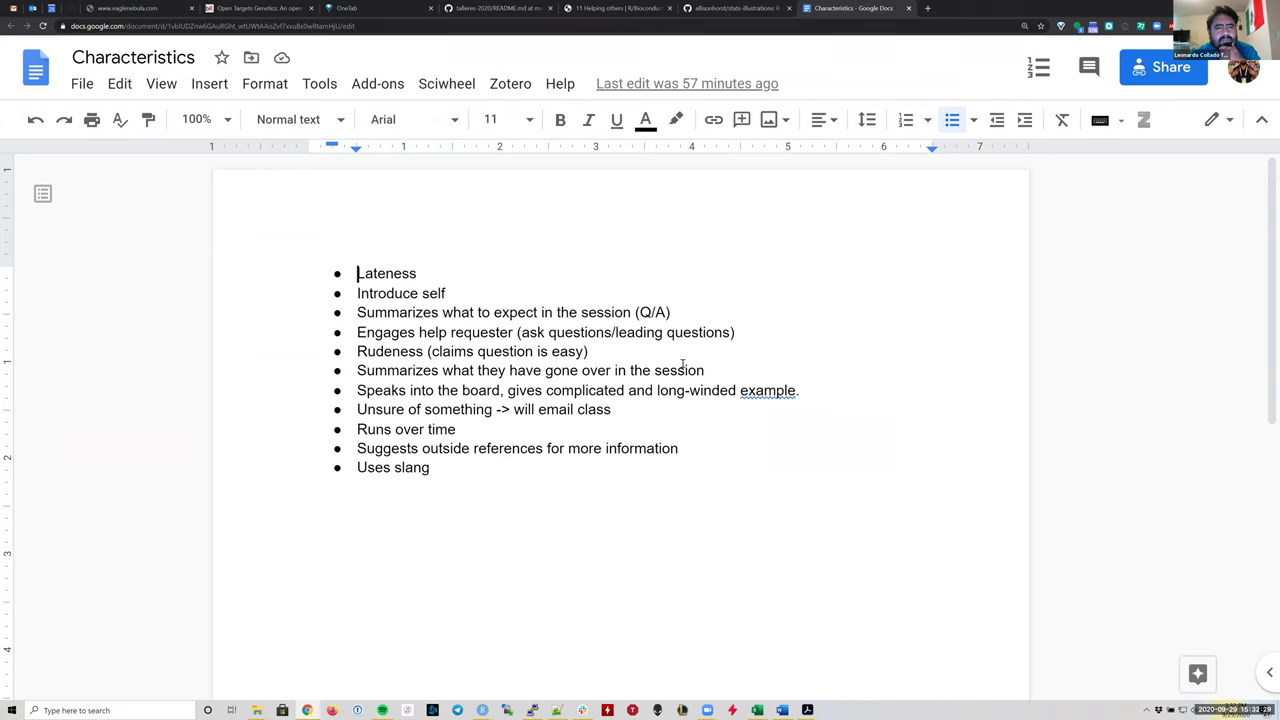
Zoom in on the traits list and select Lateness and Introduce self, positioning after Uses slang and Lateness.
key(ctrl+plus)
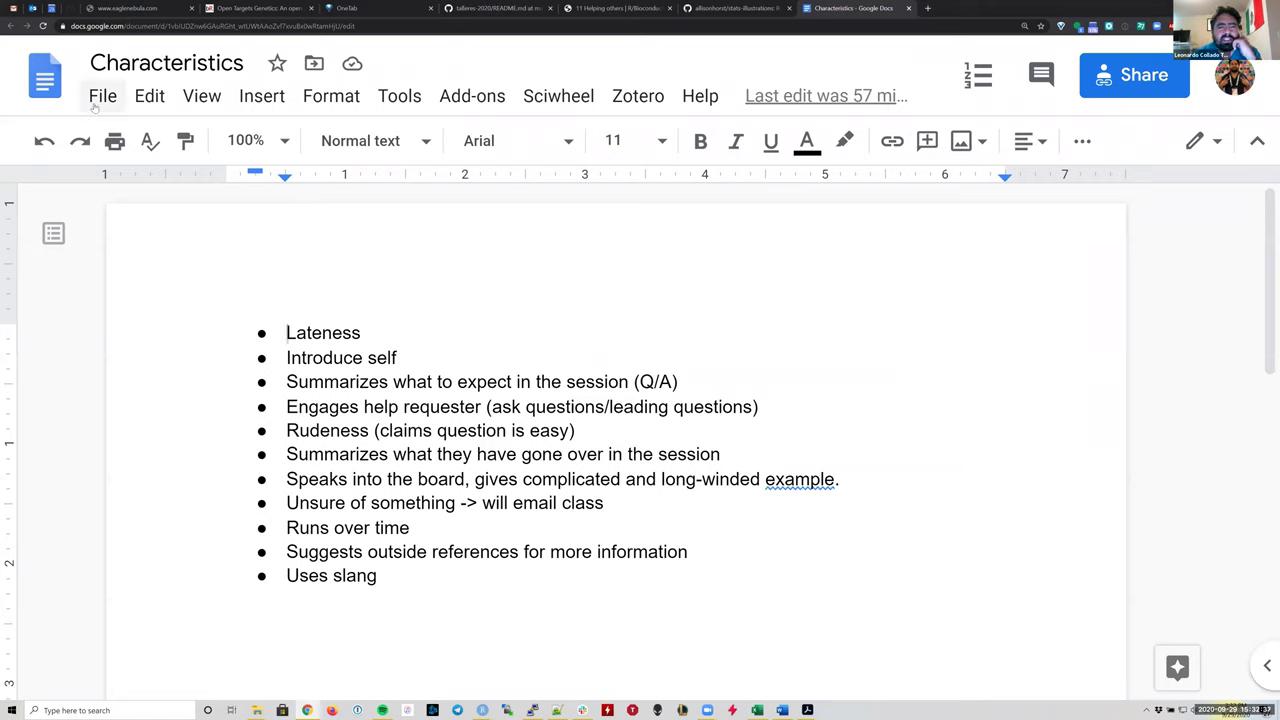
drag(292, 346, 421, 355)
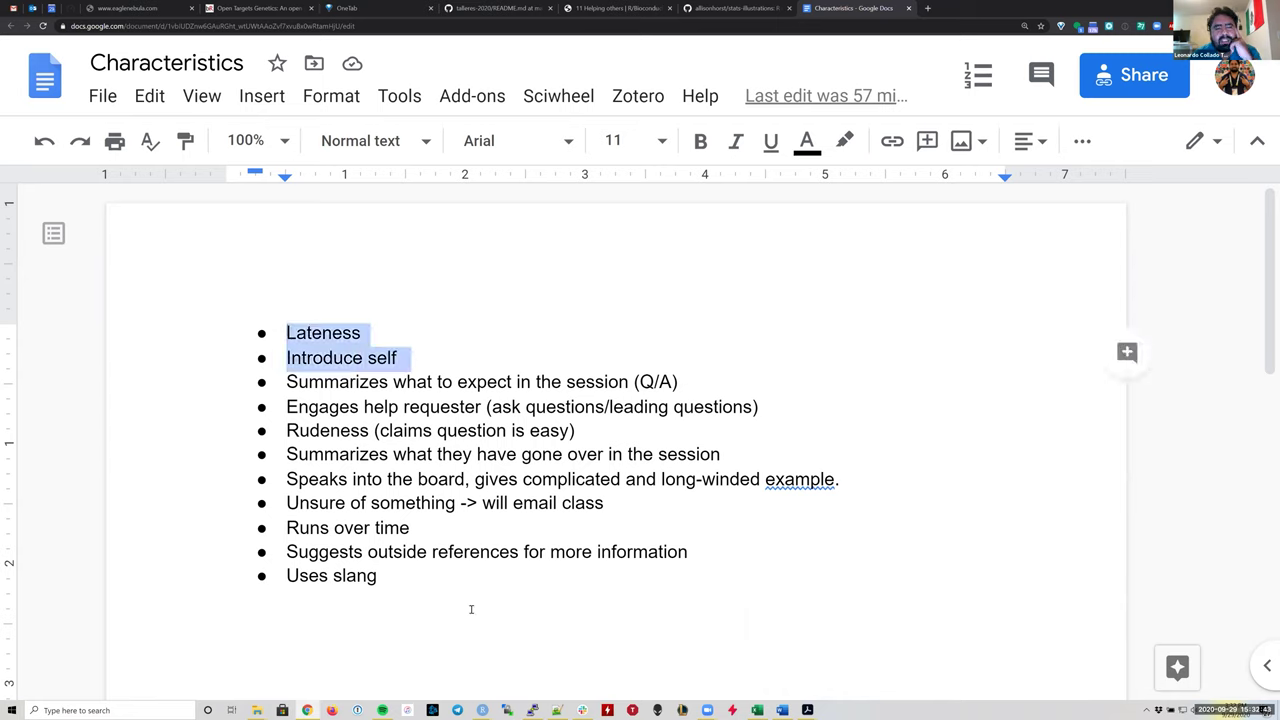
click(437, 576)
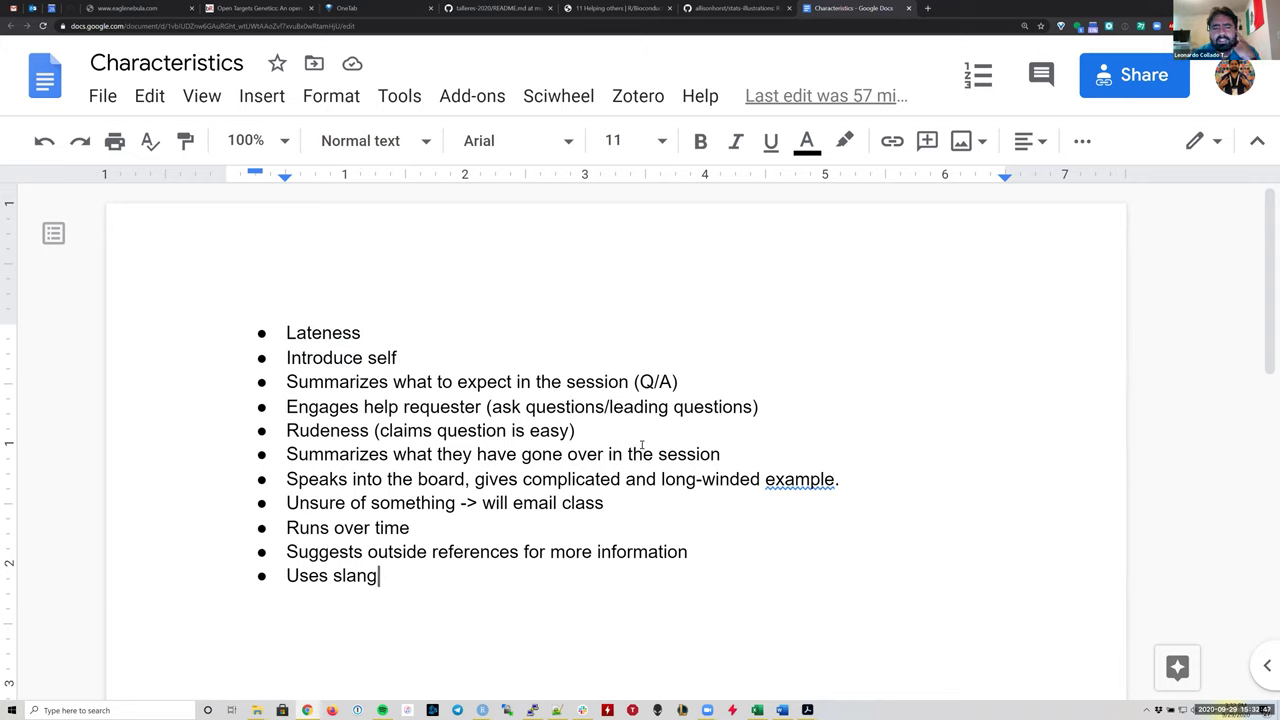
click(459, 350)
click(459, 337)
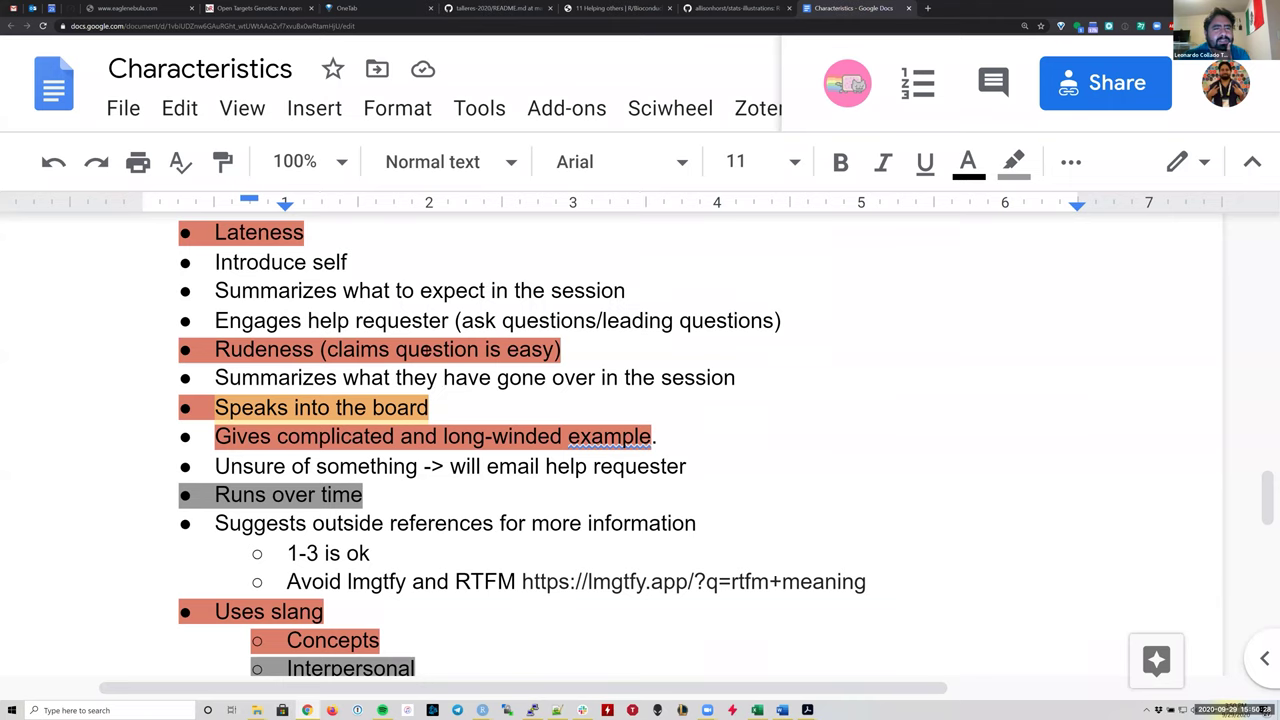
scroll(438, 345, up, 3)
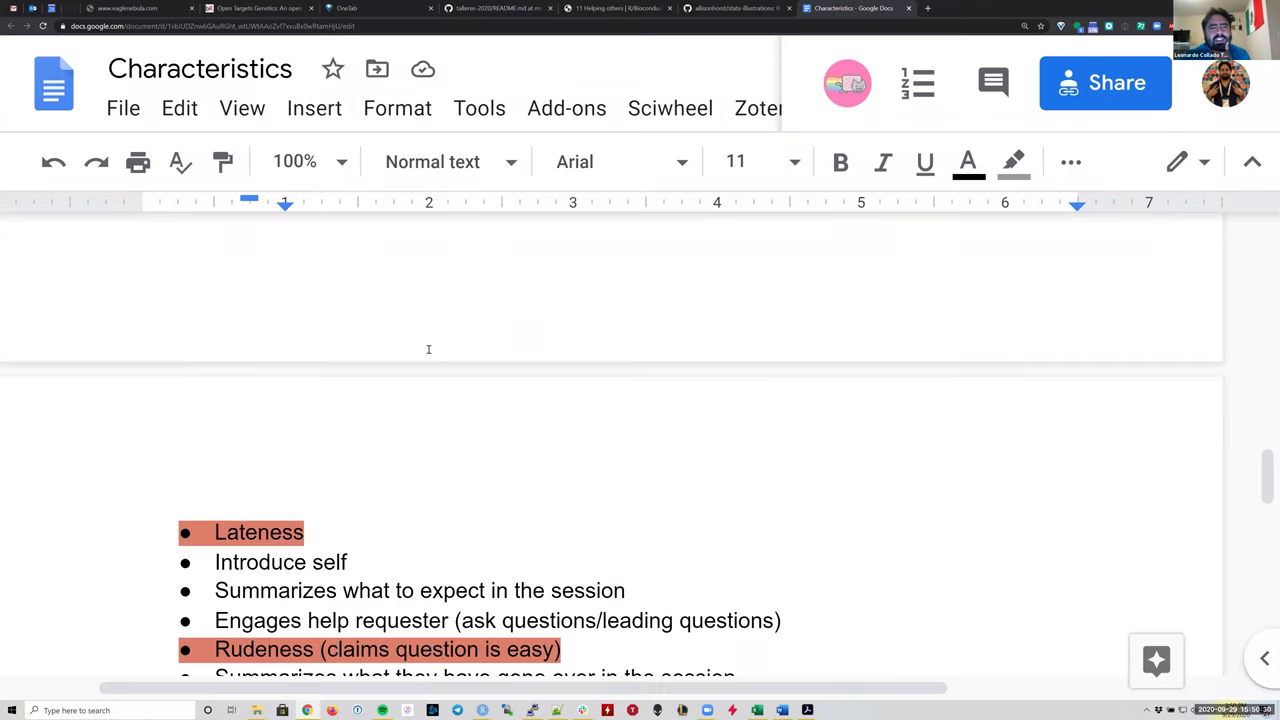
scroll(438, 345, up, 15)
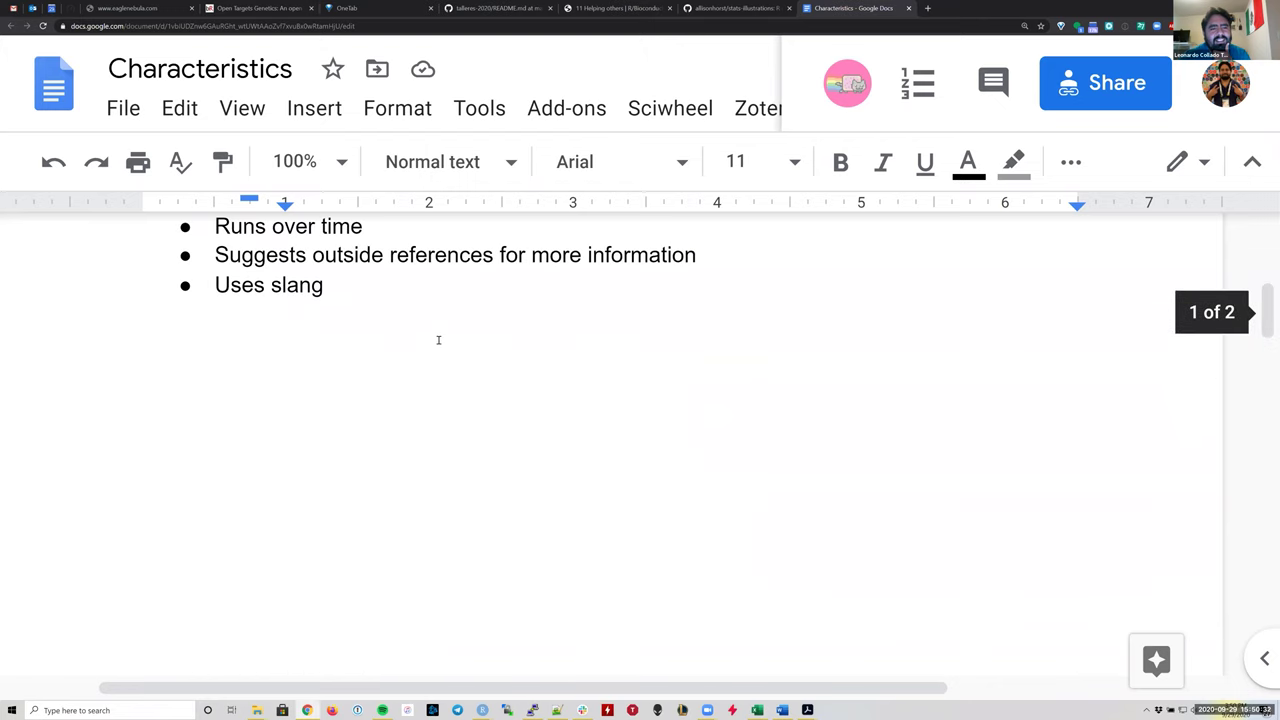
scroll(438, 340, down, 2)
scroll(438, 340, up, 1)
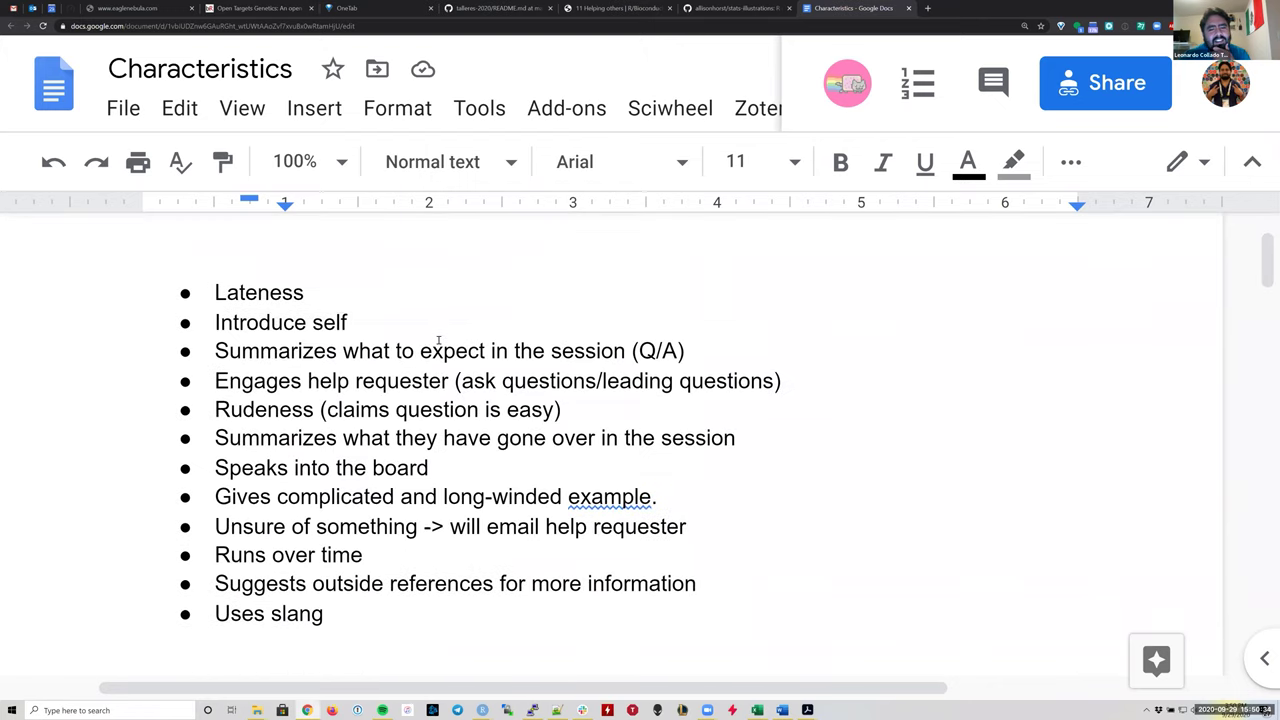
scroll(470, 372, down, 15)
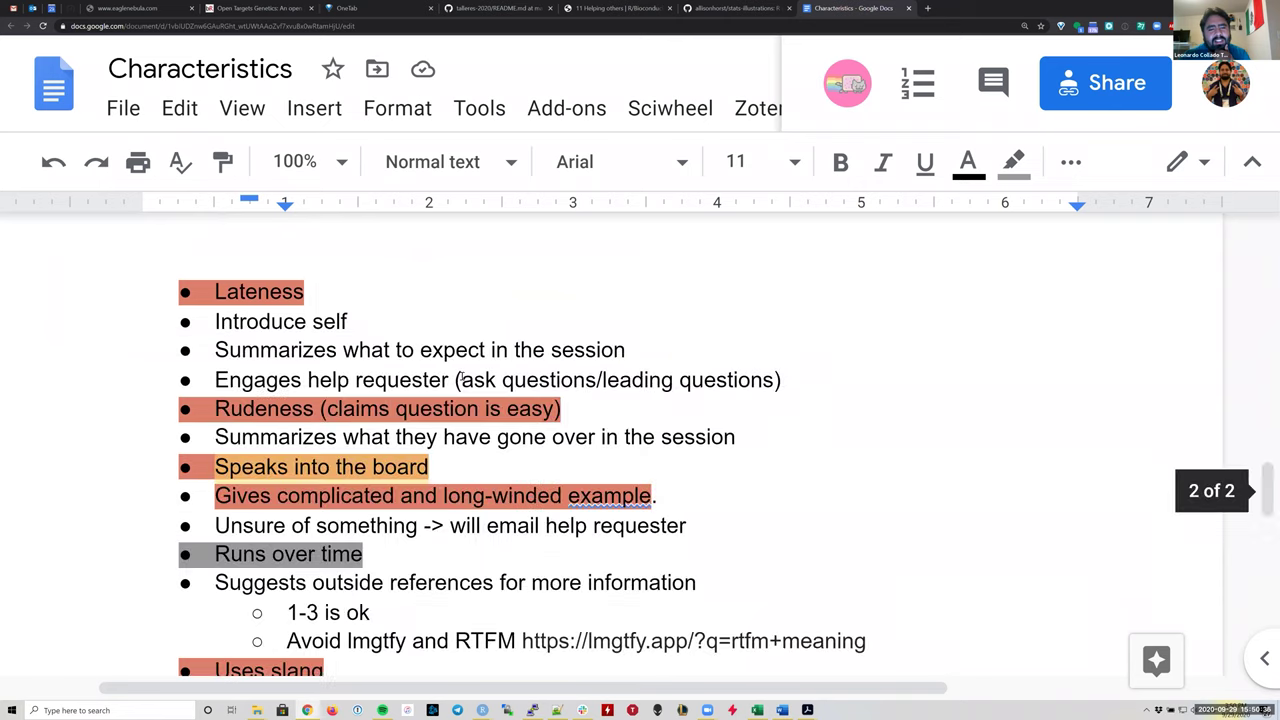
scroll(457, 380, down, 2)
scroll(462, 372, down, 1)
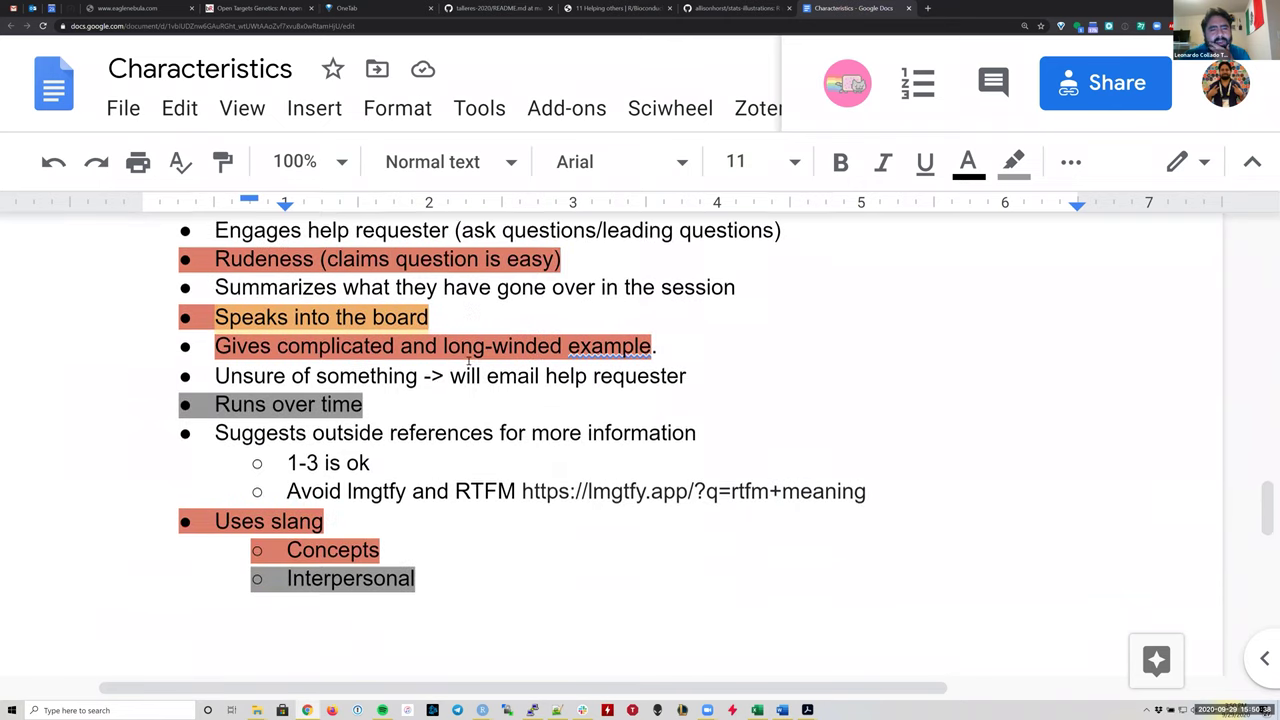
scroll(468, 361, down, 1)
click(461, 383)
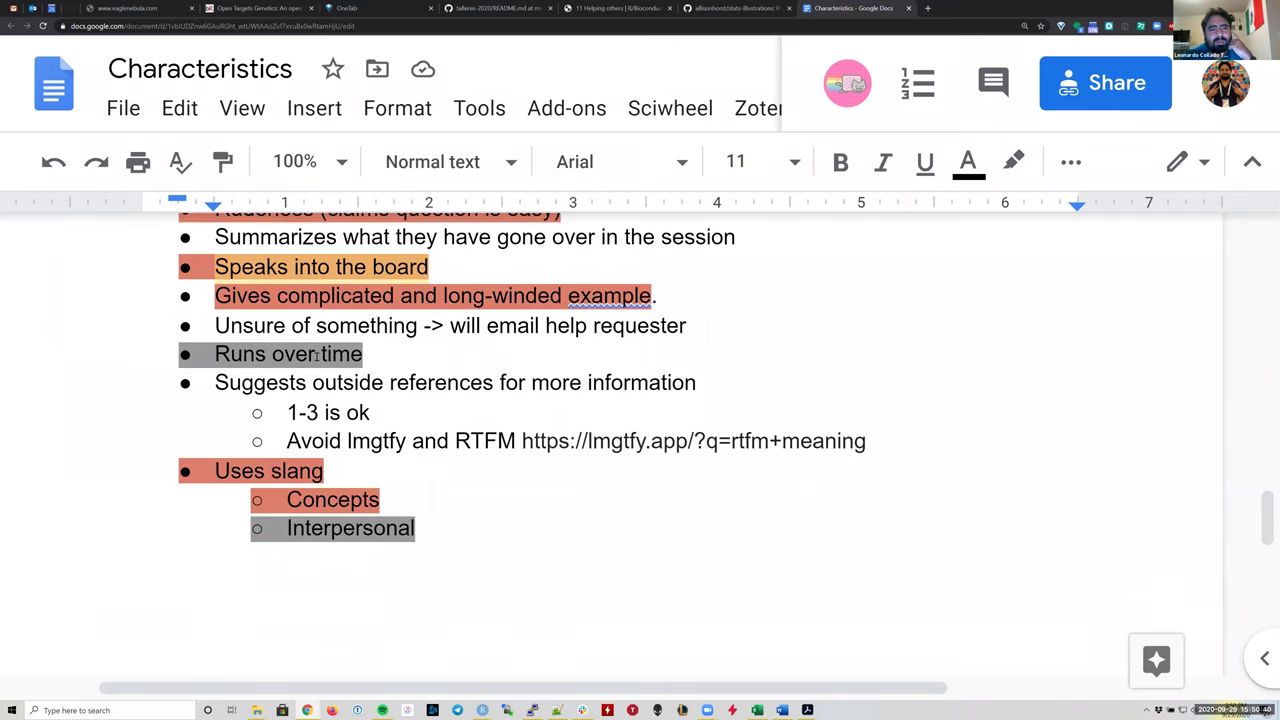
scroll(432, 343, up, 1)
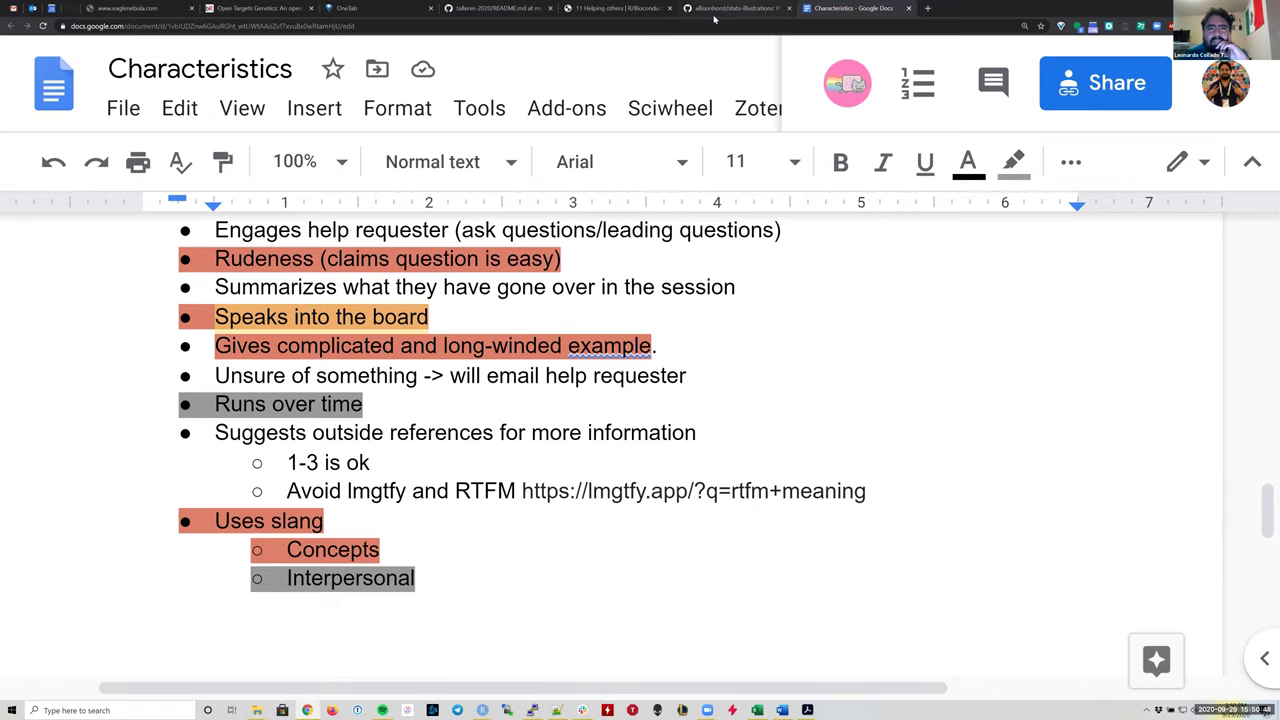
Close the Characteristics doc and stats illustrations tabs, then select the Bross citation text.
click(911, 9)
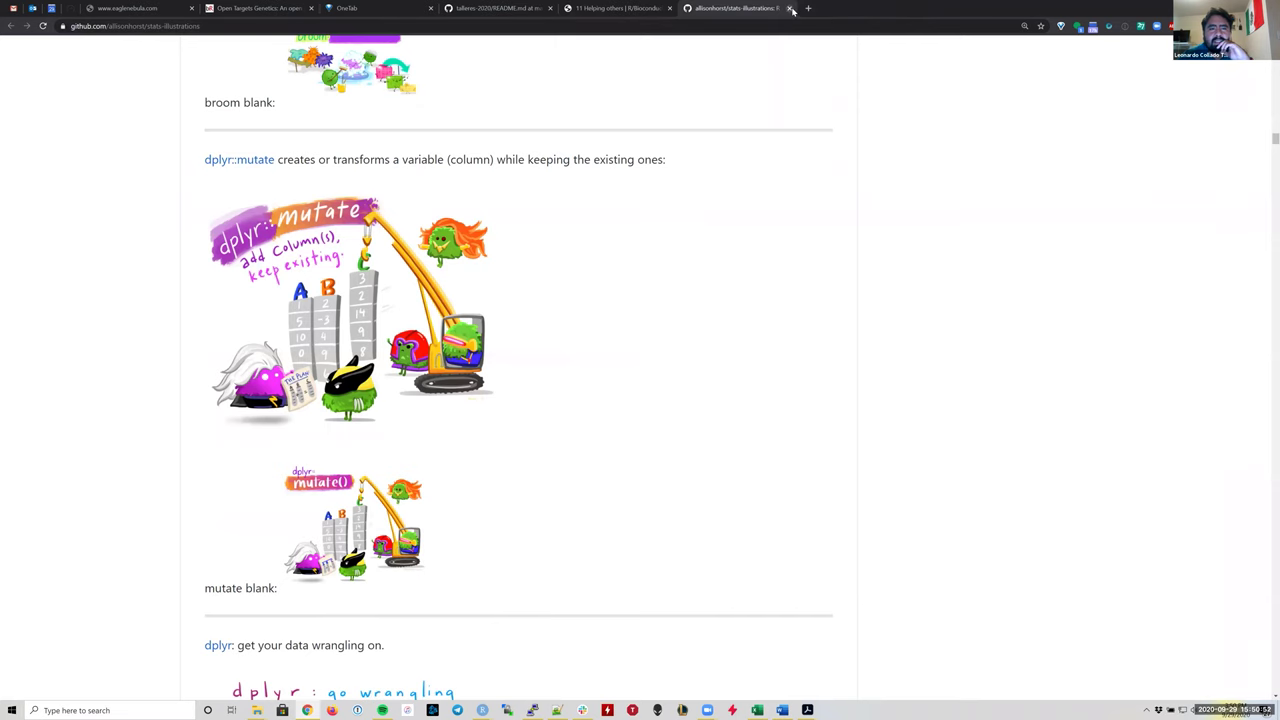
key(ctrl+w)
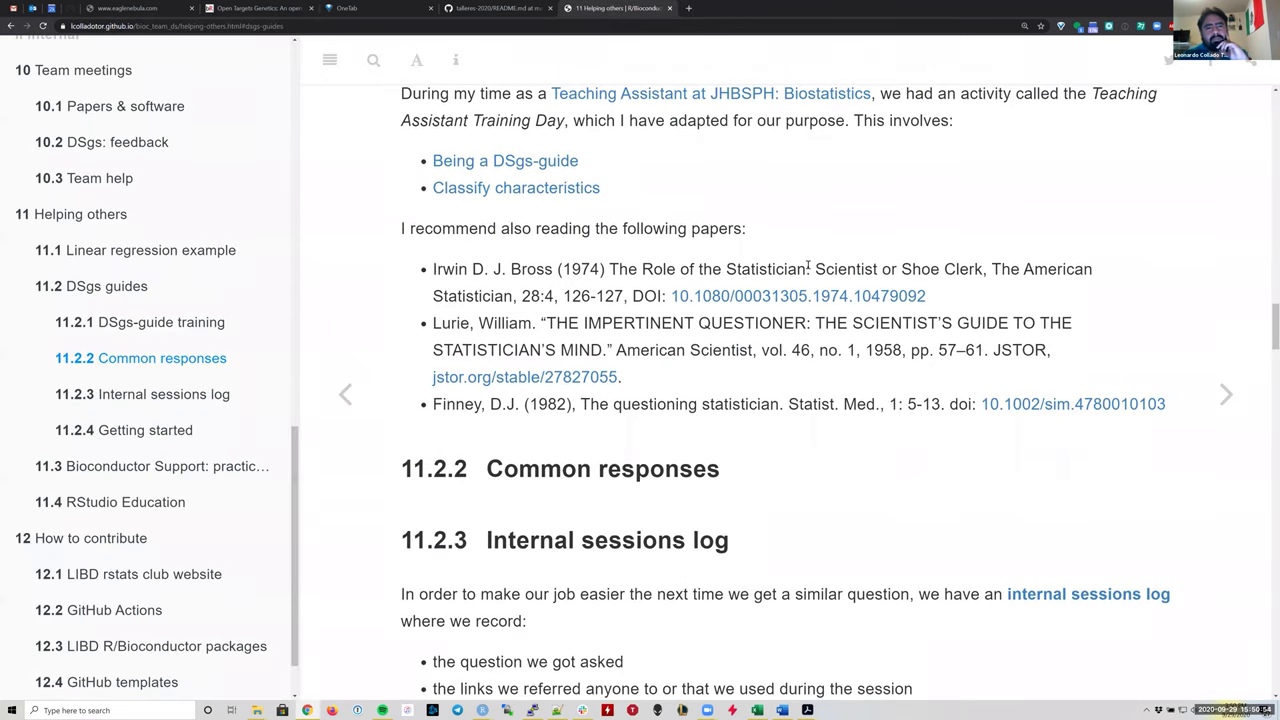
scroll(779, 279, up, 1)
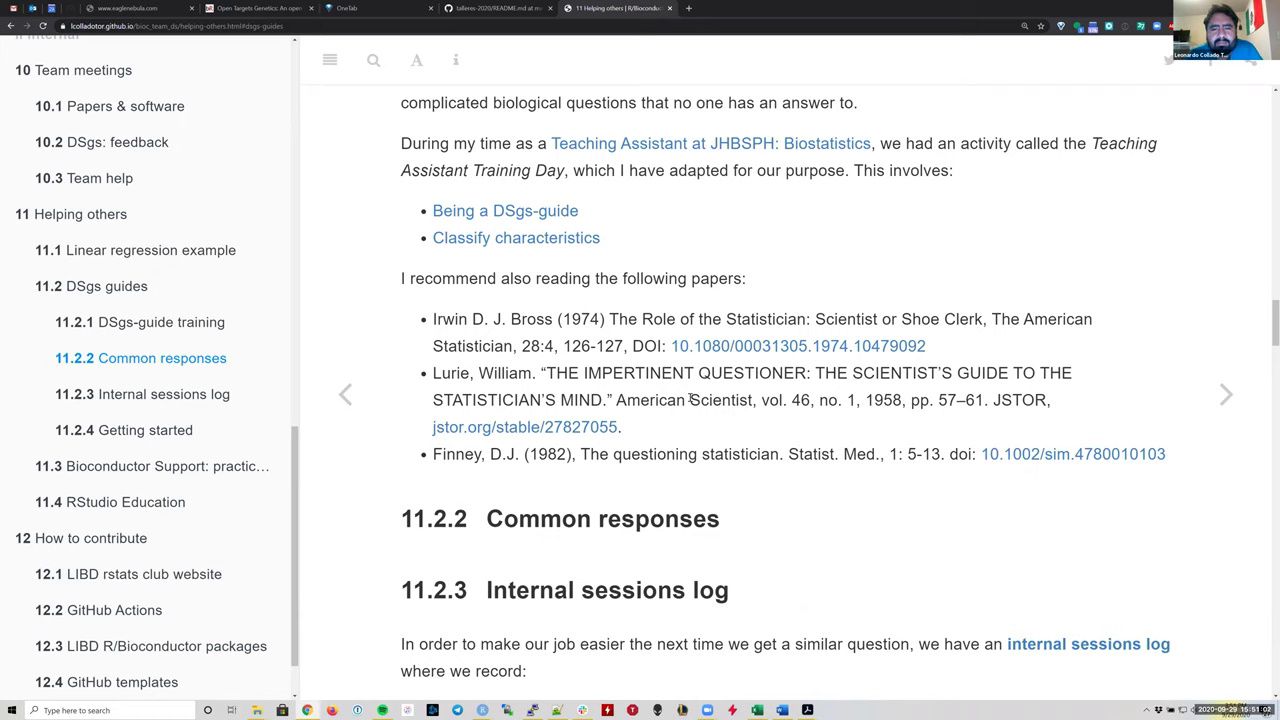
scroll(690, 398, down, 3)
scroll(684, 398, up, 2)
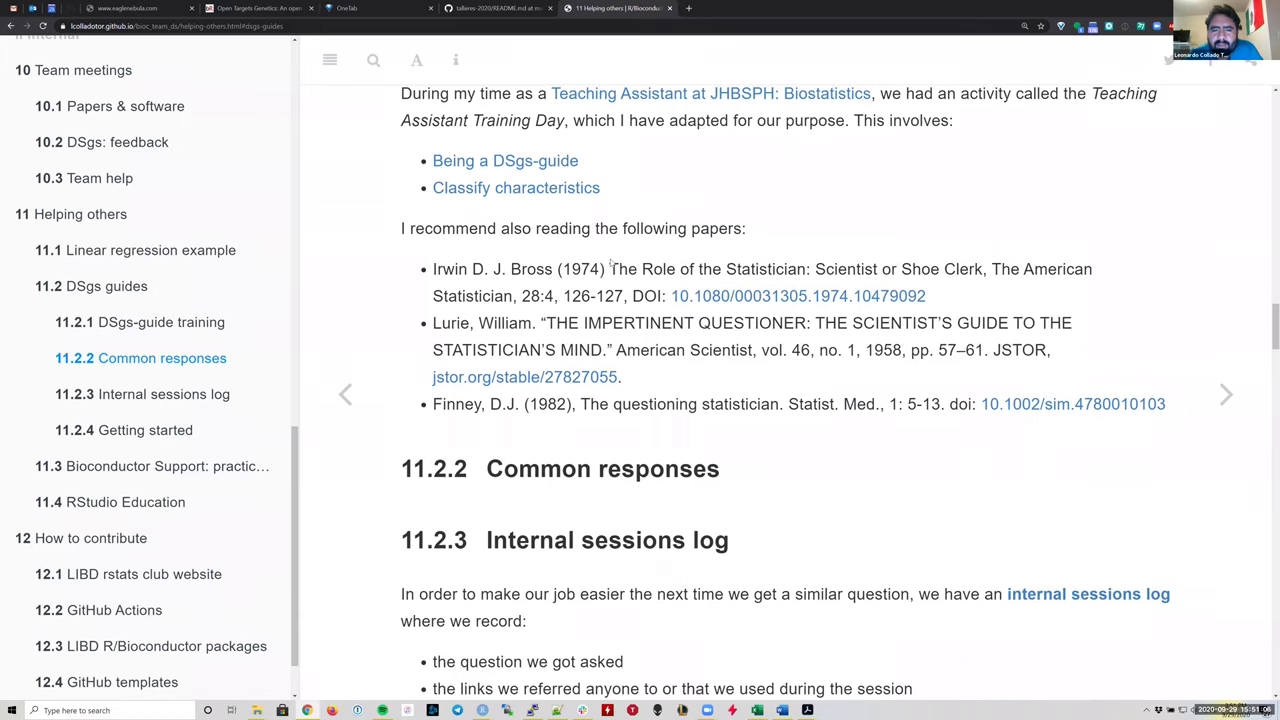
drag(624, 290, 608, 268)
click(643, 246)
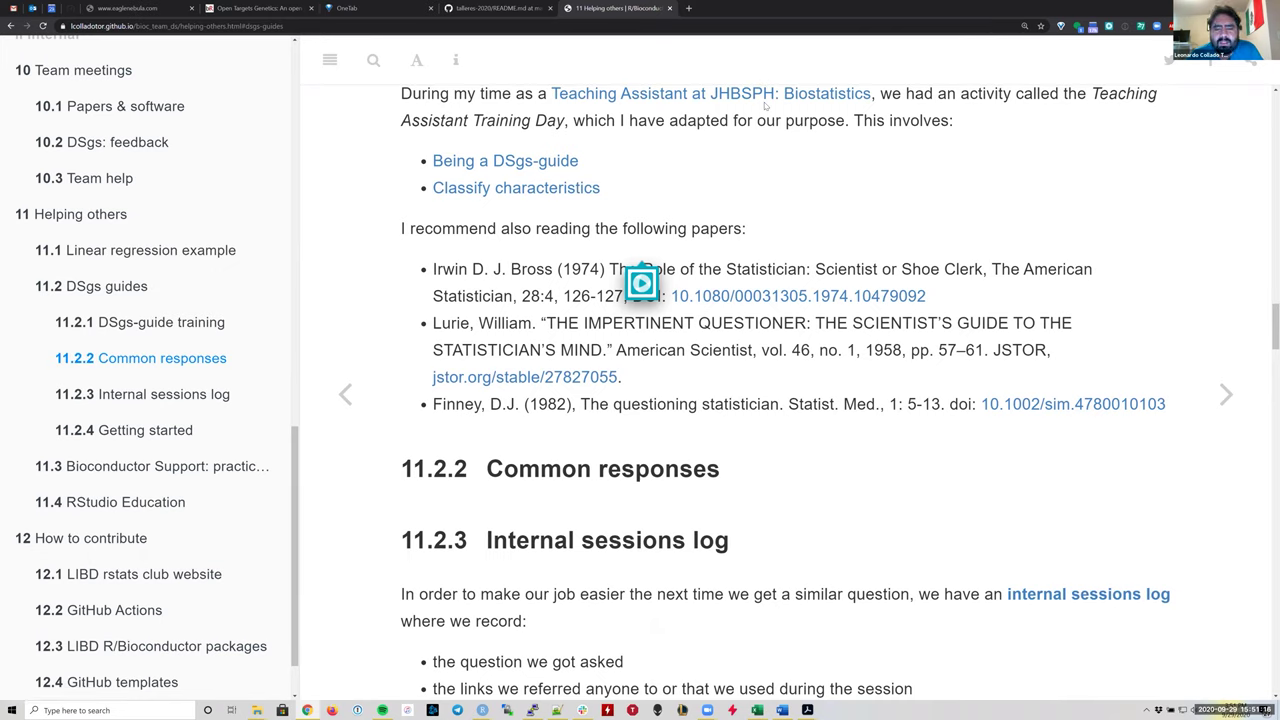
Select the years of the Bross 1974, Lurie 1958 and Finney 1982 references.
scroll(755, 177, up, 1)
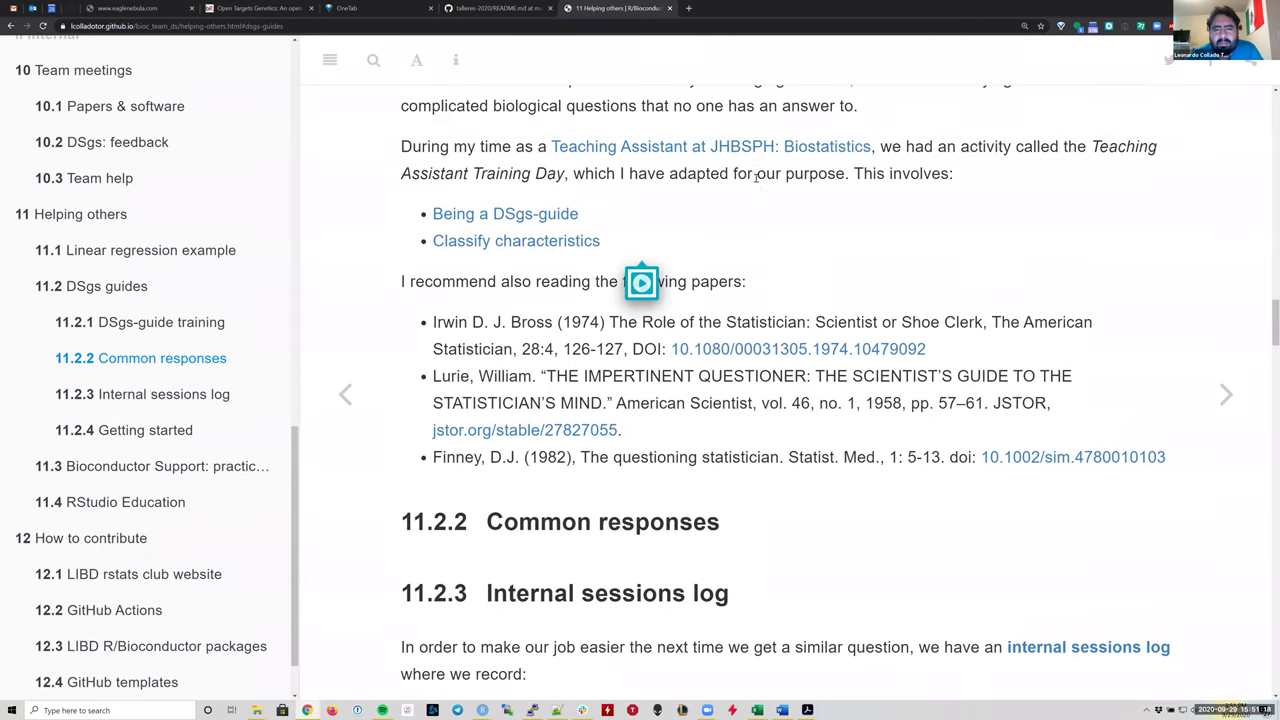
scroll(815, 290, down, 1)
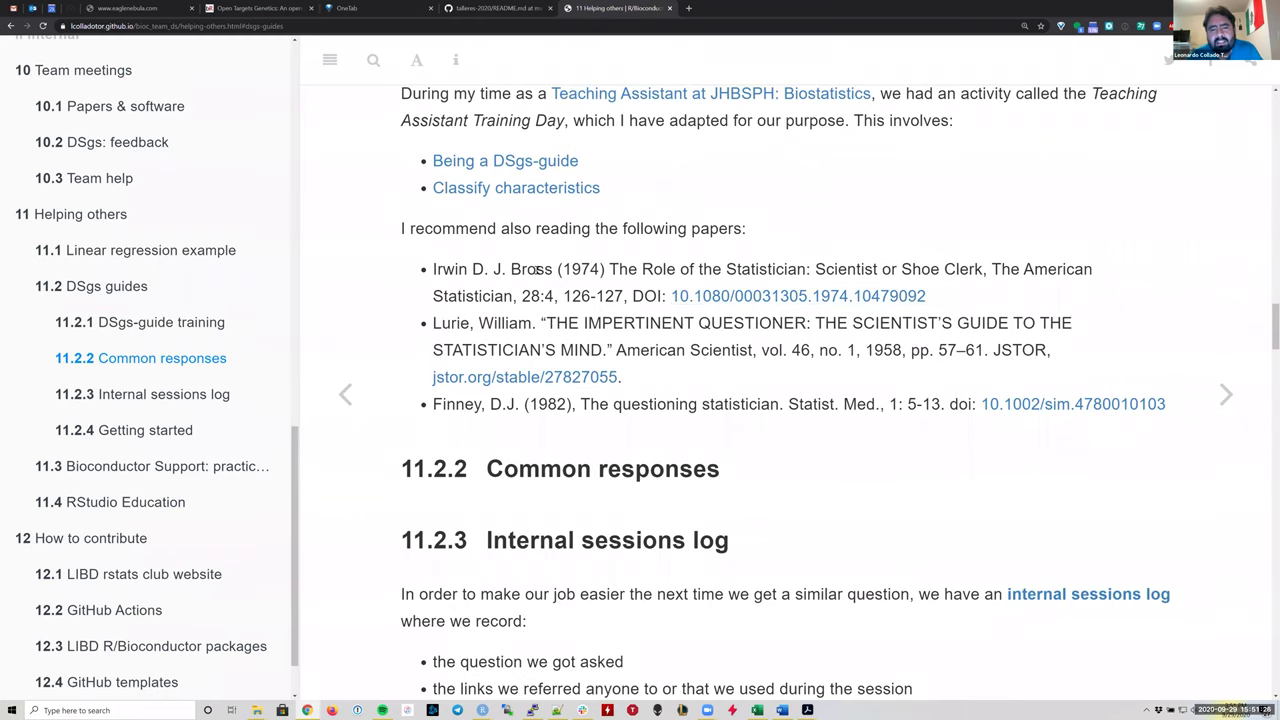
double_click(566, 268)
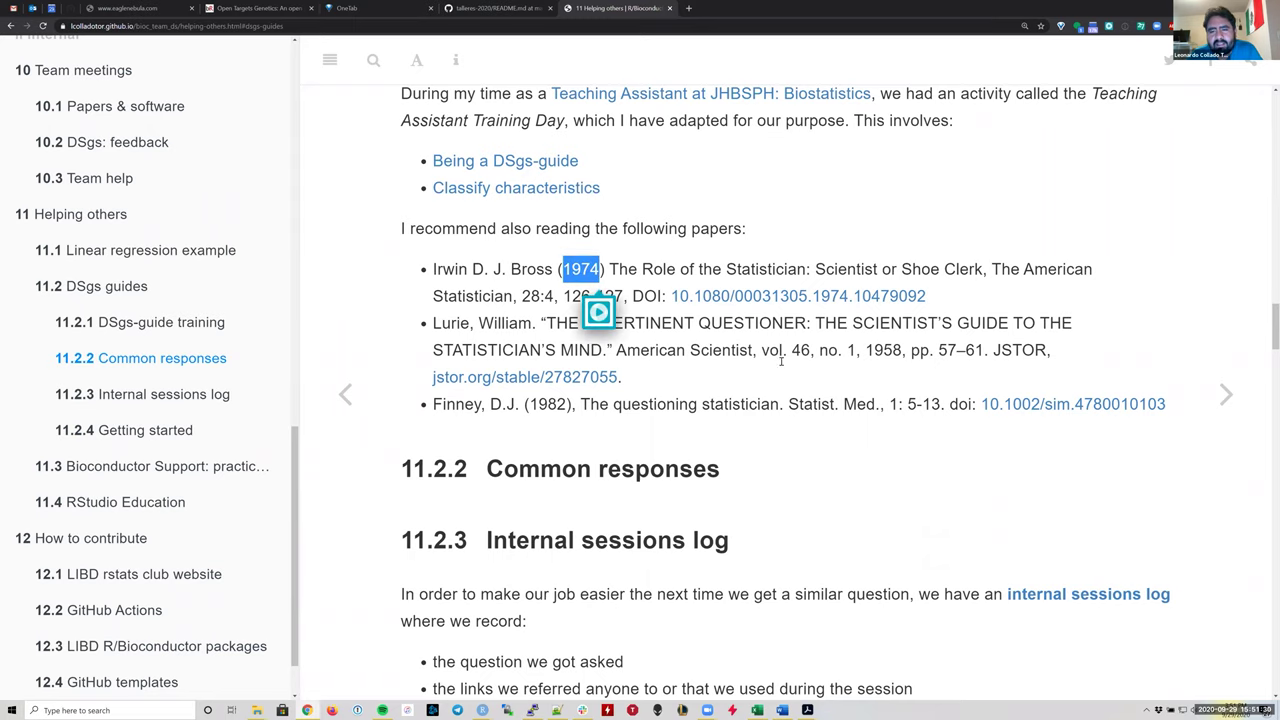
double_click(884, 350)
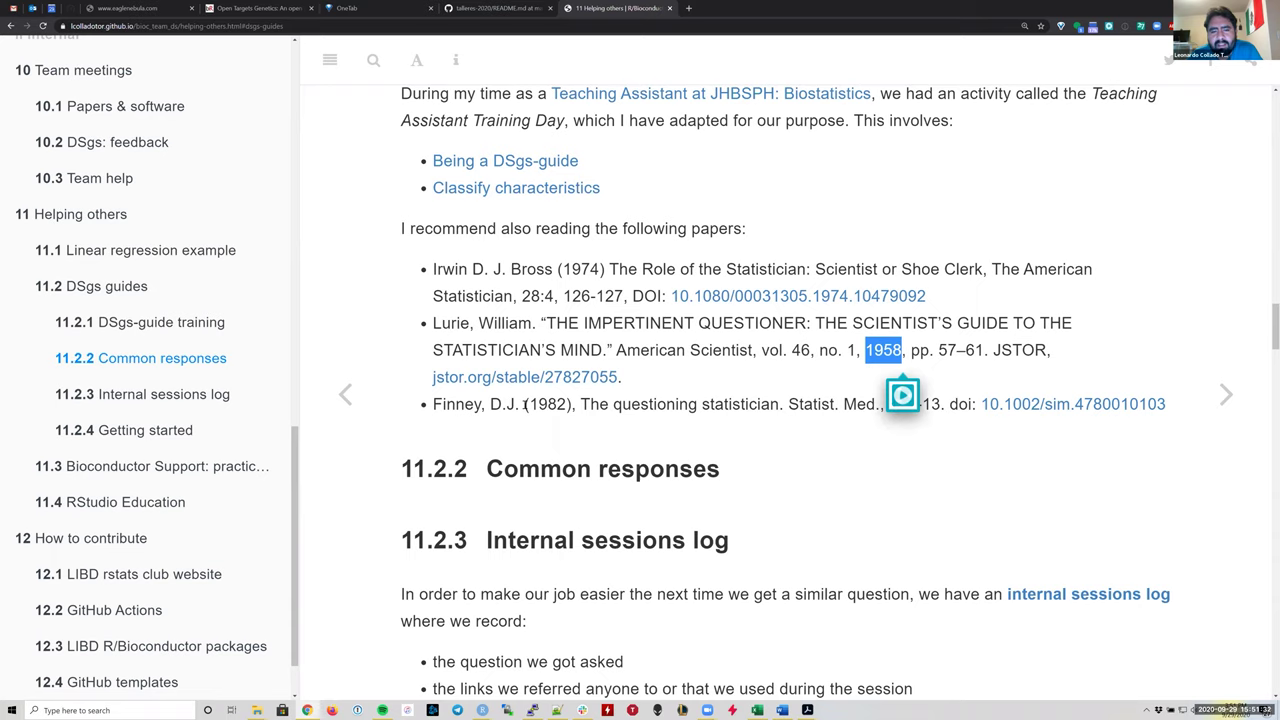
double_click(548, 404)
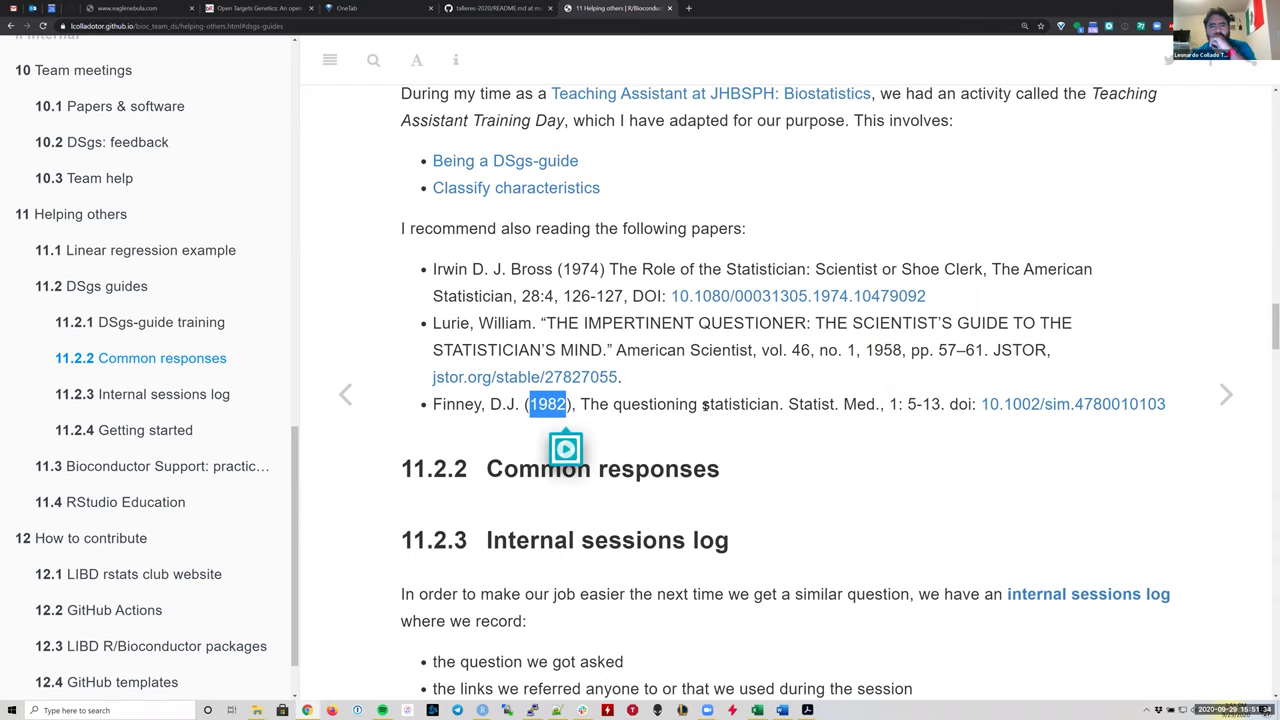
scroll(705, 404, down, 1)
scroll(705, 404, down, 2)
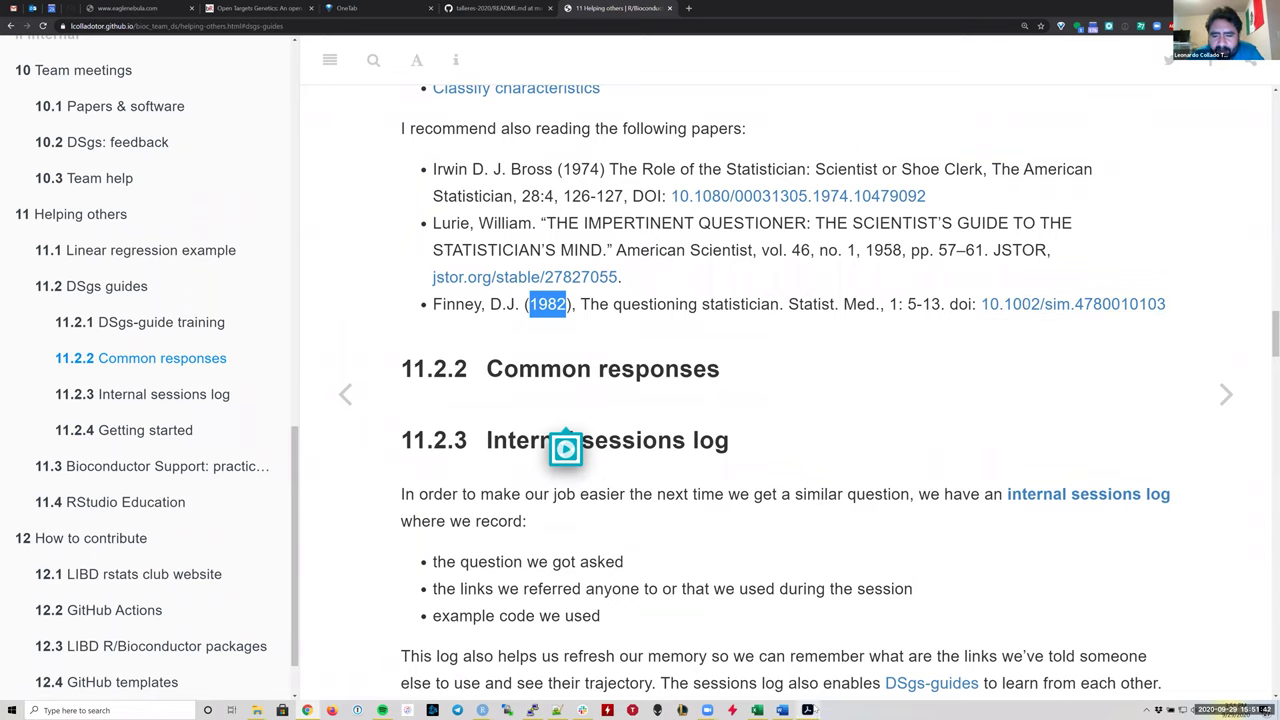
mouse_move(810, 711)
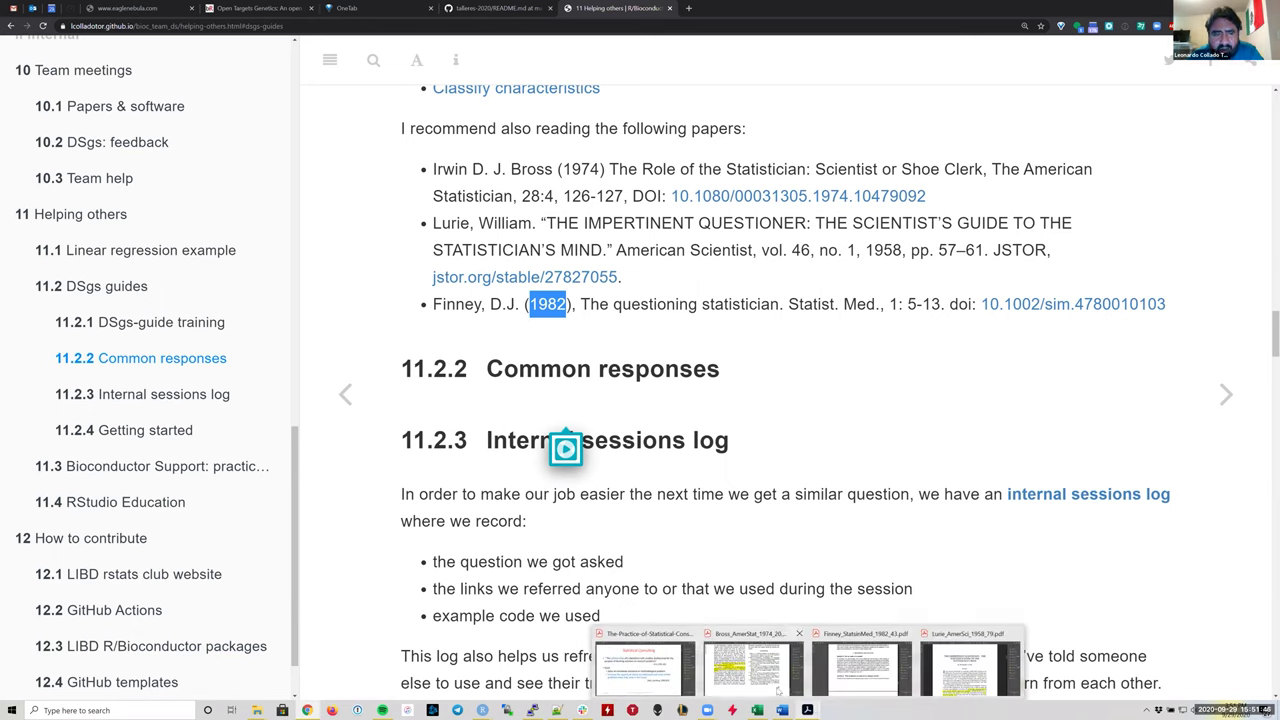
mouse_move(770, 687)
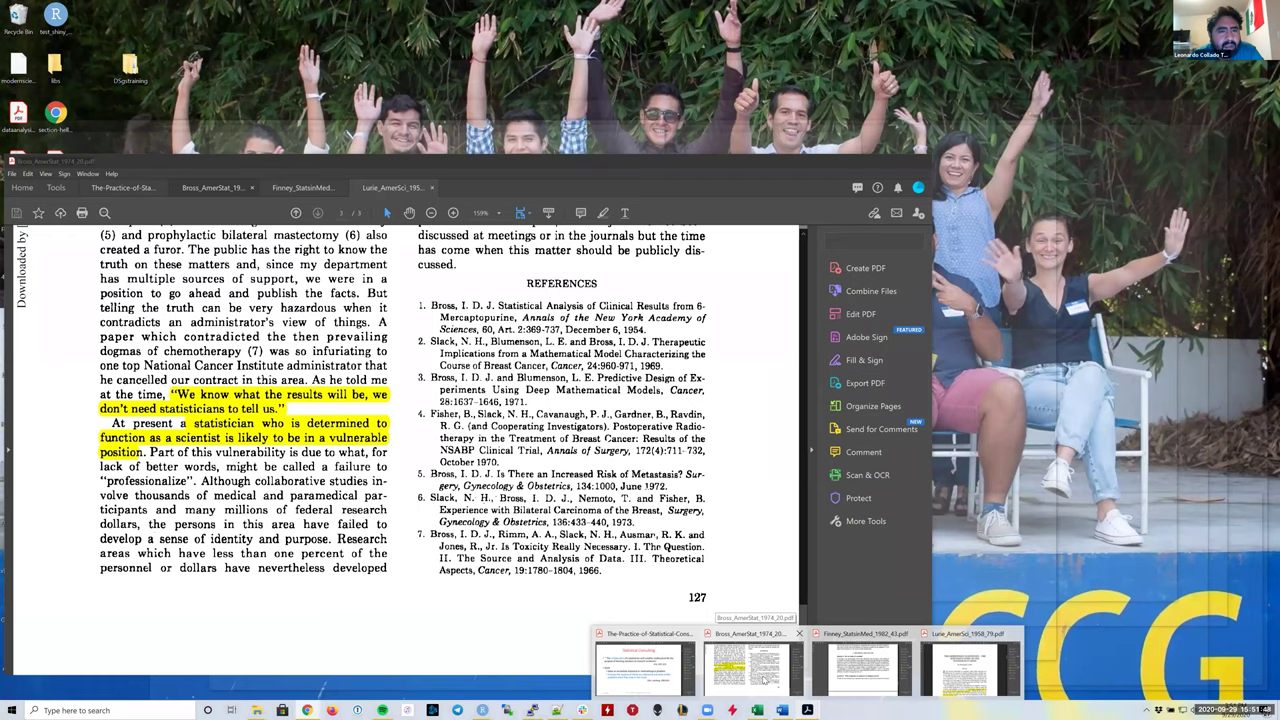
Bring the Bross PDF window forward and maximize Acrobat to fill the screen.
click(766, 680)
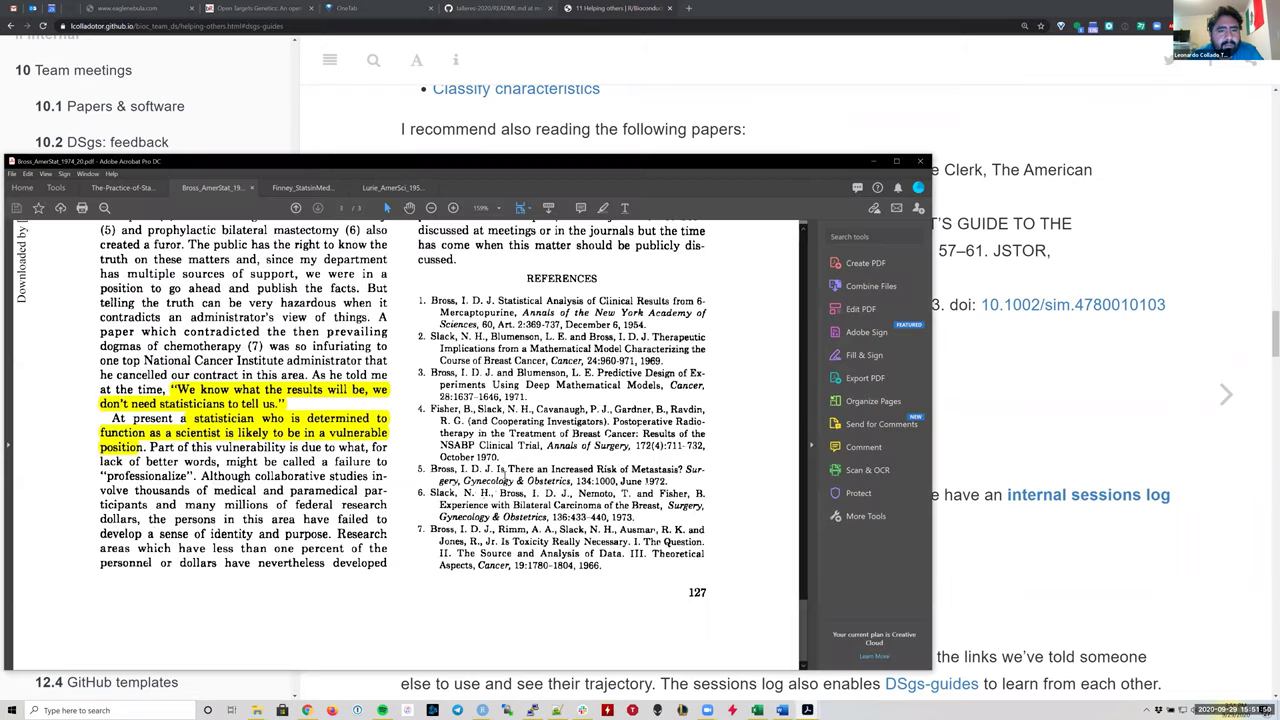
scroll(505, 473, up, 10)
scroll(541, 577, up, 10)
scroll(528, 540, up, 10)
scroll(528, 540, down, 1)
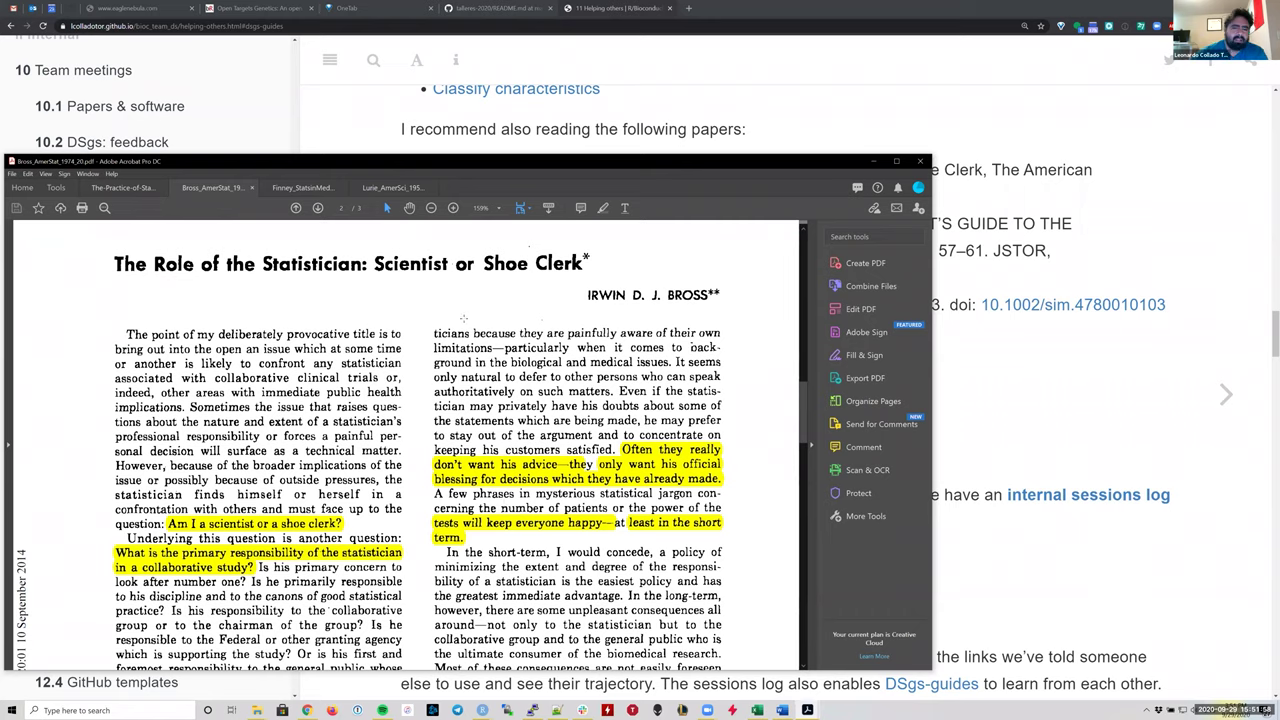
drag(553, 185, 620, 101)
double_click(620, 101)
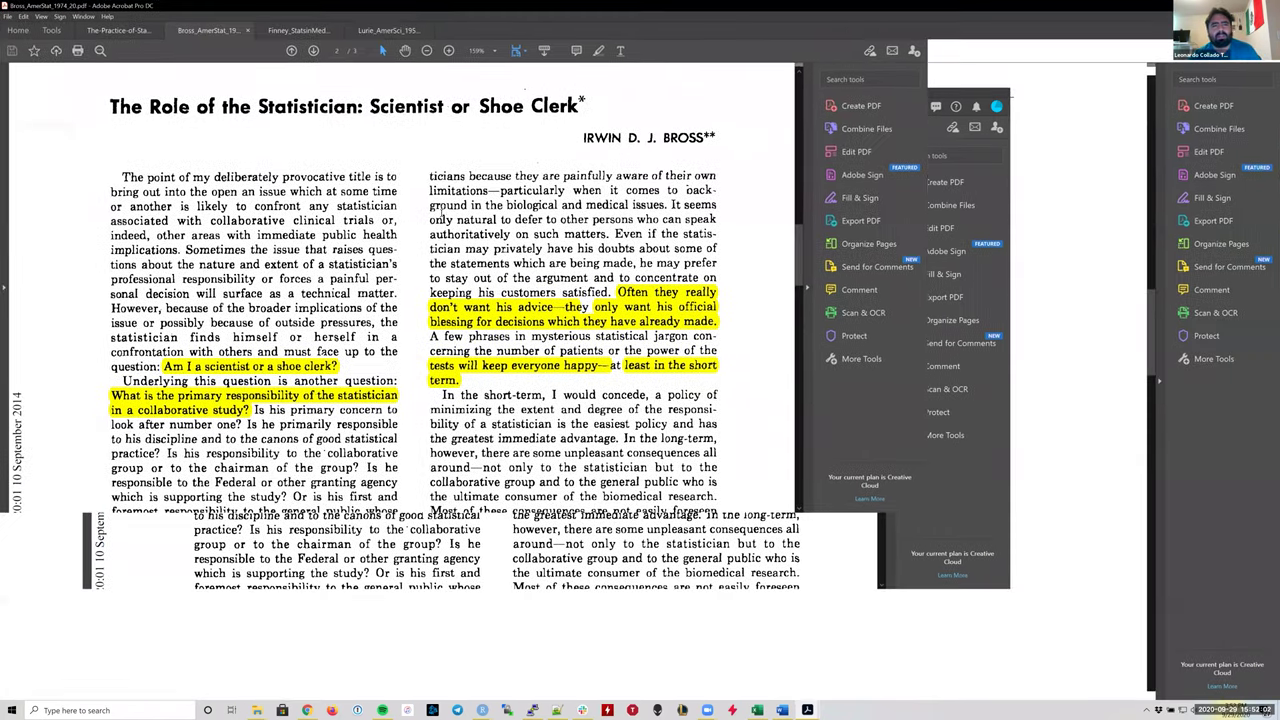
Select and deselect the highlight on 'Am I a scientist or a shoe clerk?' on page 2.
scroll(575, 356, down, 2)
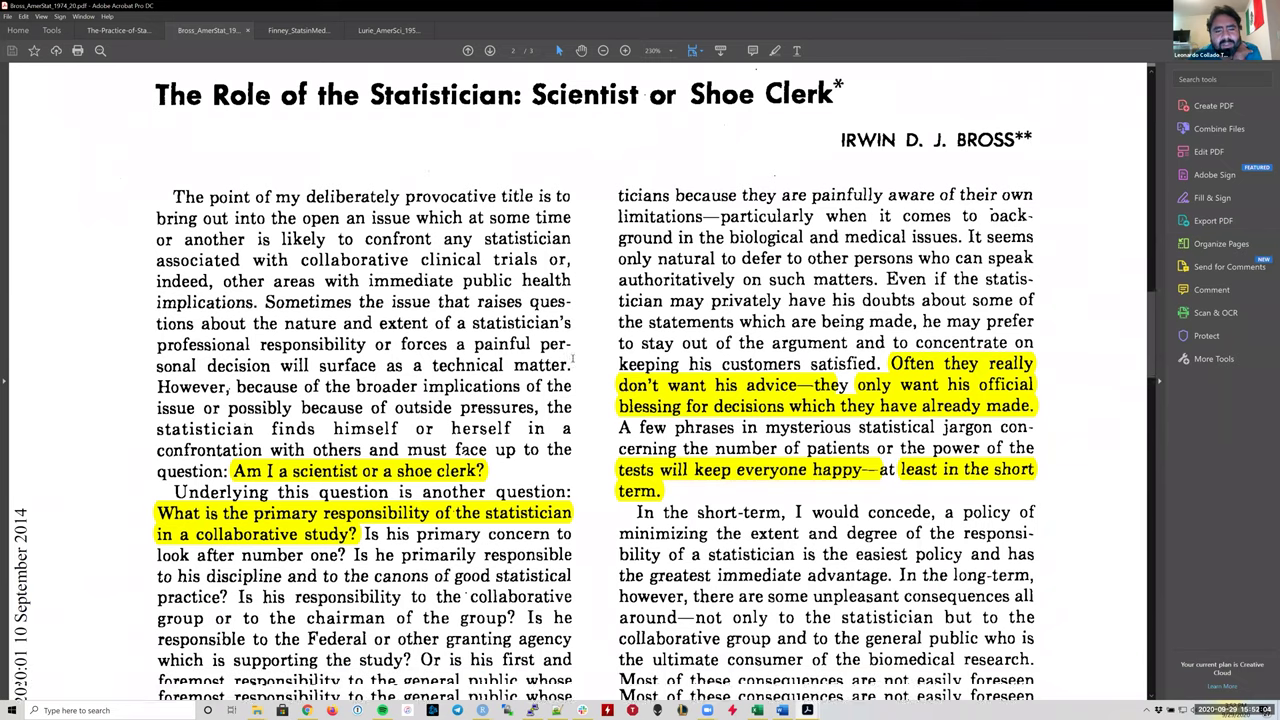
scroll(575, 356, up, 2)
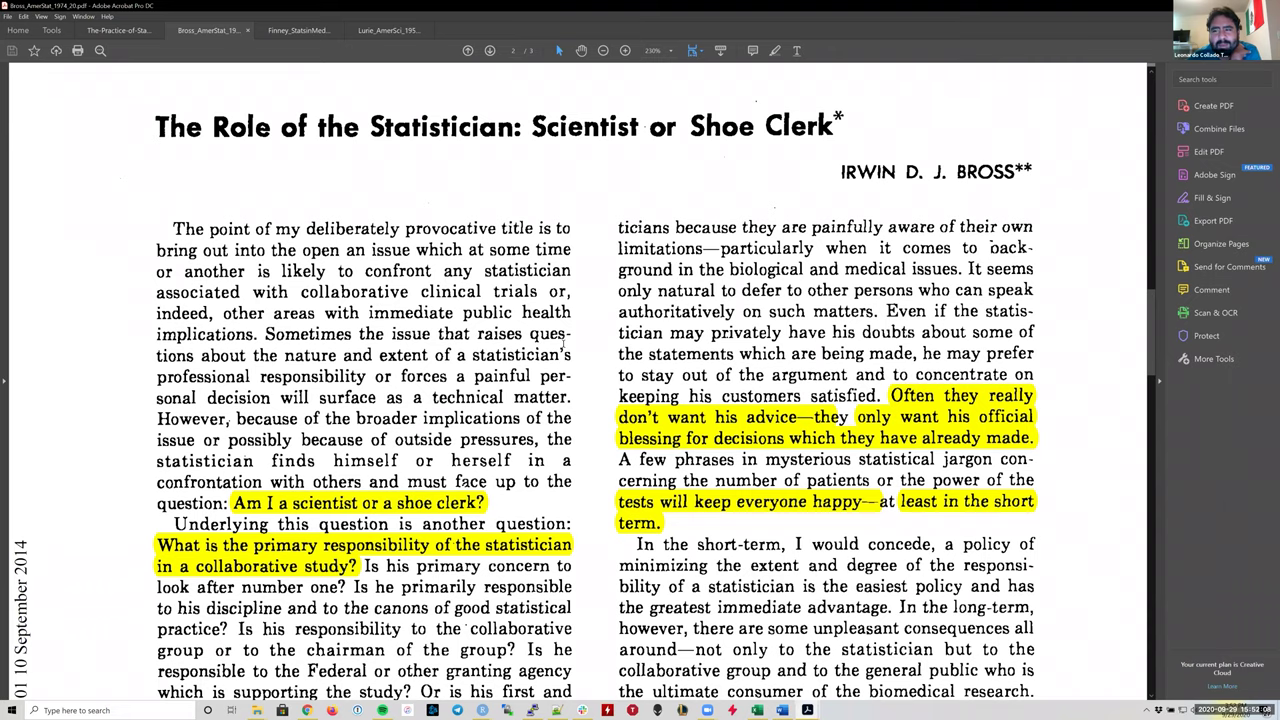
scroll(568, 342, down, 3)
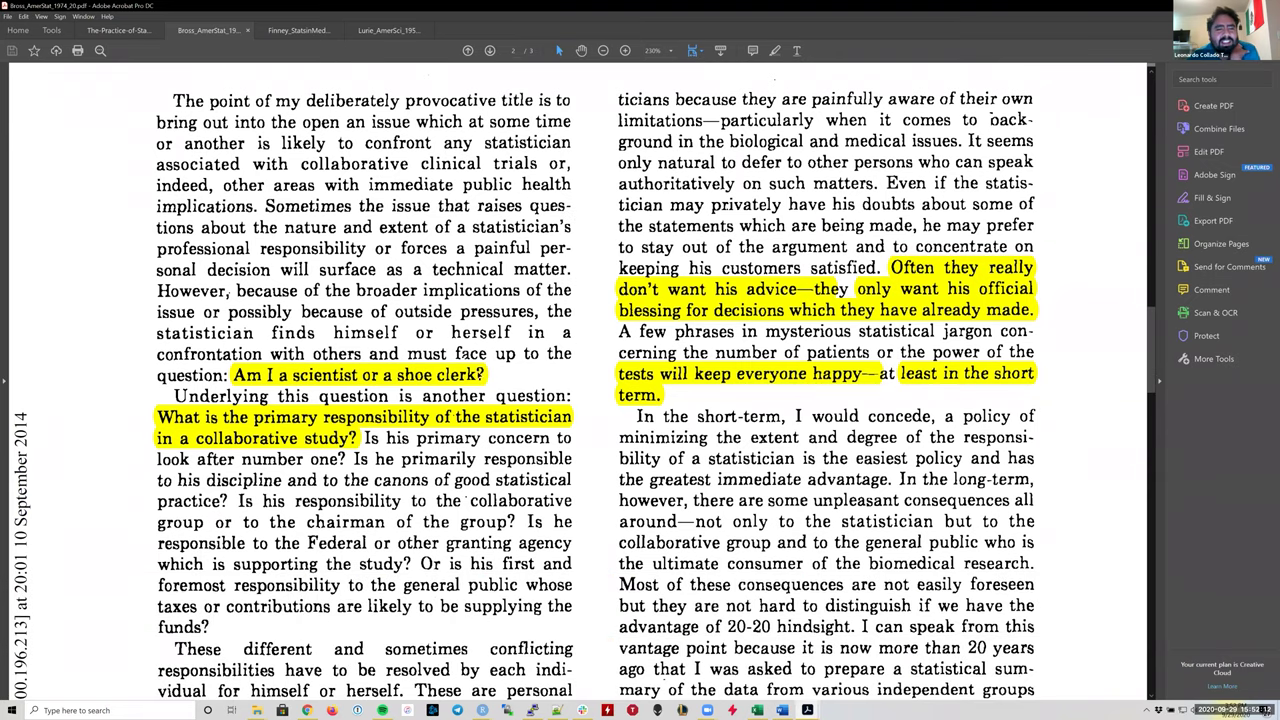
click(415, 381)
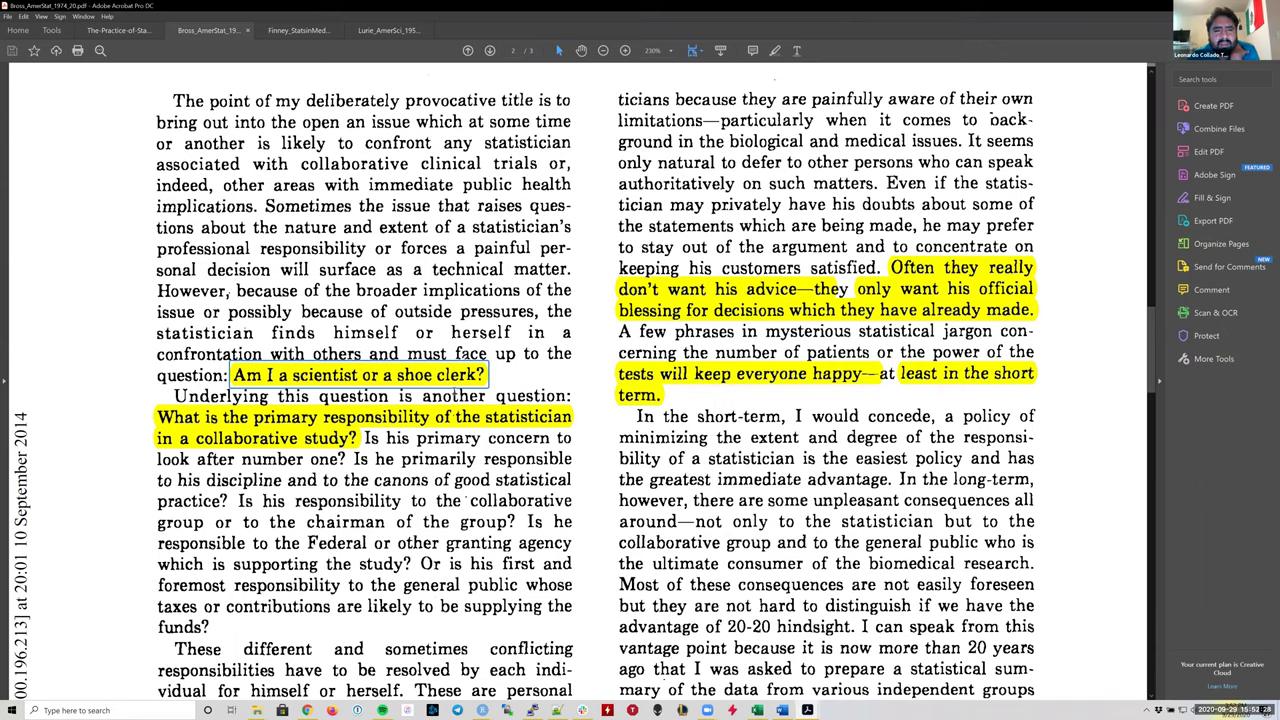
click(463, 354)
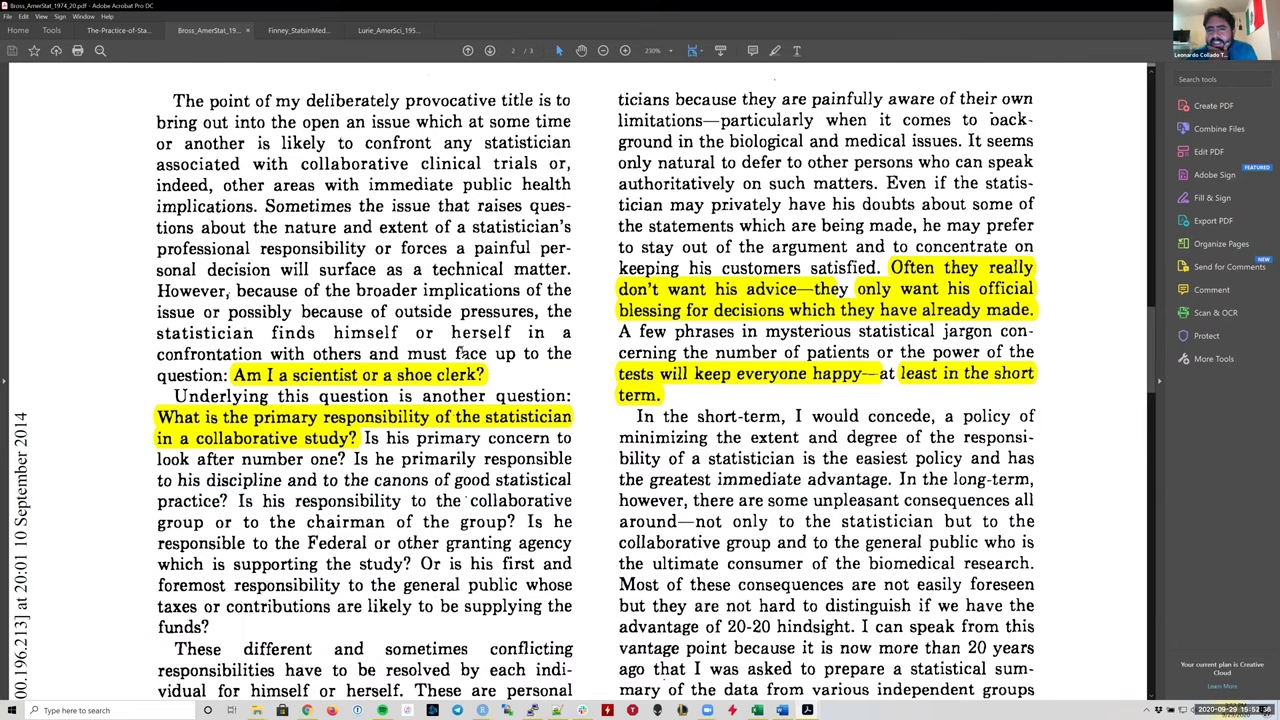
Move down page 2 and select the primary responsibility question highlight.
scroll(463, 354, down, 1)
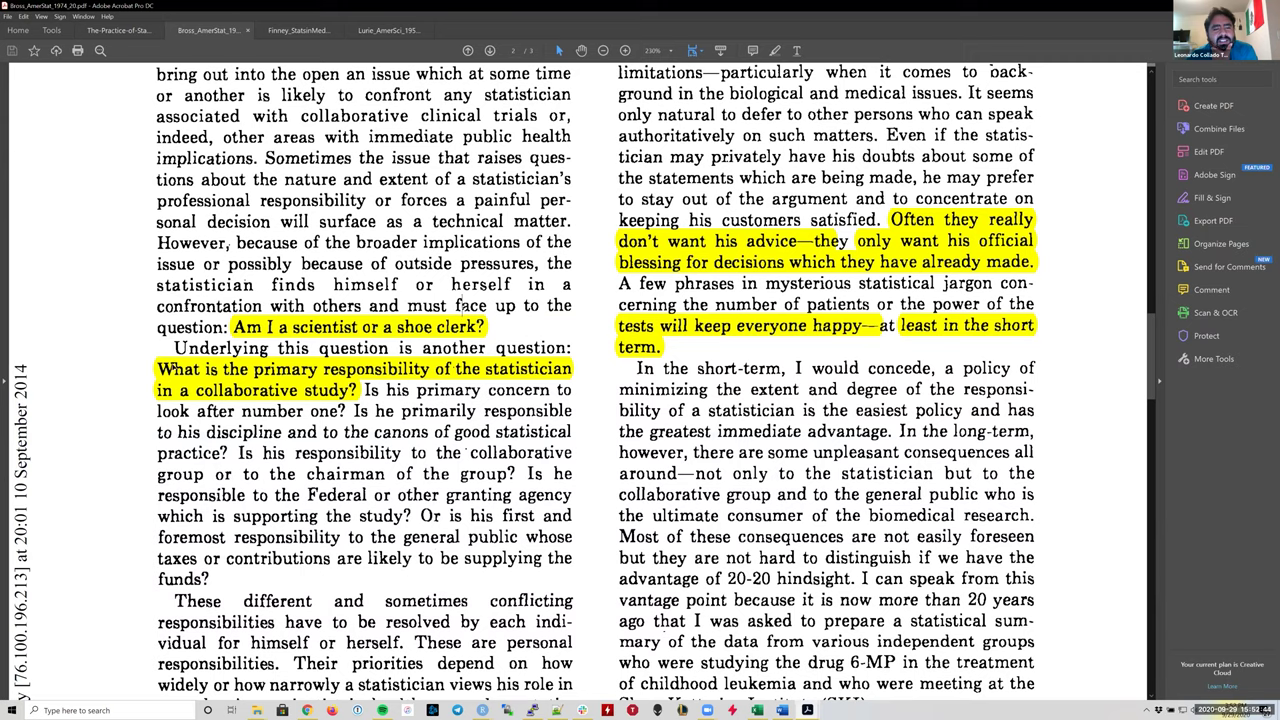
click(330, 380)
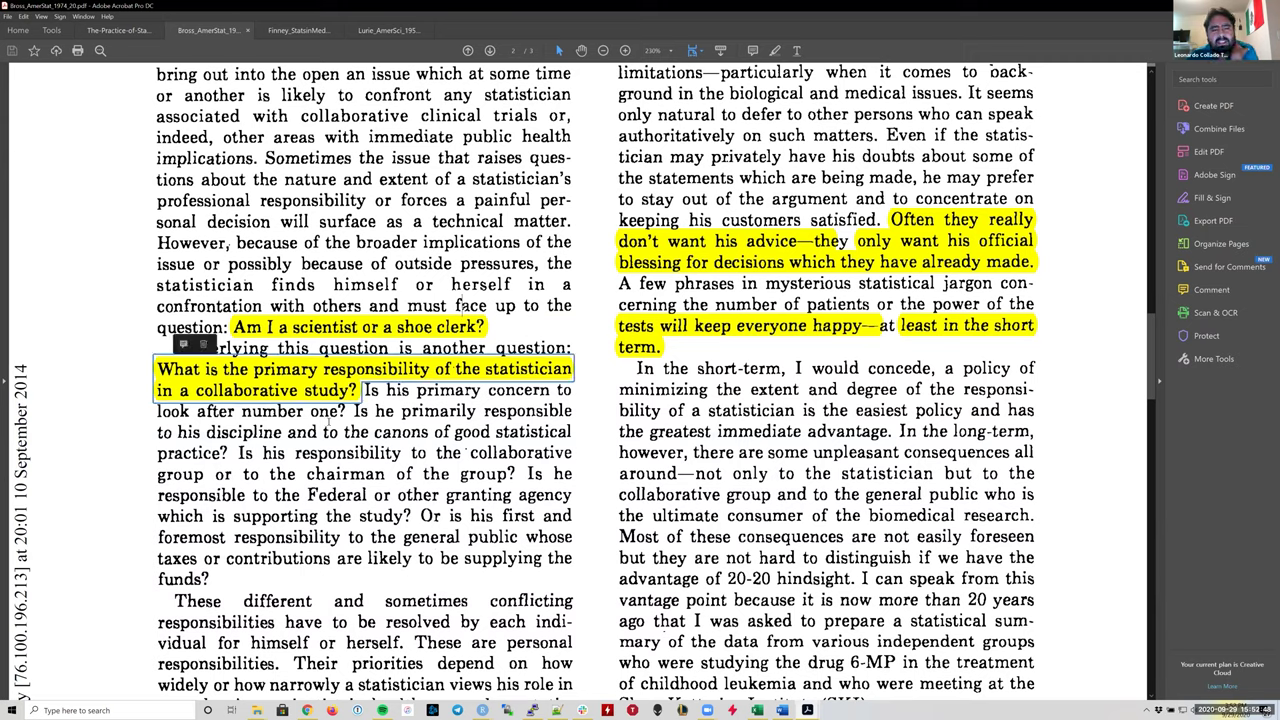
scroll(365, 390, down, 3)
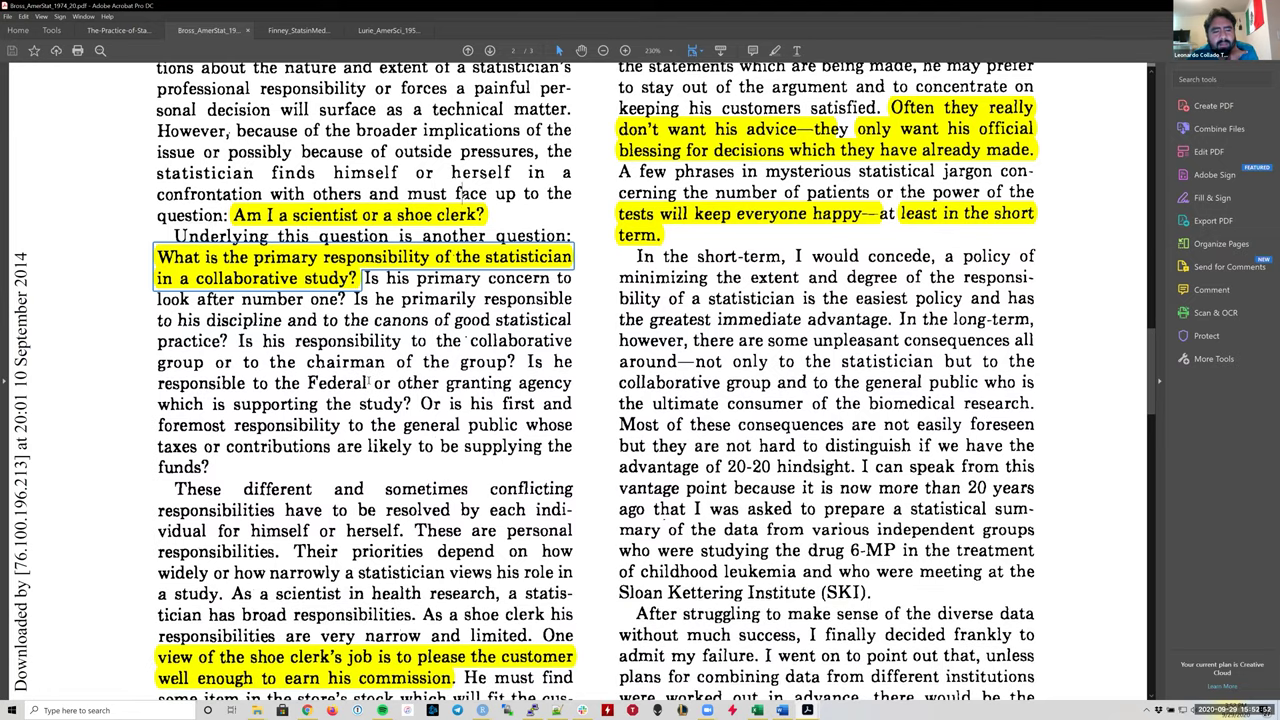
scroll(368, 382, down, 5)
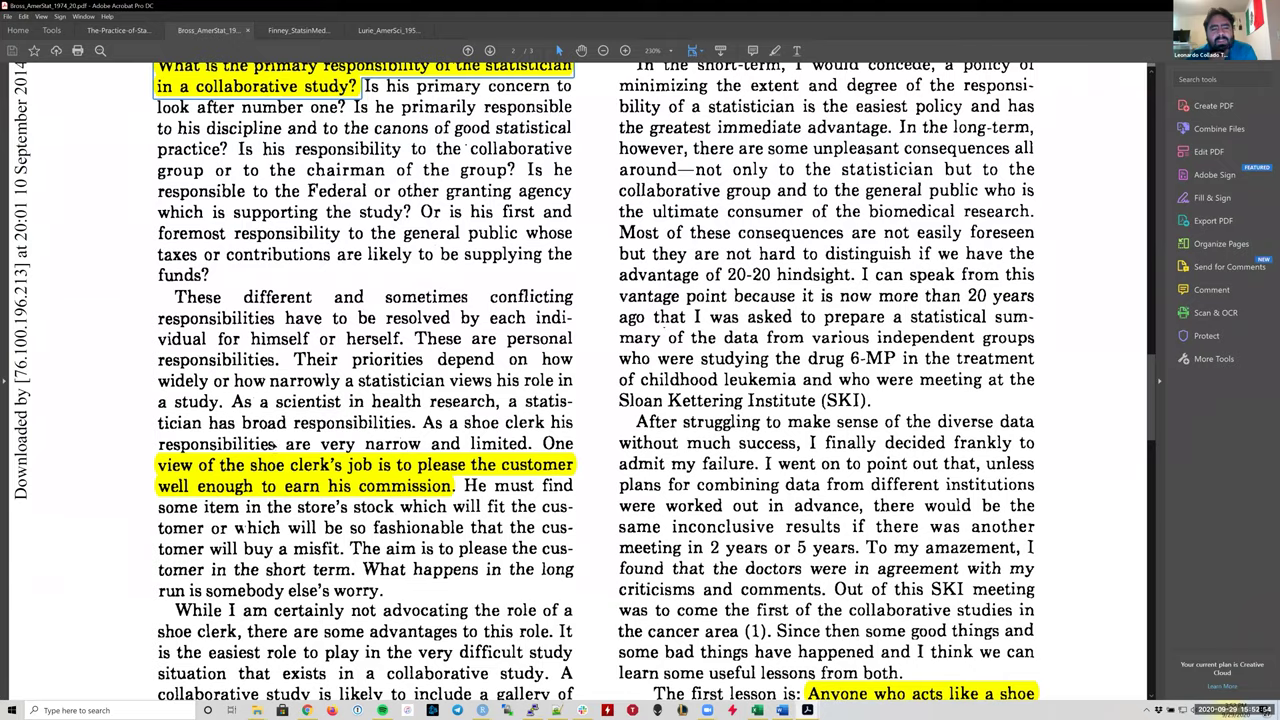
scroll(272, 444, down, 2)
Delete the shoe clerk's job highlight, then undo twice to restore the highlights.
click(453, 405)
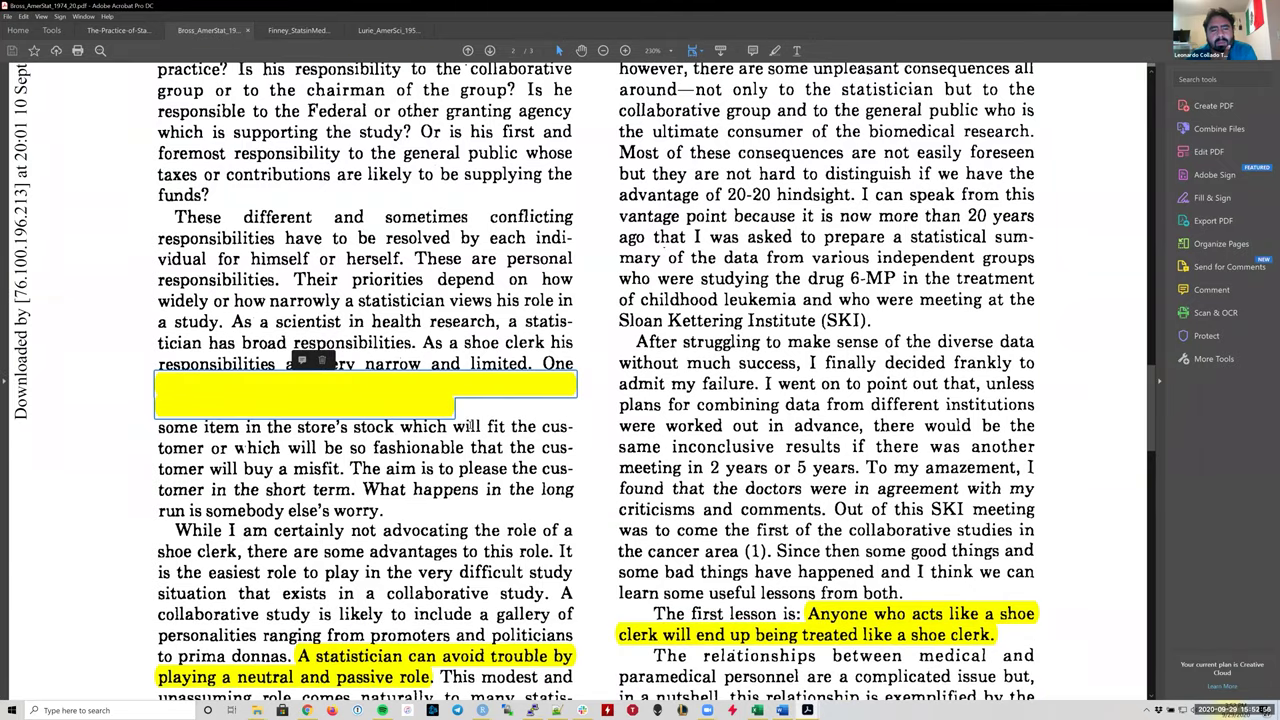
key(Delete)
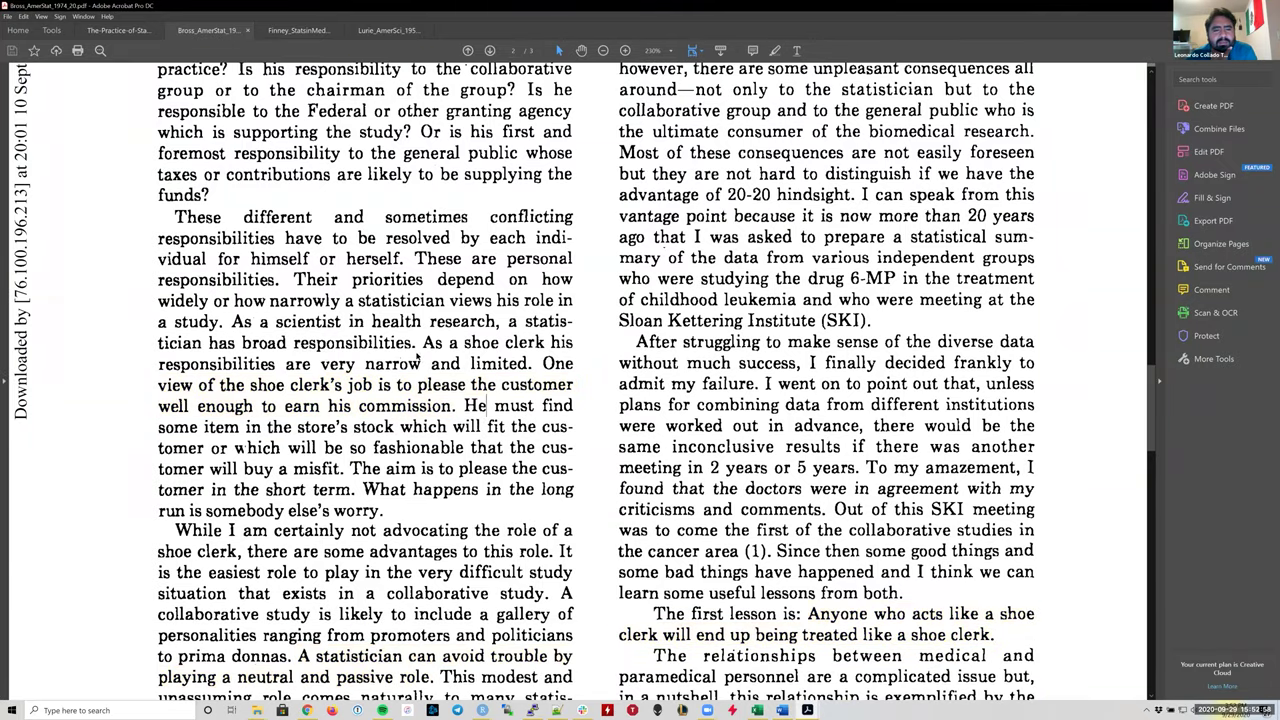
key(ctrl+z)
key(ctrl+z)
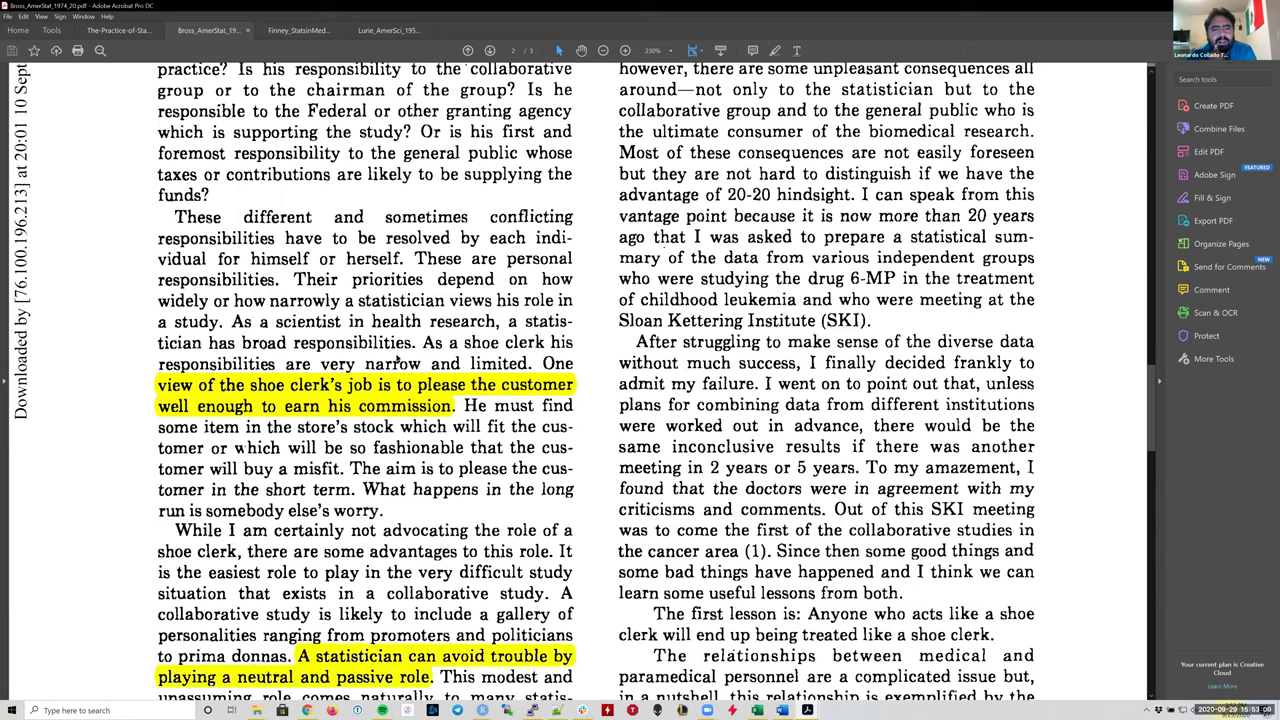
key(ctrl+z)
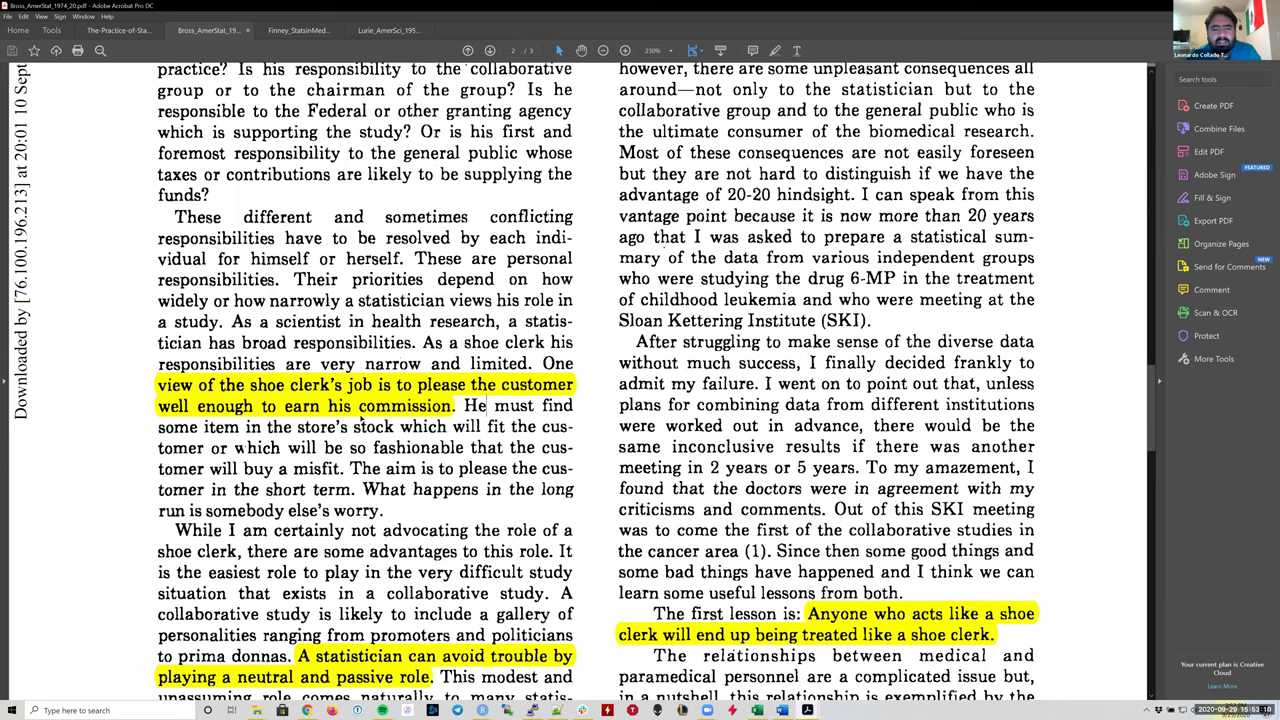
Read the Bross article's page 2, selecting part of the word 'statistician'.
scroll(362, 421, down, 1)
scroll(357, 410, down, 1)
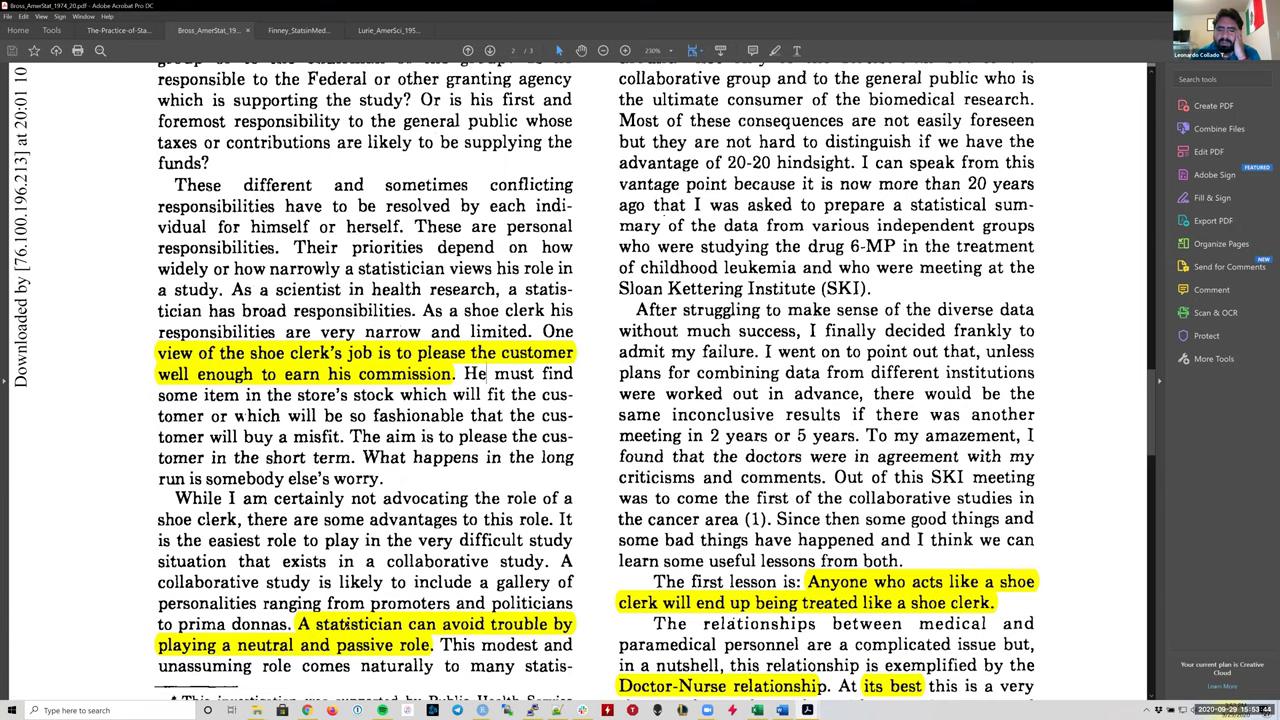
scroll(345, 622, down, 2)
scroll(345, 622, up, 2)
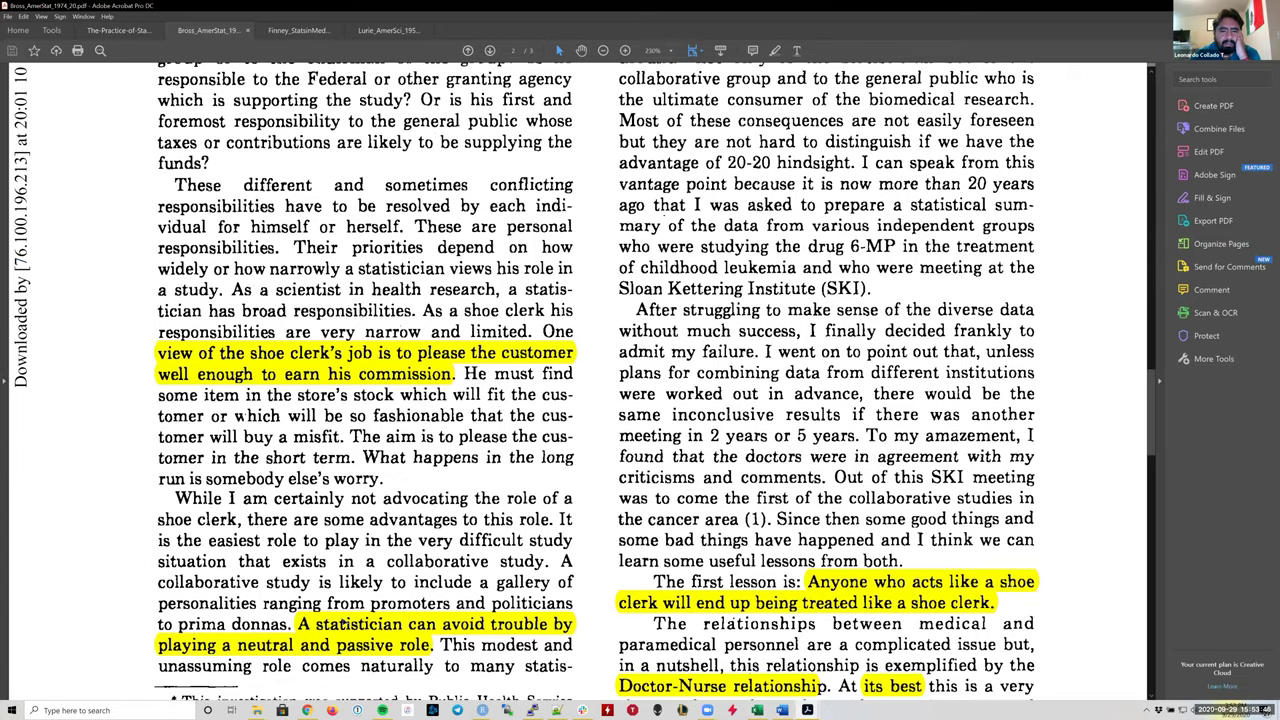
scroll(345, 622, up, 4)
scroll(345, 622, up, 3)
scroll(337, 606, down, 1)
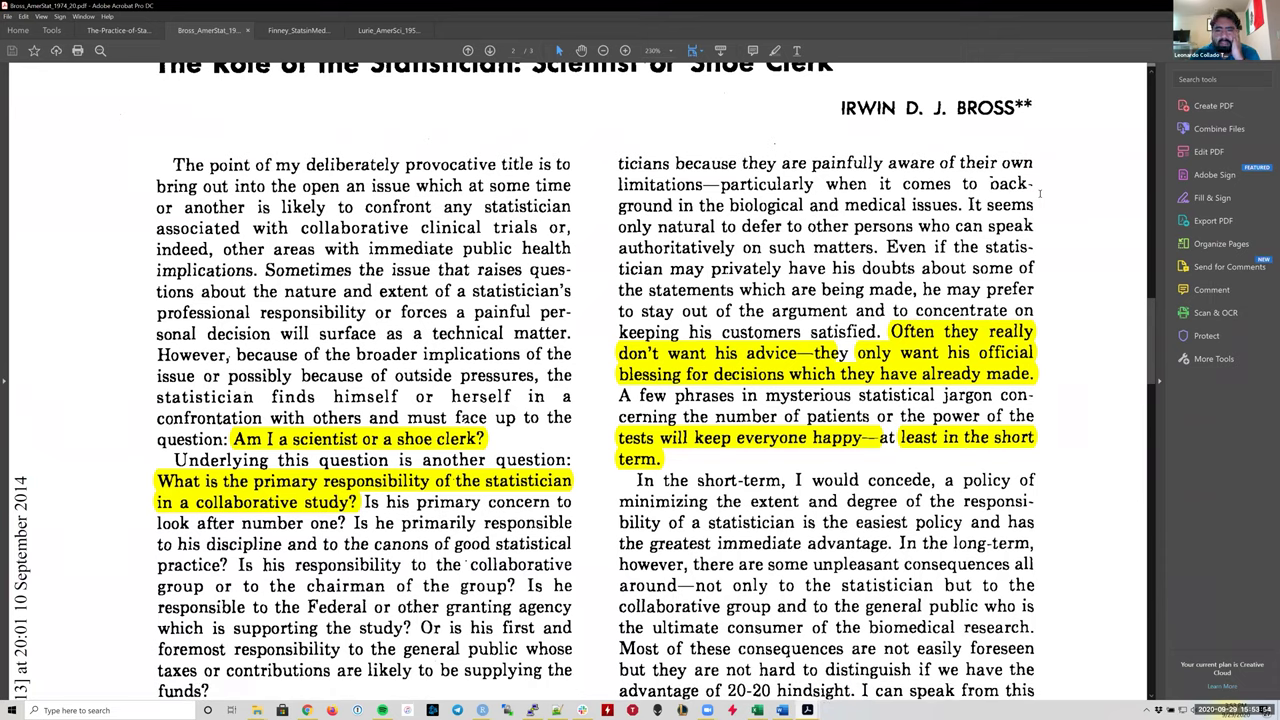
drag(485, 207, 500, 210)
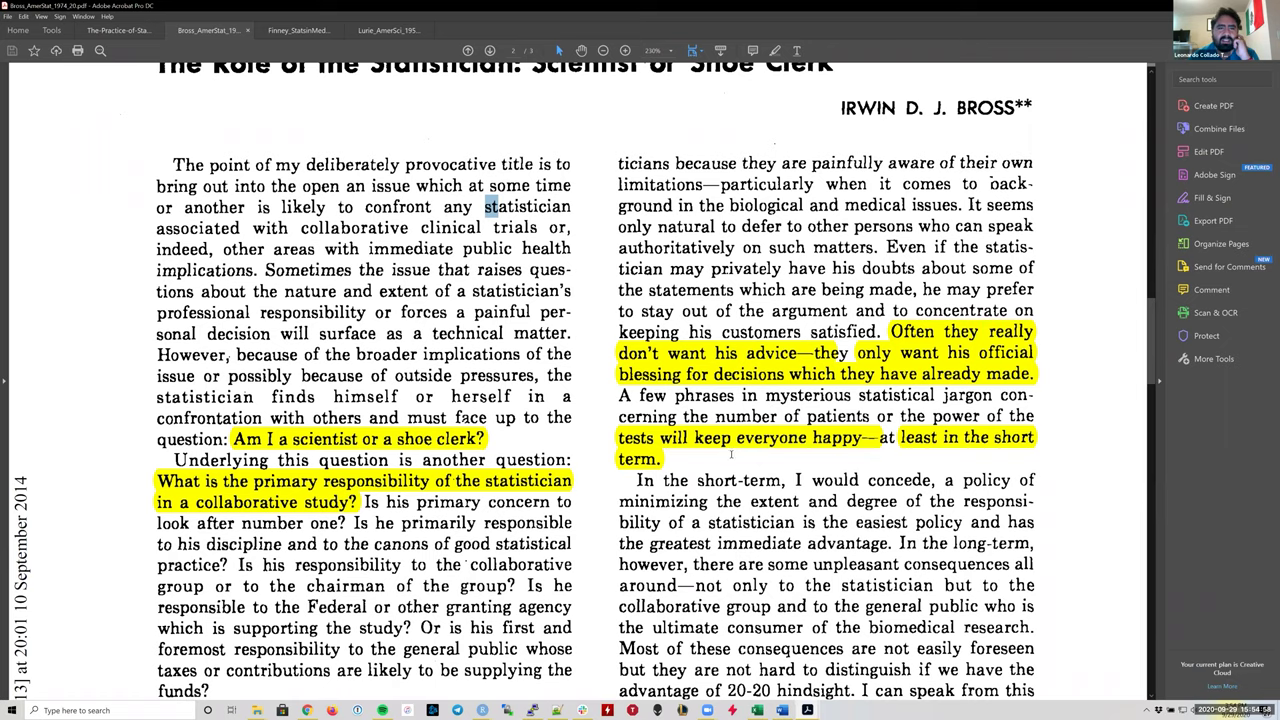
Read on through page 3 to the References and close the Bross article.
scroll(731, 454, down, 1)
scroll(740, 443, down, 9)
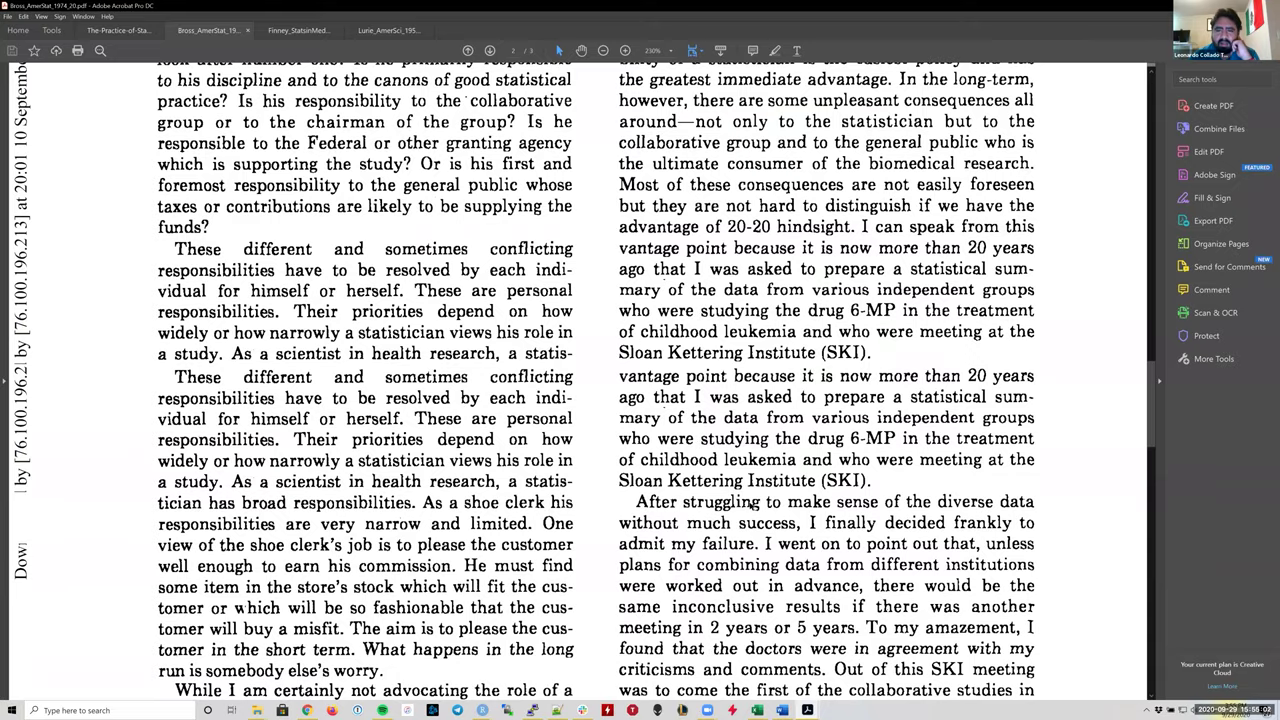
scroll(753, 500, down, 7)
scroll(753, 500, down, 4)
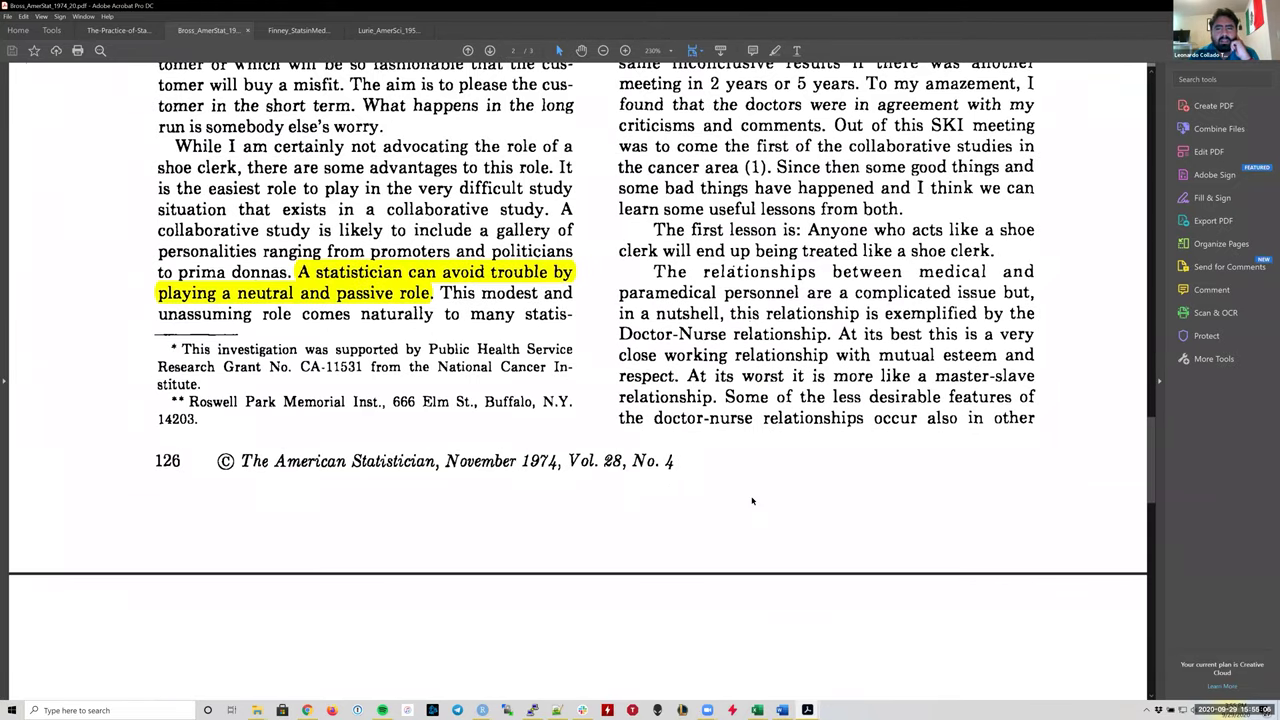
scroll(750, 503, down, 2)
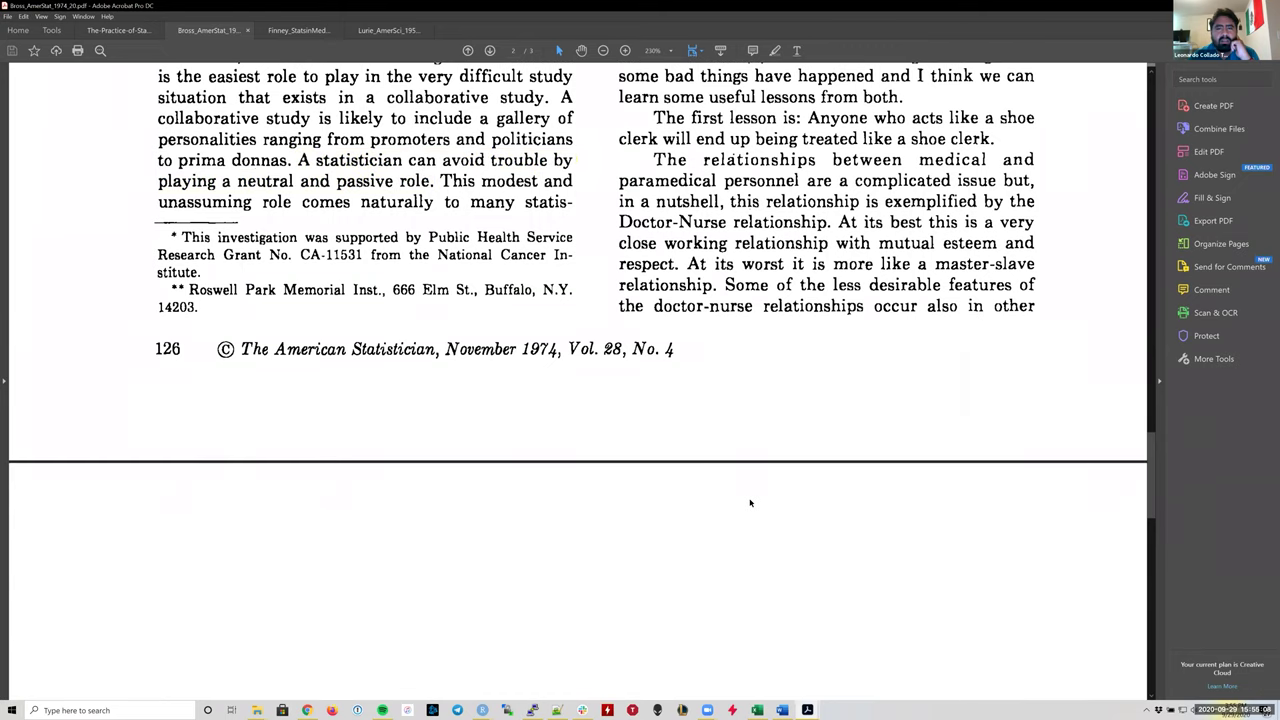
scroll(750, 503, down, 2)
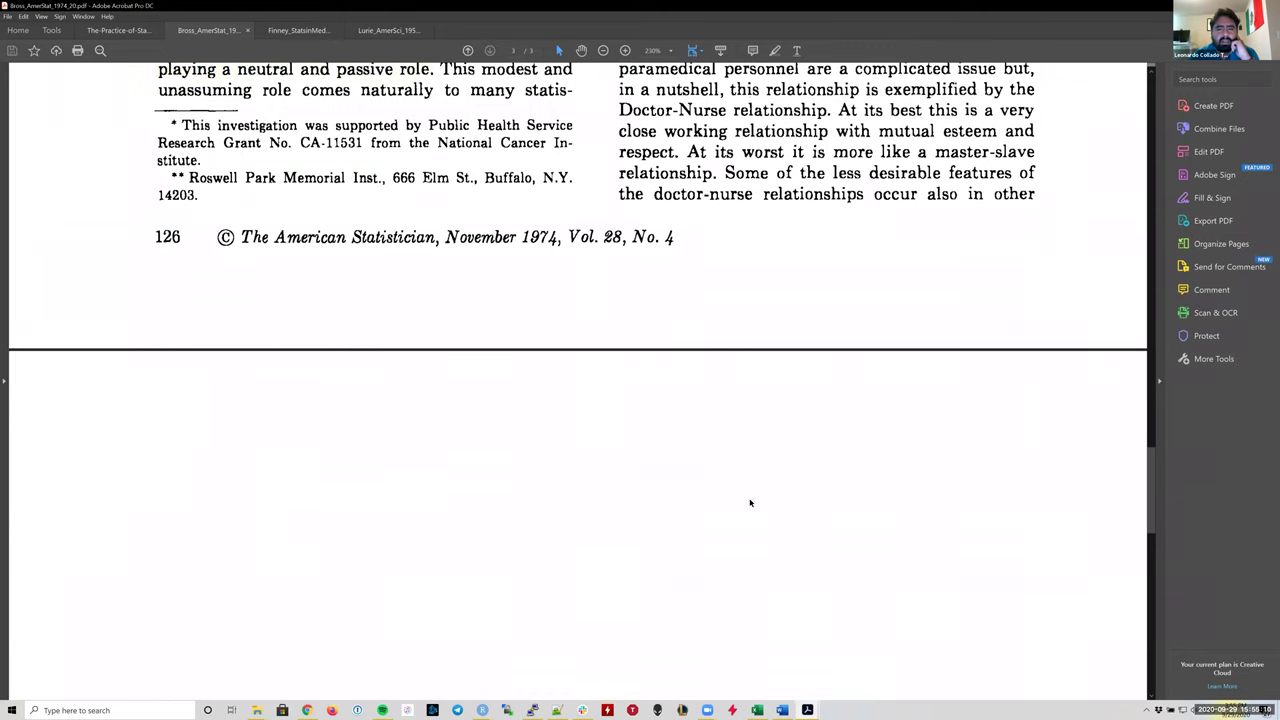
scroll(750, 503, down, 4)
scroll(750, 503, down, 3)
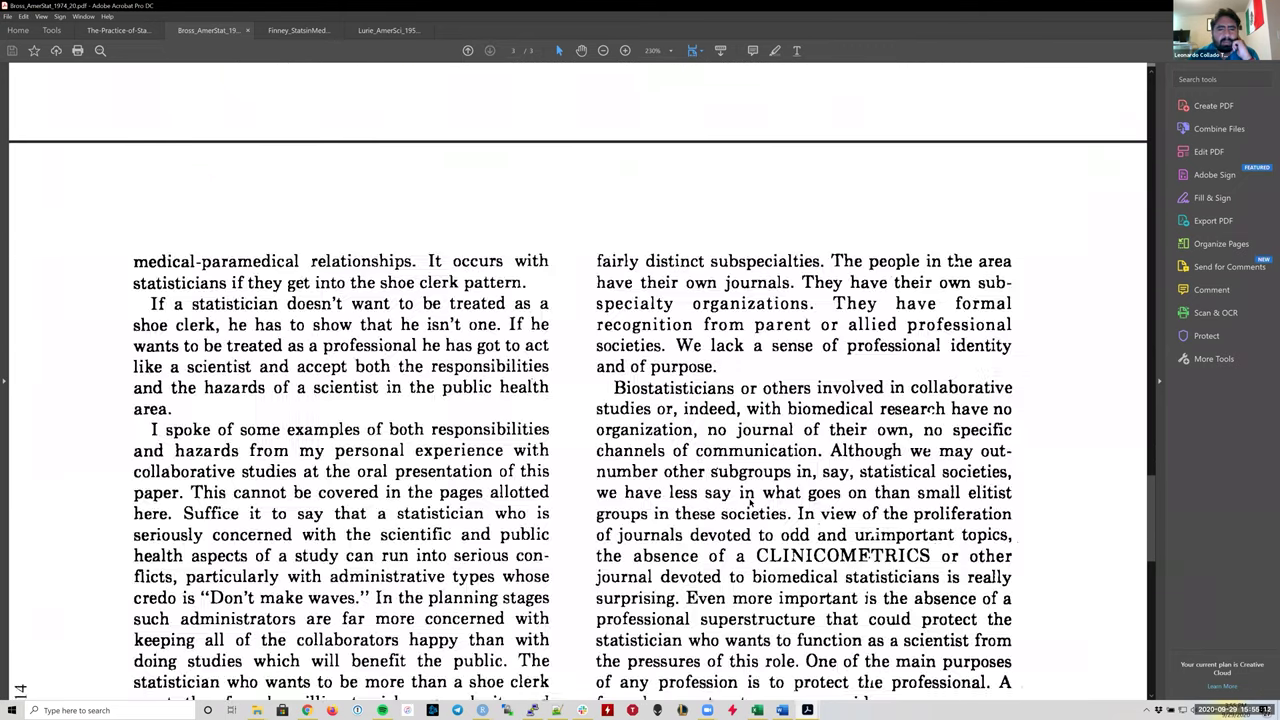
scroll(750, 503, down, 1)
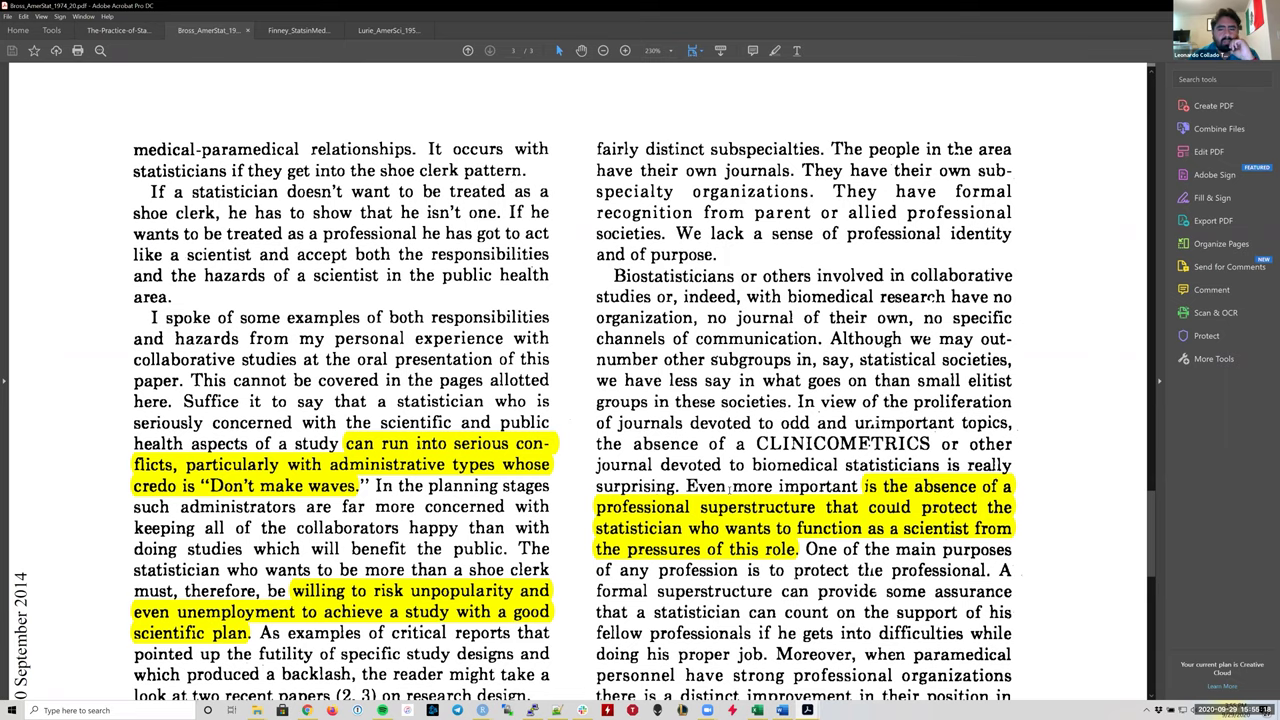
scroll(567, 508, down, 2)
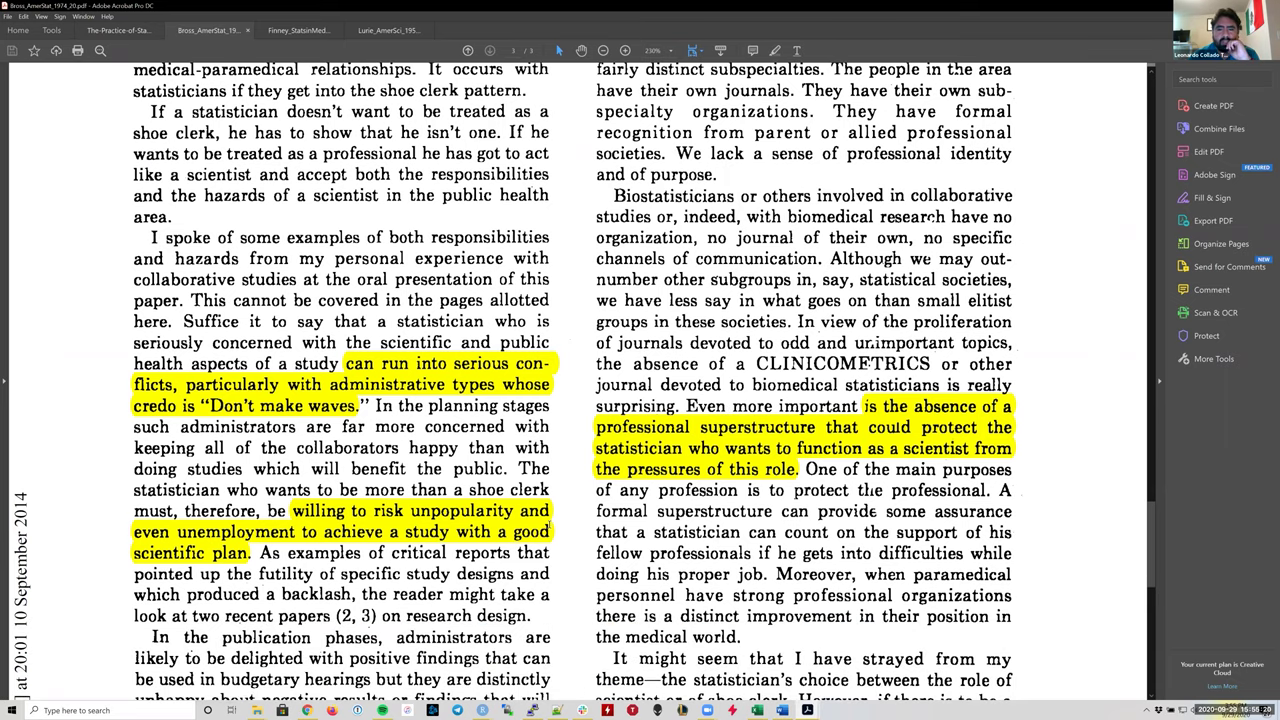
scroll(550, 522, down, 2)
scroll(555, 511, down, 2)
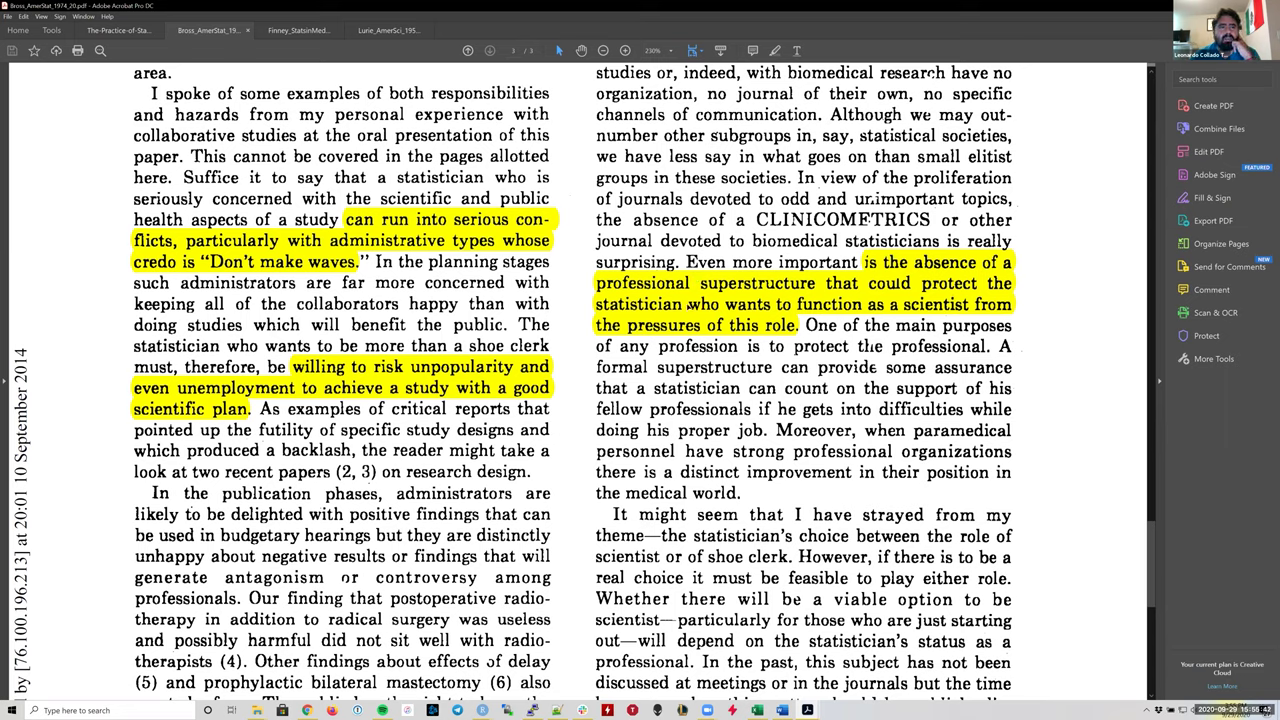
scroll(687, 304, down, 1)
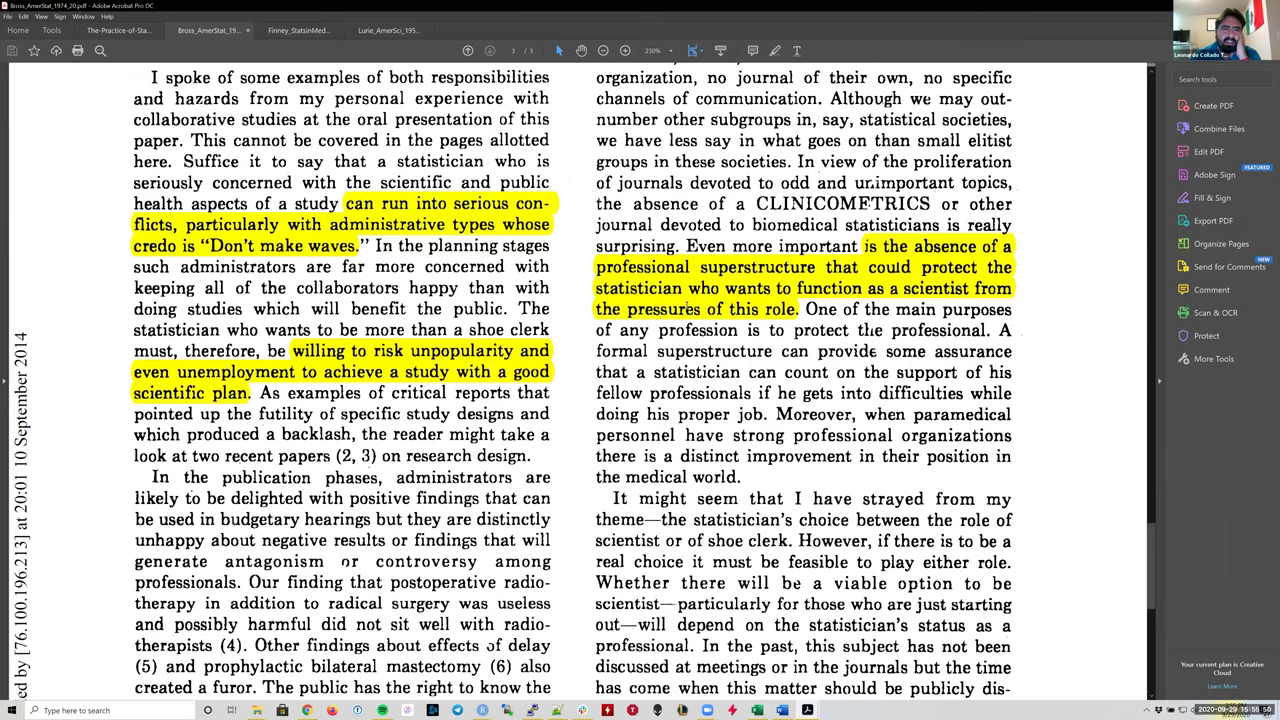
scroll(687, 309, down, 1)
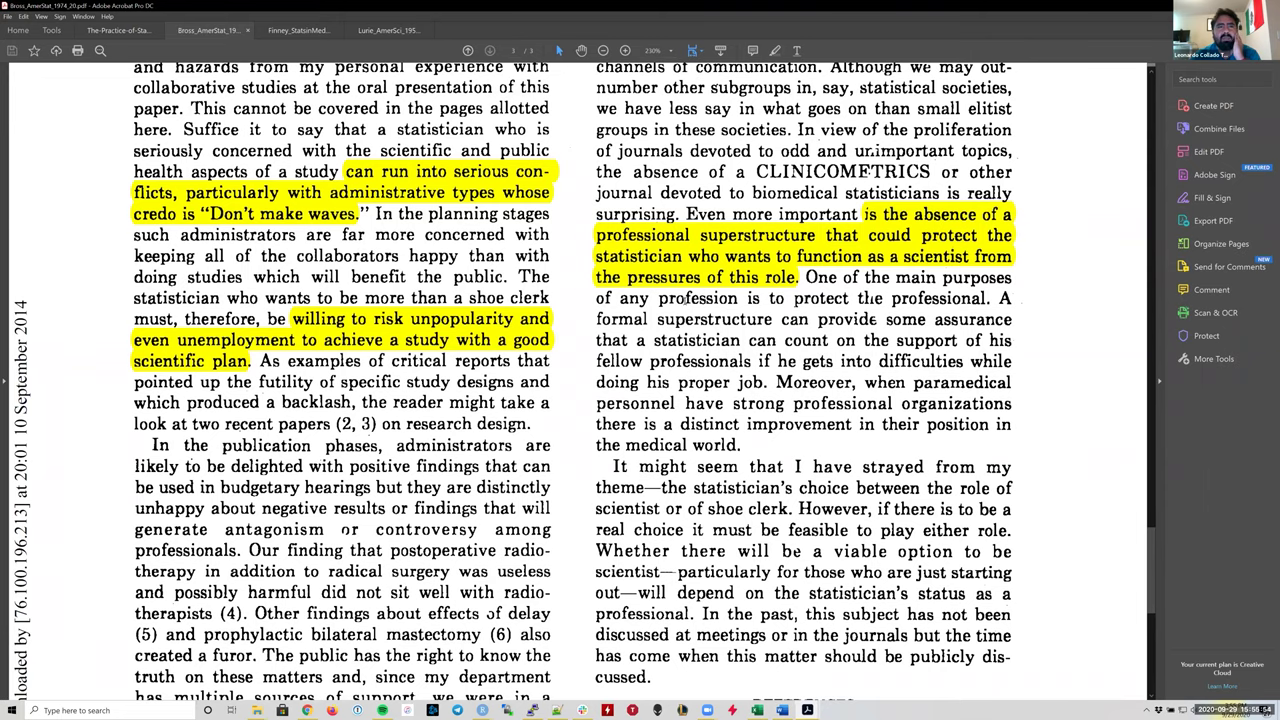
scroll(639, 283, down, 5)
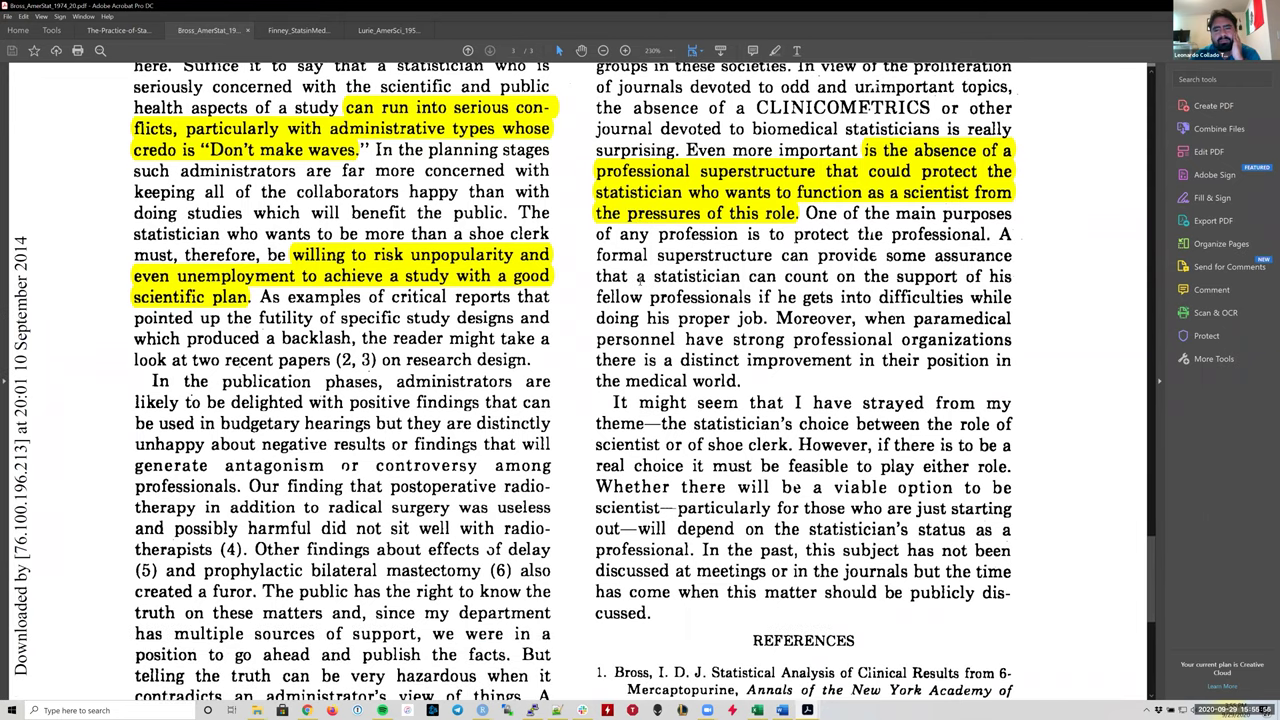
scroll(638, 285, down, 4)
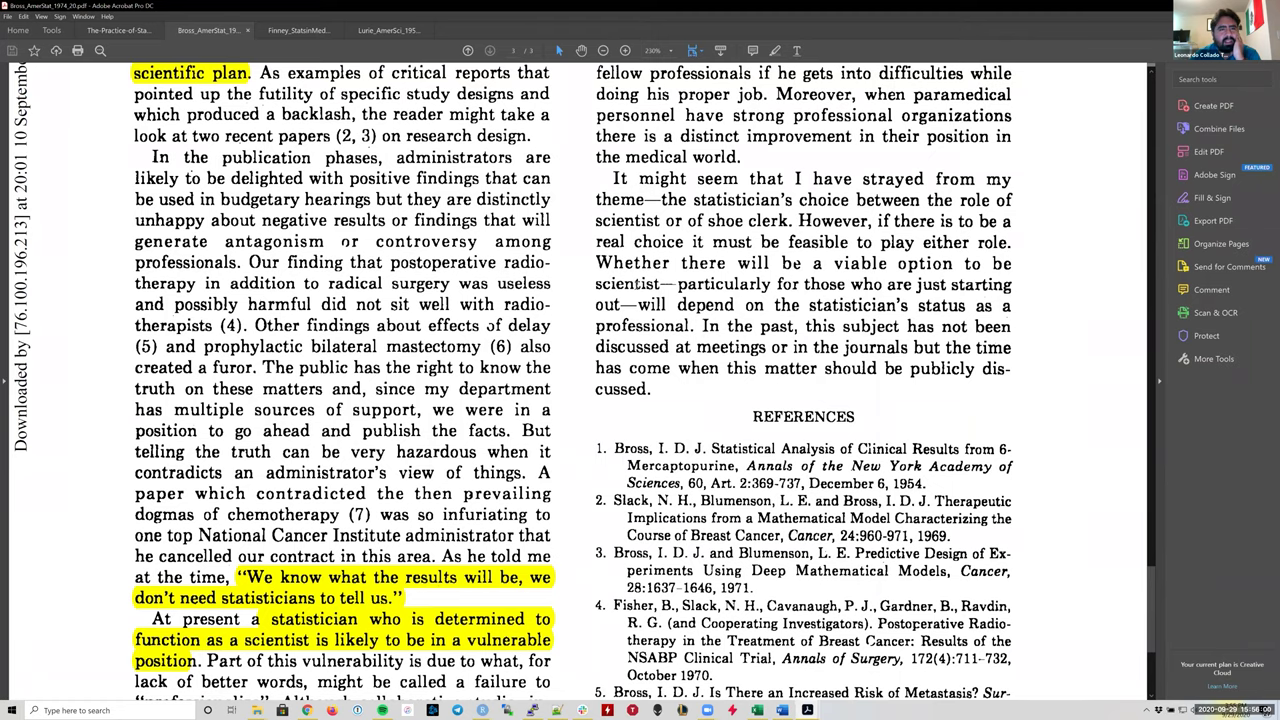
scroll(637, 284, down, 1)
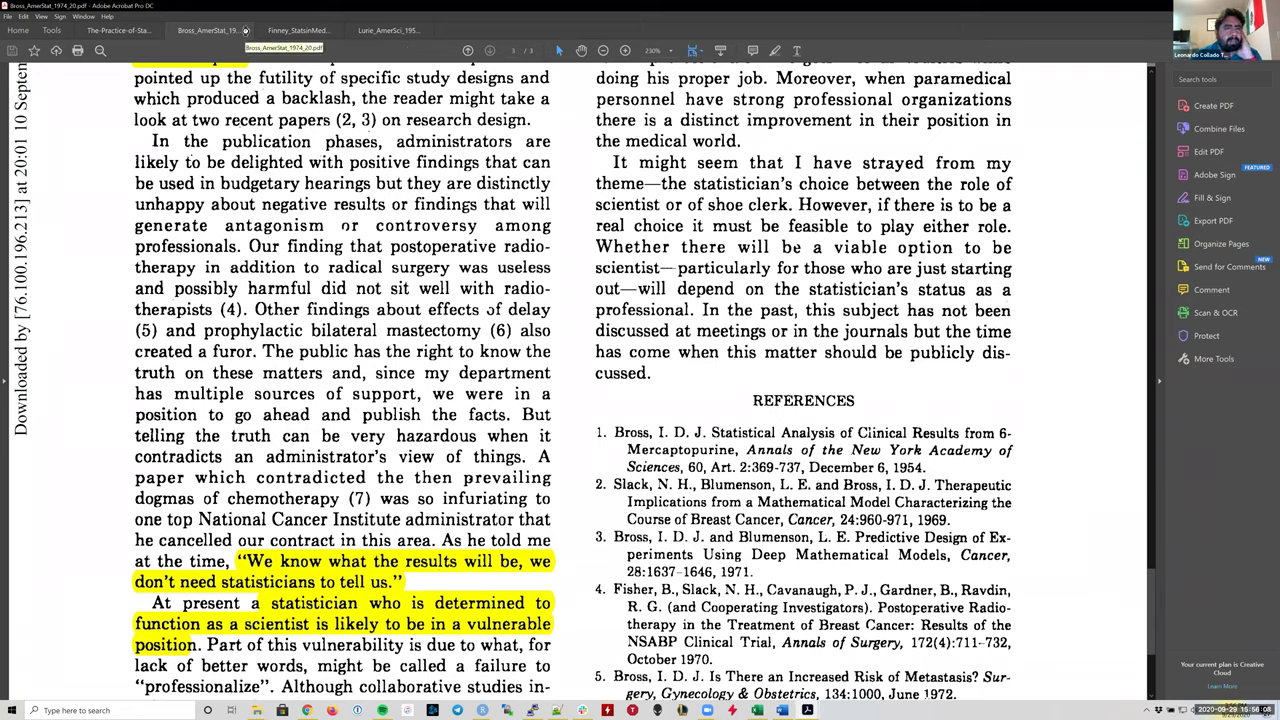
click(246, 31)
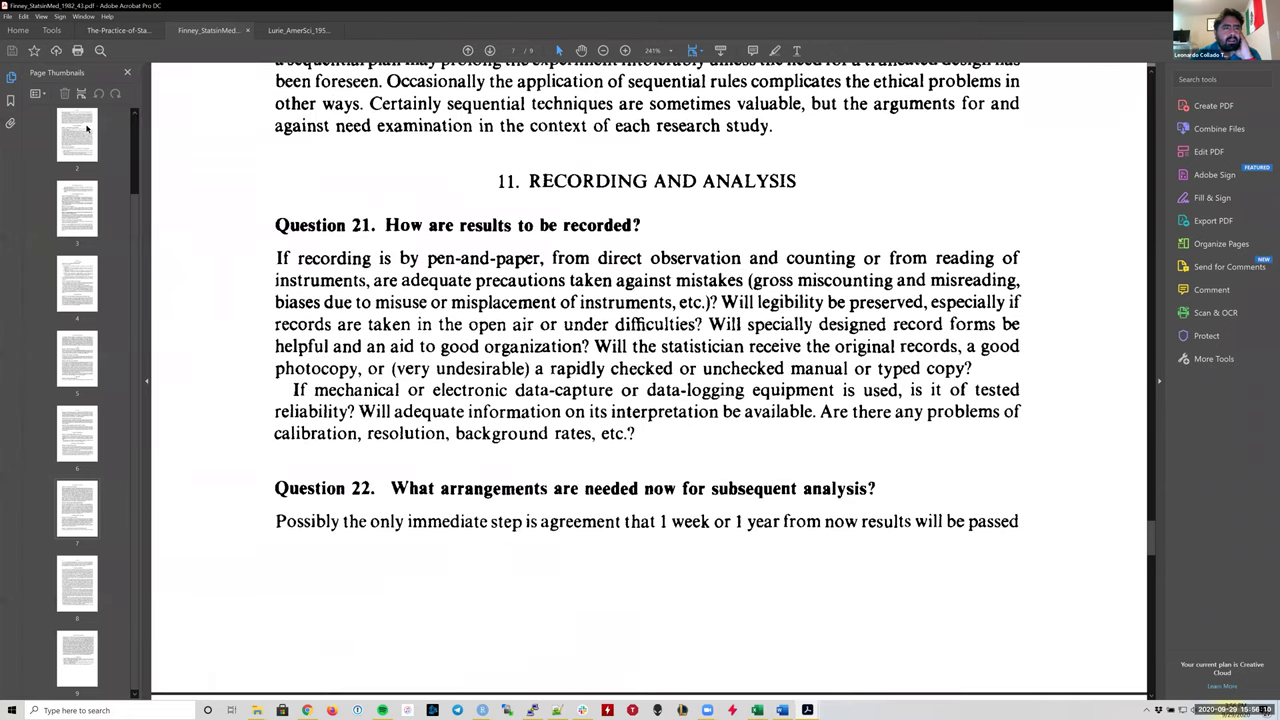
click(85, 125)
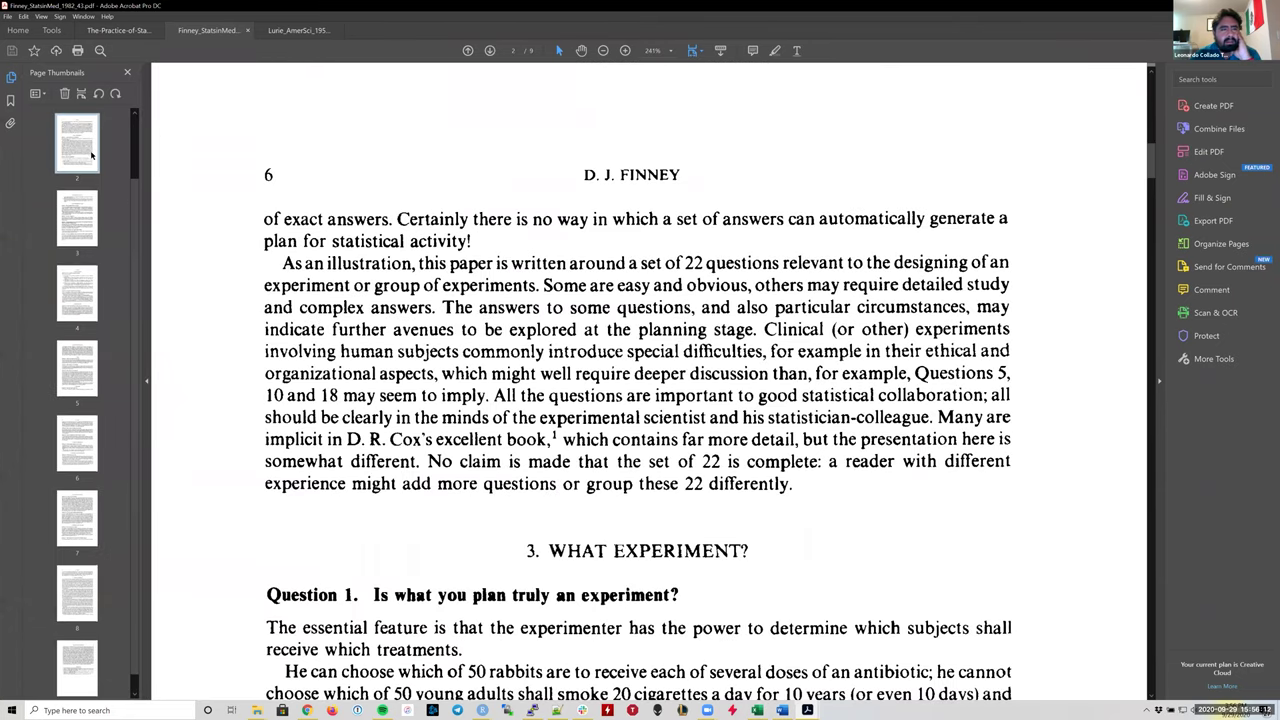
key(Left)
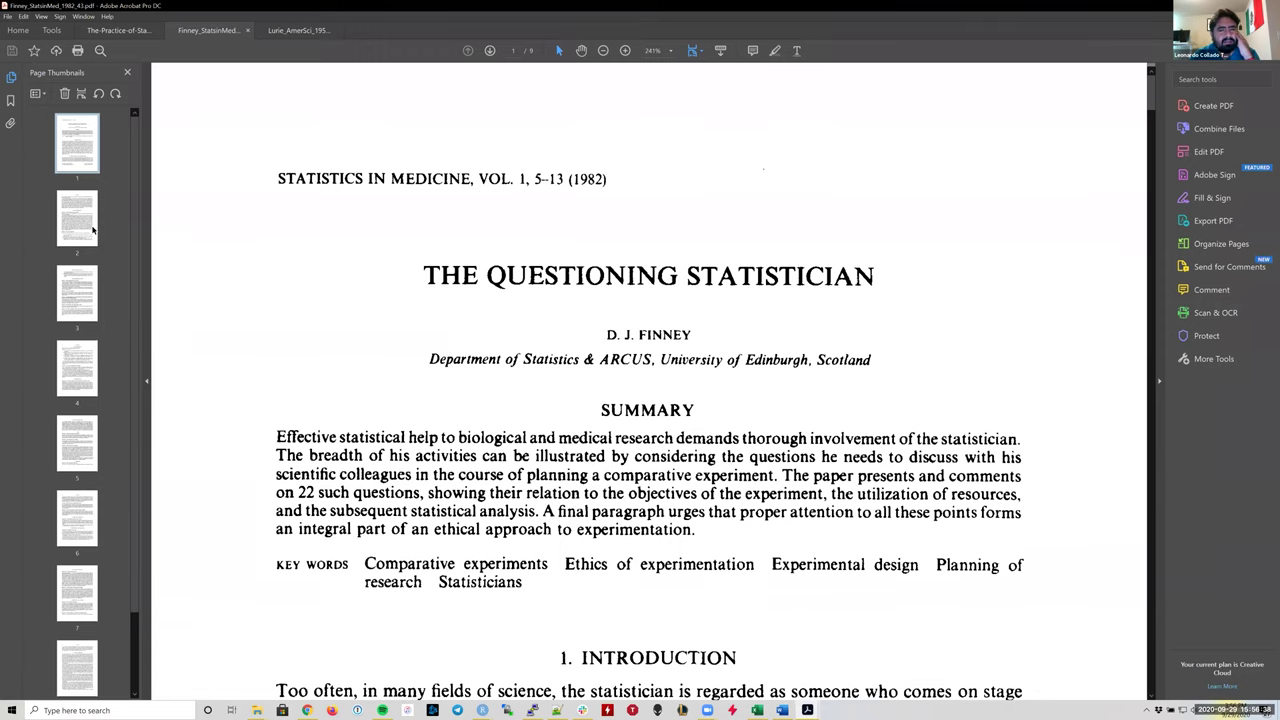
click(92, 230)
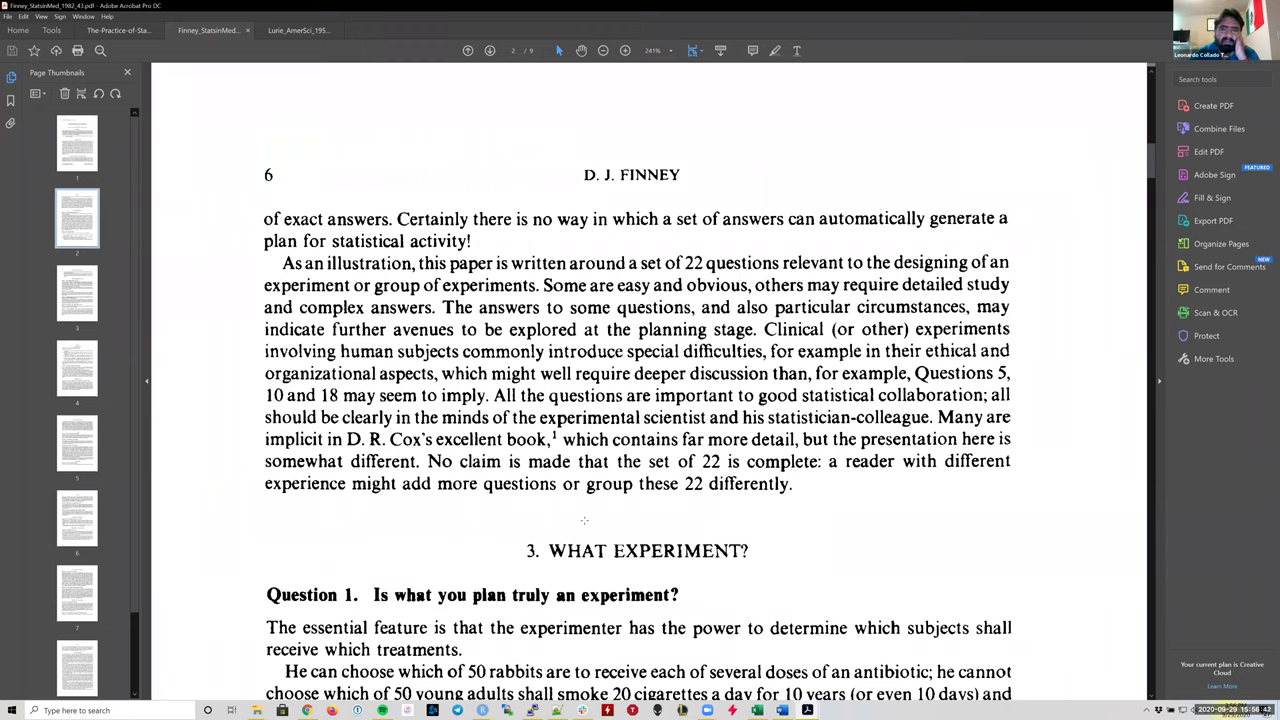
click(85, 298)
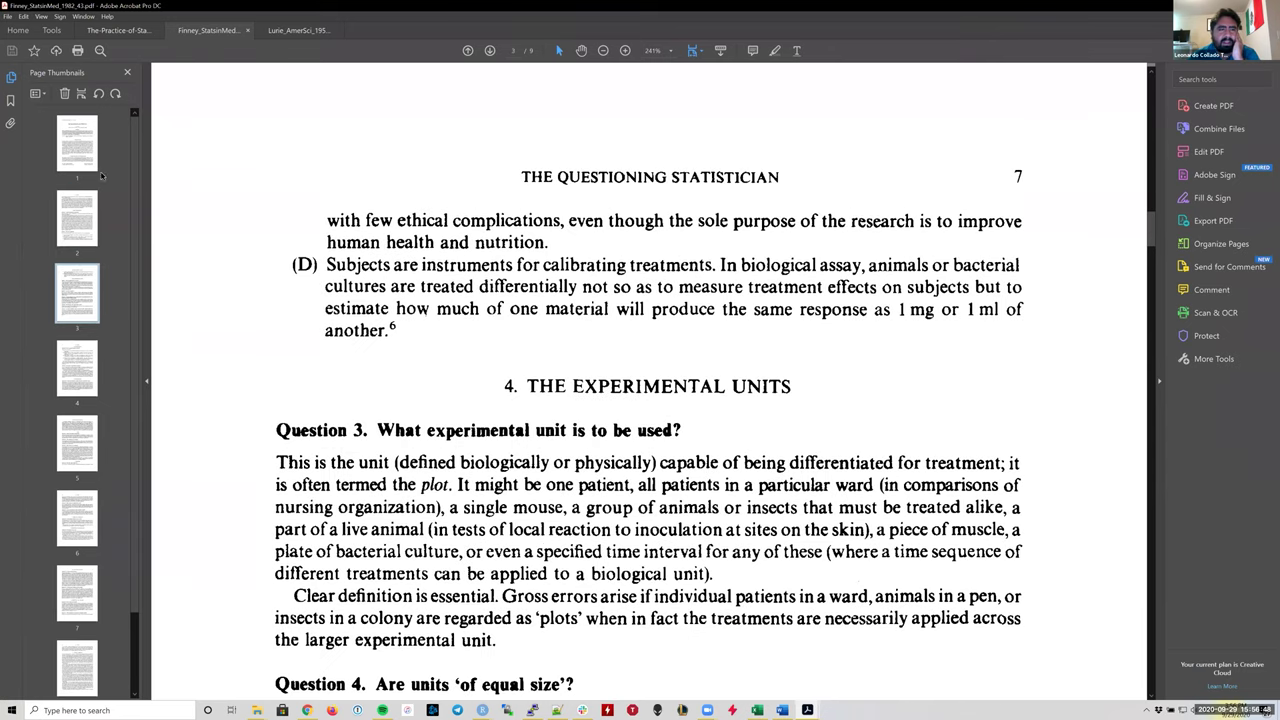
click(76, 146)
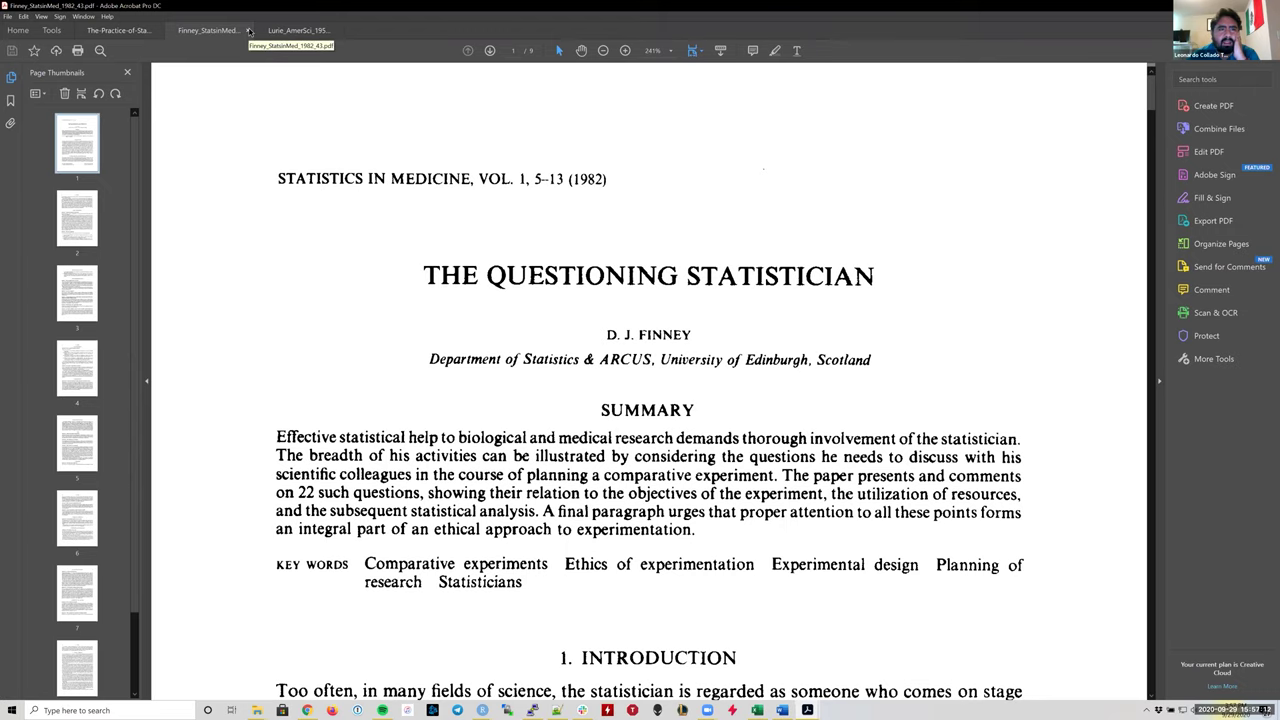
Close The Questioning Statistician paper and read down the Lurie article's Prologue.
click(249, 31)
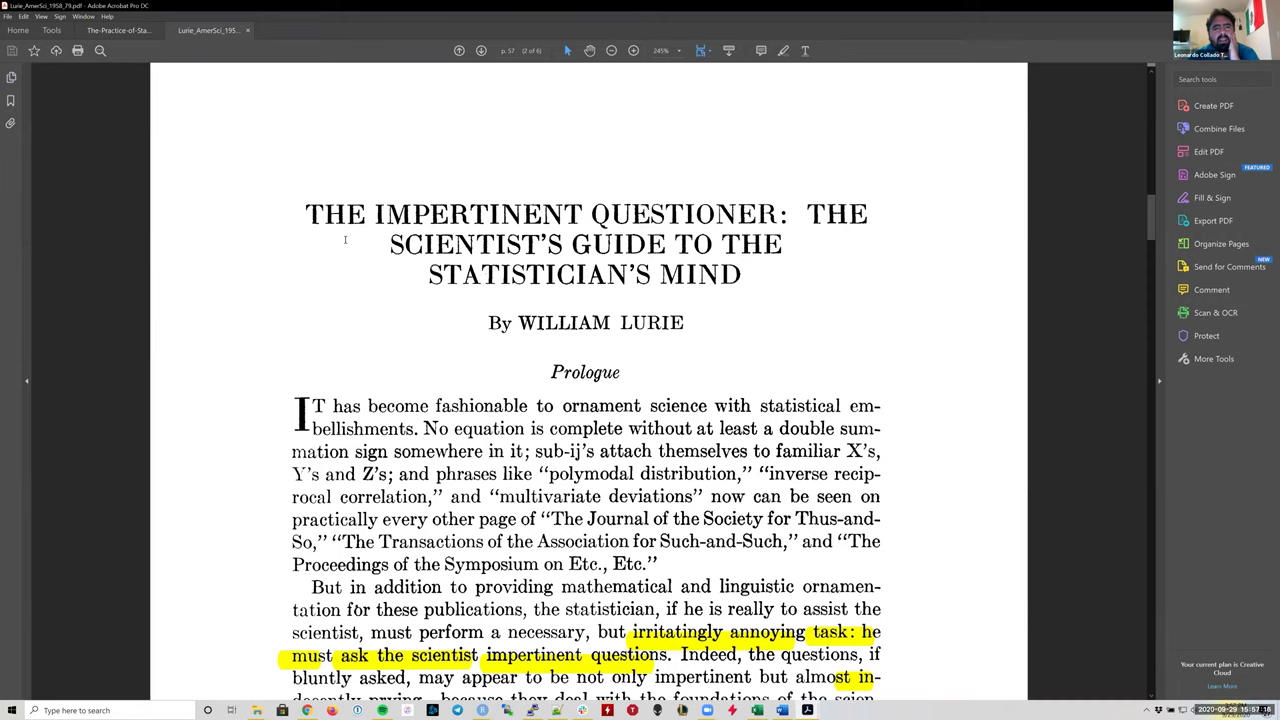
scroll(345, 240, down, 1)
scroll(347, 243, up, 1)
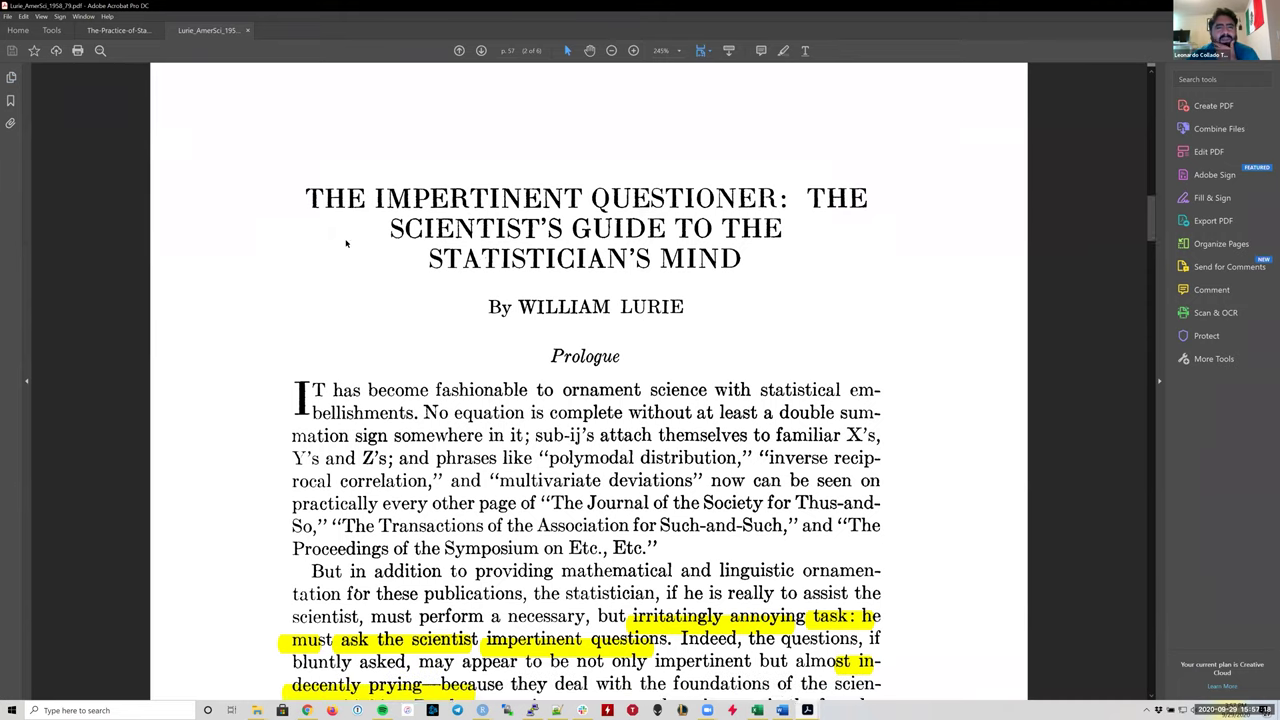
scroll(346, 243, down, 1)
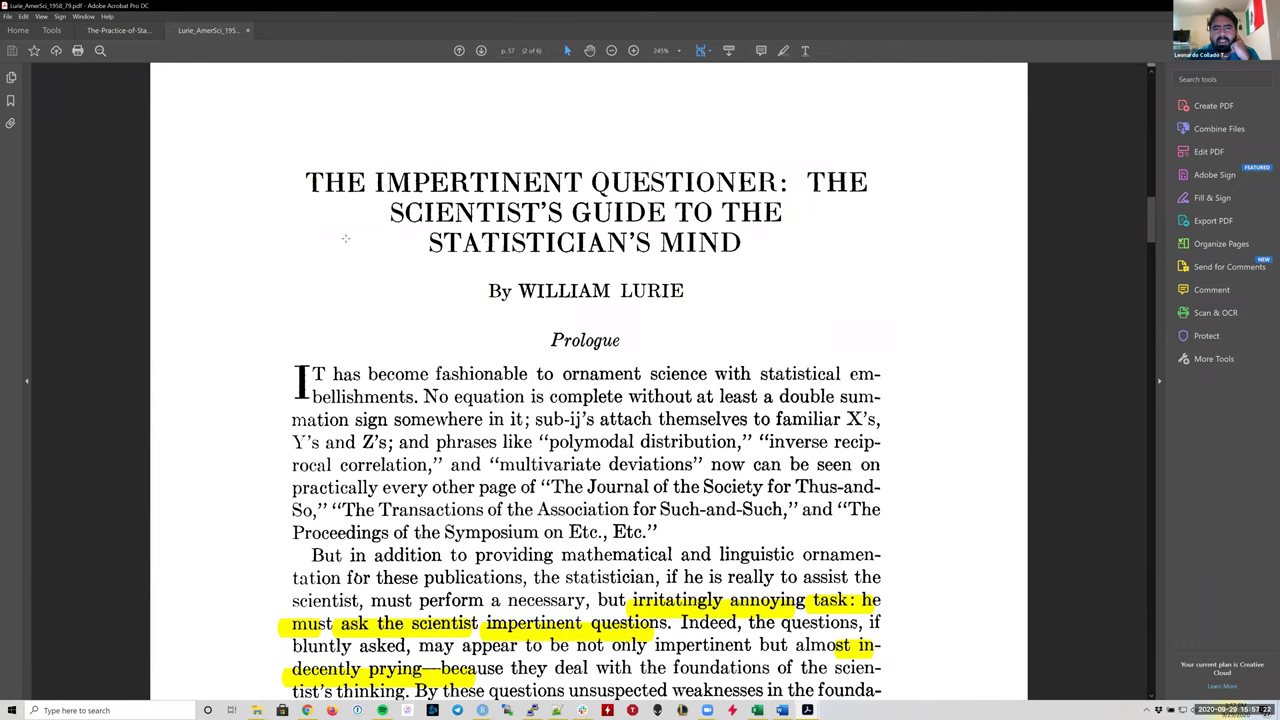
scroll(345, 239, down, 3)
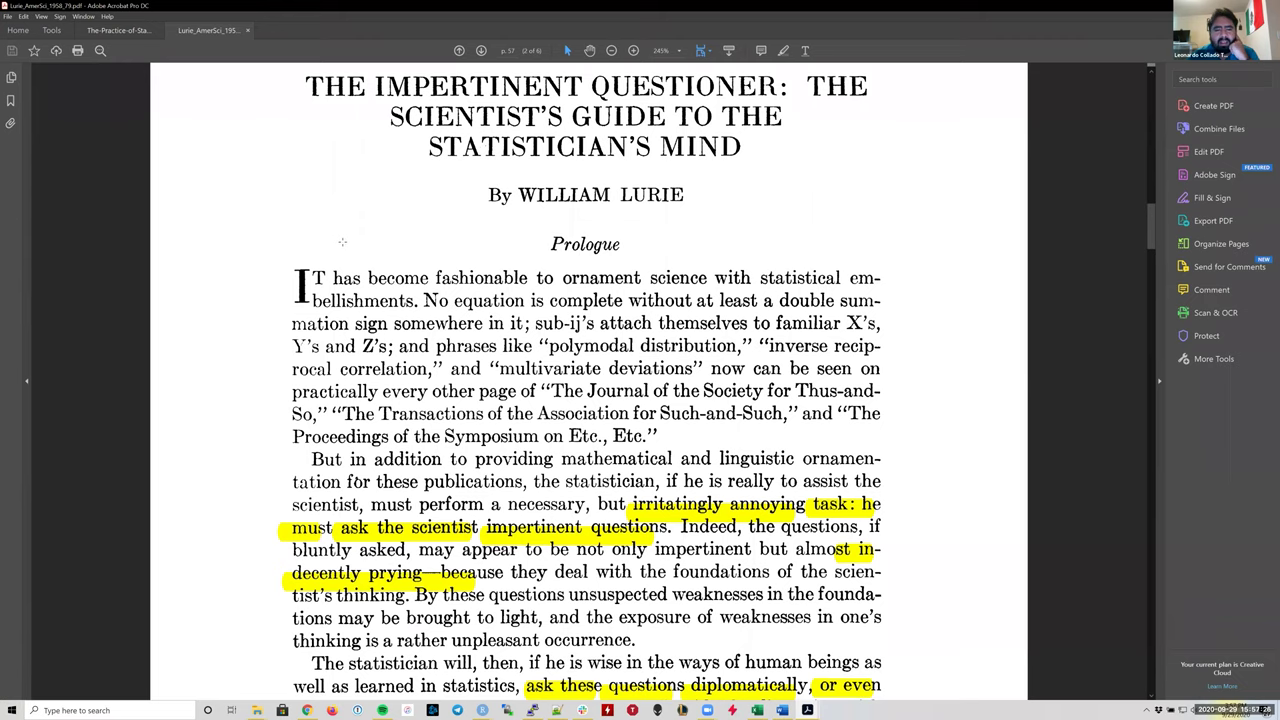
scroll(344, 240, down, 5)
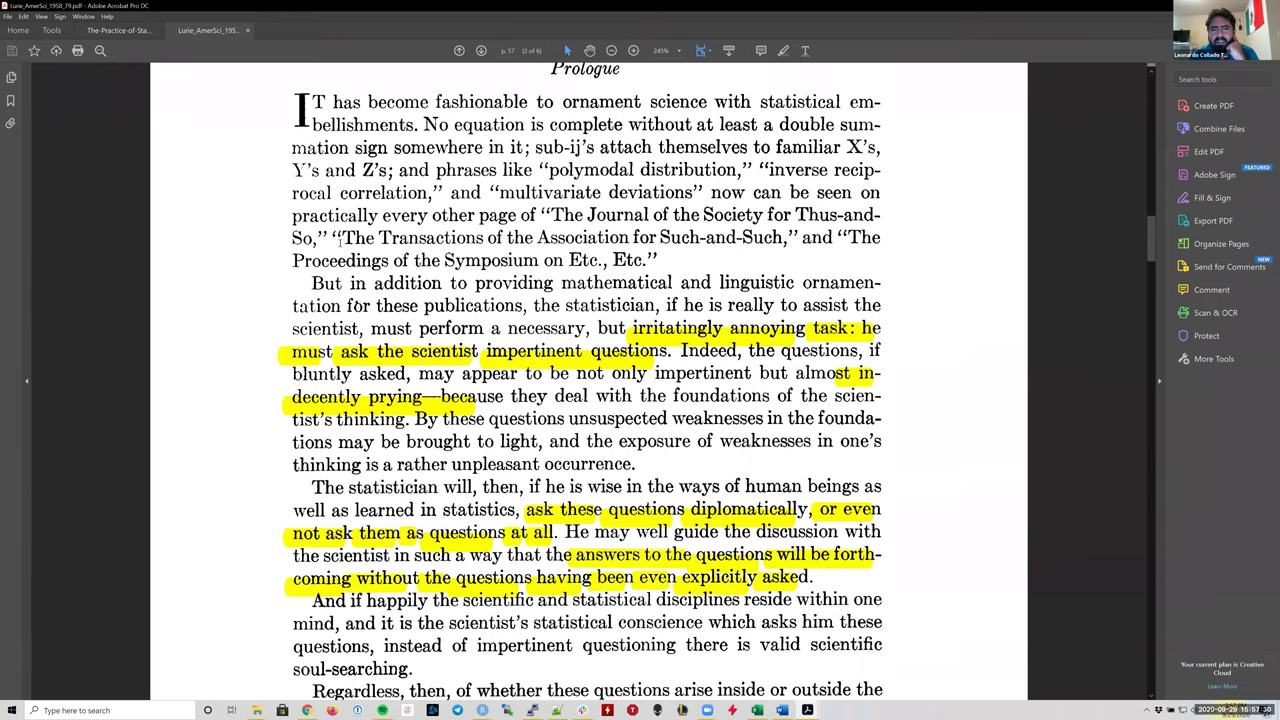
scroll(341, 241, down, 1)
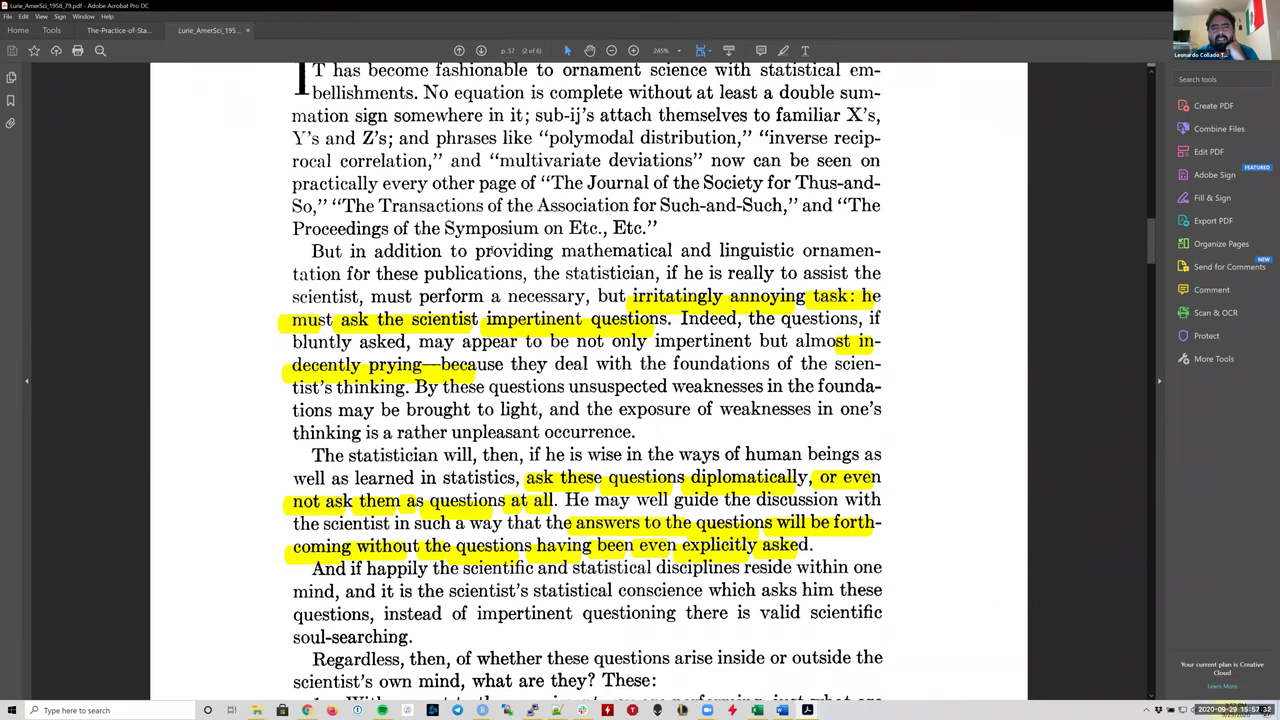
Select the text from 'providing' through 'publications', then clear the selection.
drag(477, 254, 523, 276)
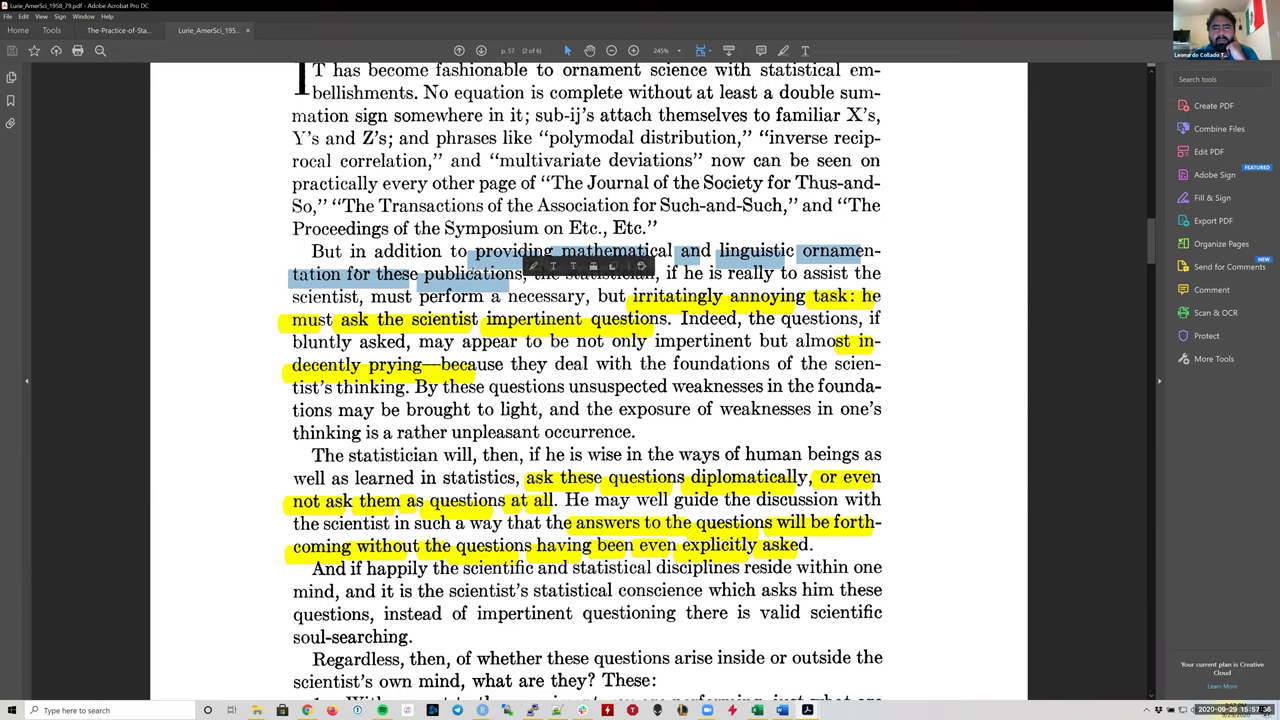
click(229, 254)
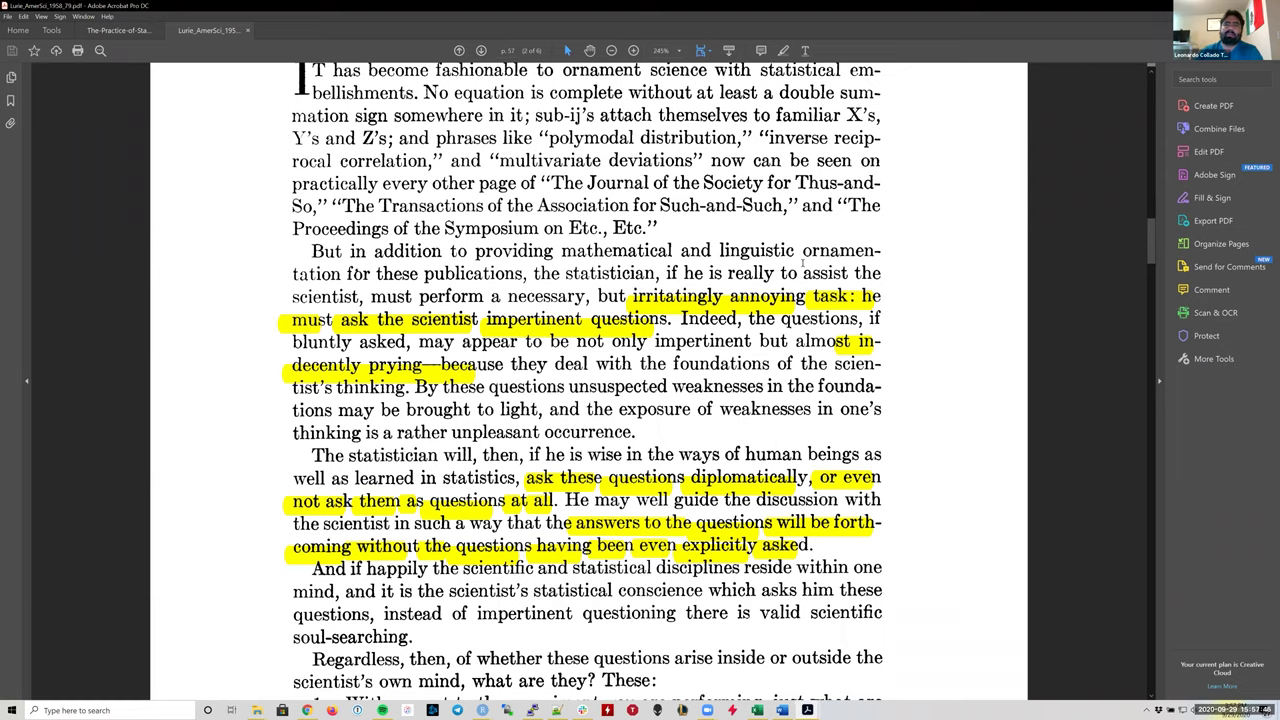
scroll(756, 356, up, 4)
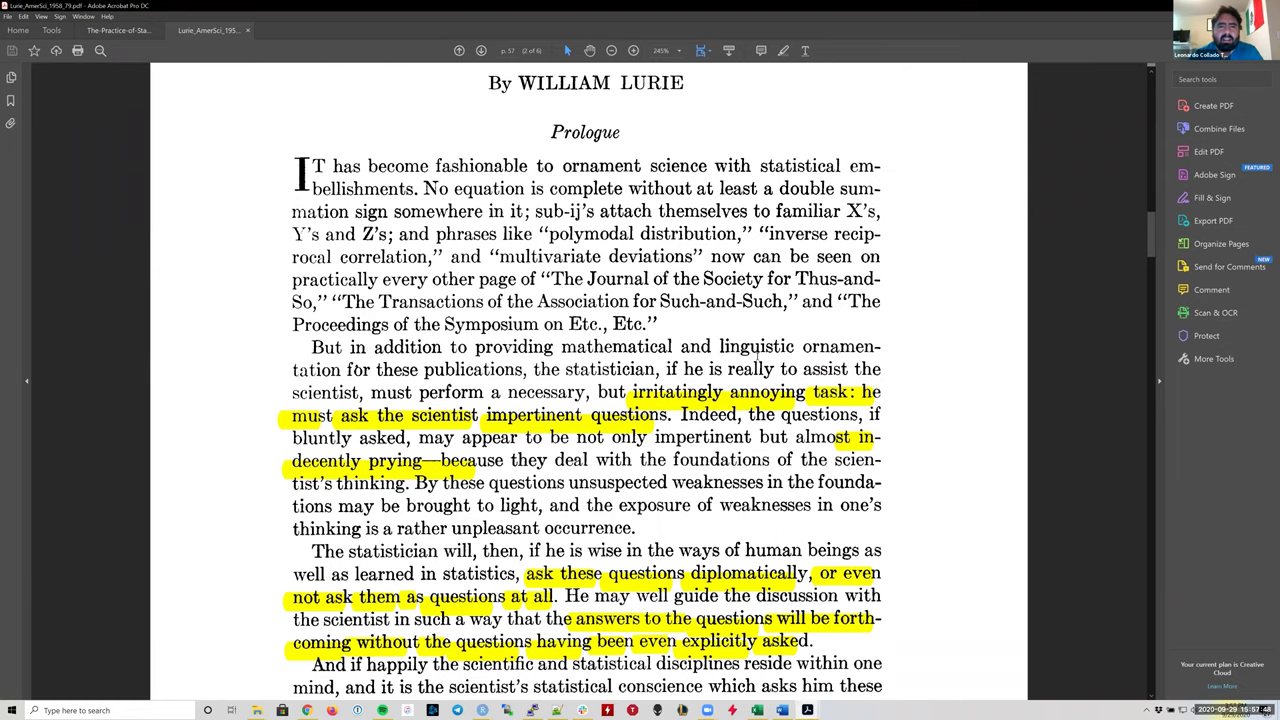
scroll(519, 263, down, 3)
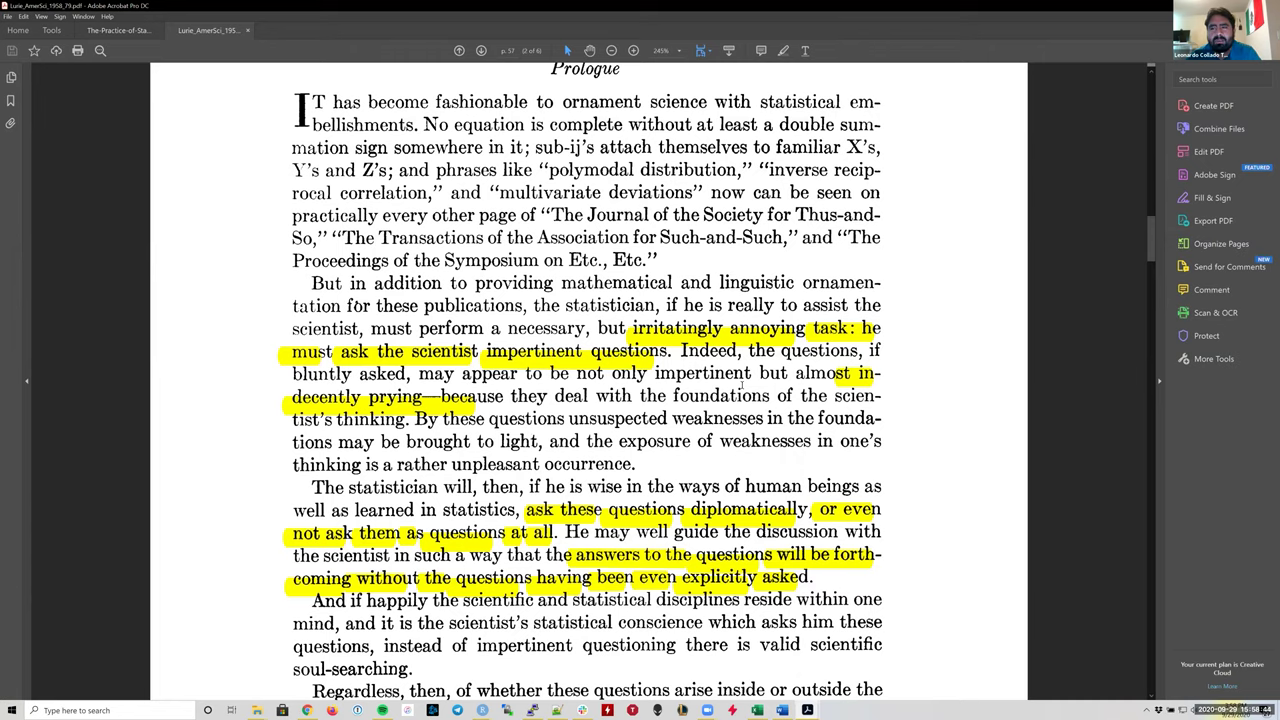
scroll(741, 386, down, 1)
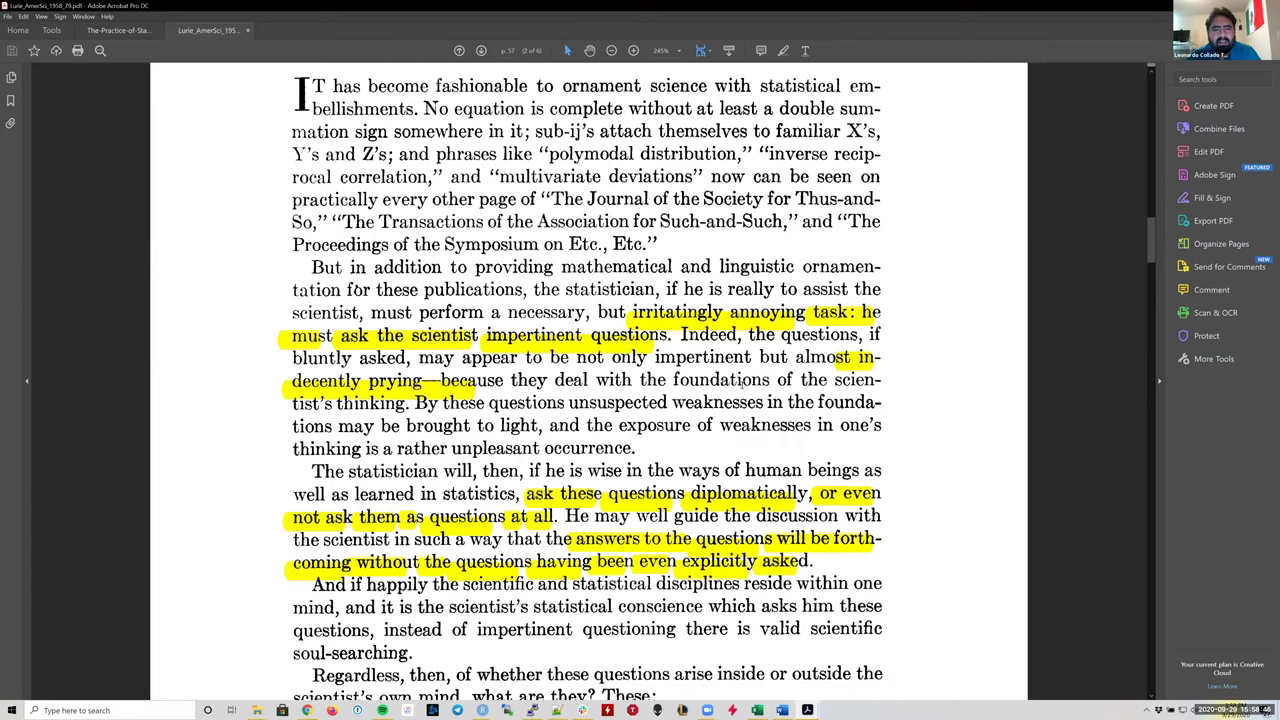
scroll(742, 386, down, 7)
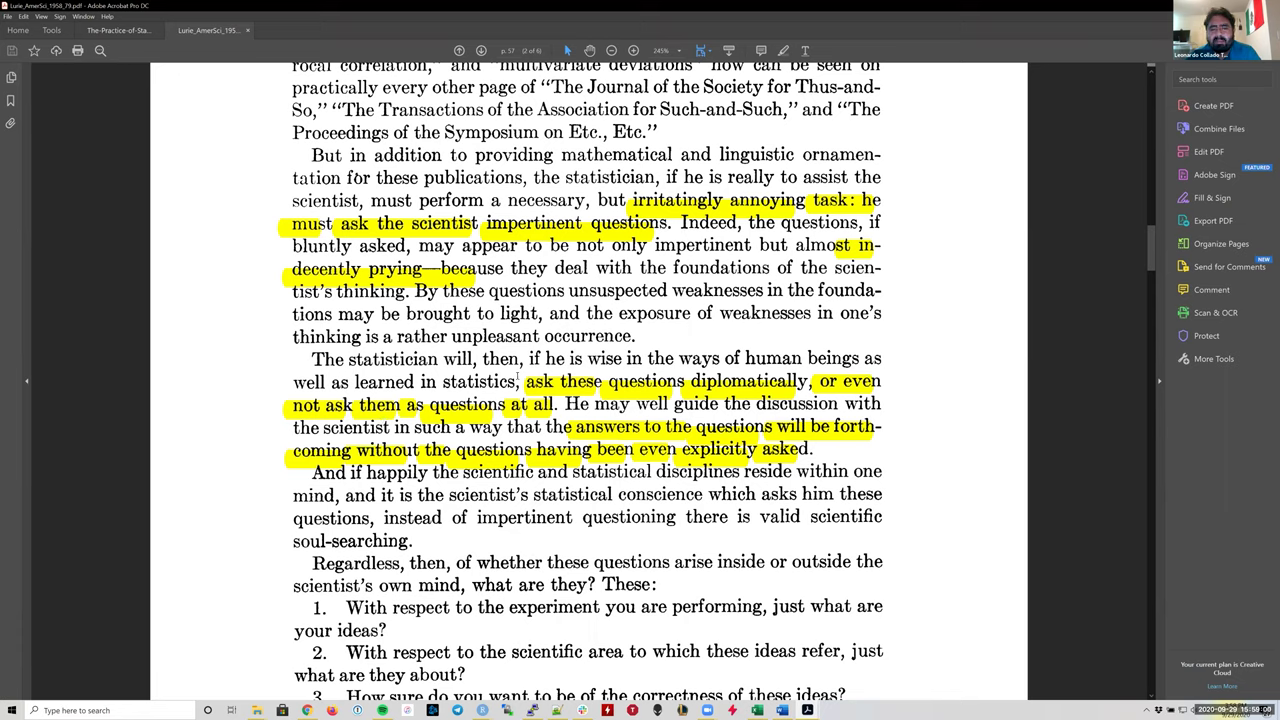
drag(578, 358, 853, 358)
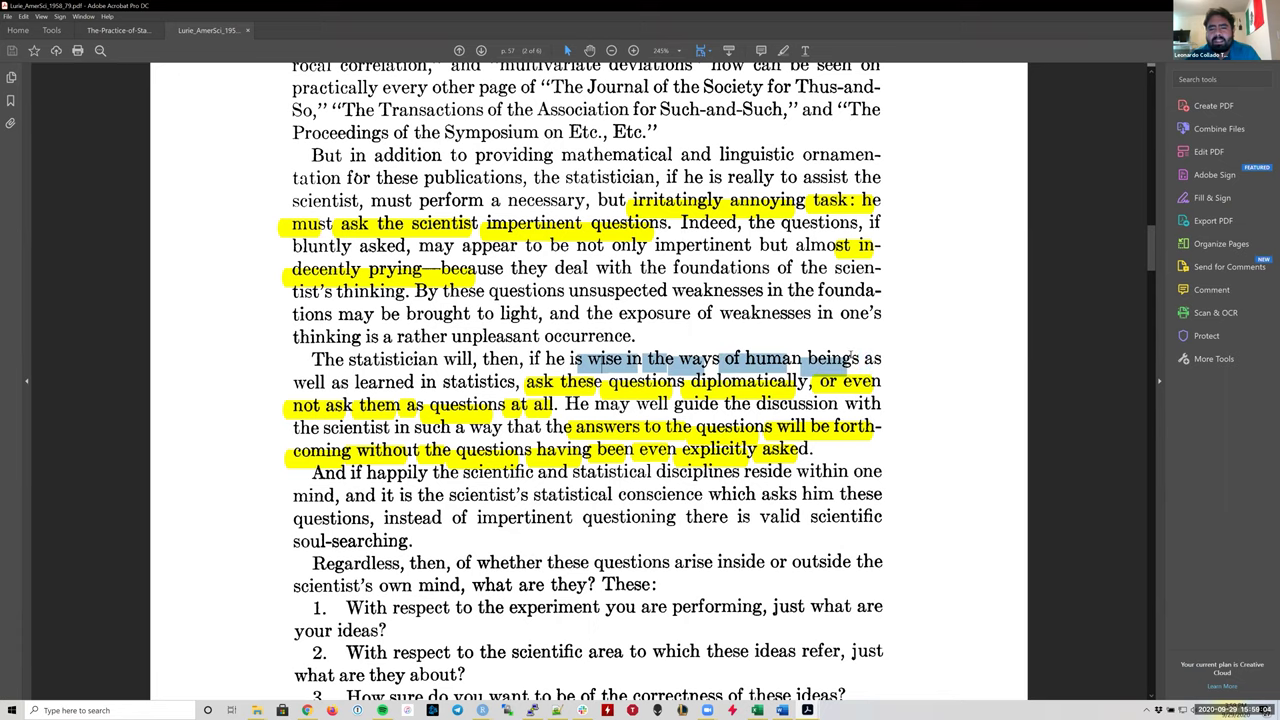
click(717, 333)
click(572, 384)
key(Delete)
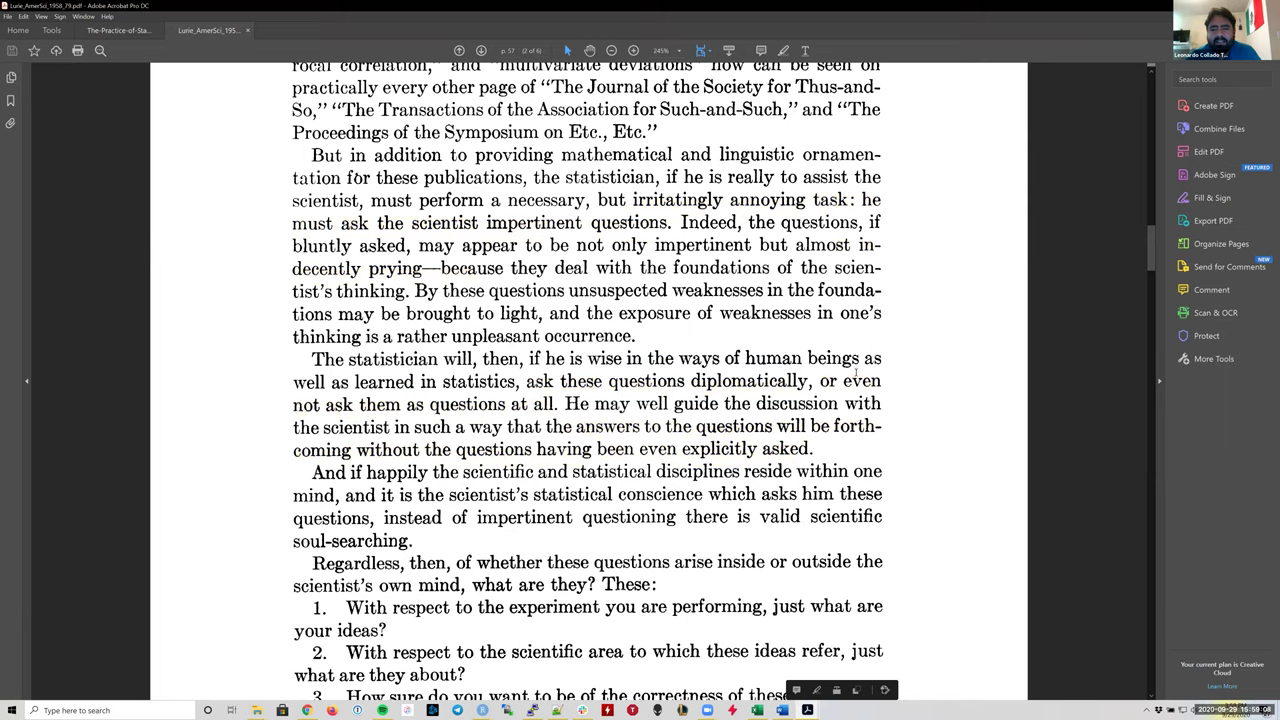
key(ctrl+z)
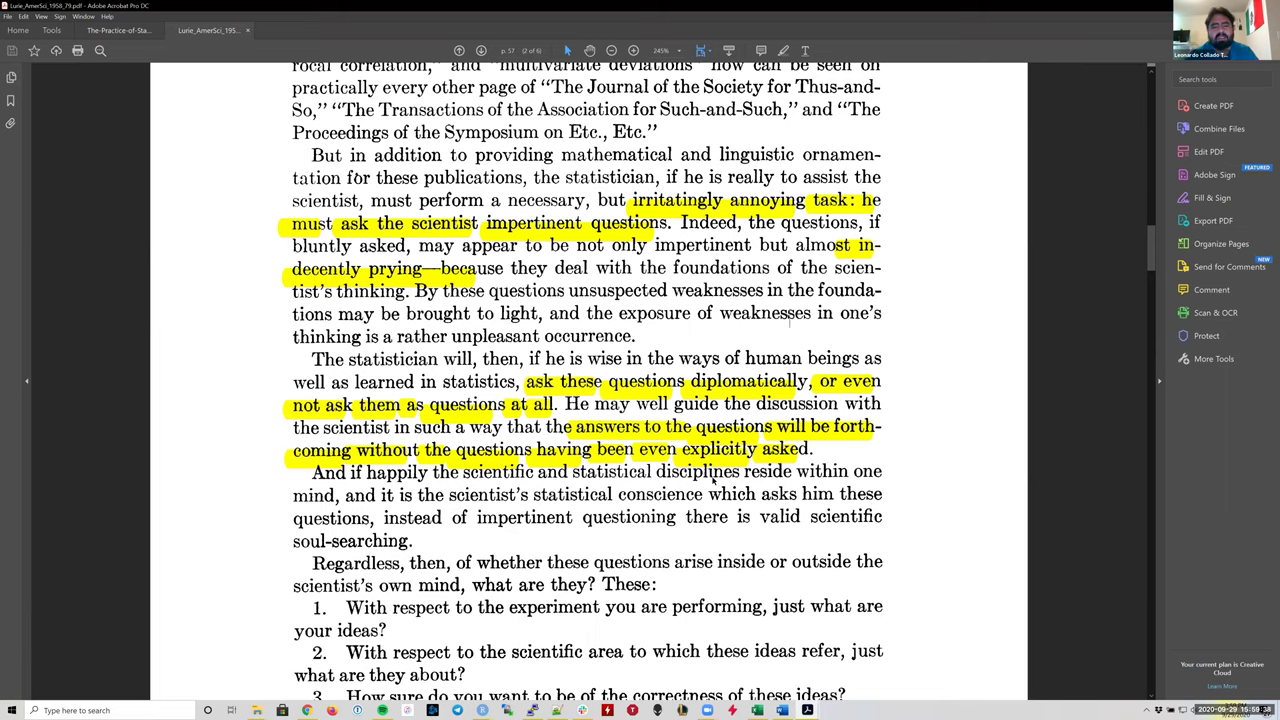
Read through the middle pages of the Impertinent Questioner article.
scroll(712, 480, down, 2)
scroll(655, 404, down, 2)
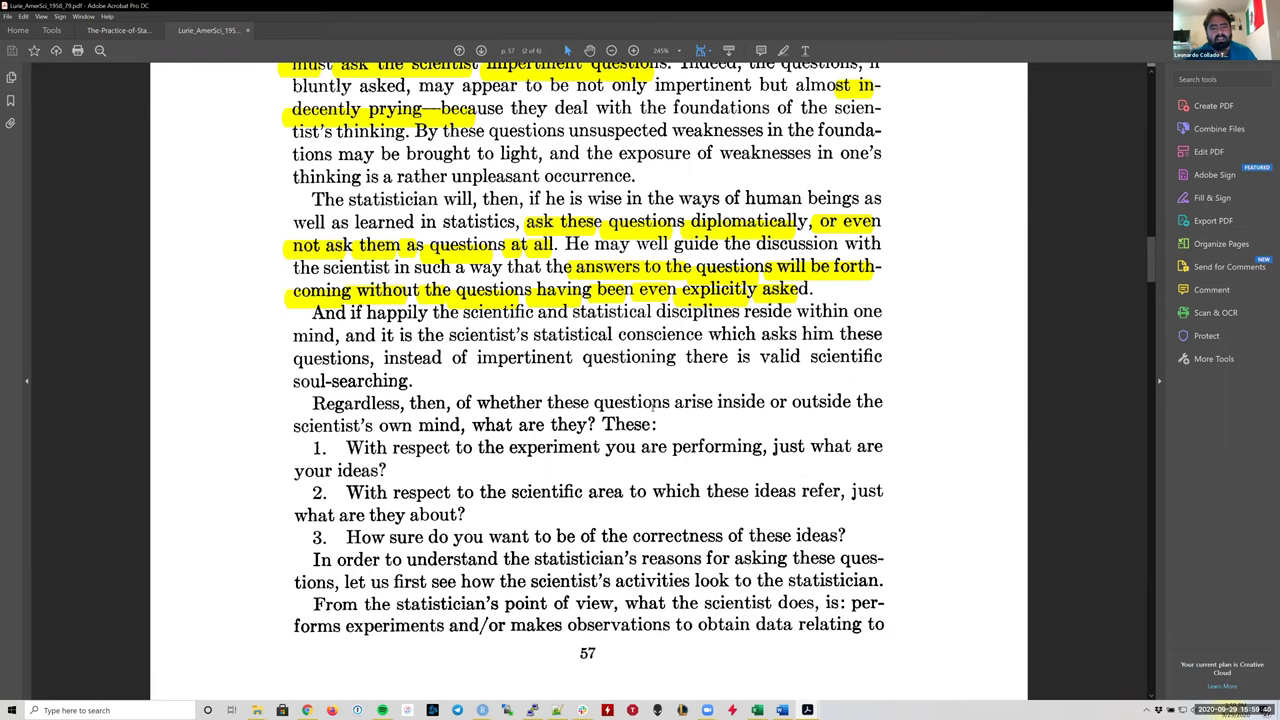
scroll(504, 339, down, 2)
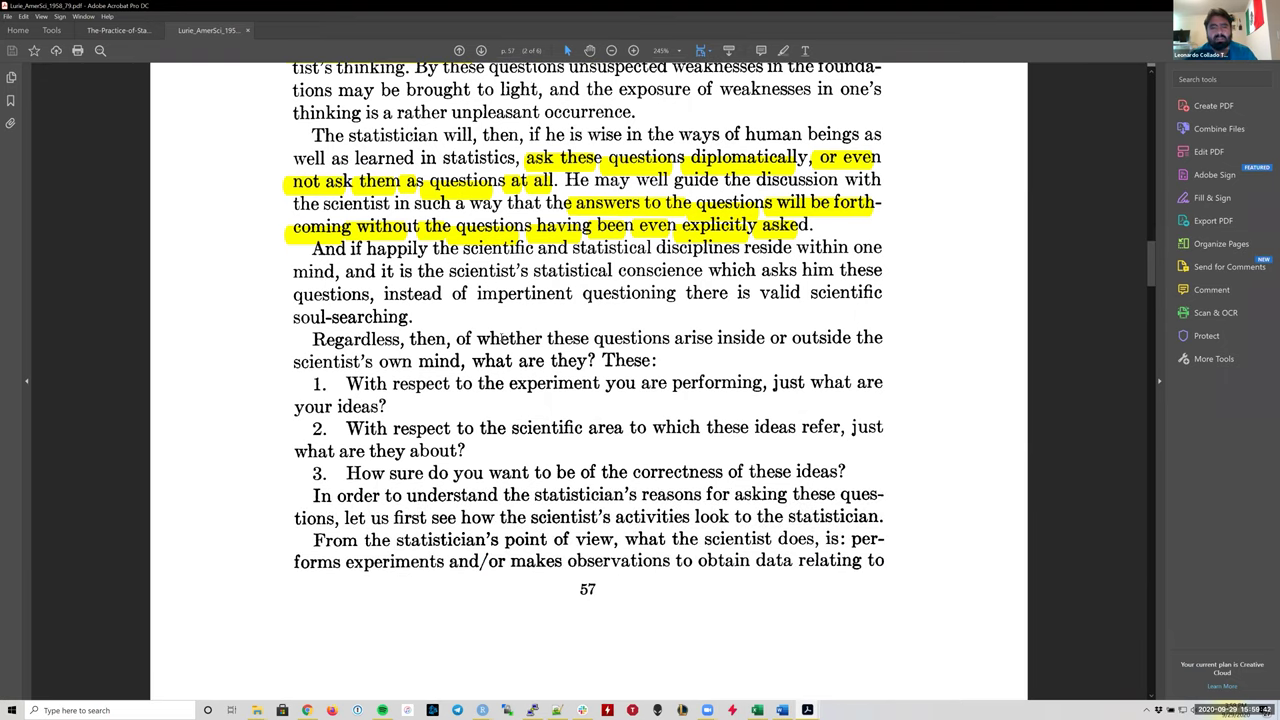
scroll(503, 339, down, 2)
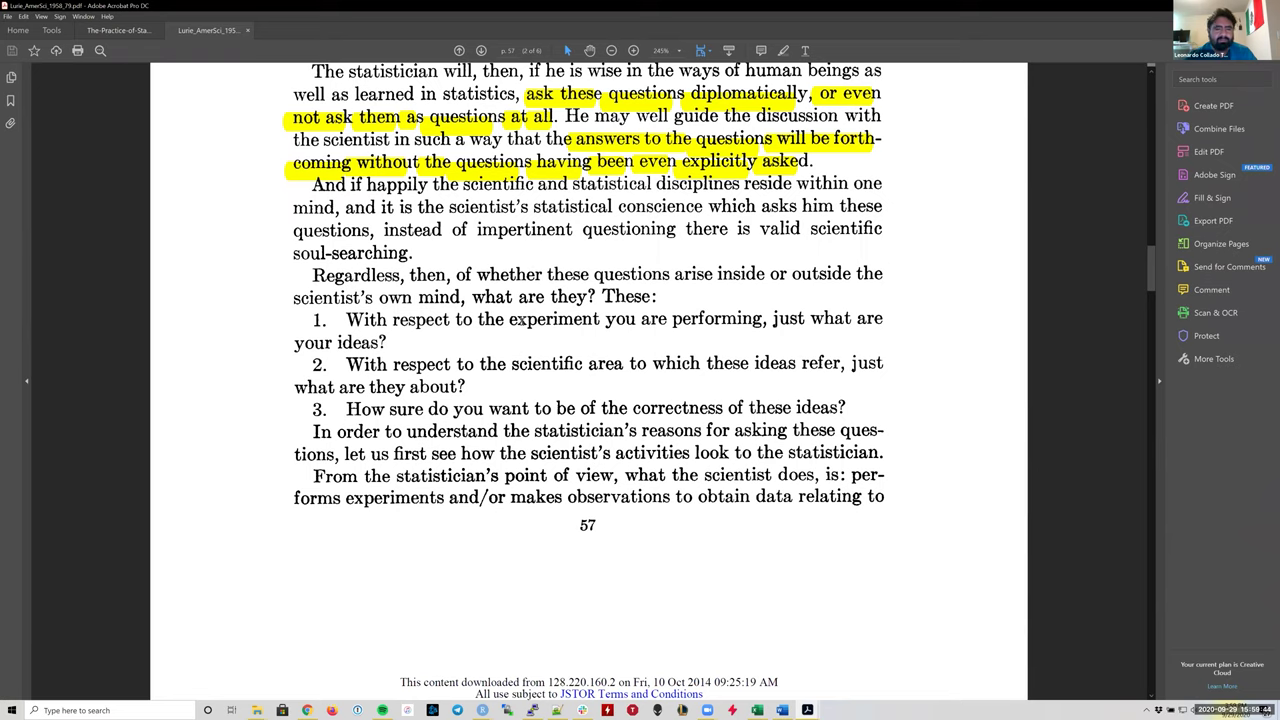
scroll(518, 335, down, 20)
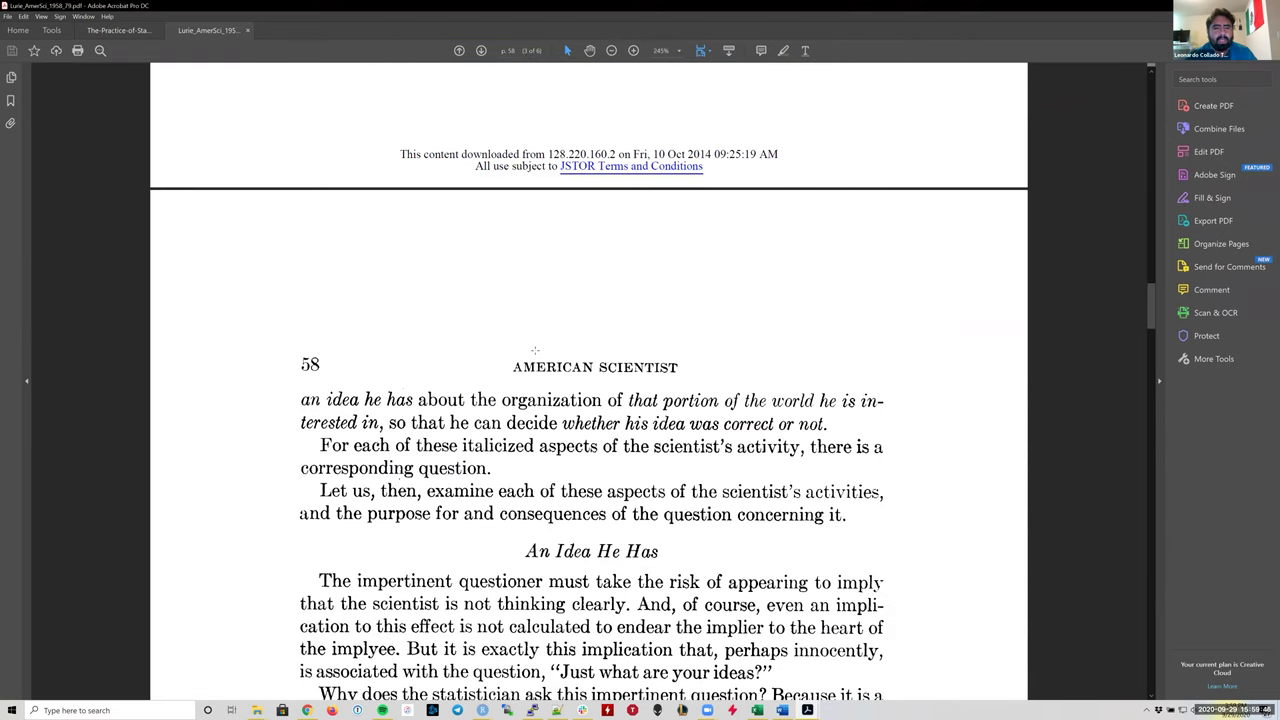
scroll(535, 349, down, 5)
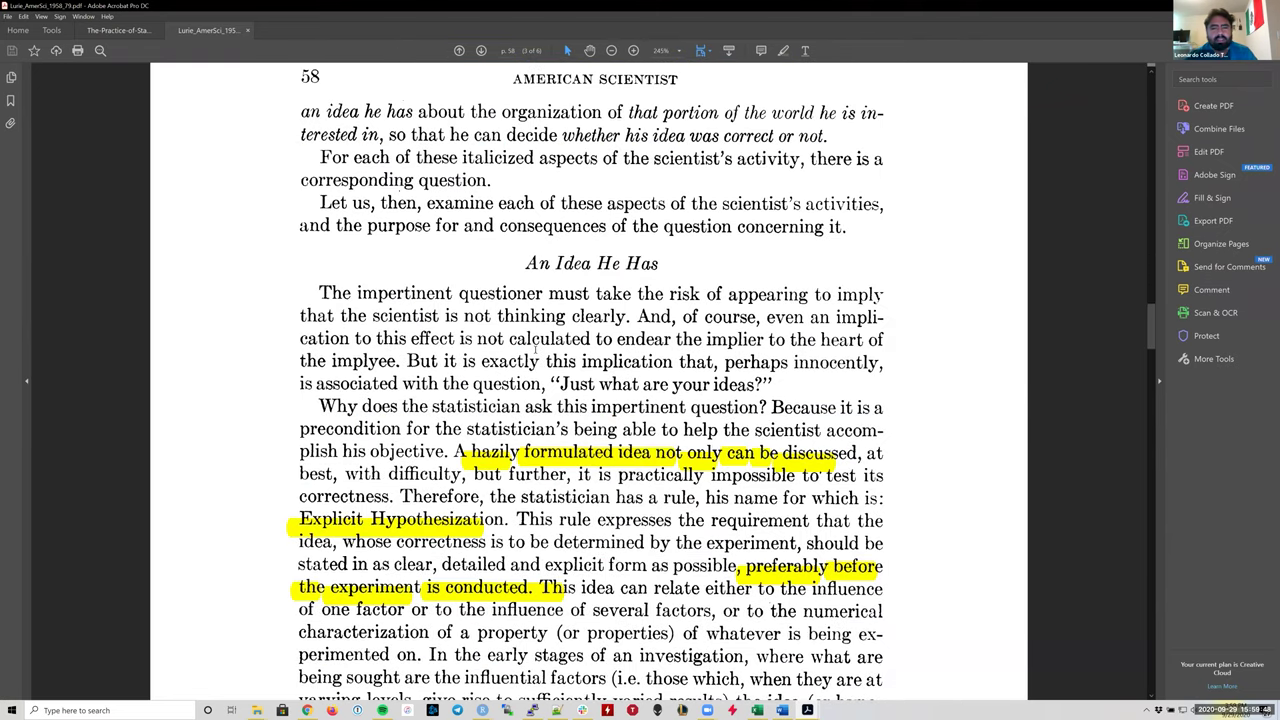
scroll(535, 349, down, 4)
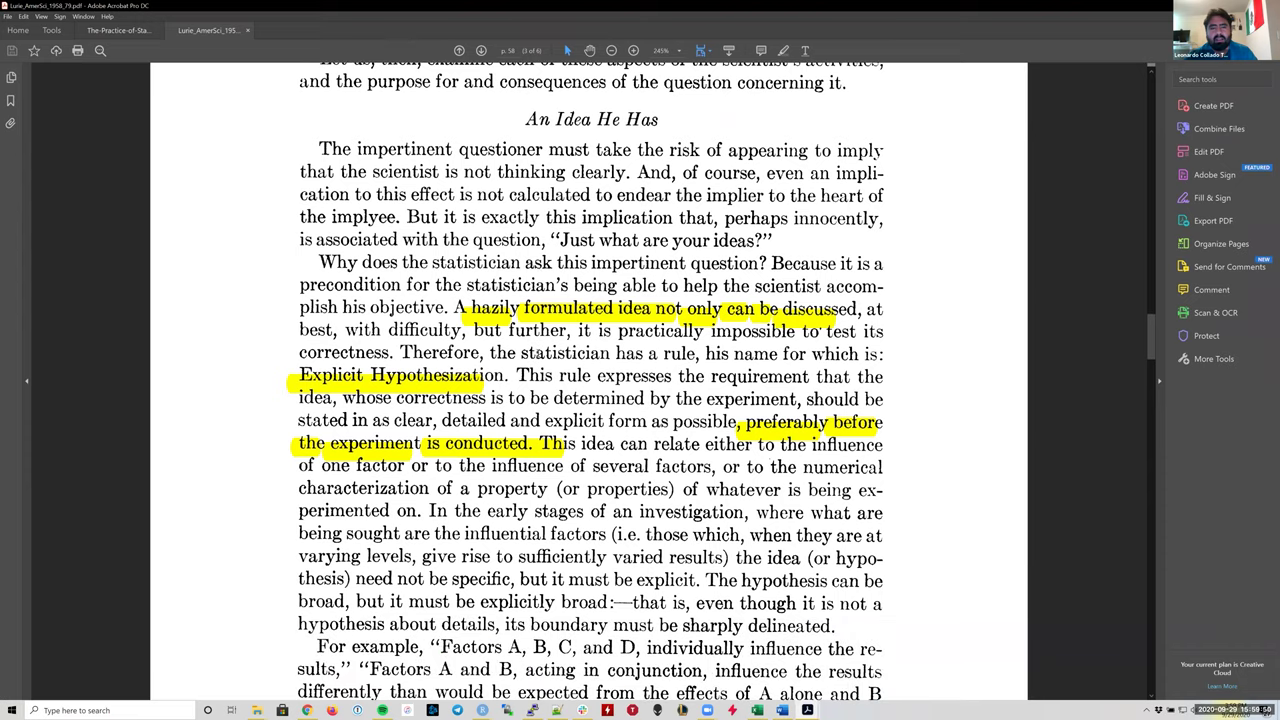
scroll(537, 345, down, 3)
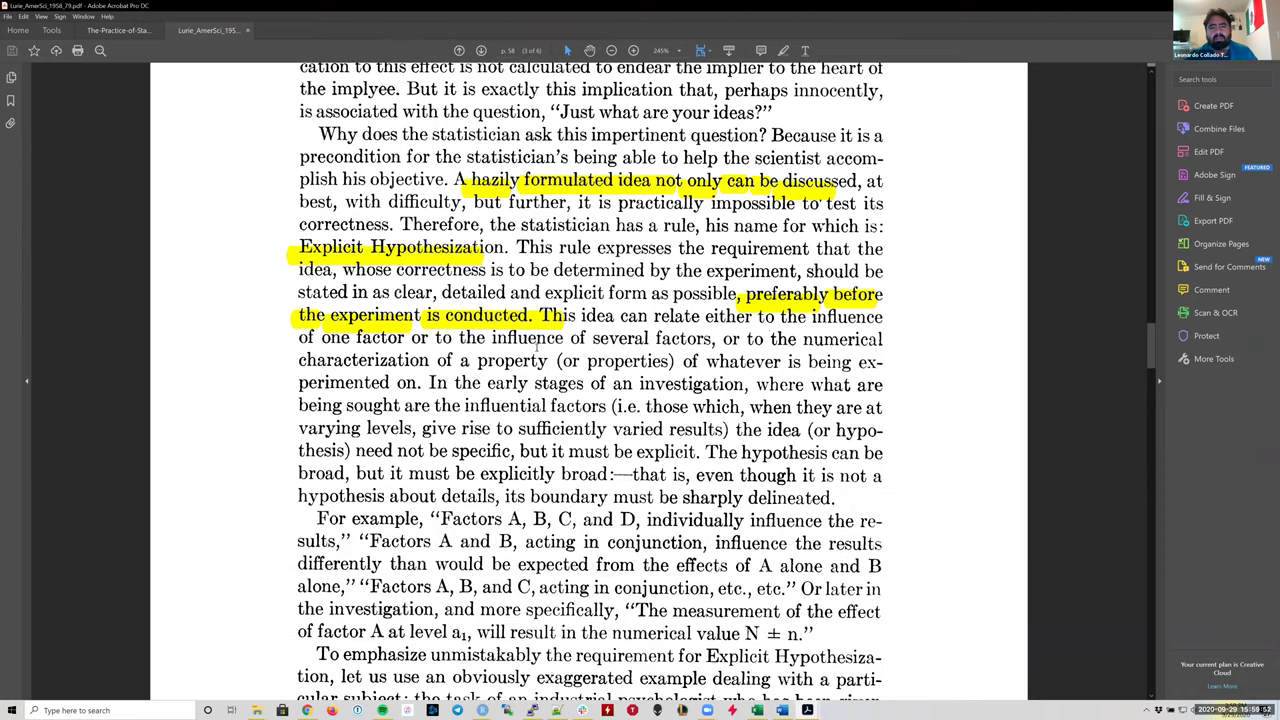
scroll(537, 345, down, 13)
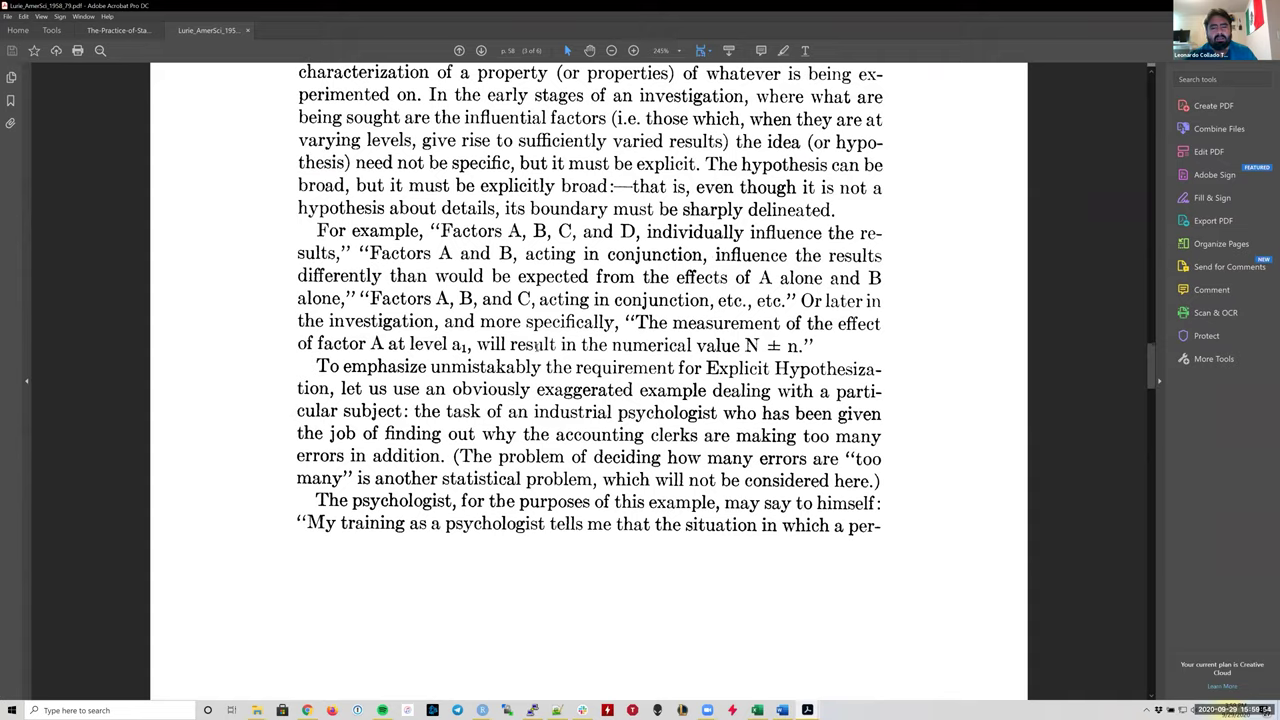
scroll(619, 415, down, 10)
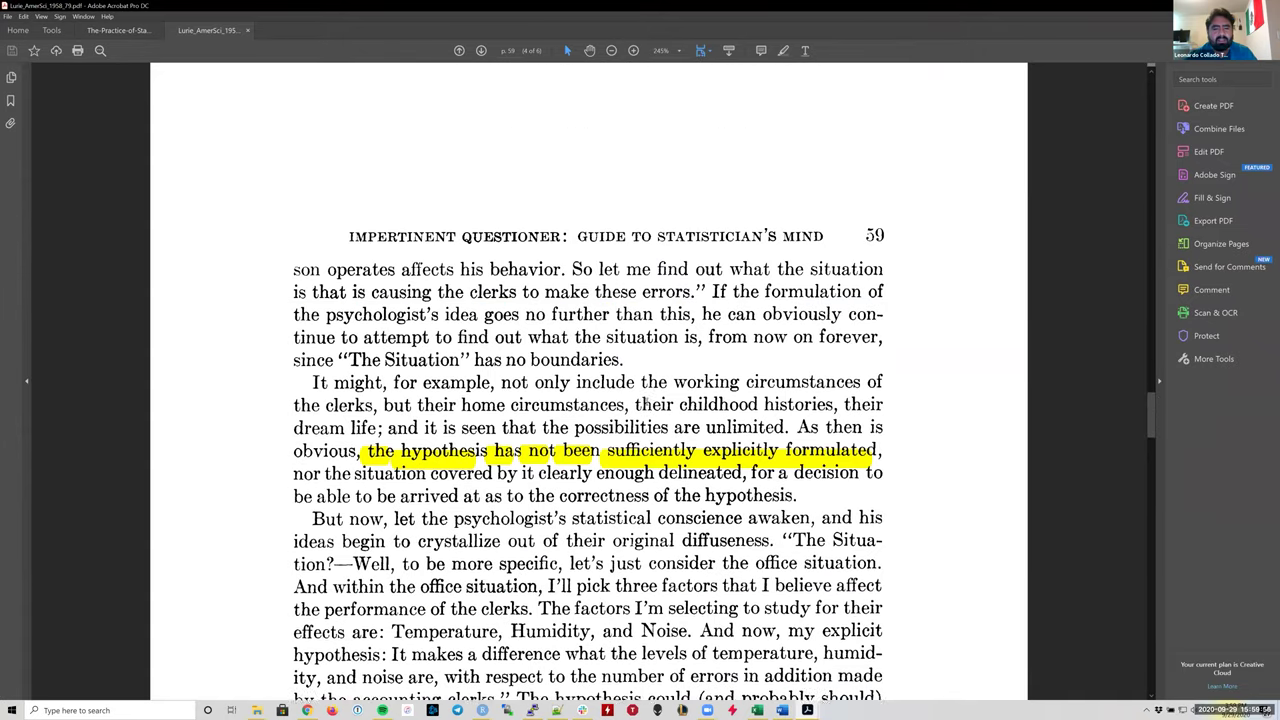
Continue to the page 61 Epilogue and select, then deselect, part of its paragraph.
scroll(646, 402, down, 6)
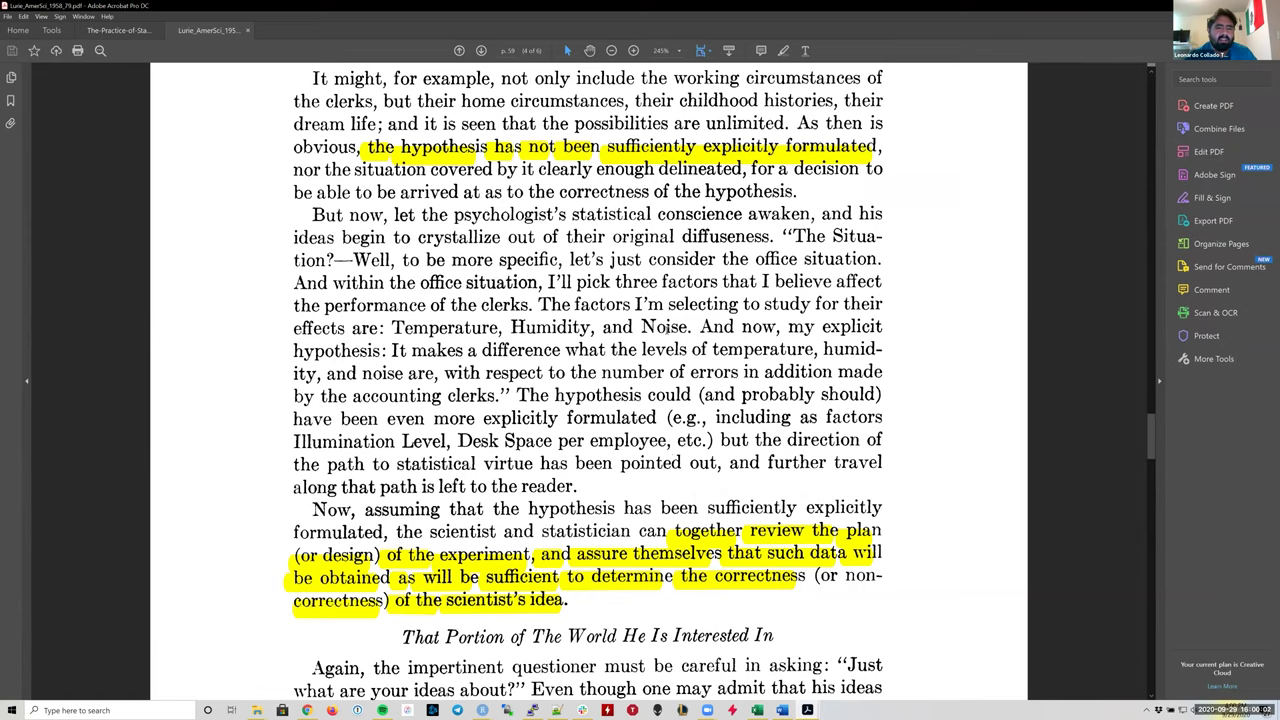
scroll(668, 326, down, 3)
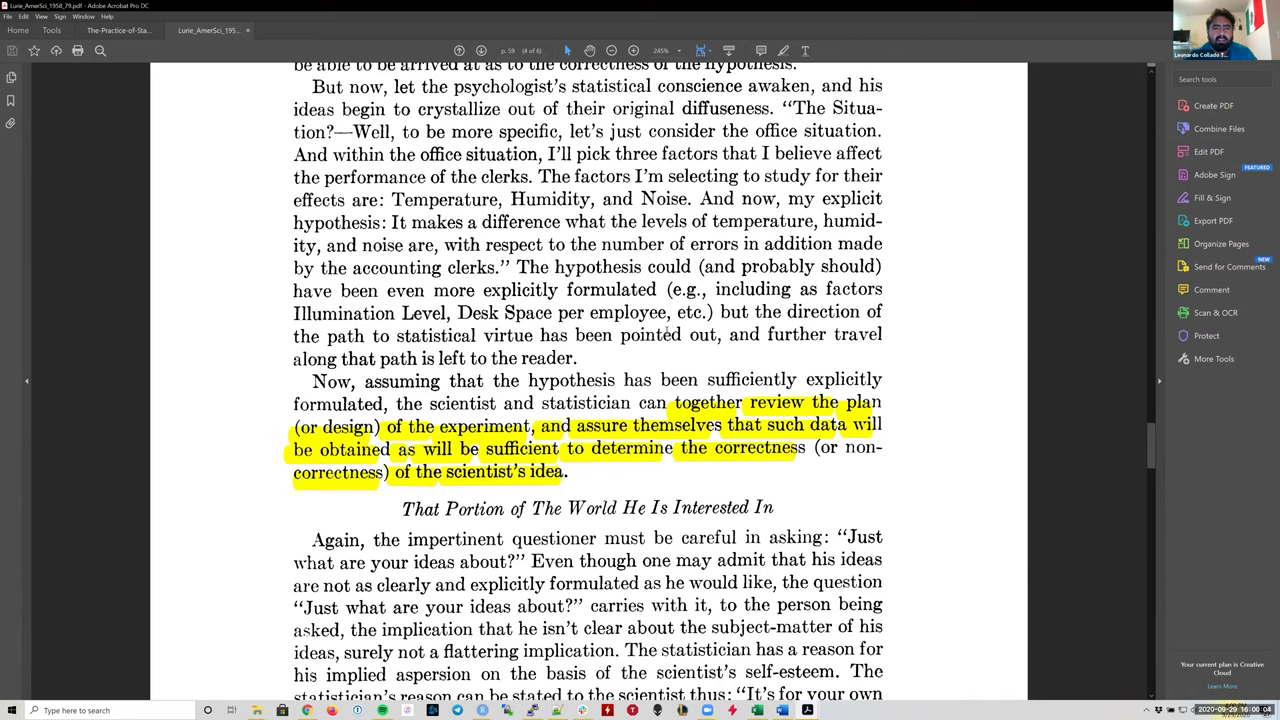
scroll(668, 330, down, 9)
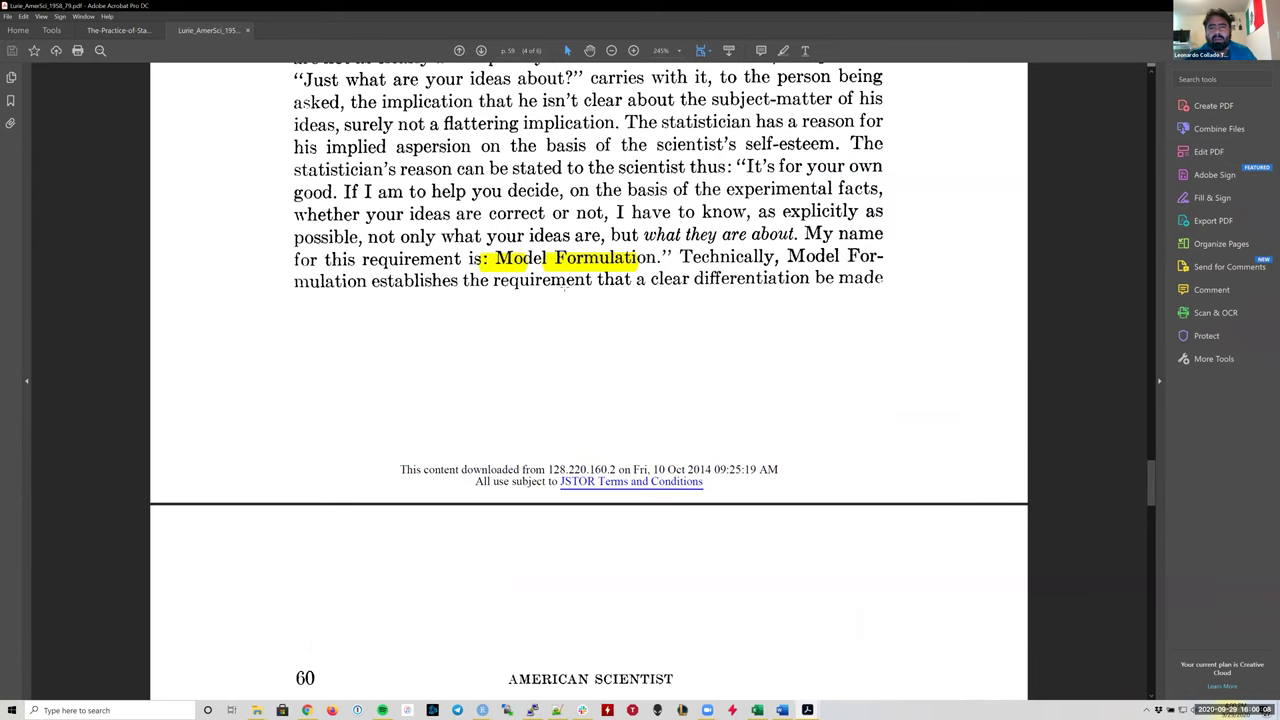
scroll(565, 298, down, 5)
scroll(565, 298, down, 5)
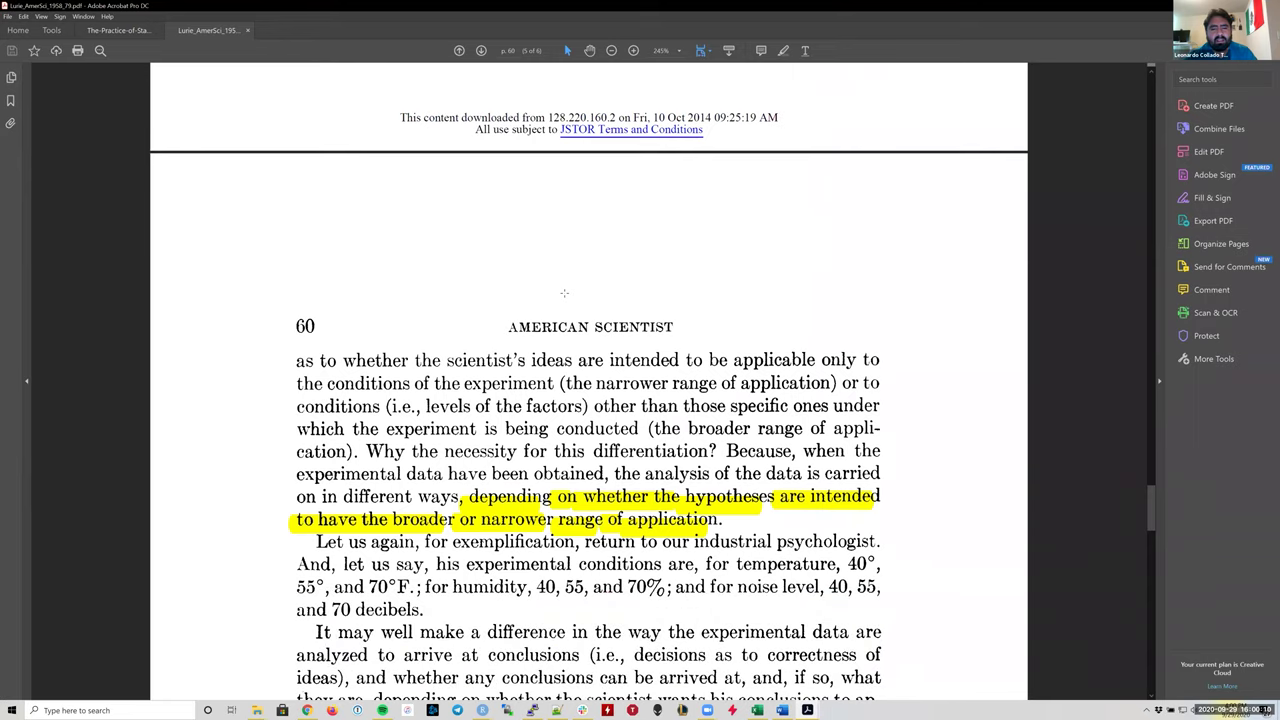
scroll(564, 293, down, 8)
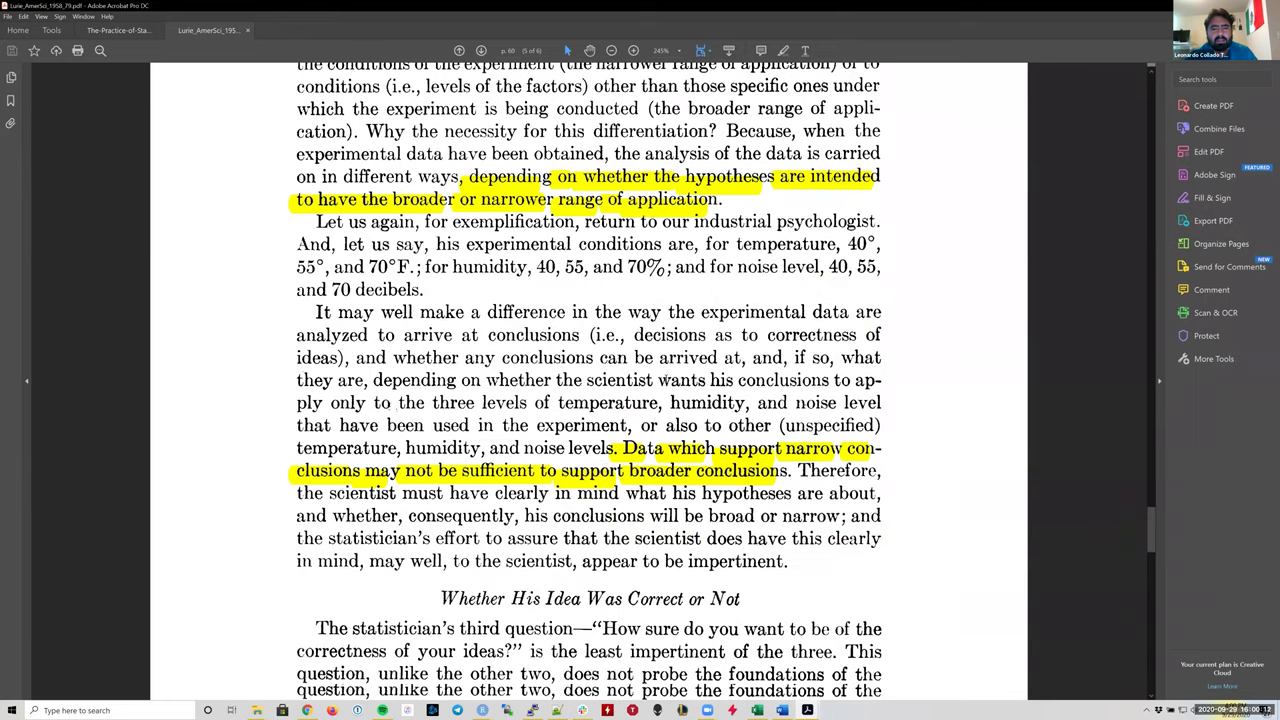
scroll(666, 378, down, 3)
scroll(666, 380, down, 11)
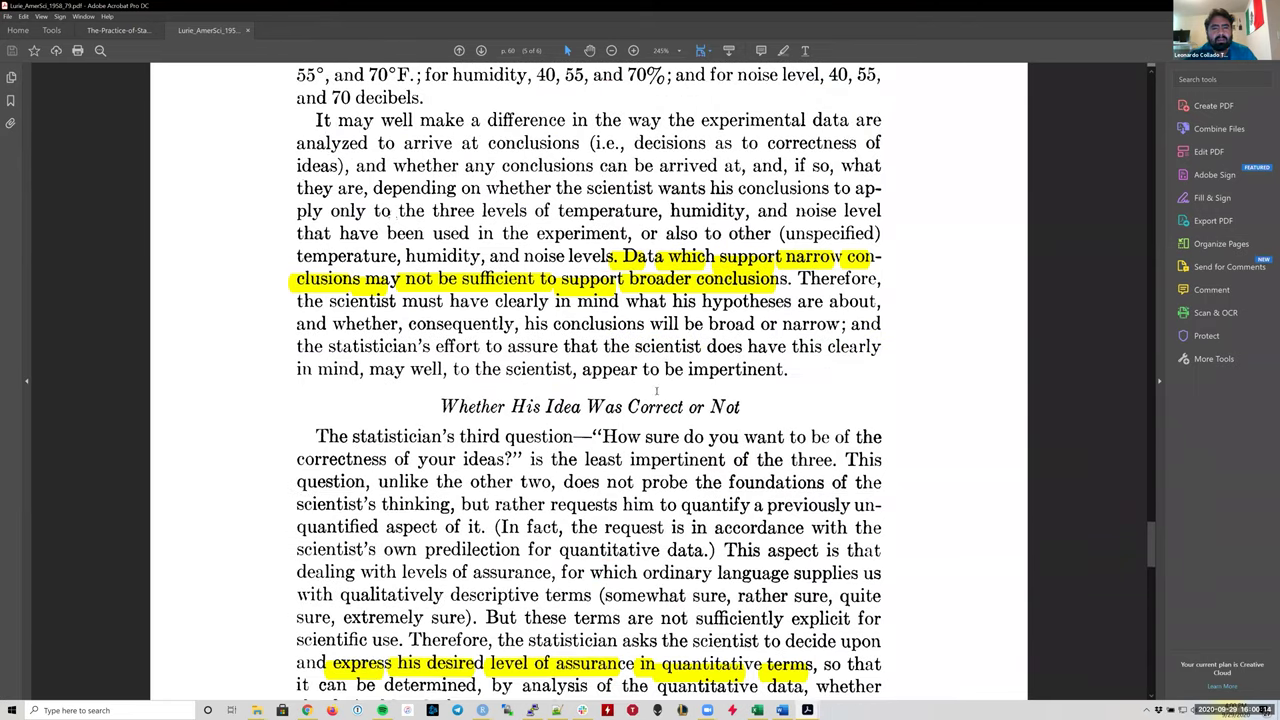
scroll(684, 480, down, 14)
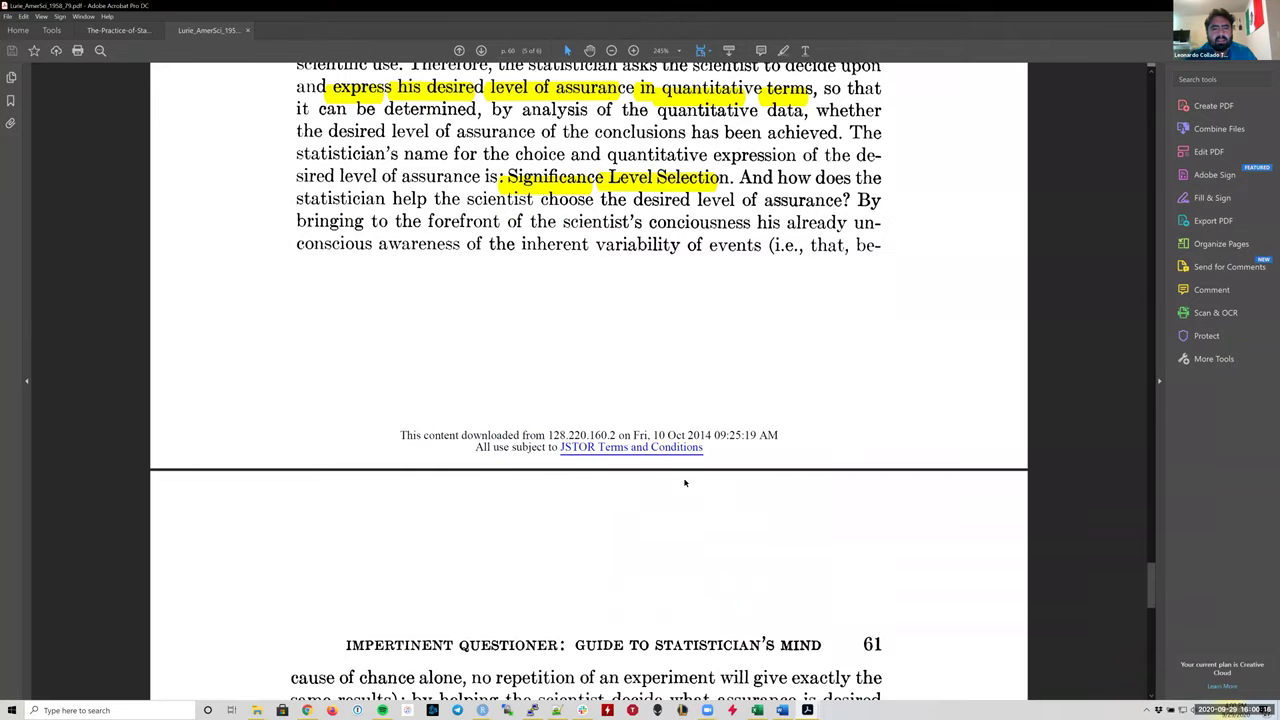
scroll(686, 483, down, 11)
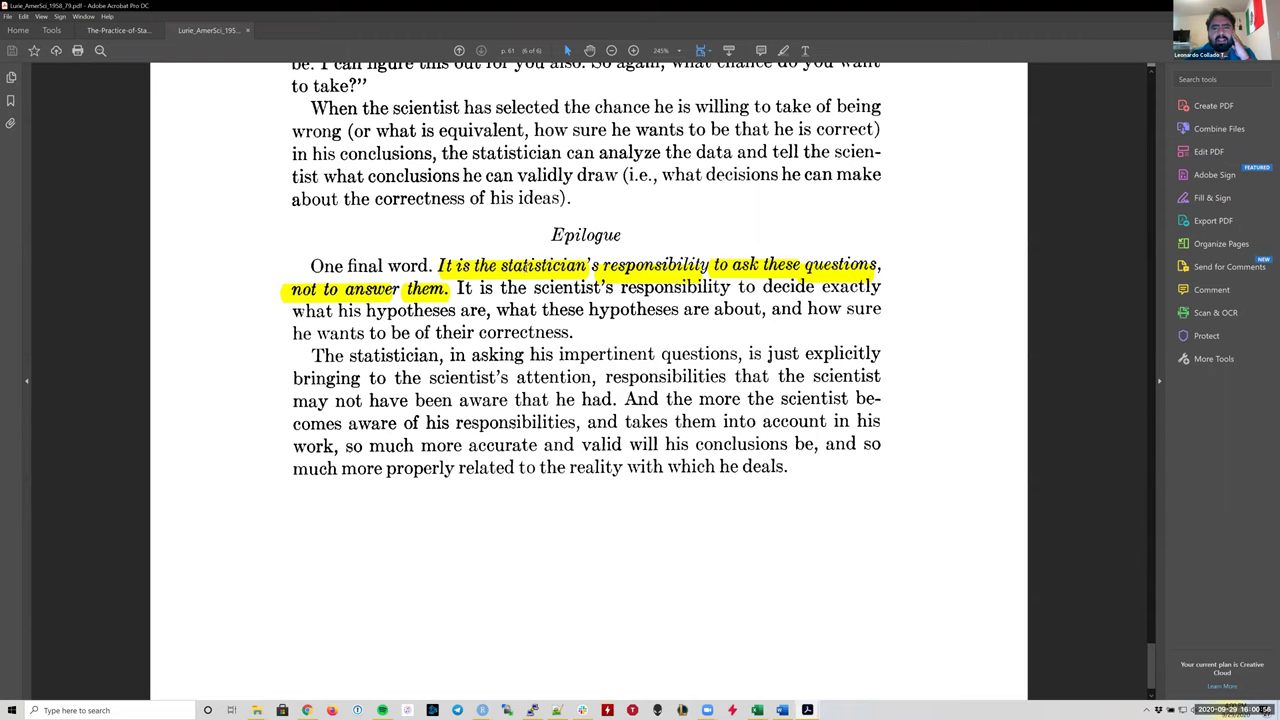
drag(812, 377, 601, 410)
click(712, 533)
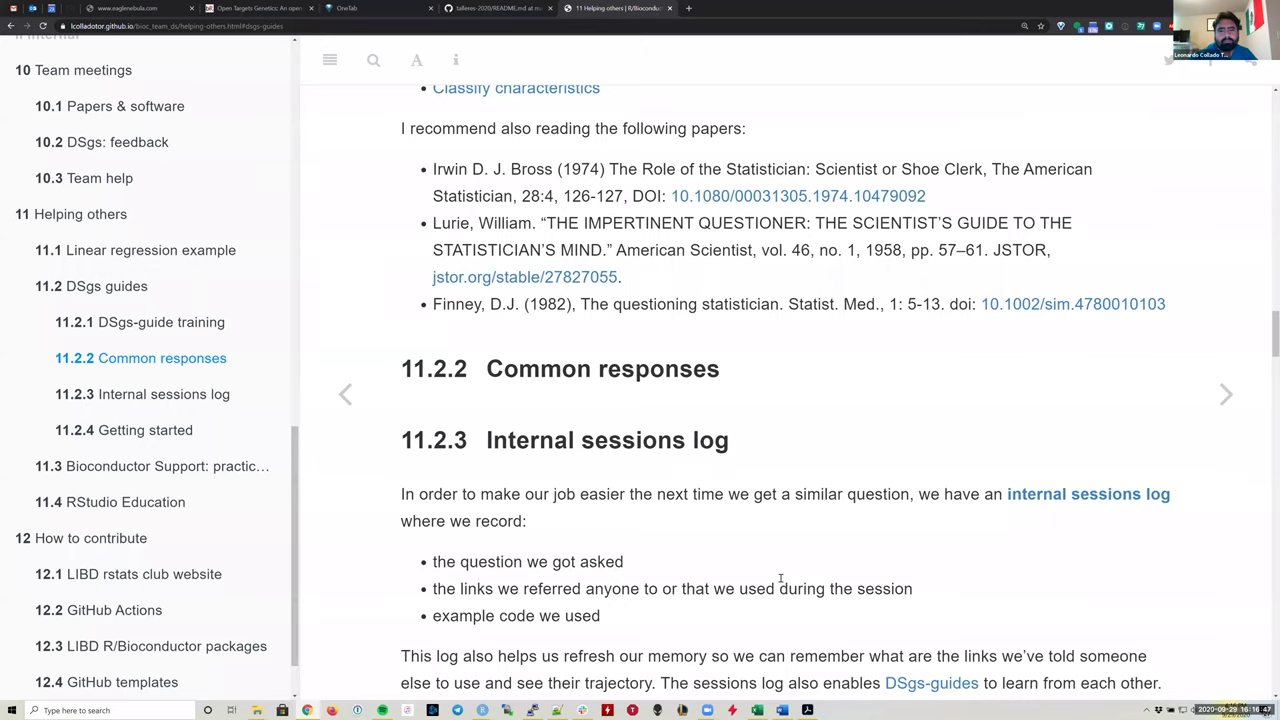
mouse_move(809, 709)
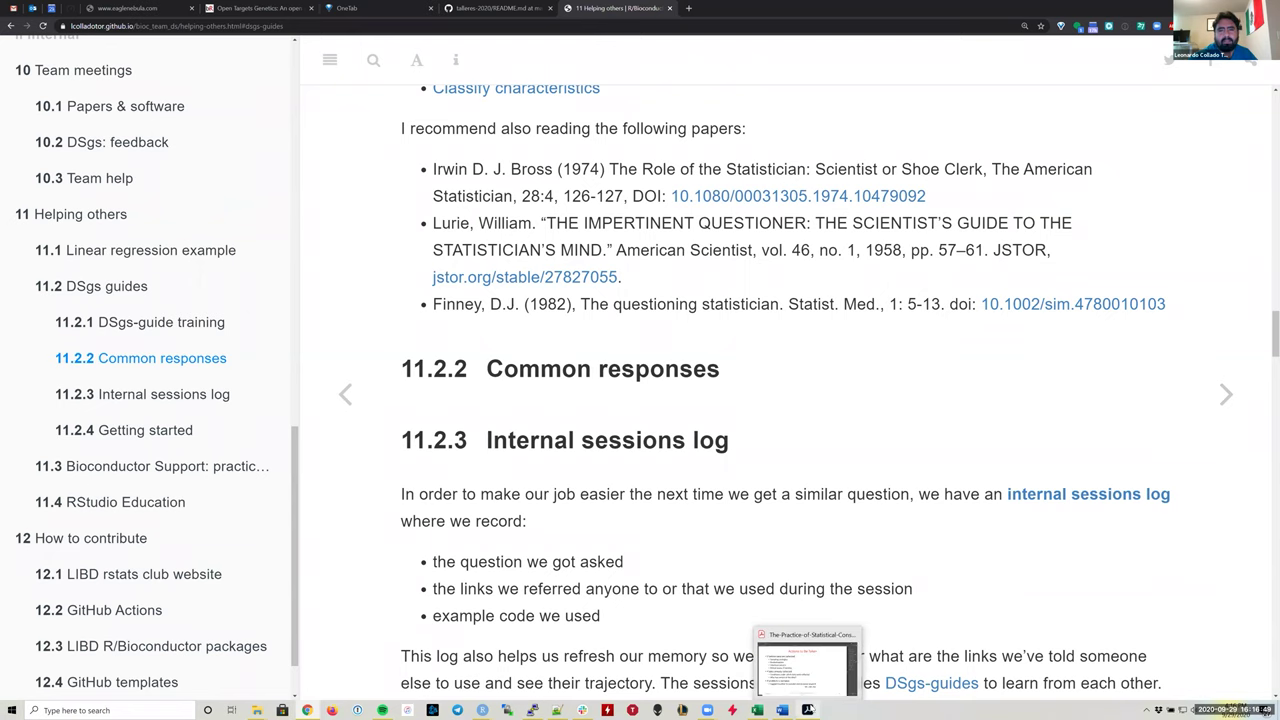
scroll(678, 319, up, 1)
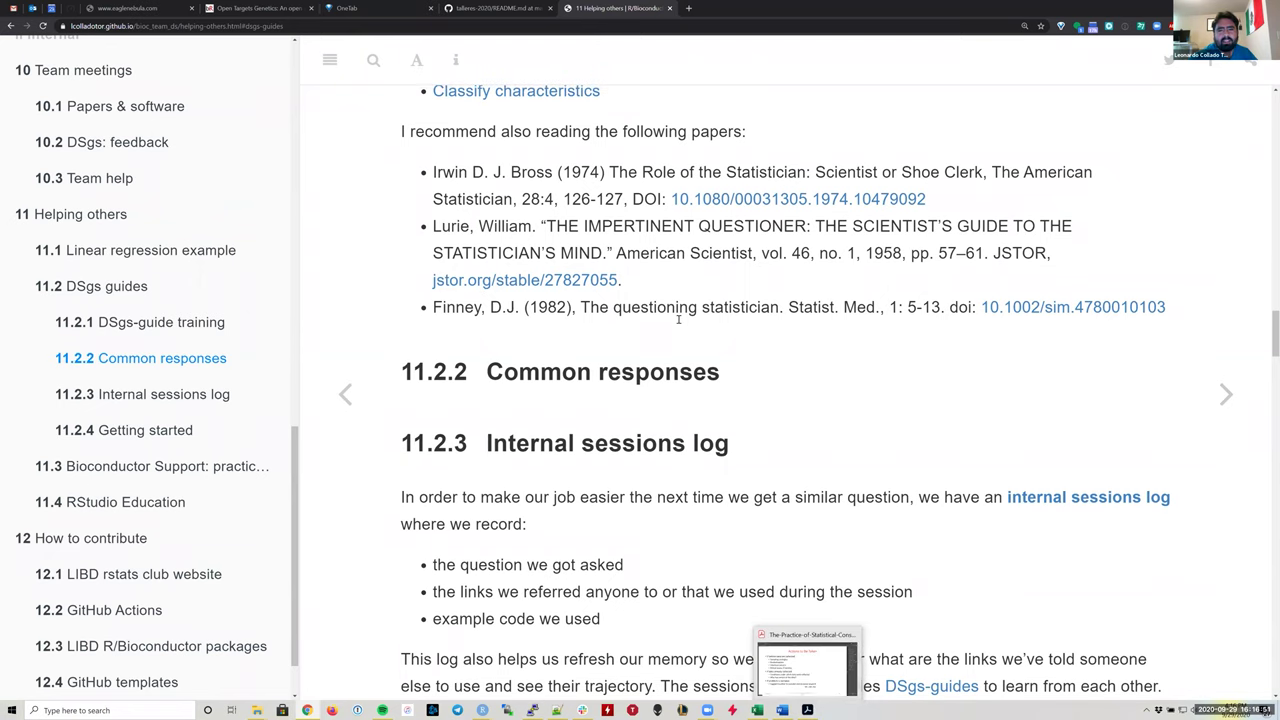
scroll(678, 319, up, 1)
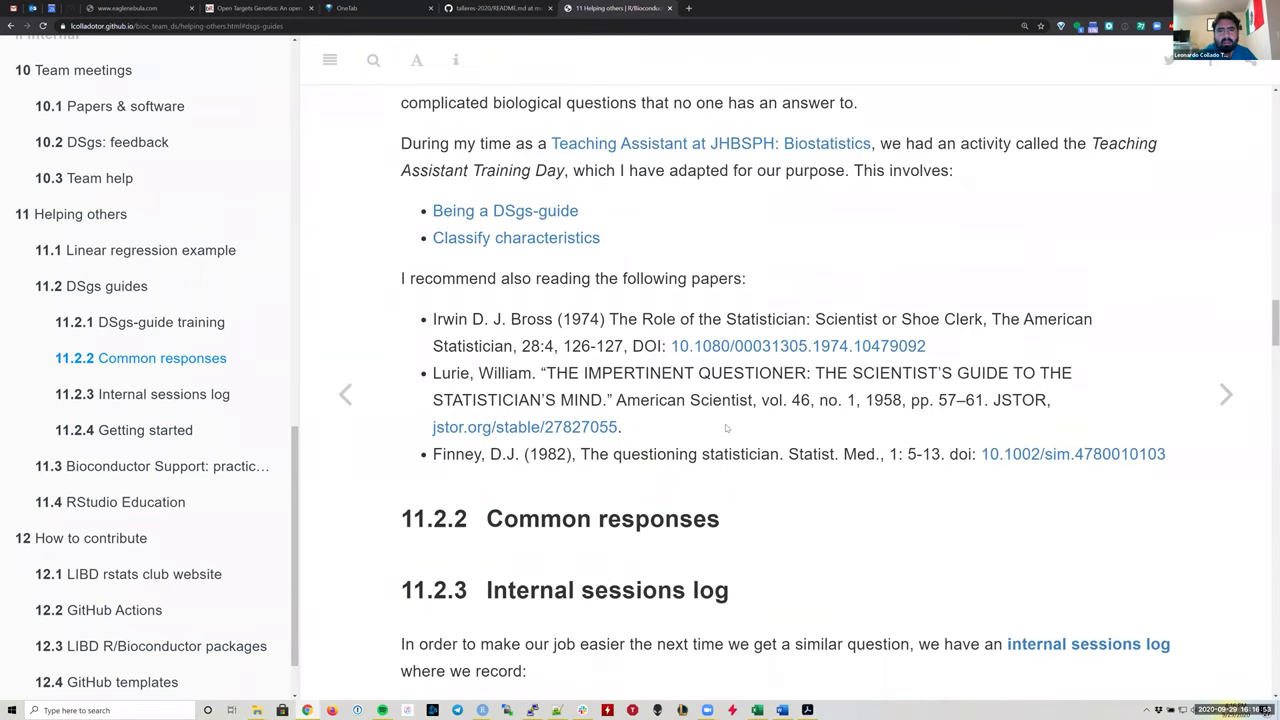
scroll(726, 428, up, 1)
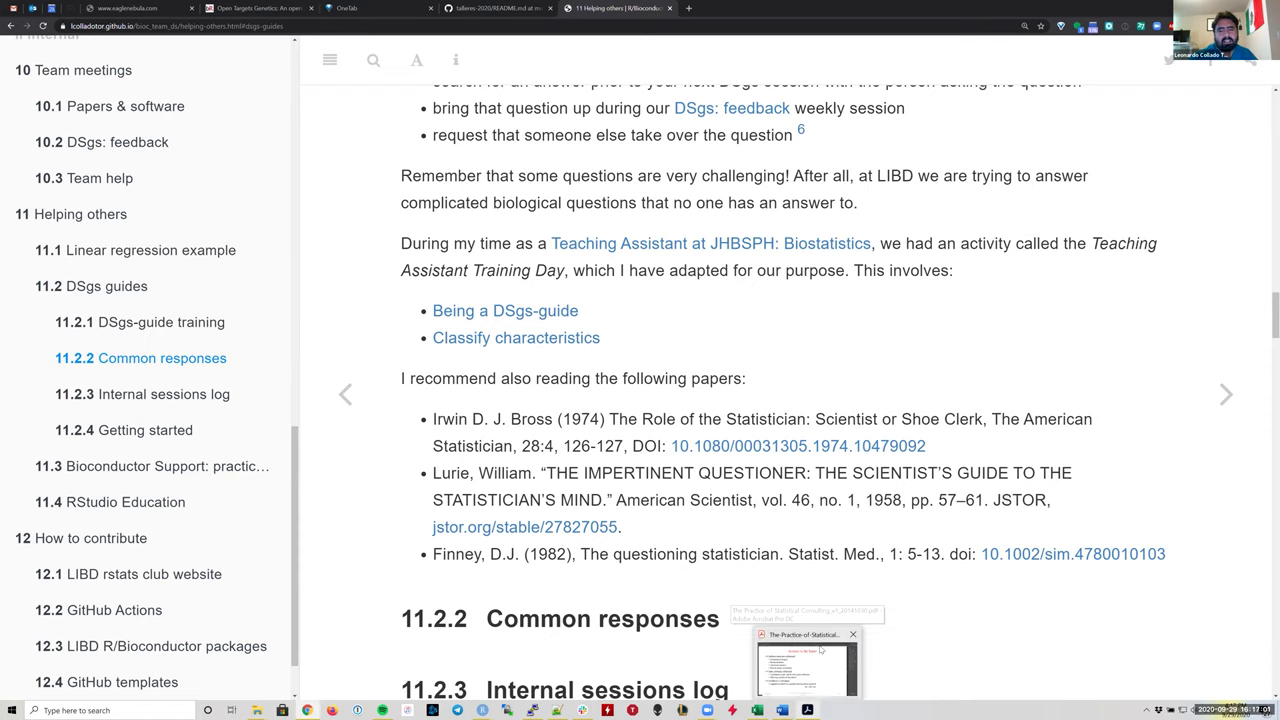
click(821, 651)
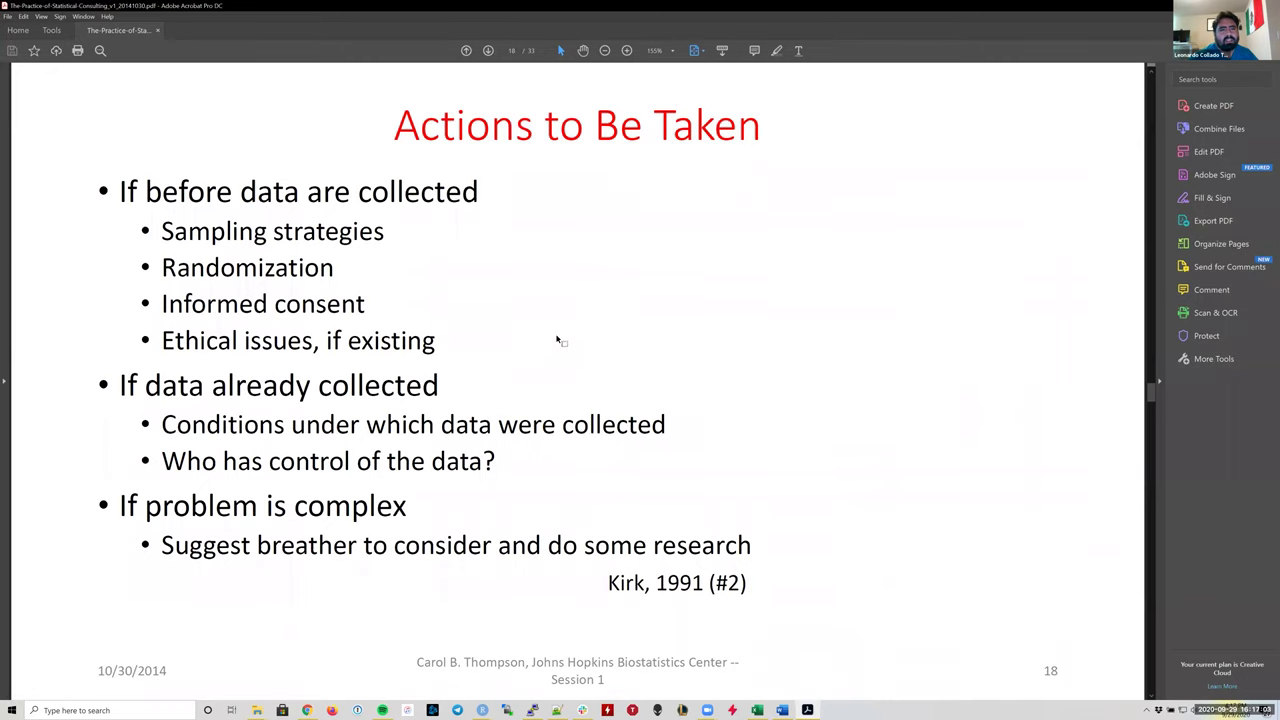
scroll(574, 325, down, 1)
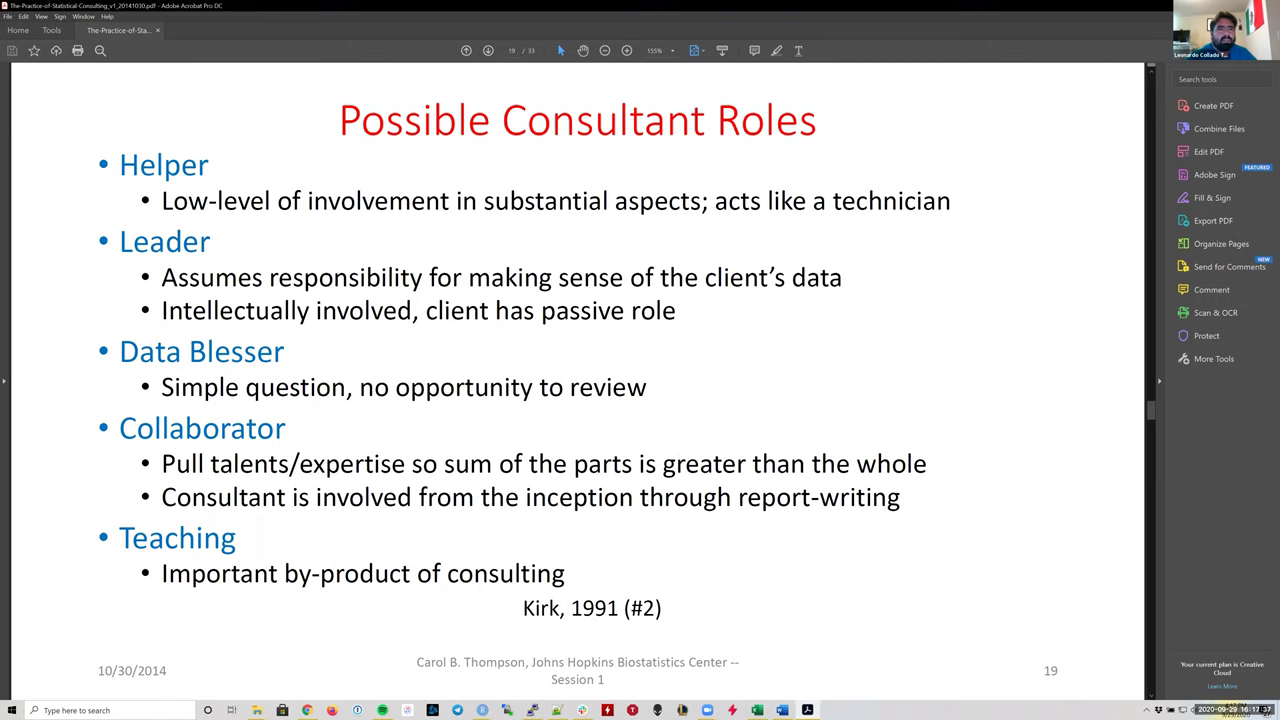
key(alt+Tab)
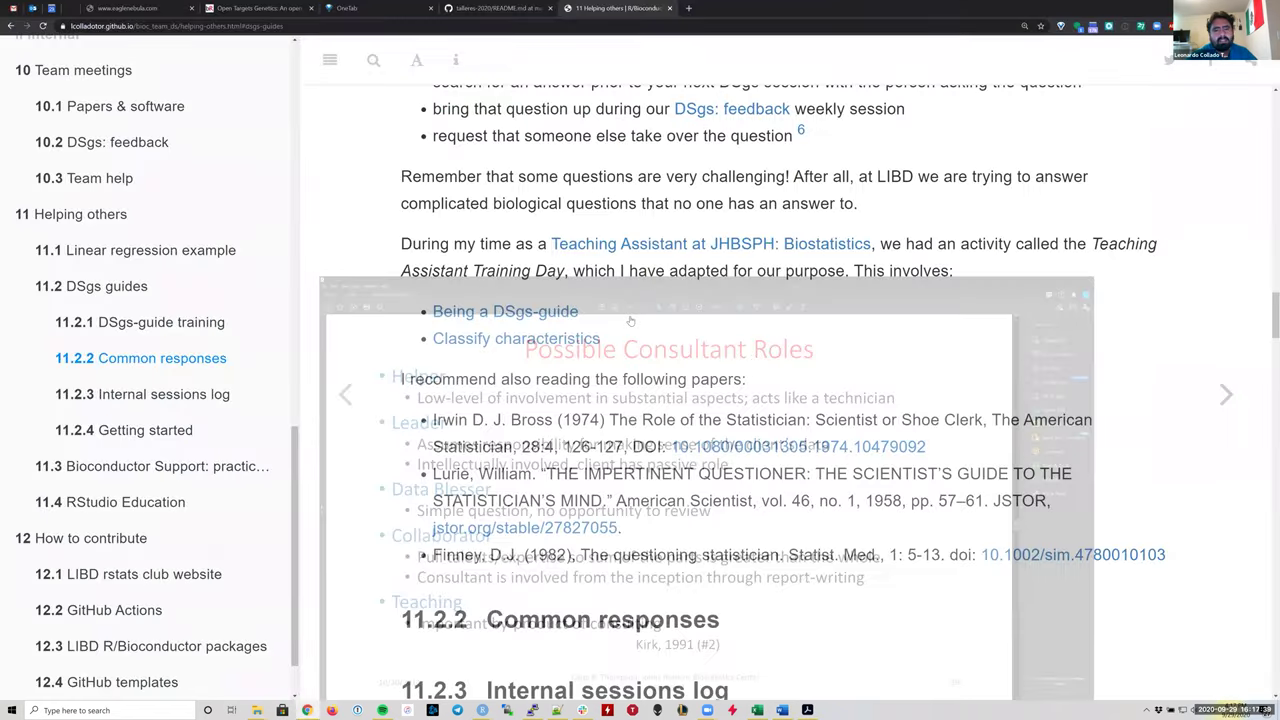
Open the DSgs_logs spreadsheet link from the Internal sessions log section in a new tab.
scroll(669, 393, down, 8)
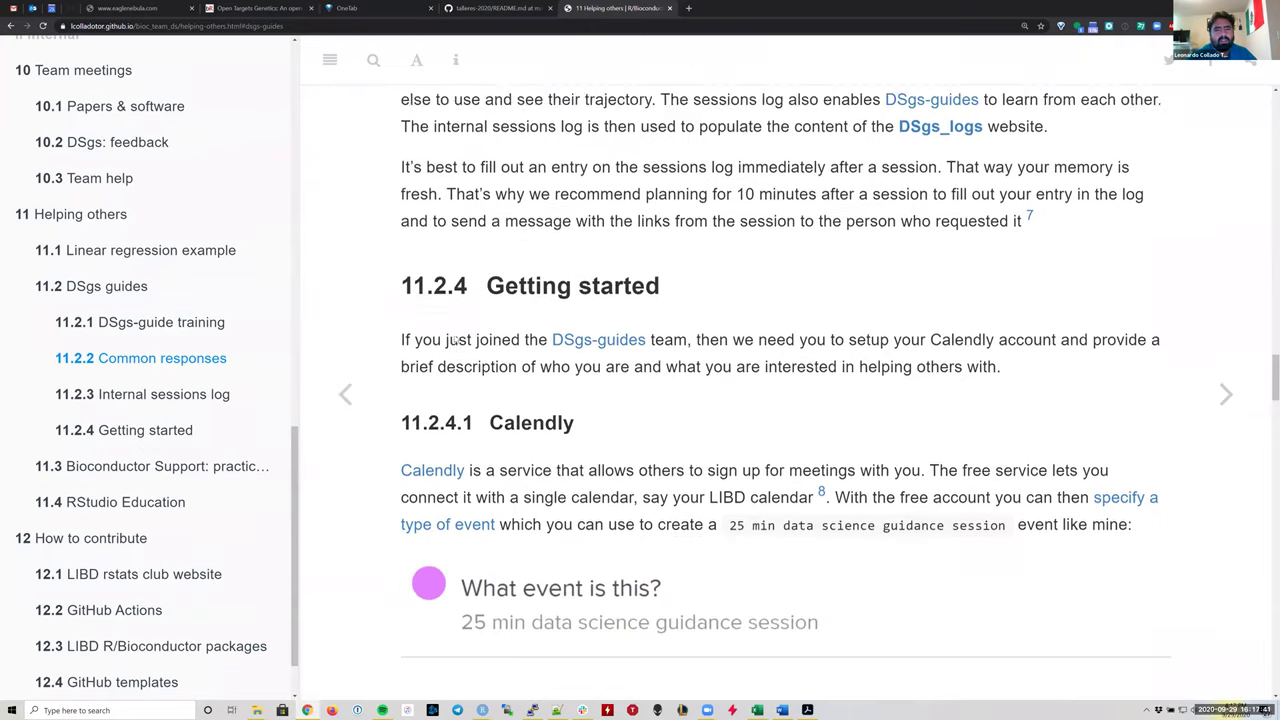
scroll(455, 338, down, 2)
scroll(455, 338, up, 5)
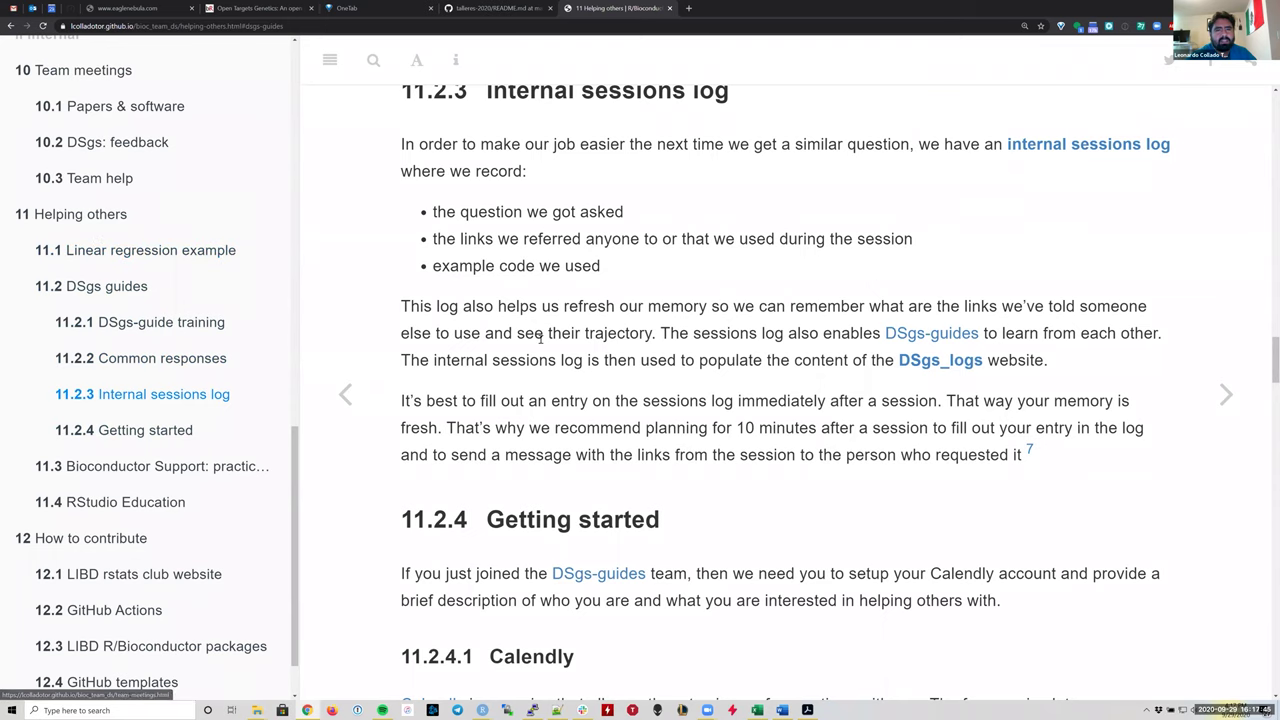
scroll(540, 339, up, 2)
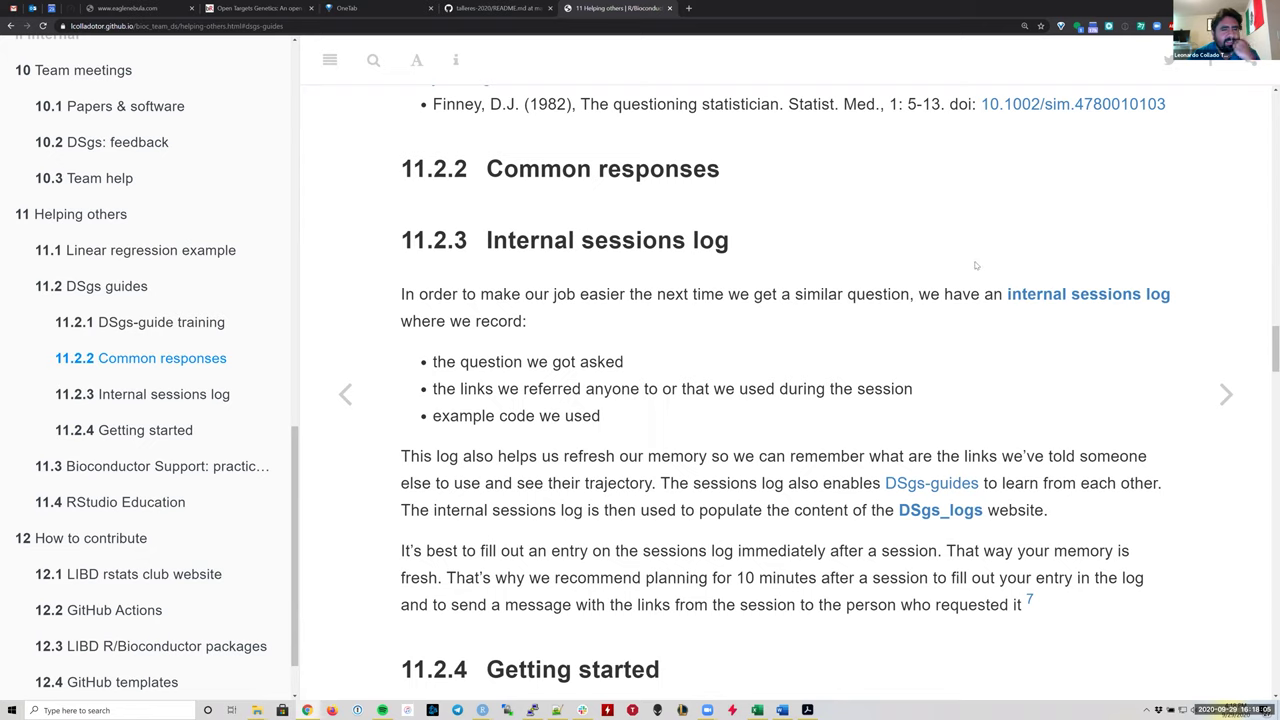
click(1053, 296)
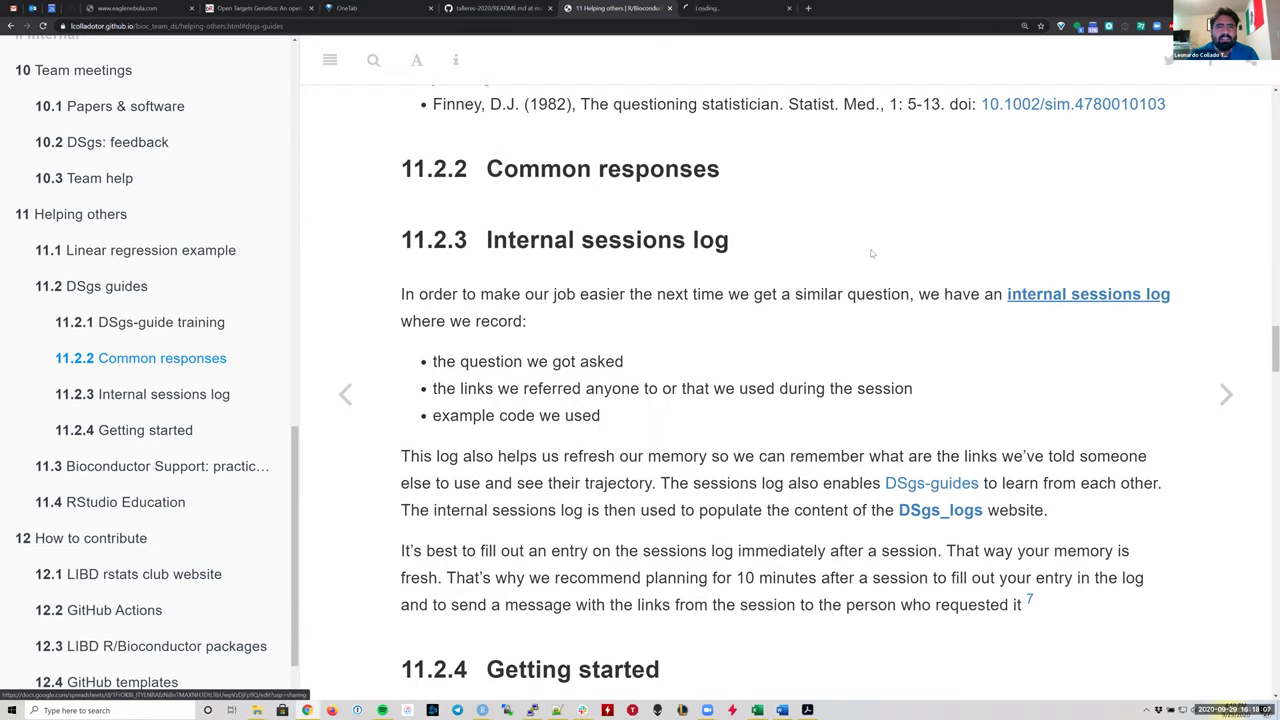
Try the sessions log link in an incognito window, which requires sign-in, then return to the DSgs logs sheet.
click(721, 11)
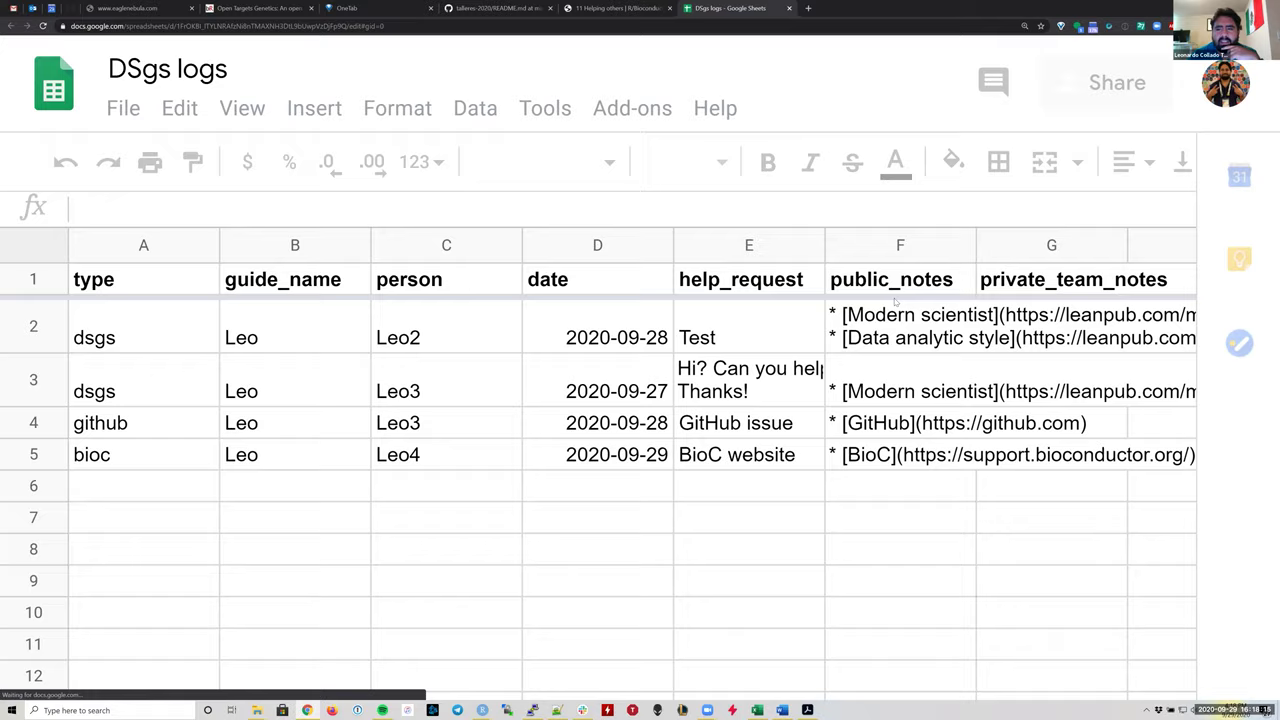
key(ctrl+shift+Tab)
right_click(1063, 298)
click(1112, 328)
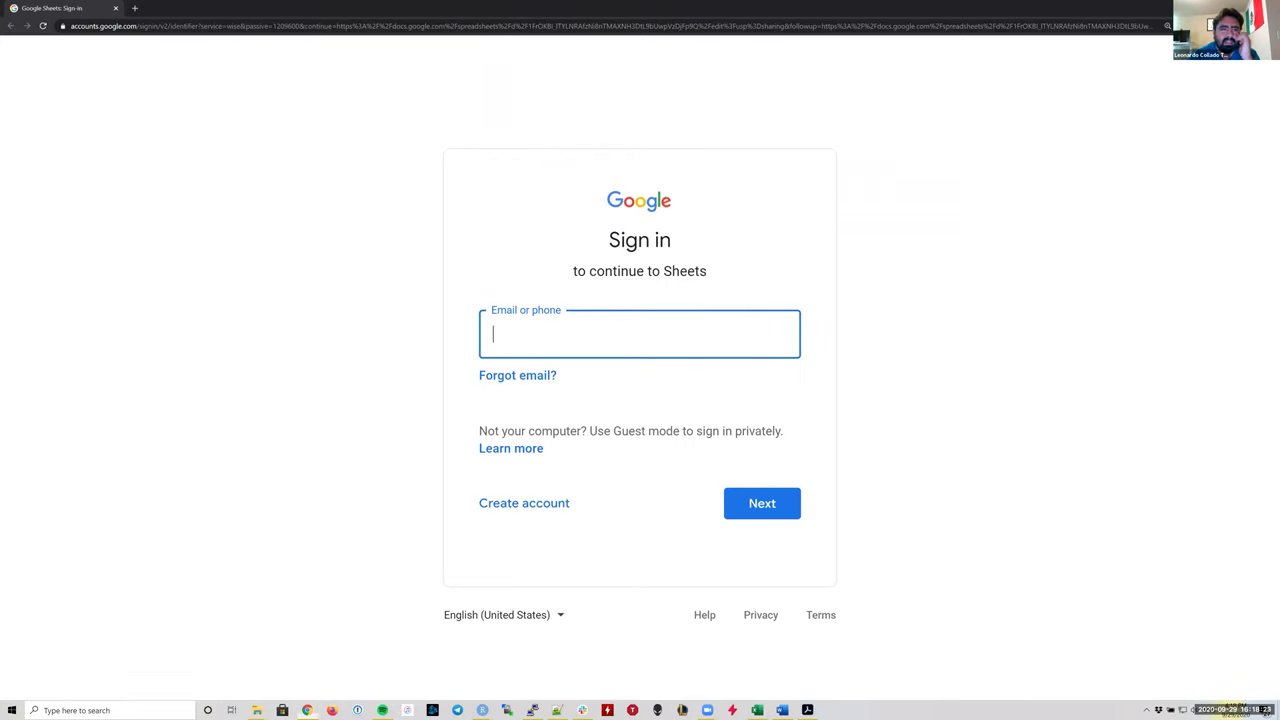
key(alt+Tab)
click(716, 10)
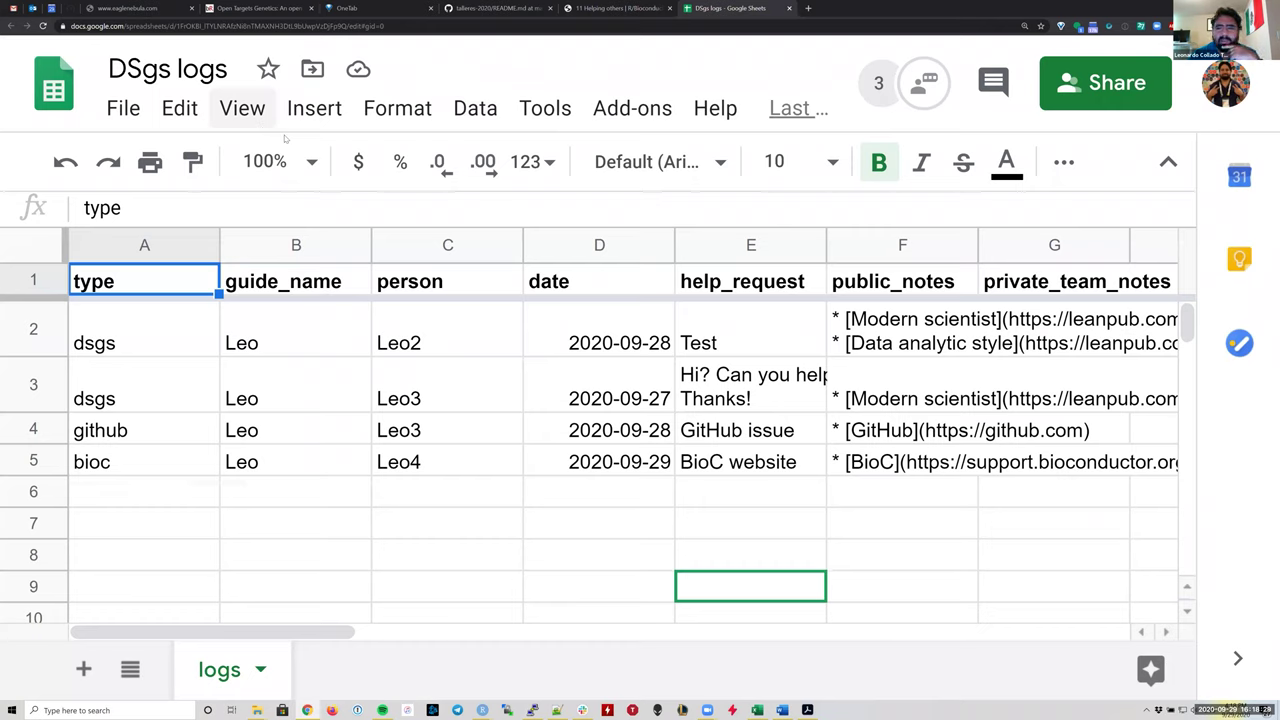
drag(358, 630, 238, 632)
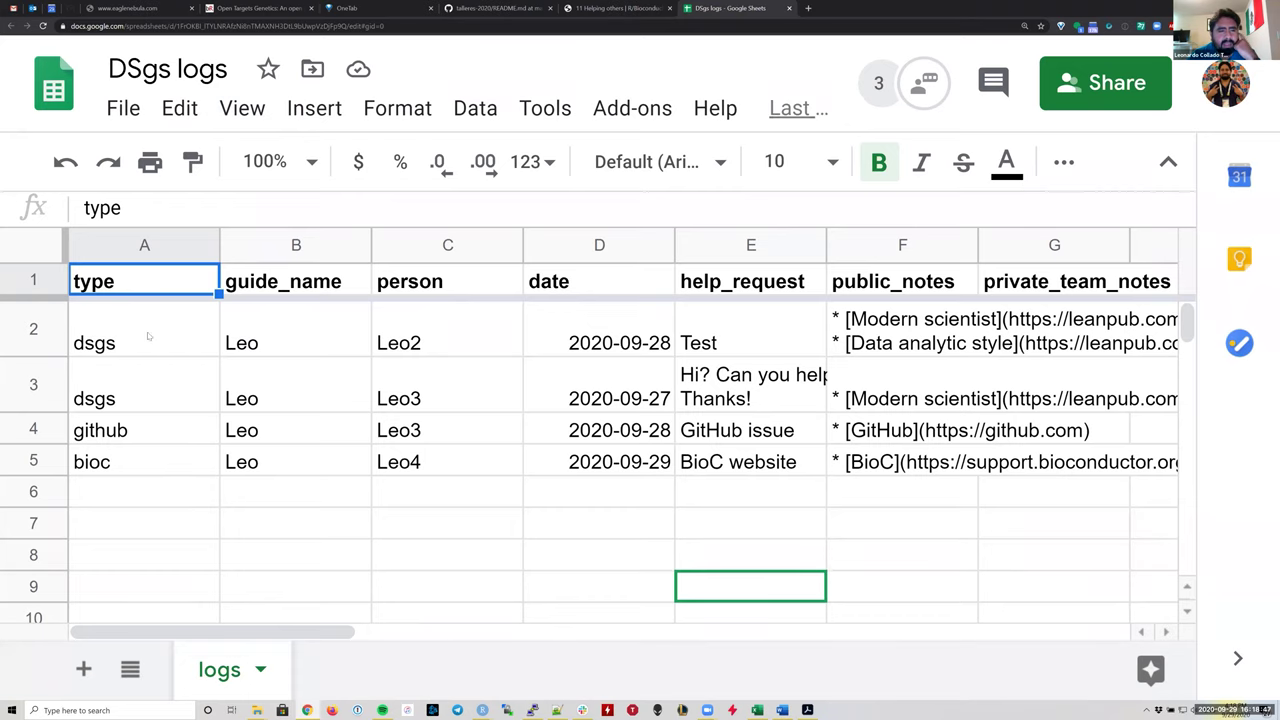
click(100, 343)
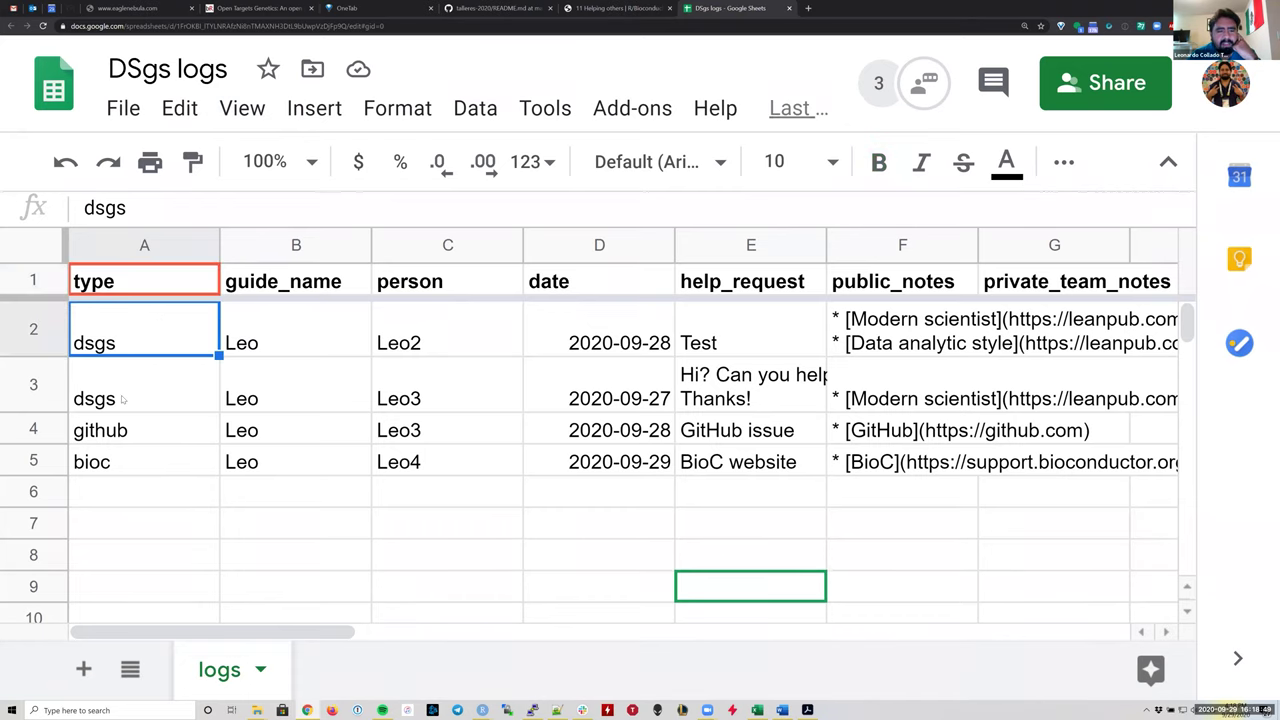
click(130, 428)
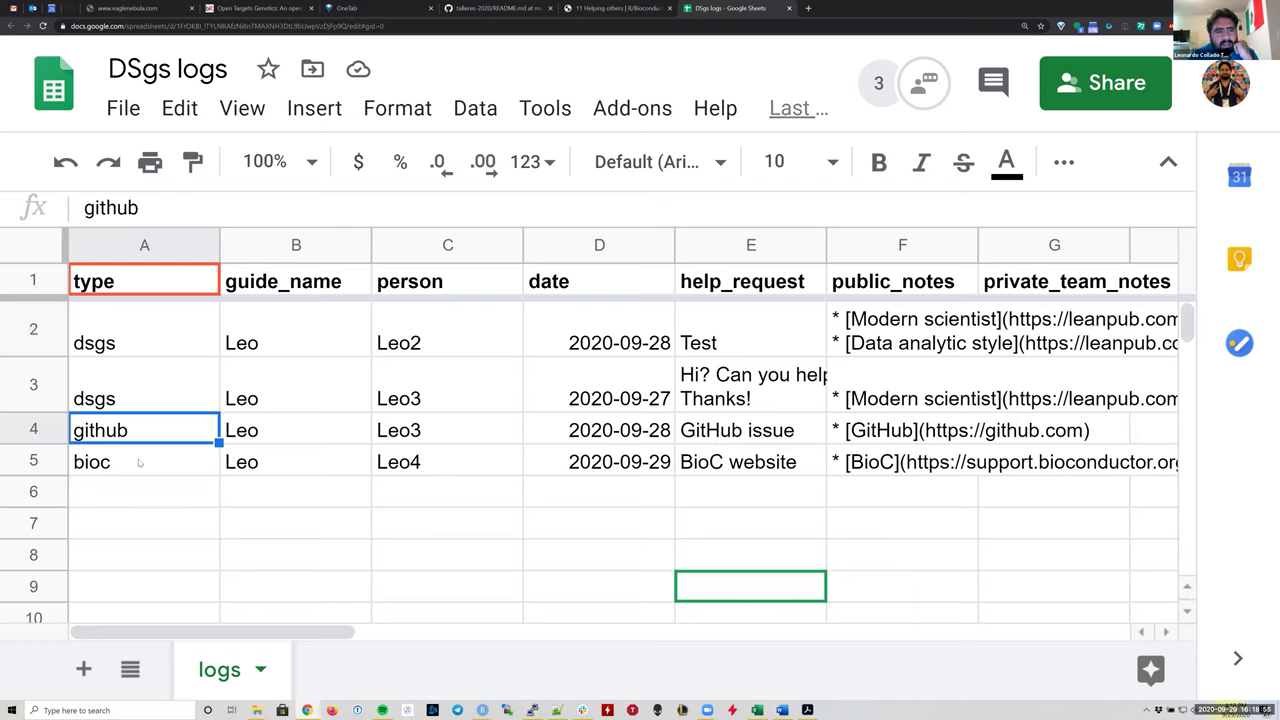
click(139, 462)
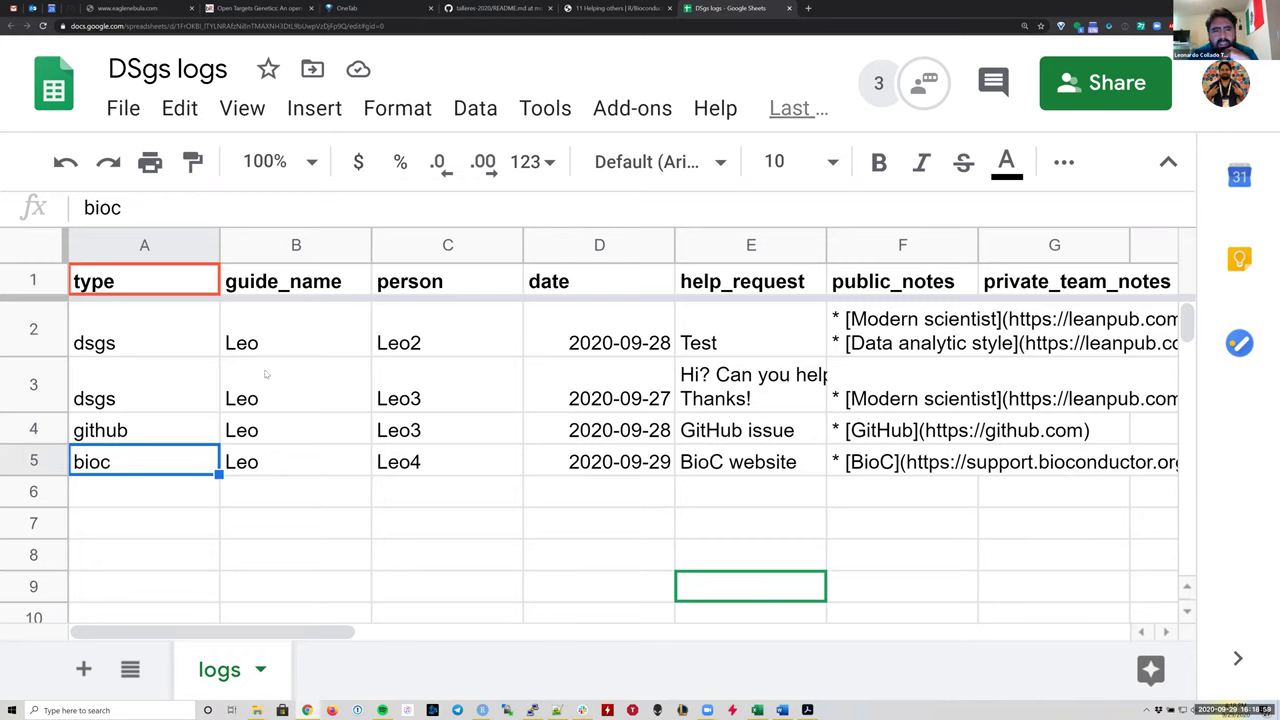
click(268, 338)
key(Down)
key(Down)
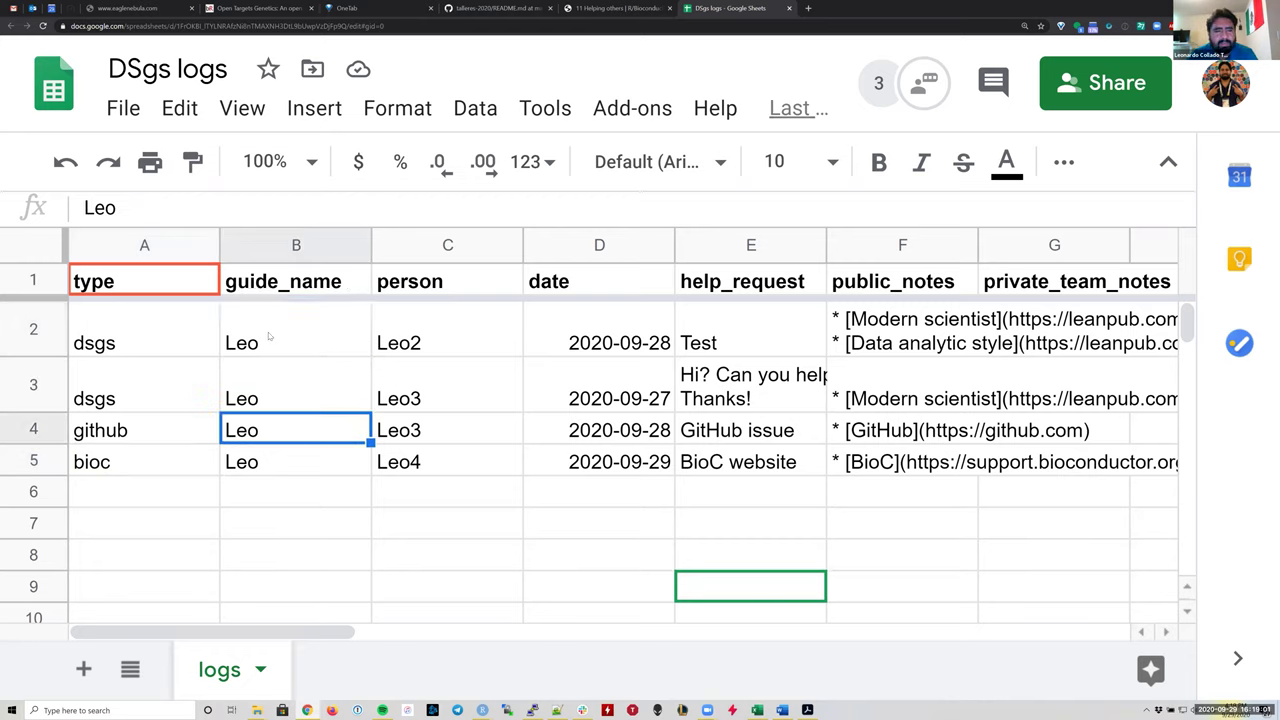
click(434, 340)
key(Down)
key(Down)
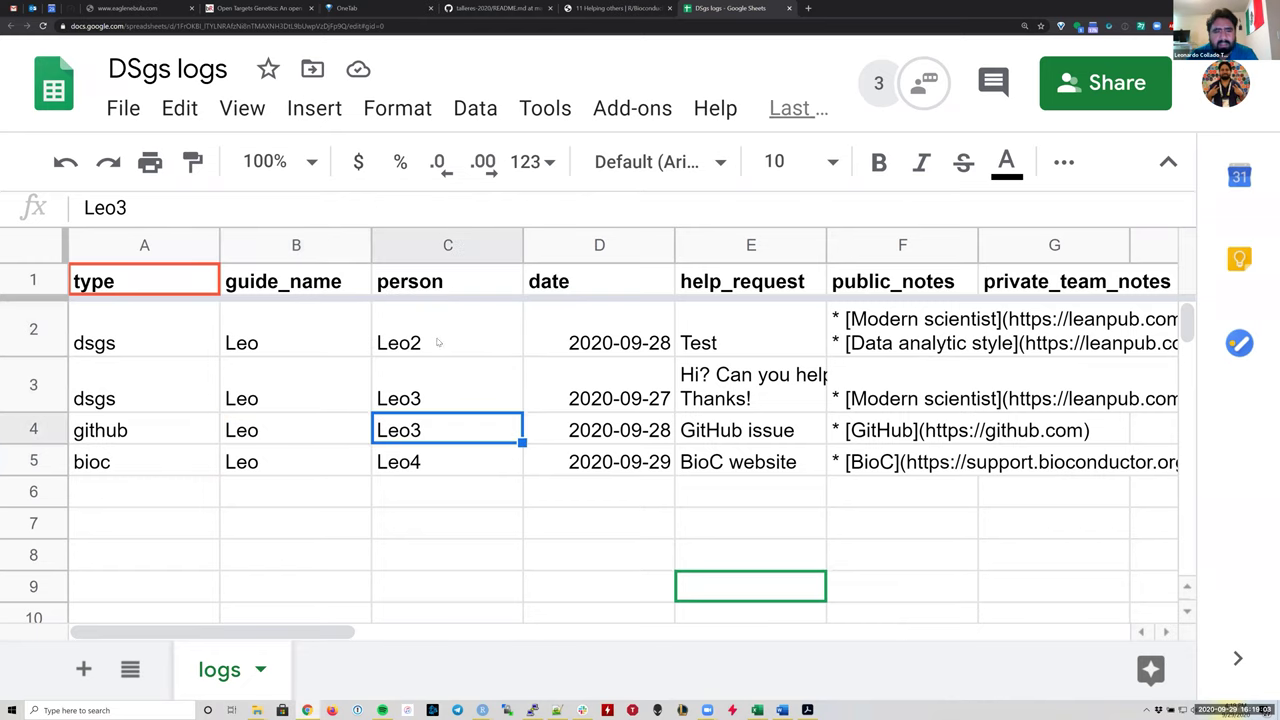
key(Down)
click(427, 352)
key(Down)
click(426, 470)
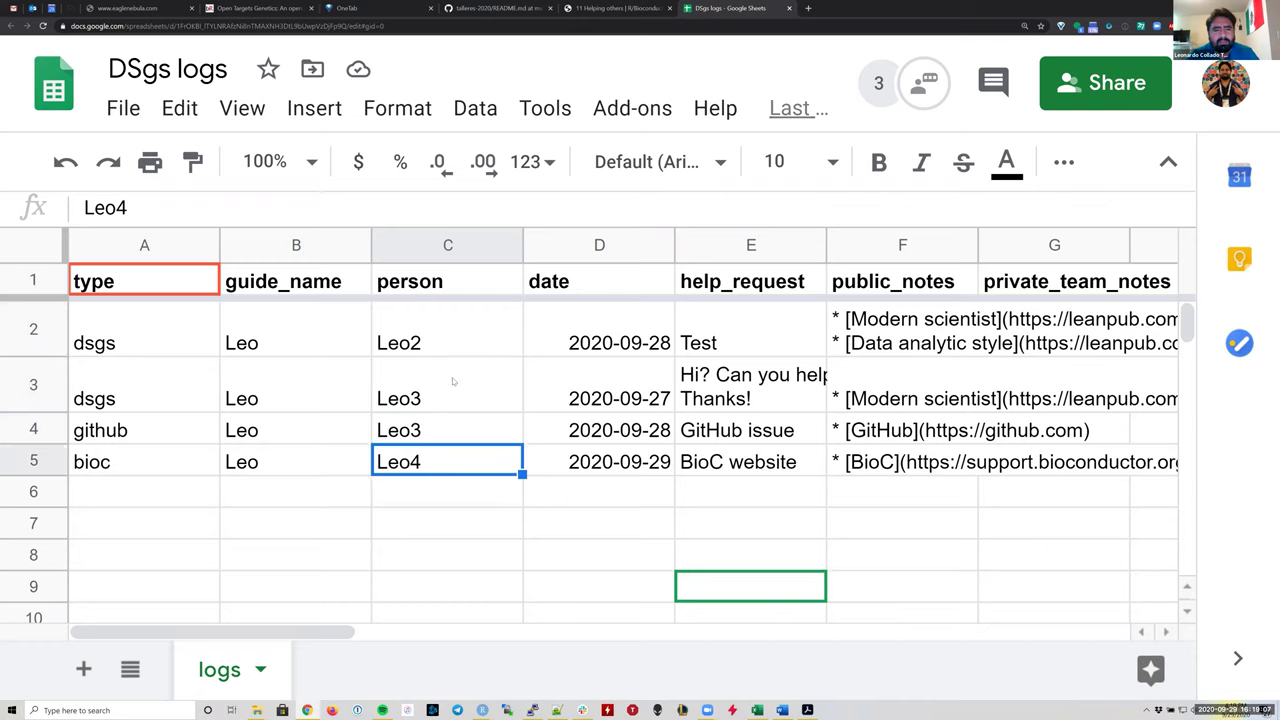
click(463, 353)
click(412, 478)
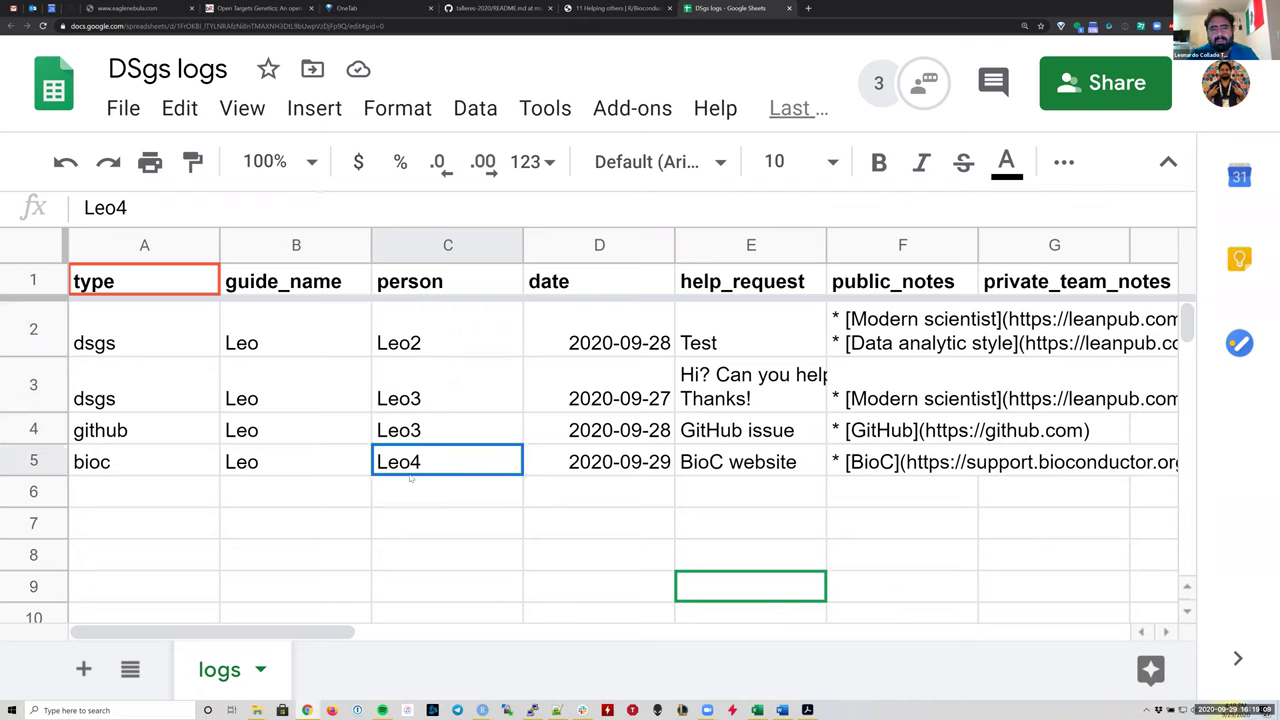
click(455, 400)
click(443, 419)
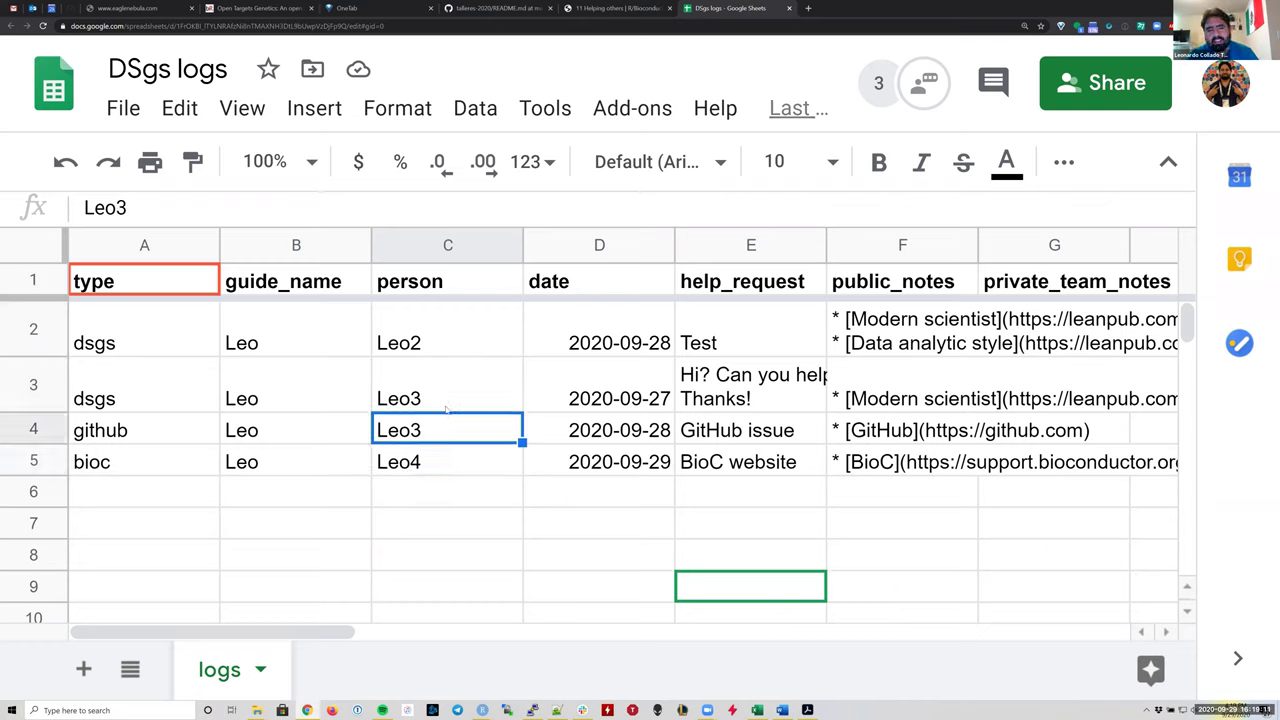
click(451, 404)
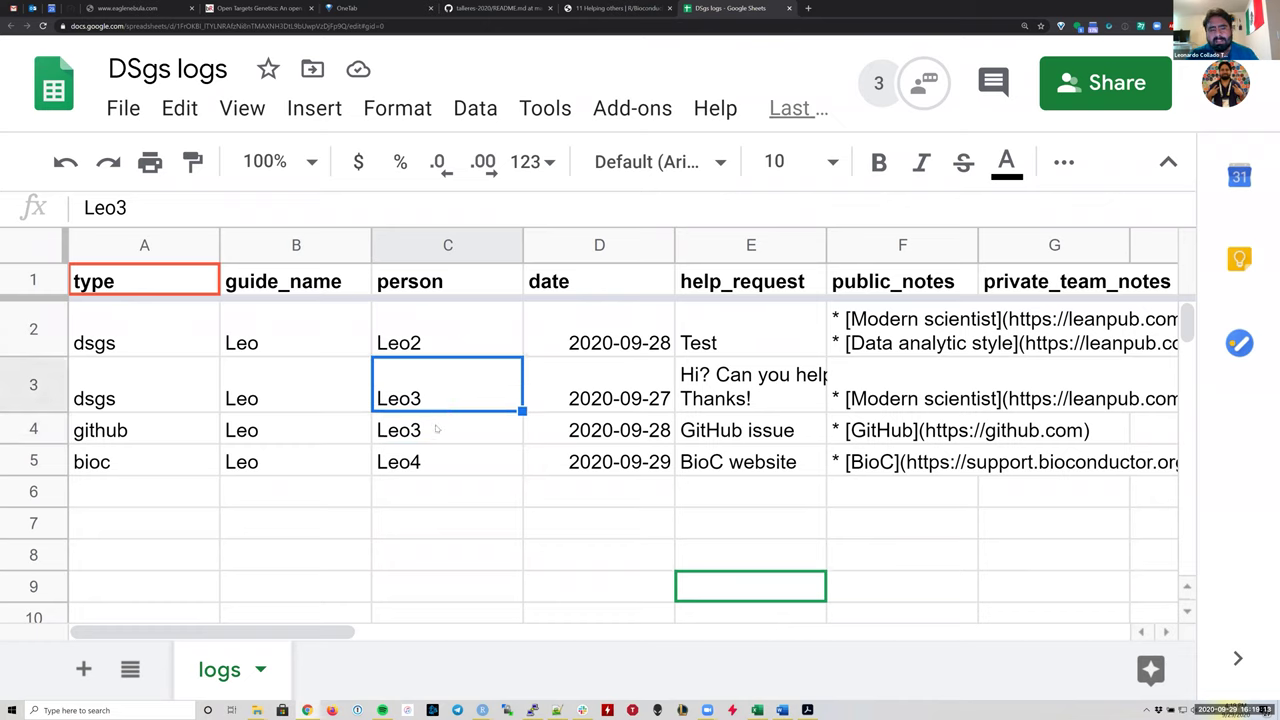
click(437, 428)
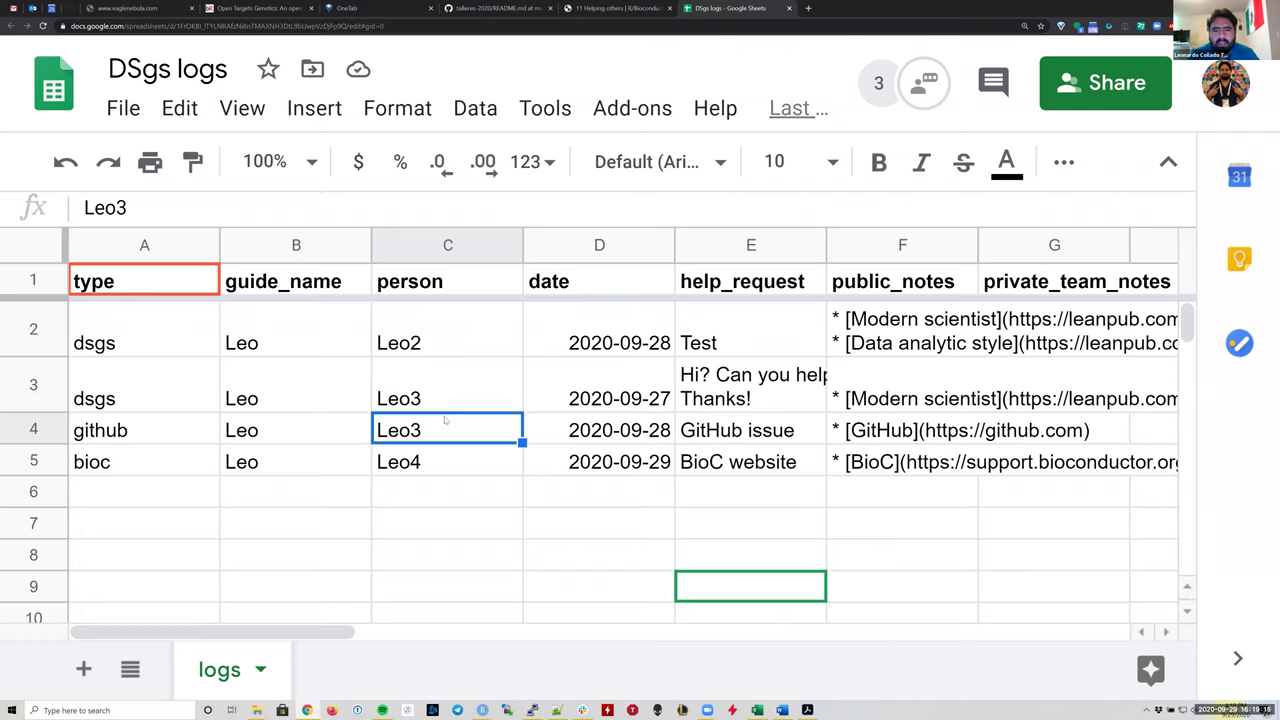
key(Right)
key(Right)
click(612, 430)
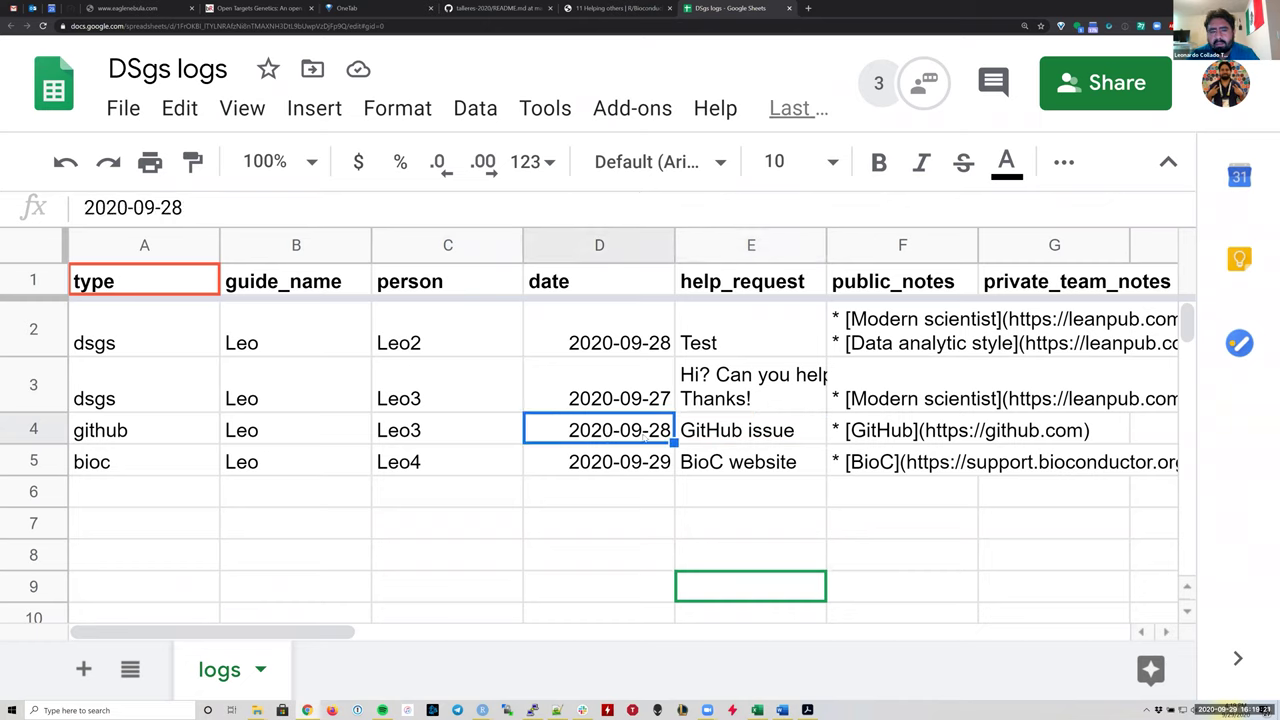
key(Right)
key(Right)
key(Right)
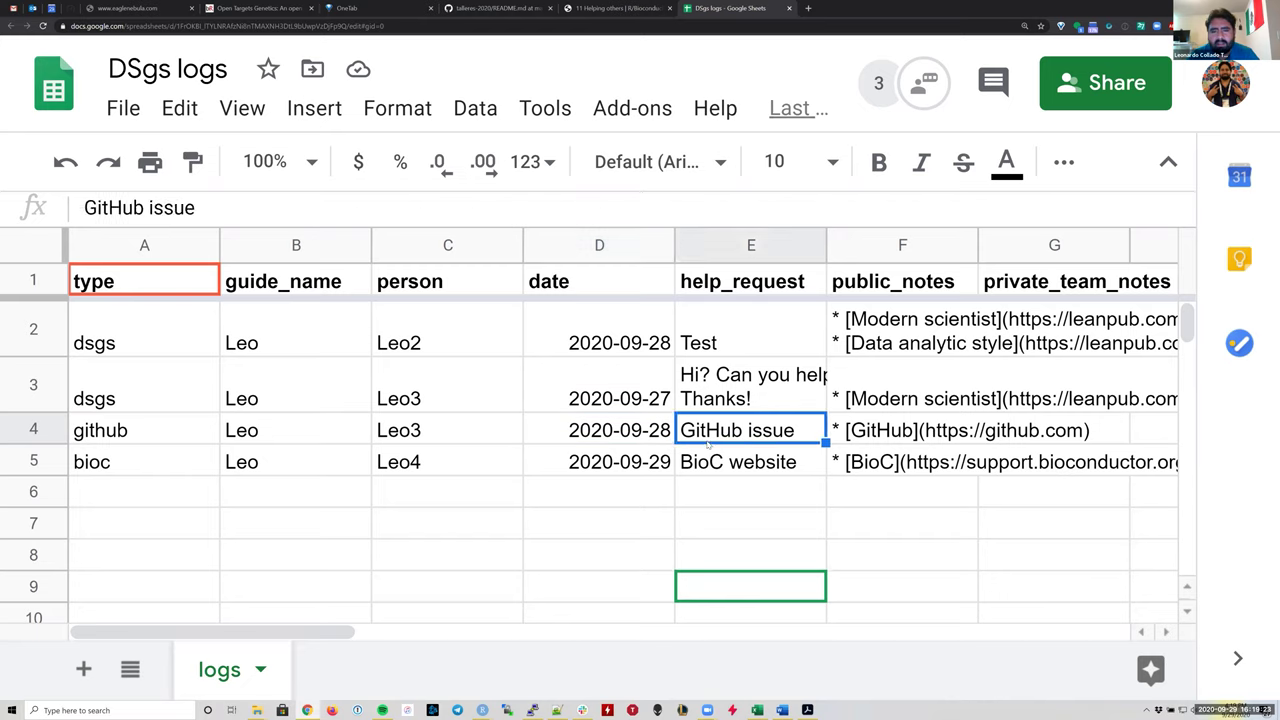
key(Left)
key(Left)
key(Up)
key(Up)
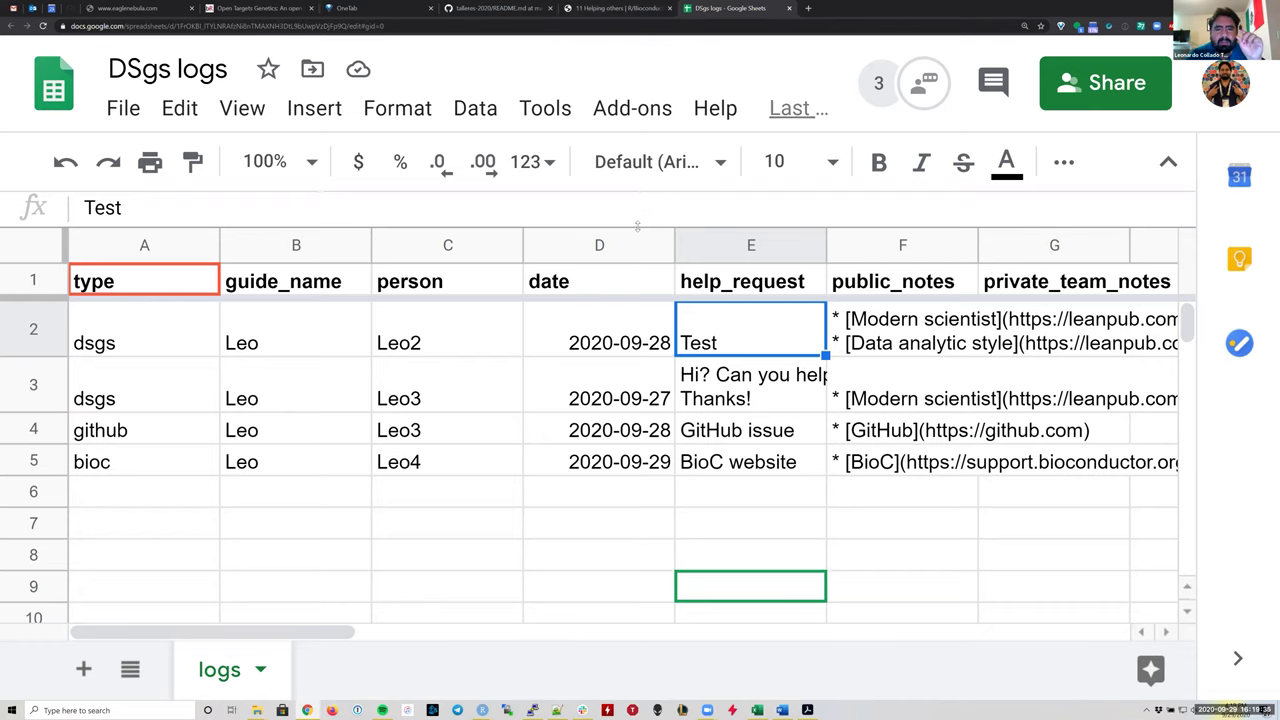
Enlarge the formula bar and review the help requests in E2, E3 and E4.
drag(639, 228, 627, 300)
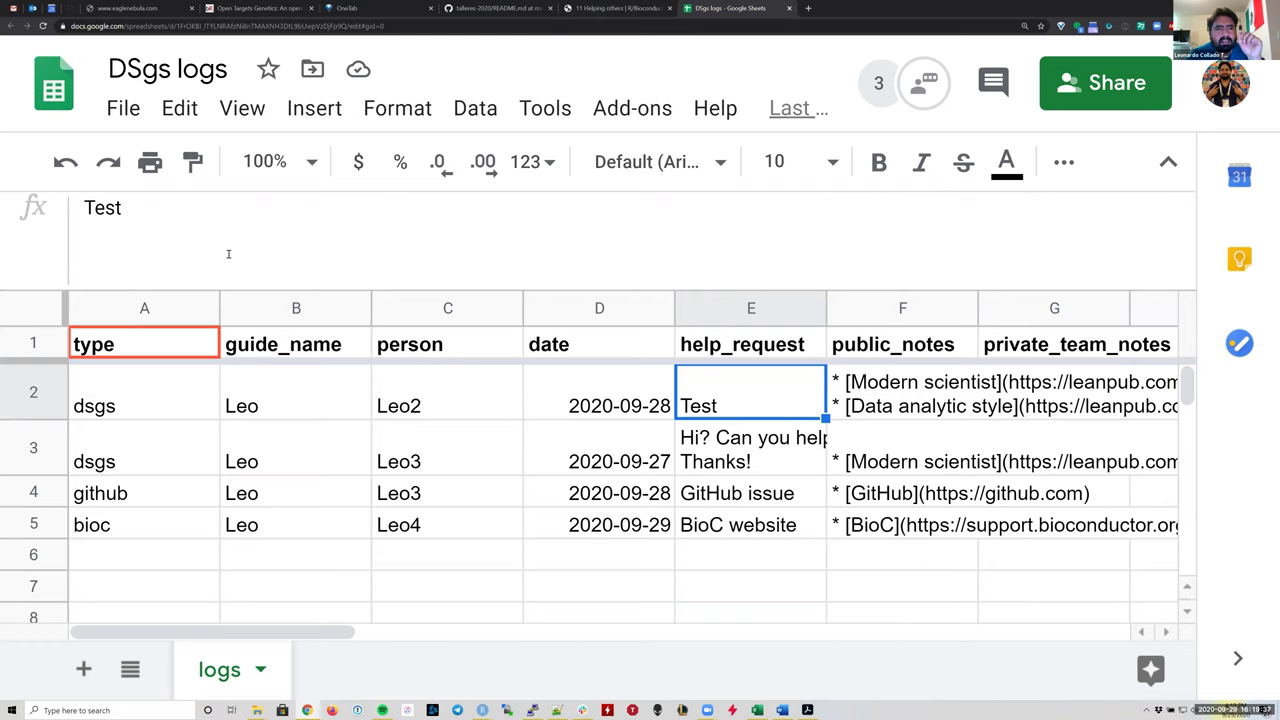
click(757, 458)
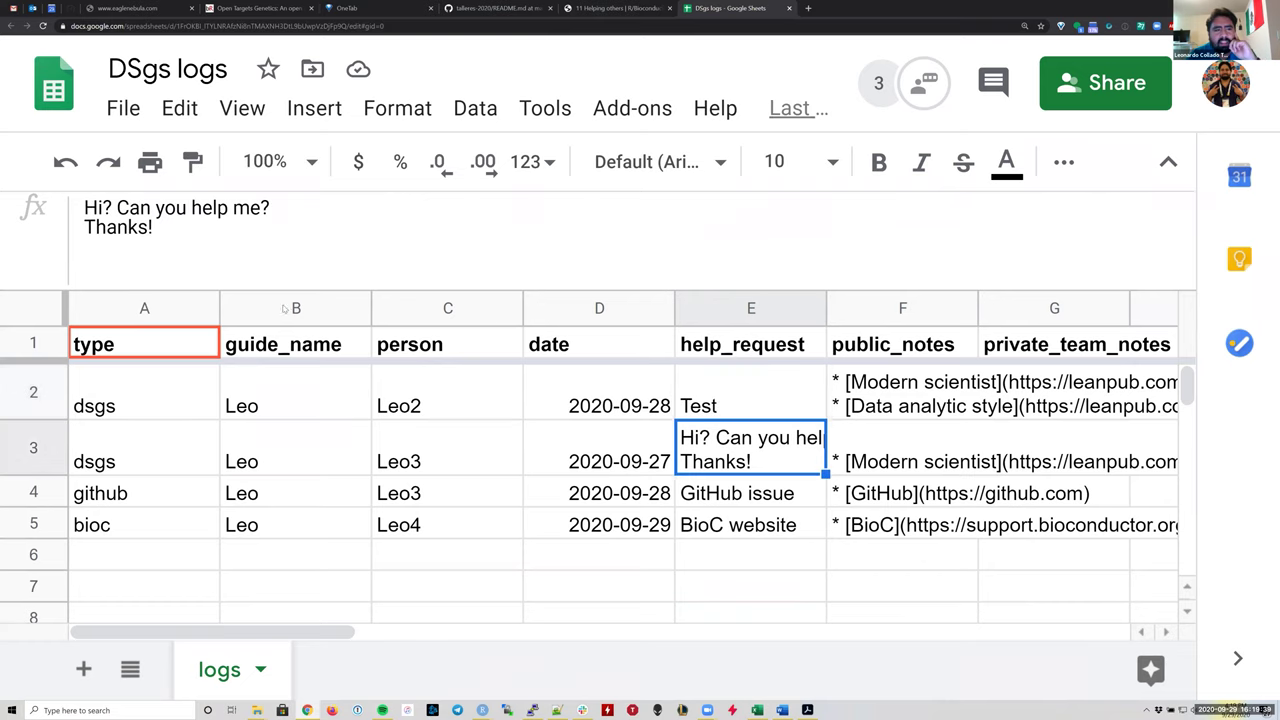
click(119, 208)
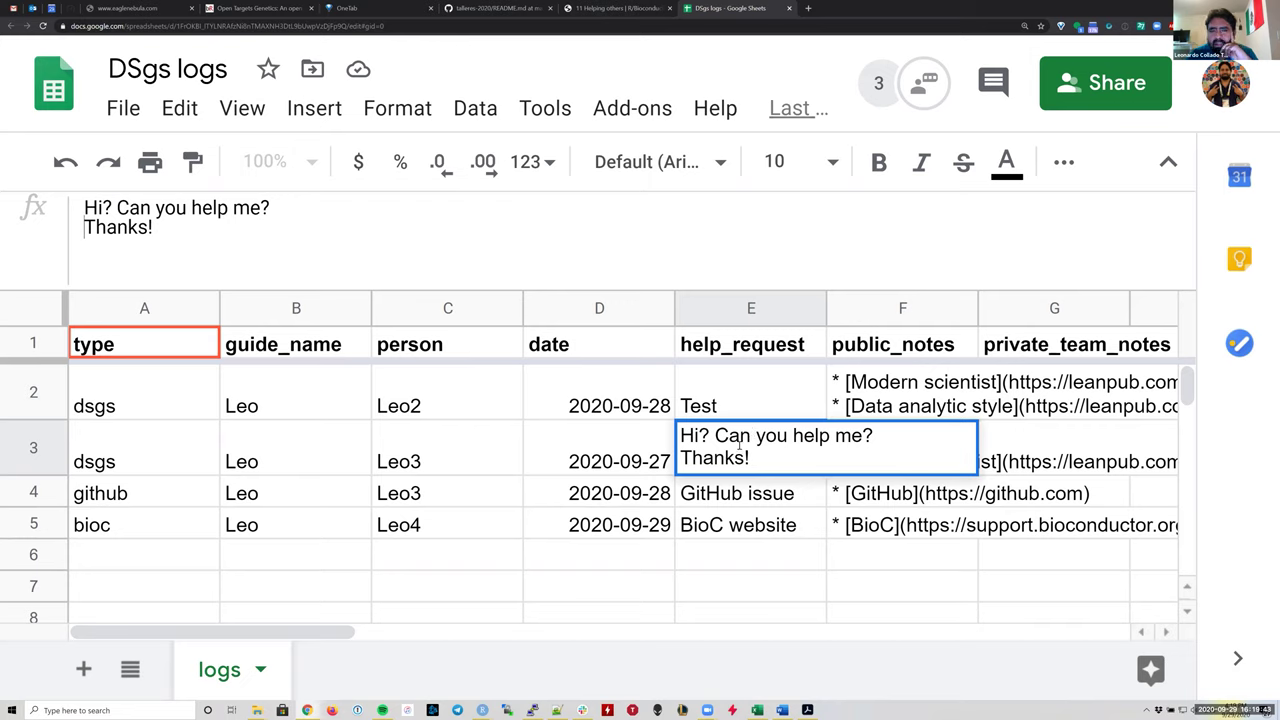
click(762, 404)
click(759, 461)
click(757, 490)
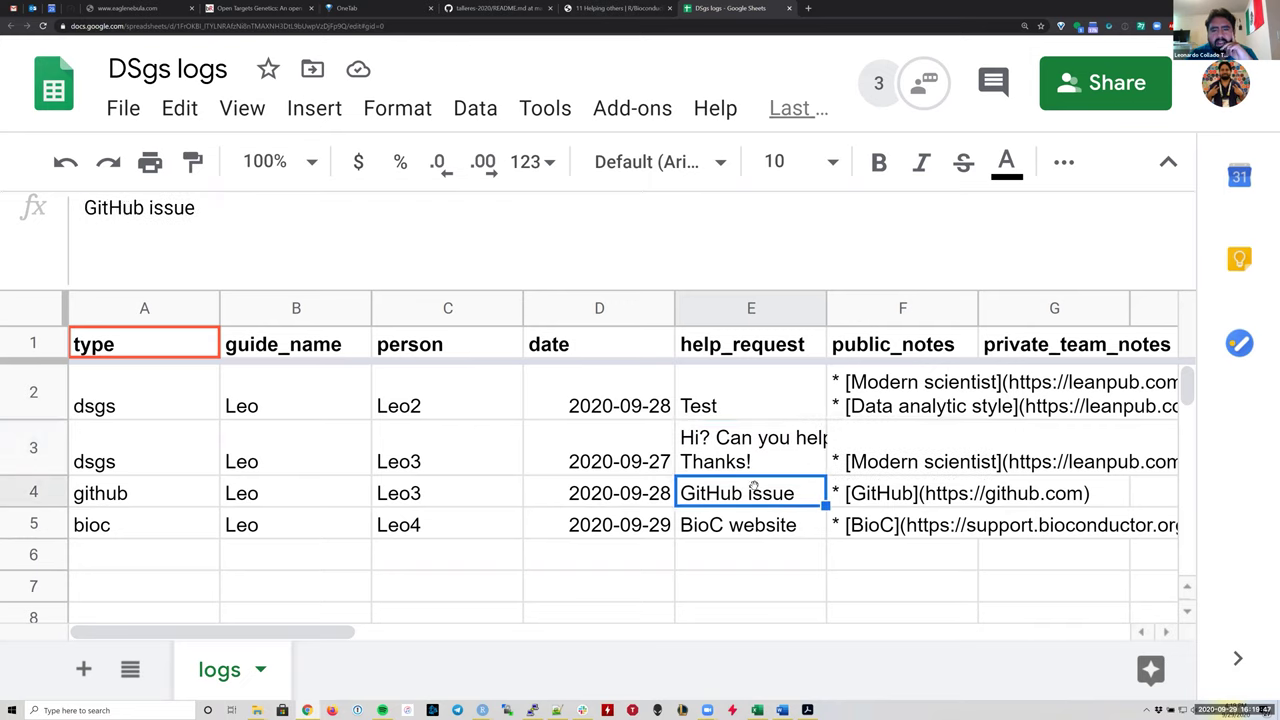
click(770, 414)
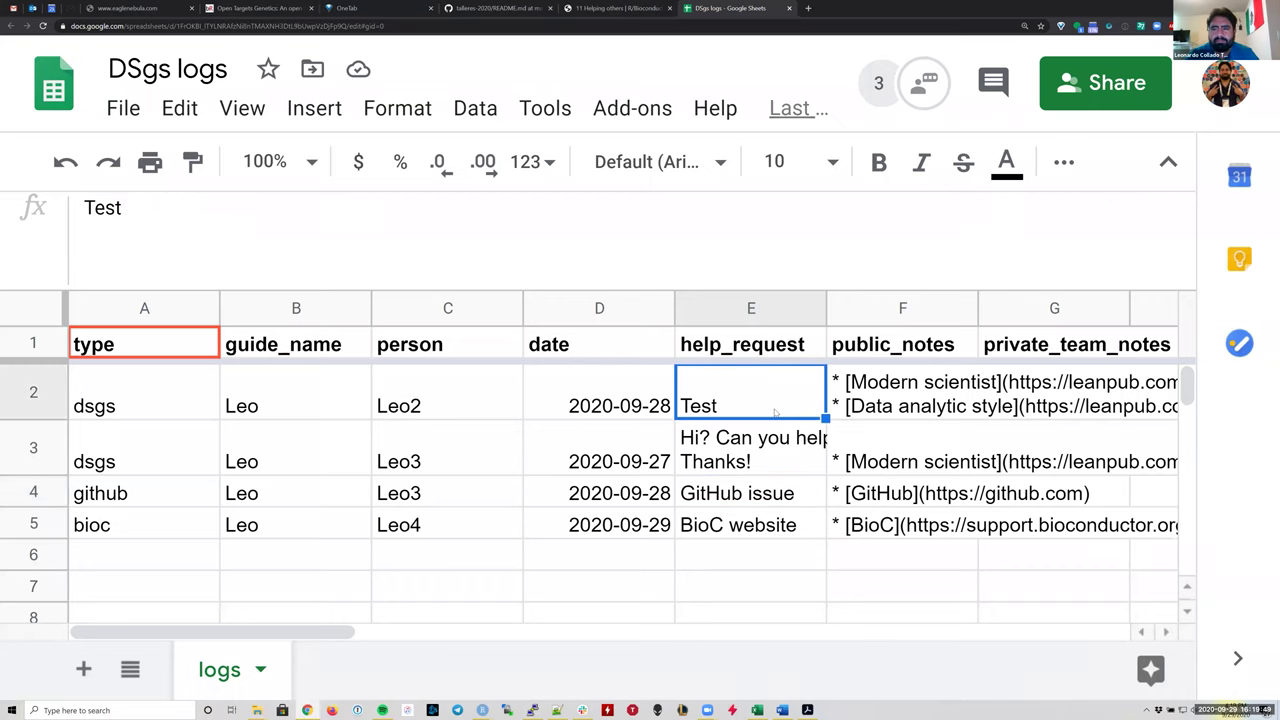
key(Down)
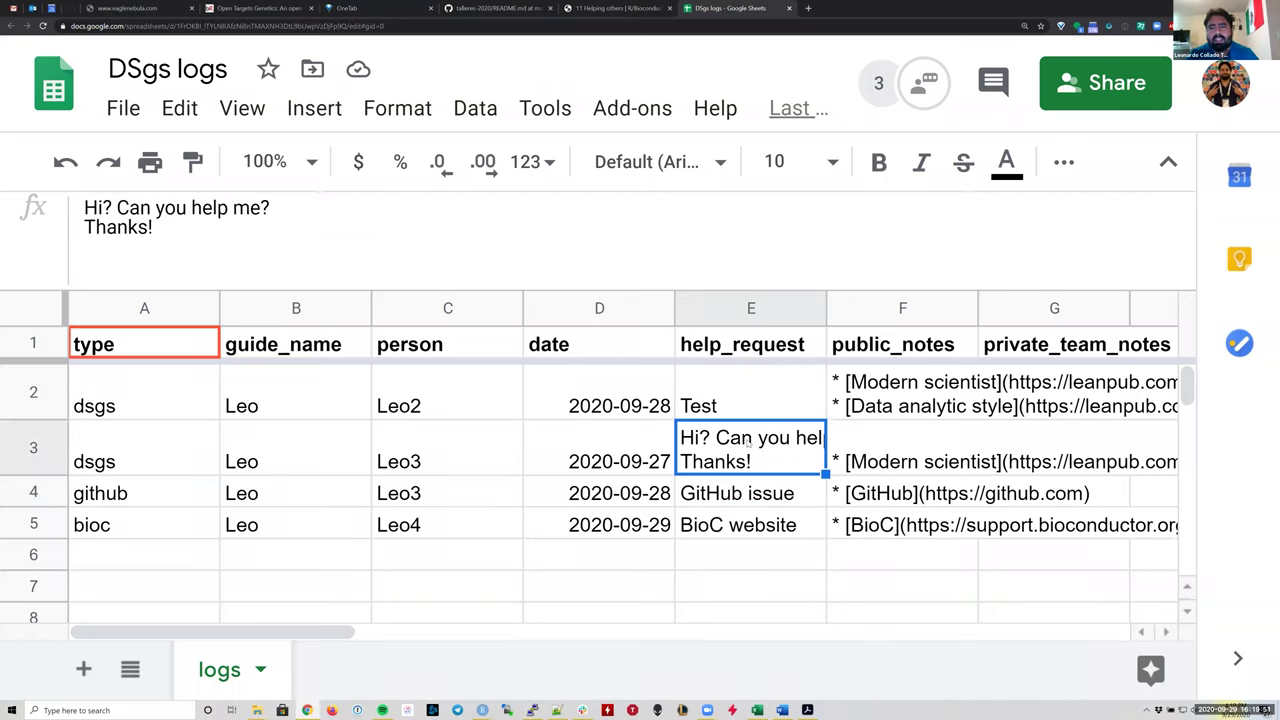
key(Down)
key(Down)
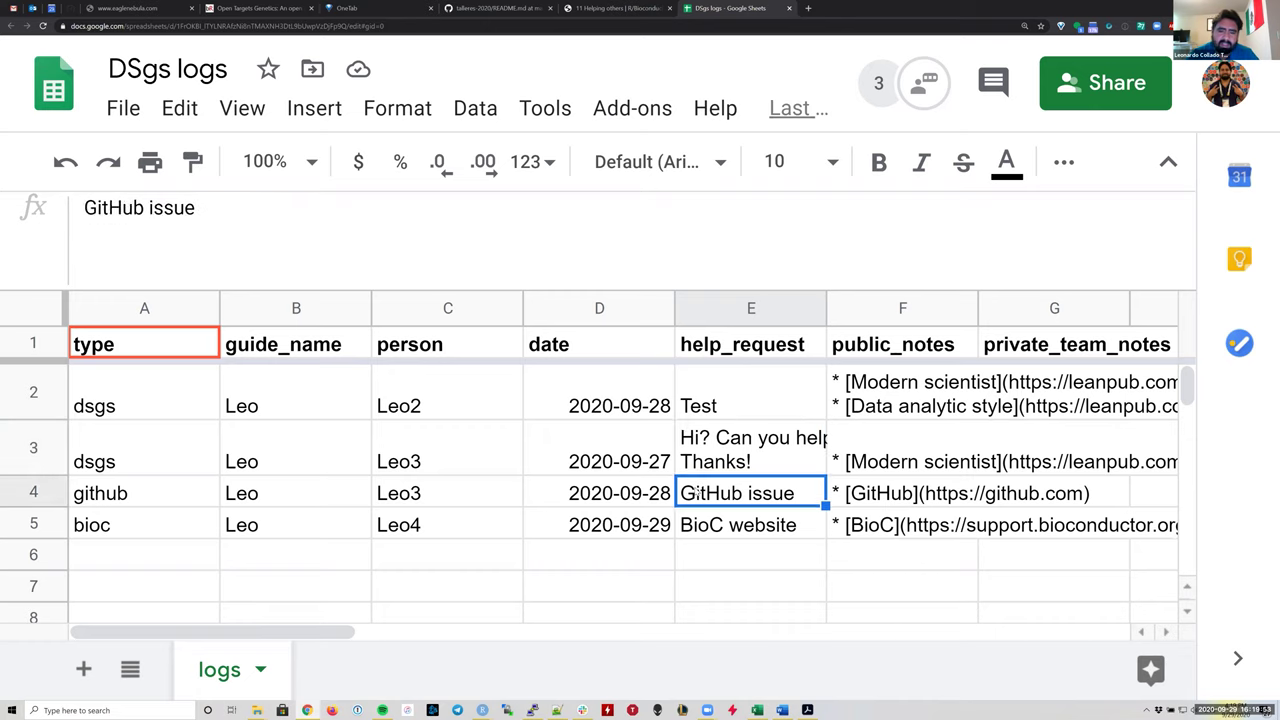
key(Up)
key(Up)
key(Up)
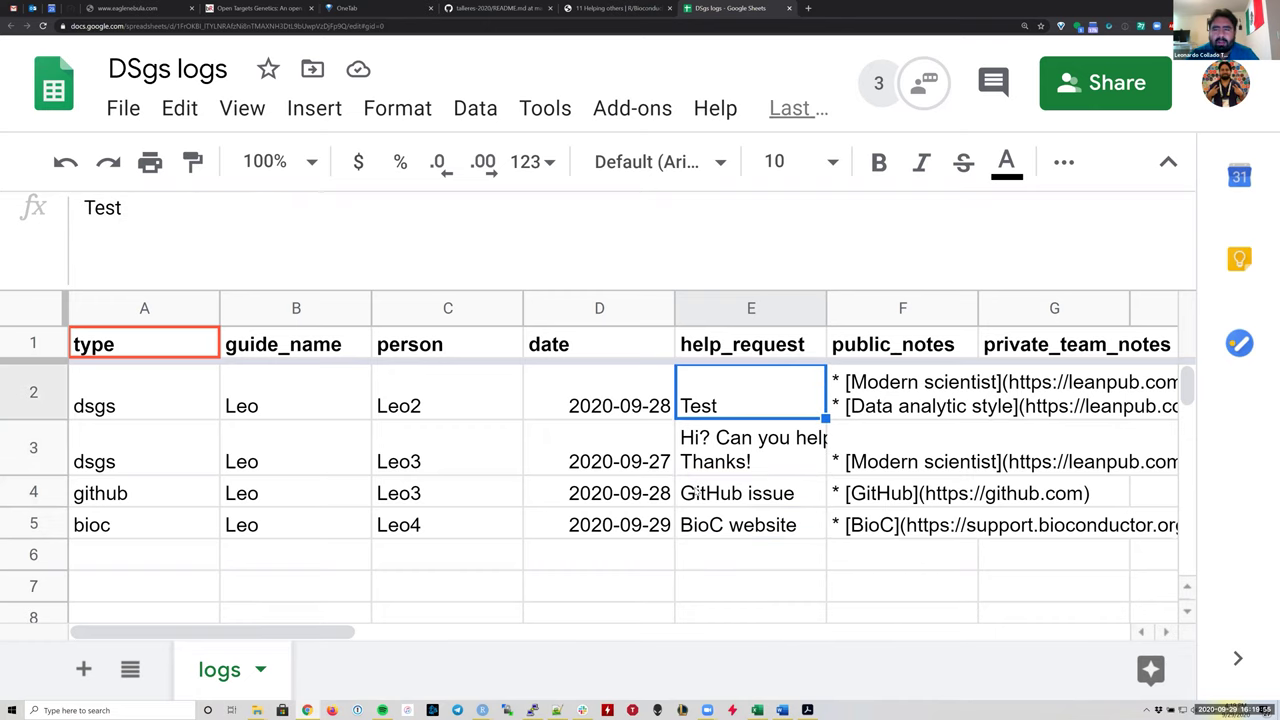
key(Down)
key(Down)
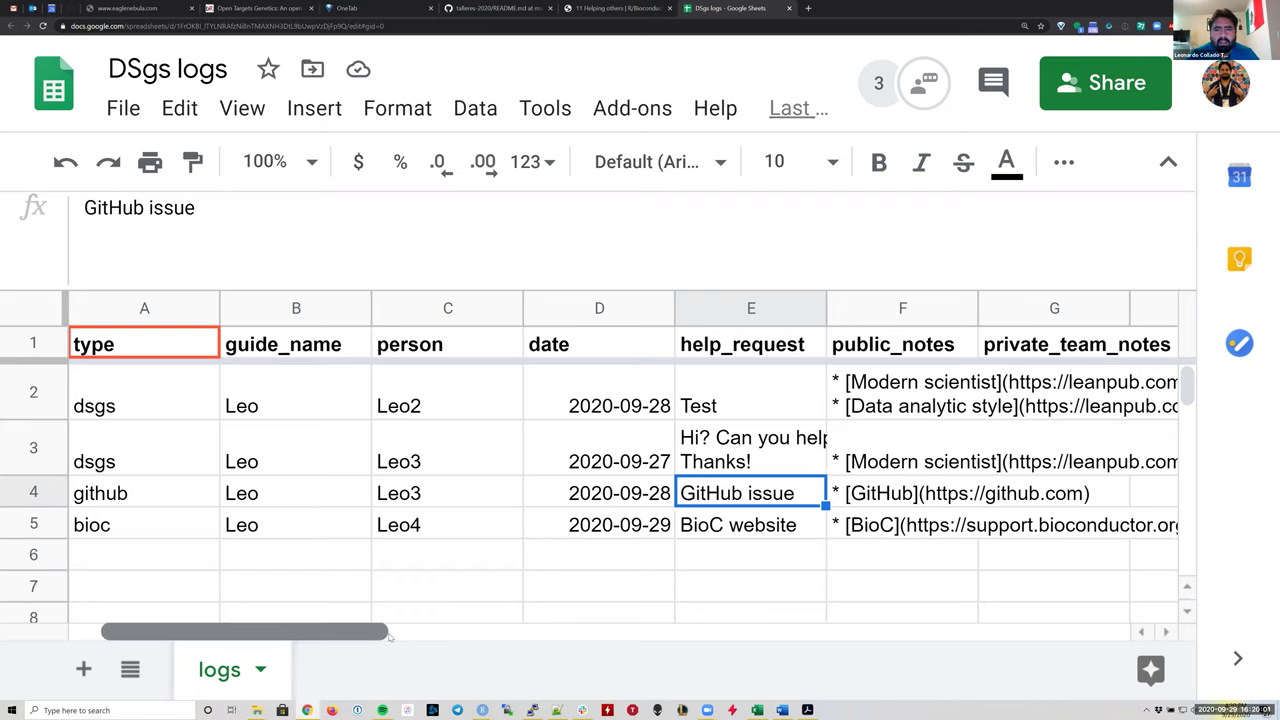
Inspect the private_team_notes entries for rows 2 and 3.
scroll(392, 638, right, 1)
click(918, 354)
key(Down)
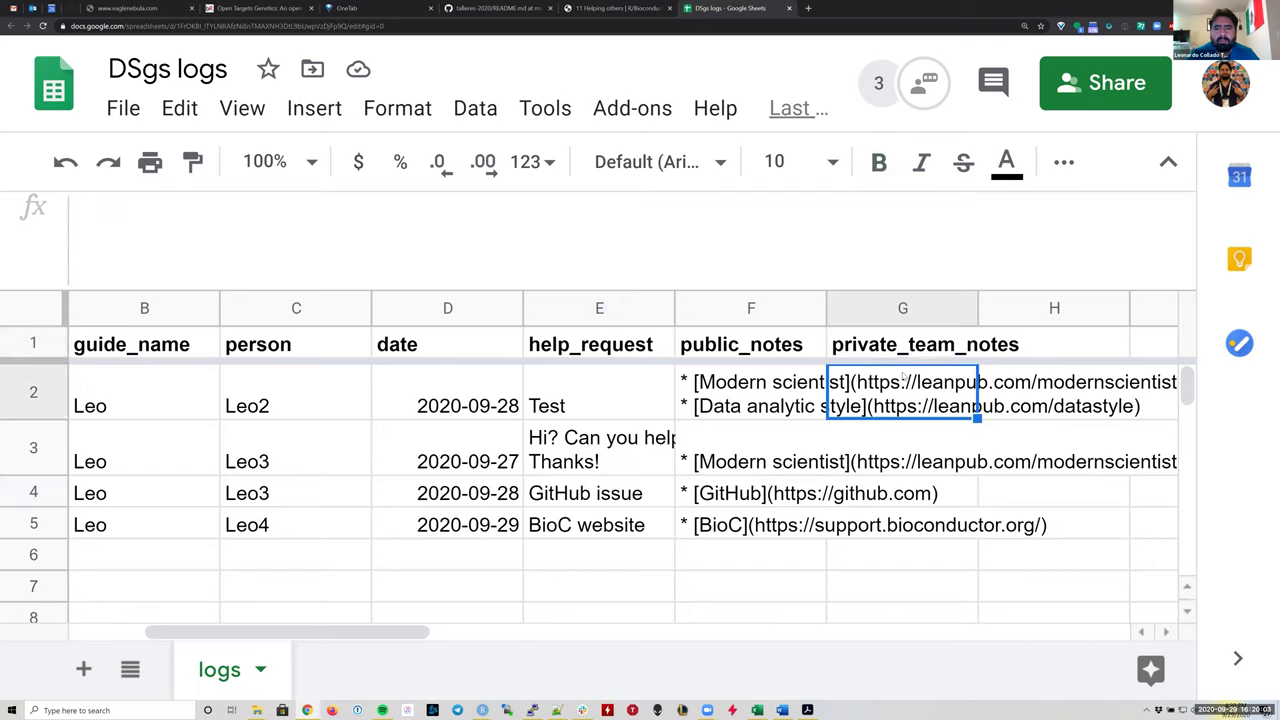
key(Down)
key(Down)
key(Down)
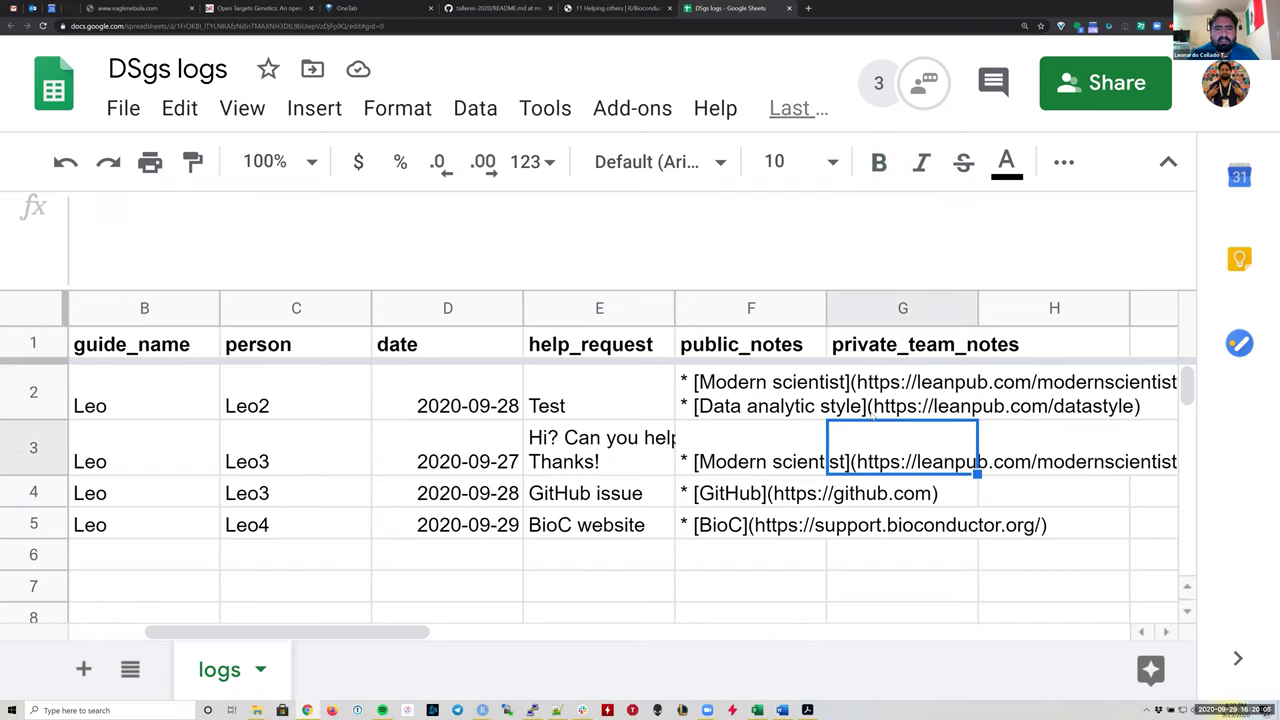
key(Up)
key(Up)
key(Up)
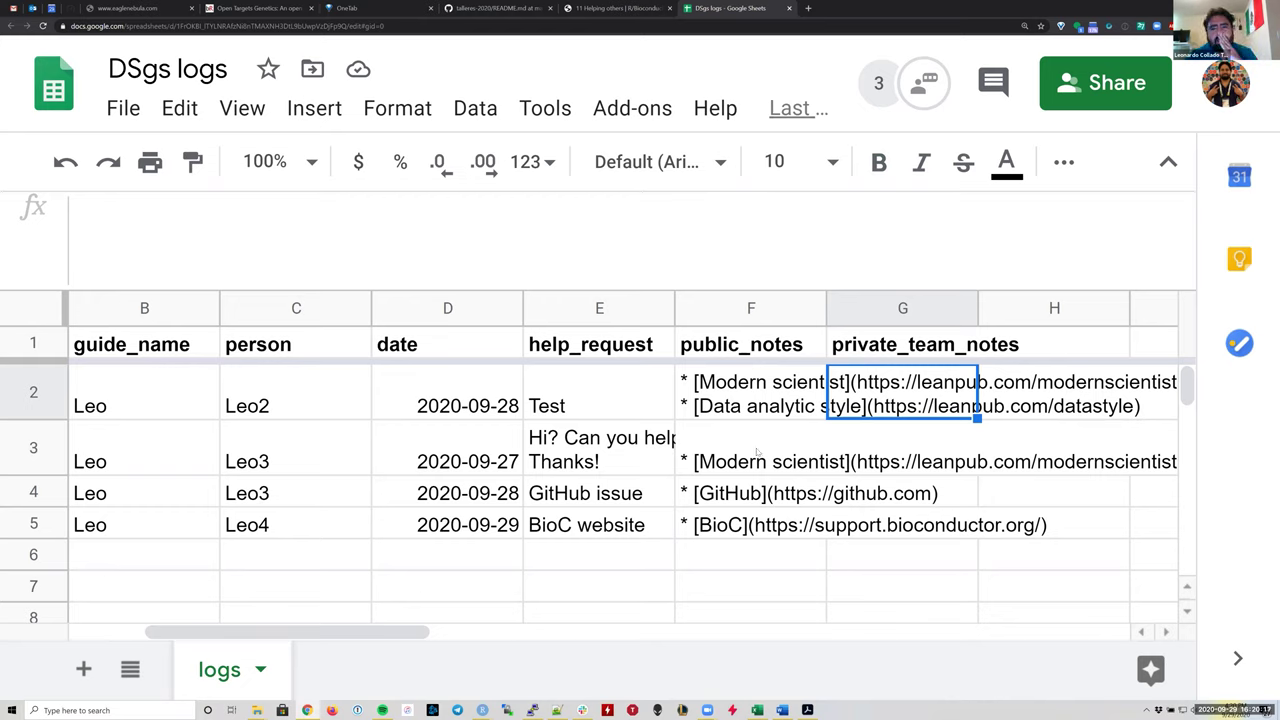
Review the public notes in F2–F4 and place the cursor after F2's last link.
click(751, 400)
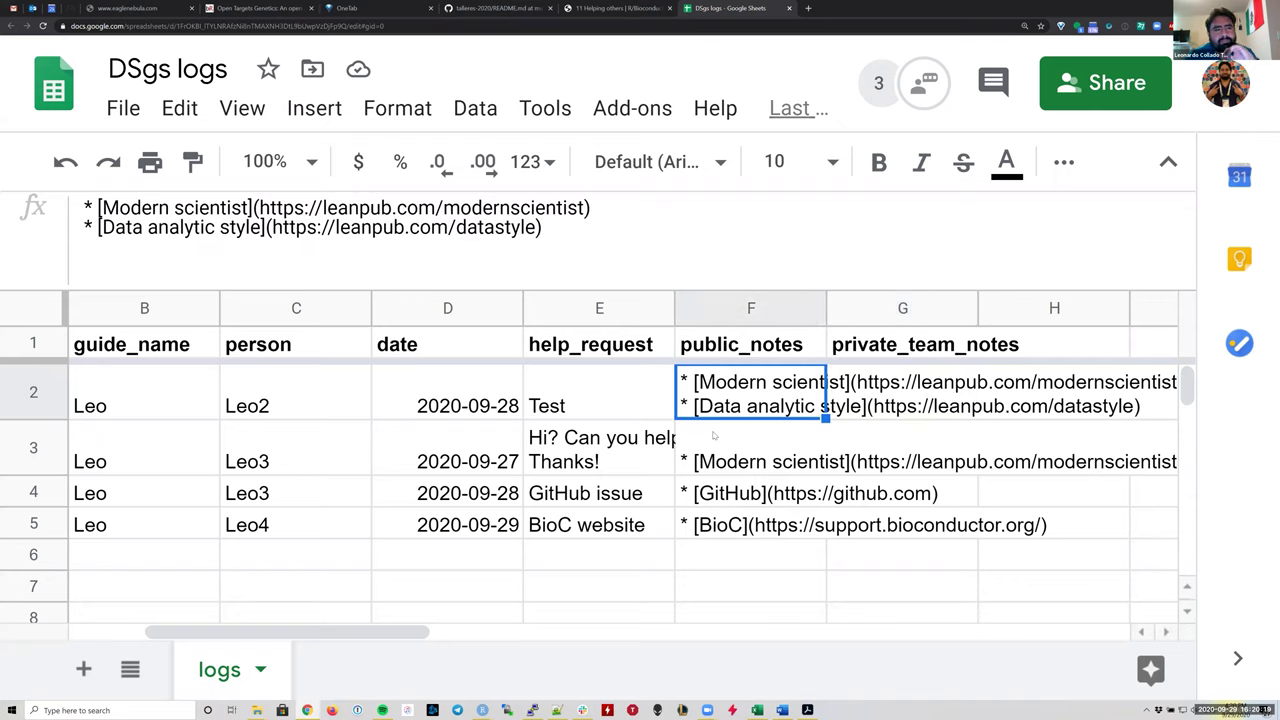
click(738, 441)
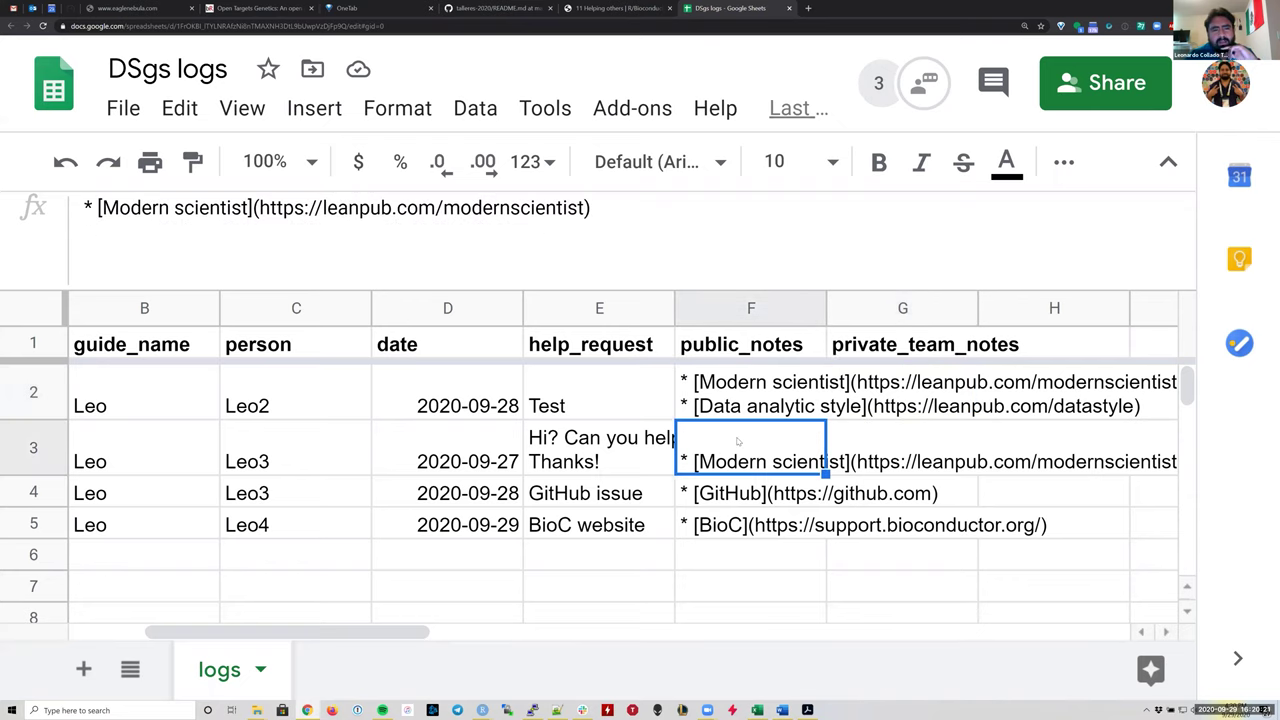
click(745, 498)
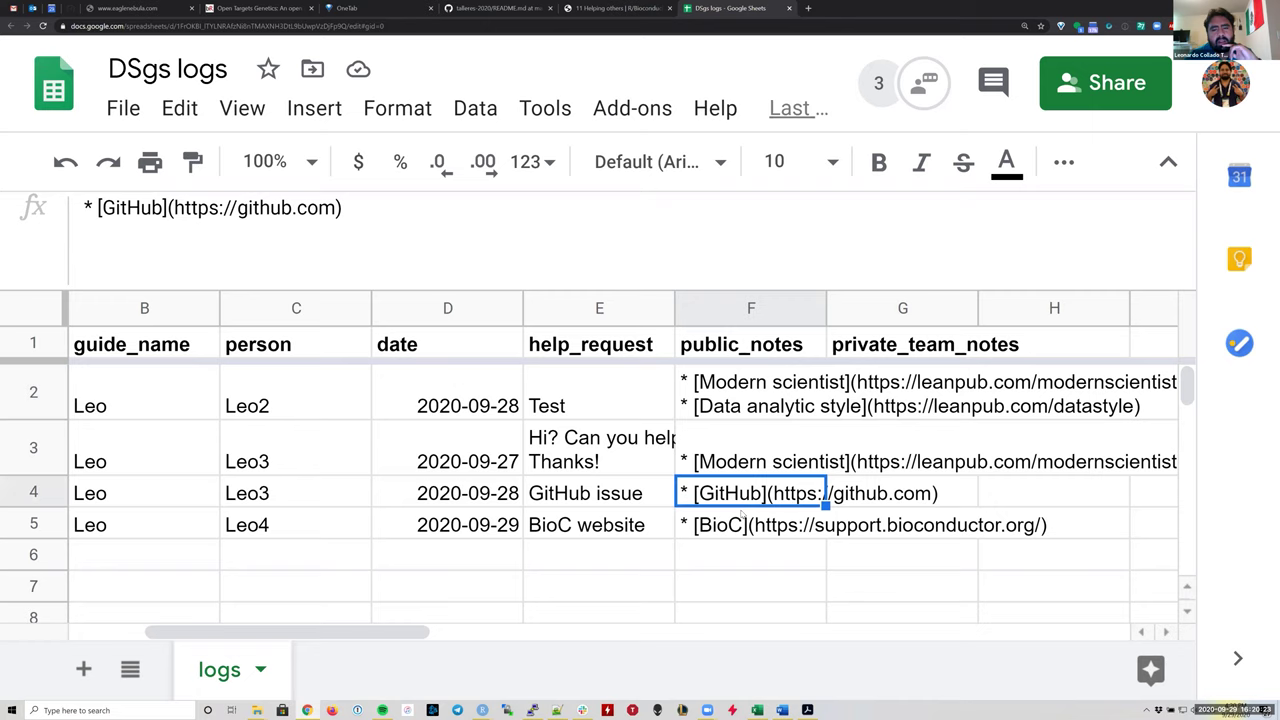
click(629, 391)
click(745, 390)
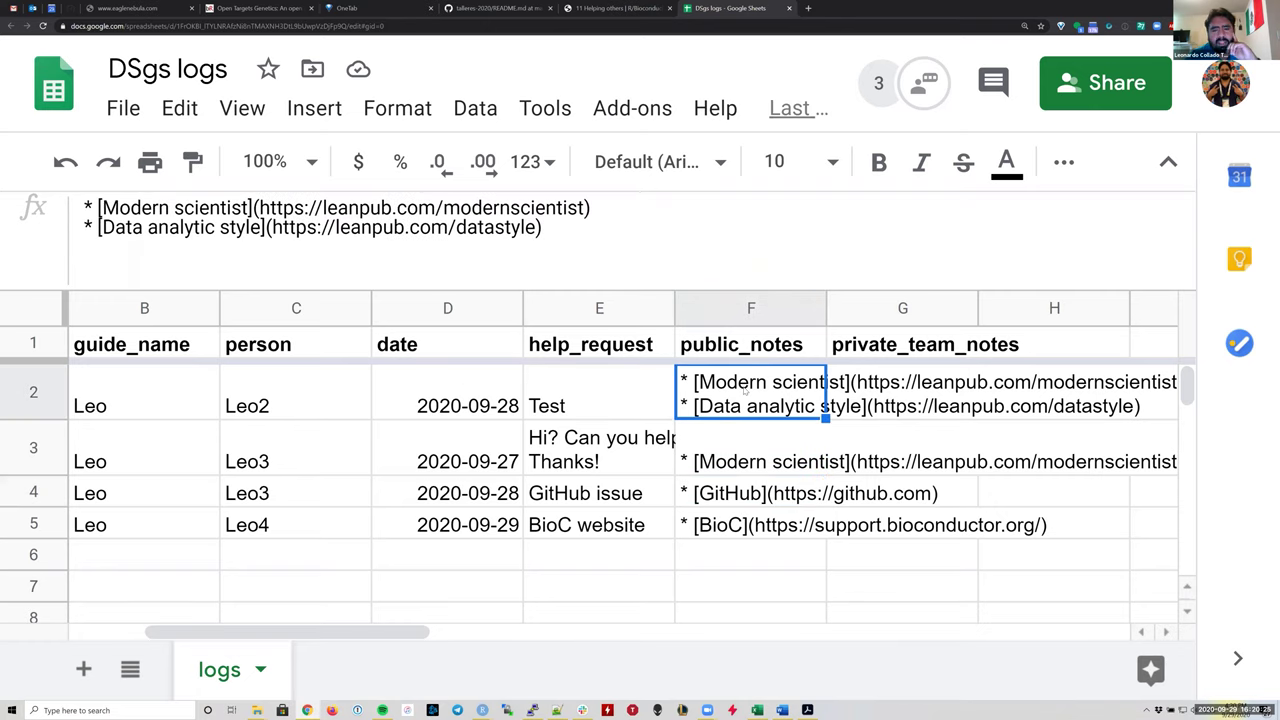
click(578, 403)
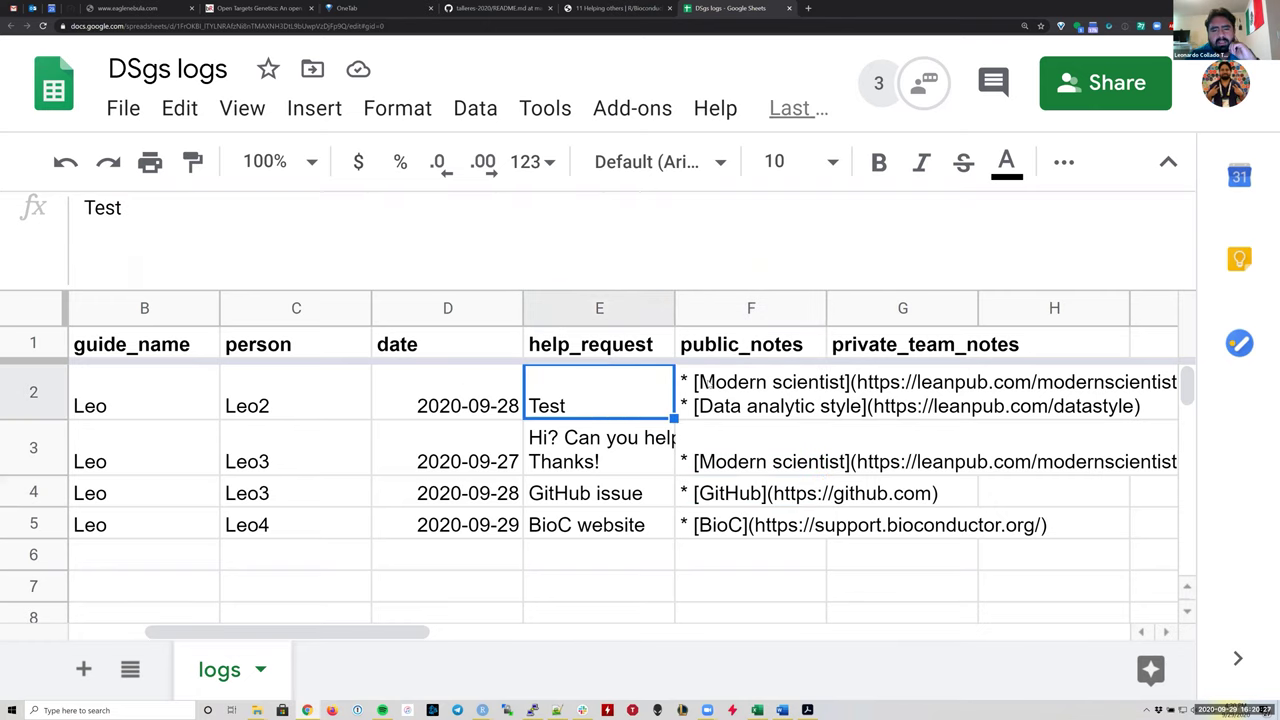
click(818, 395)
click(549, 229)
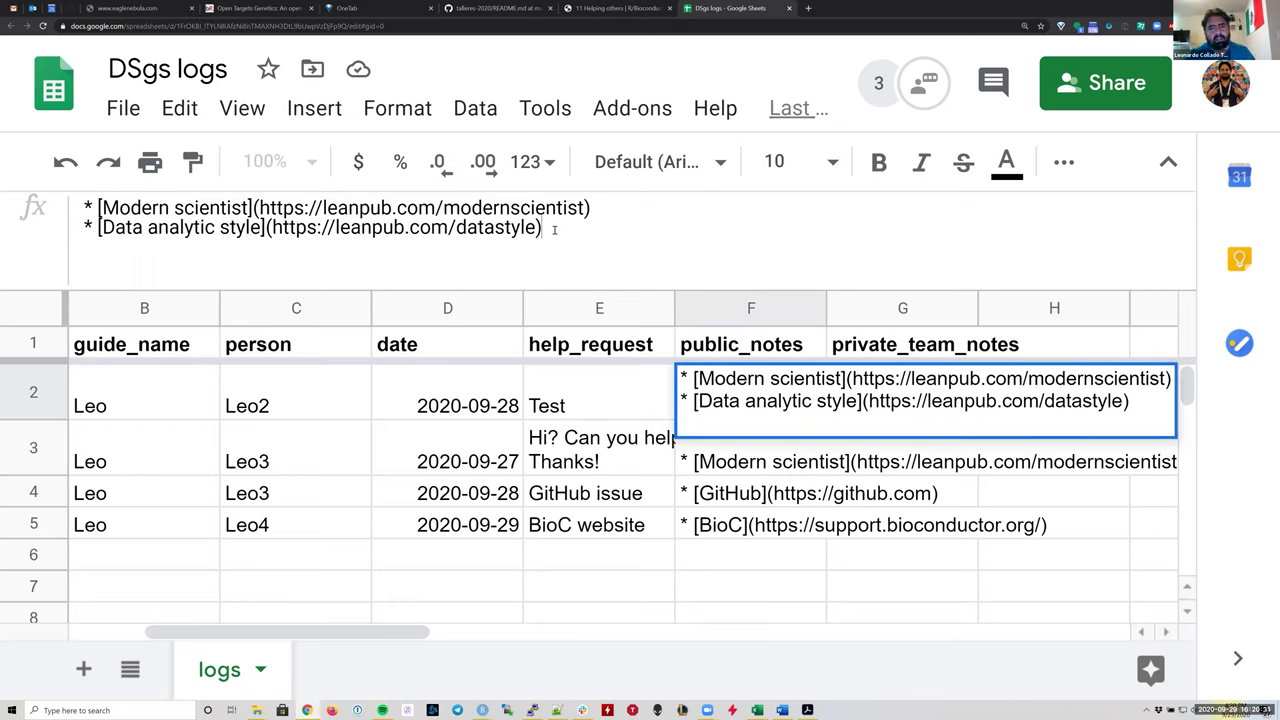
Append a fenced code block containing print("hola") to F2's public notes.
key(ctrl+Return)
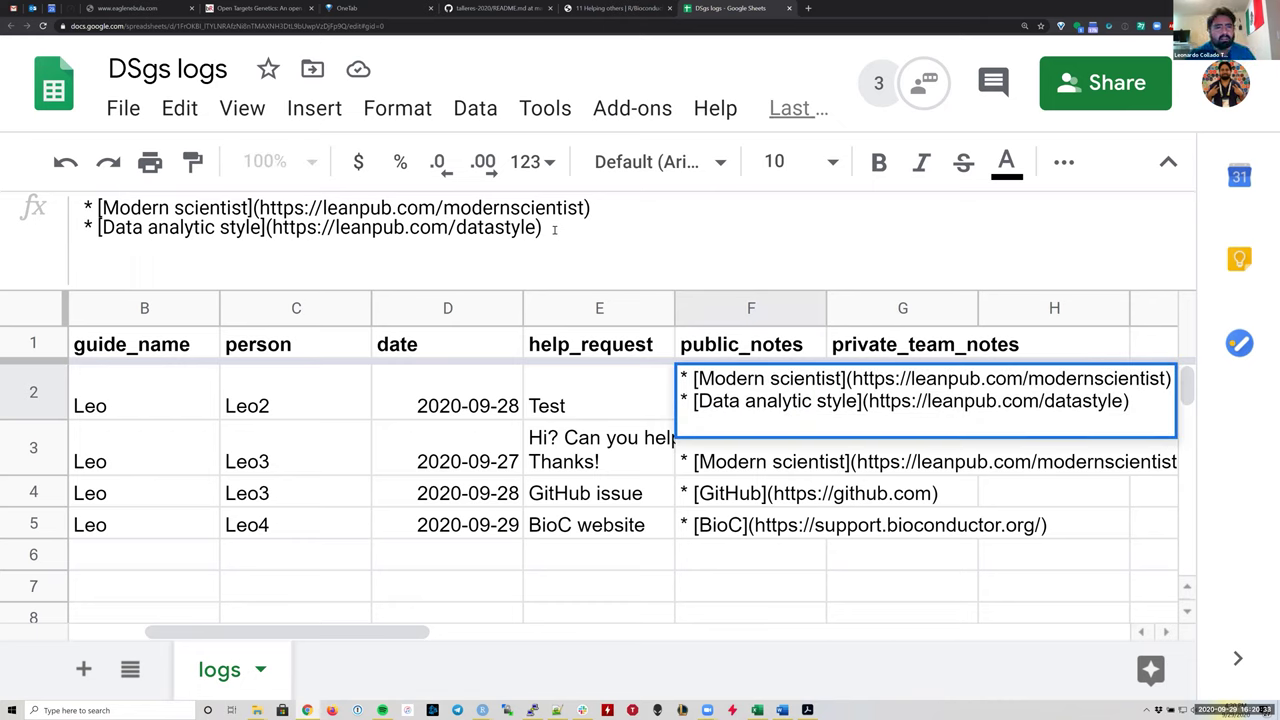
text(```)
key(ctrl+Return)
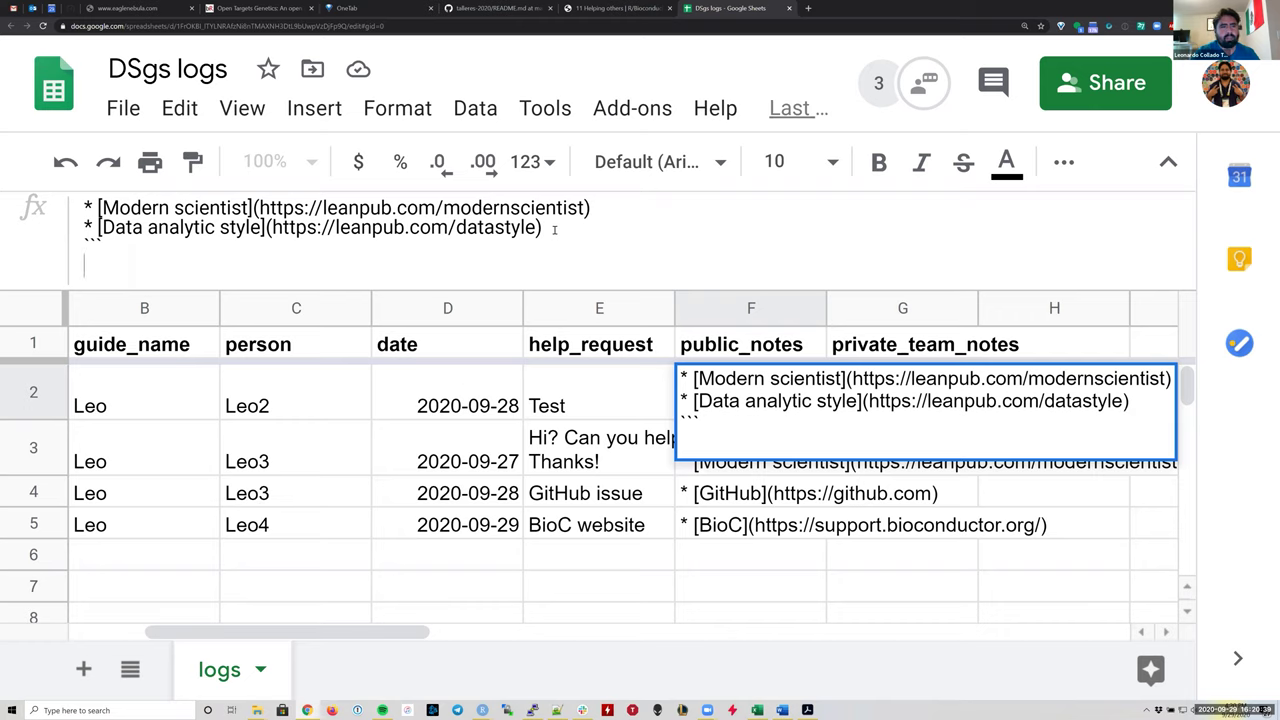
text(print("hola")
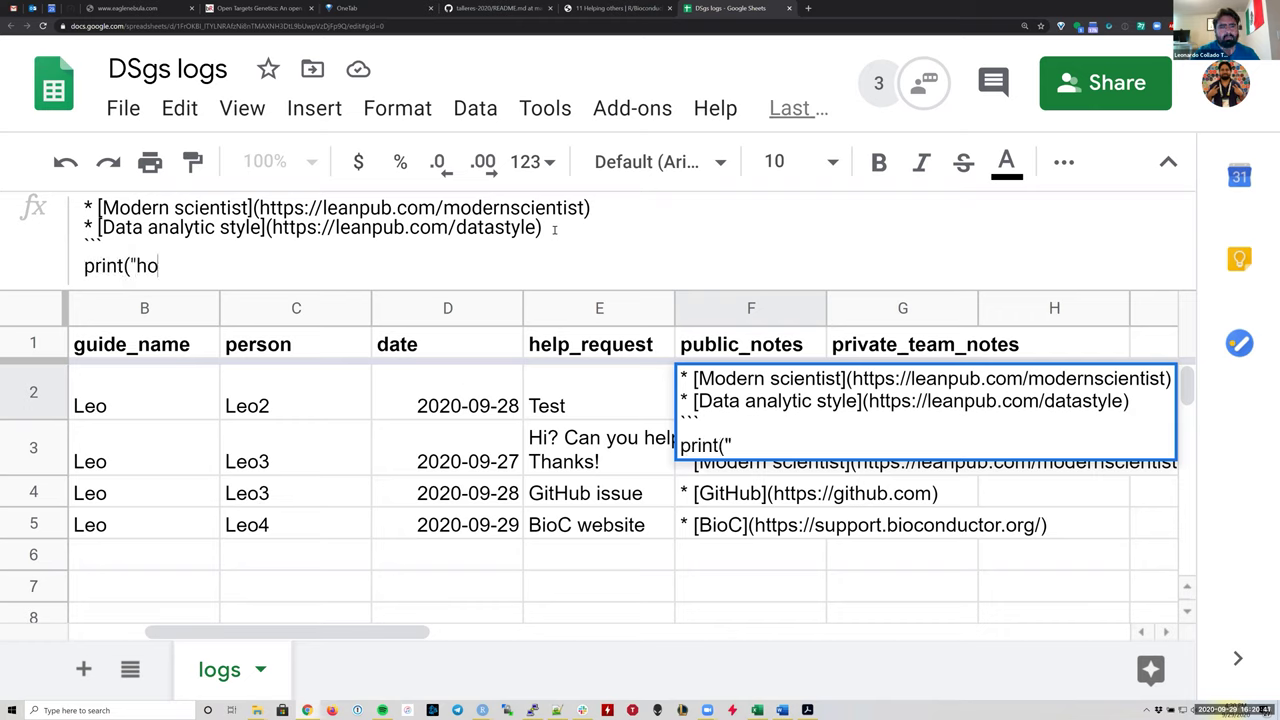
text())
key(ctrl+Return)
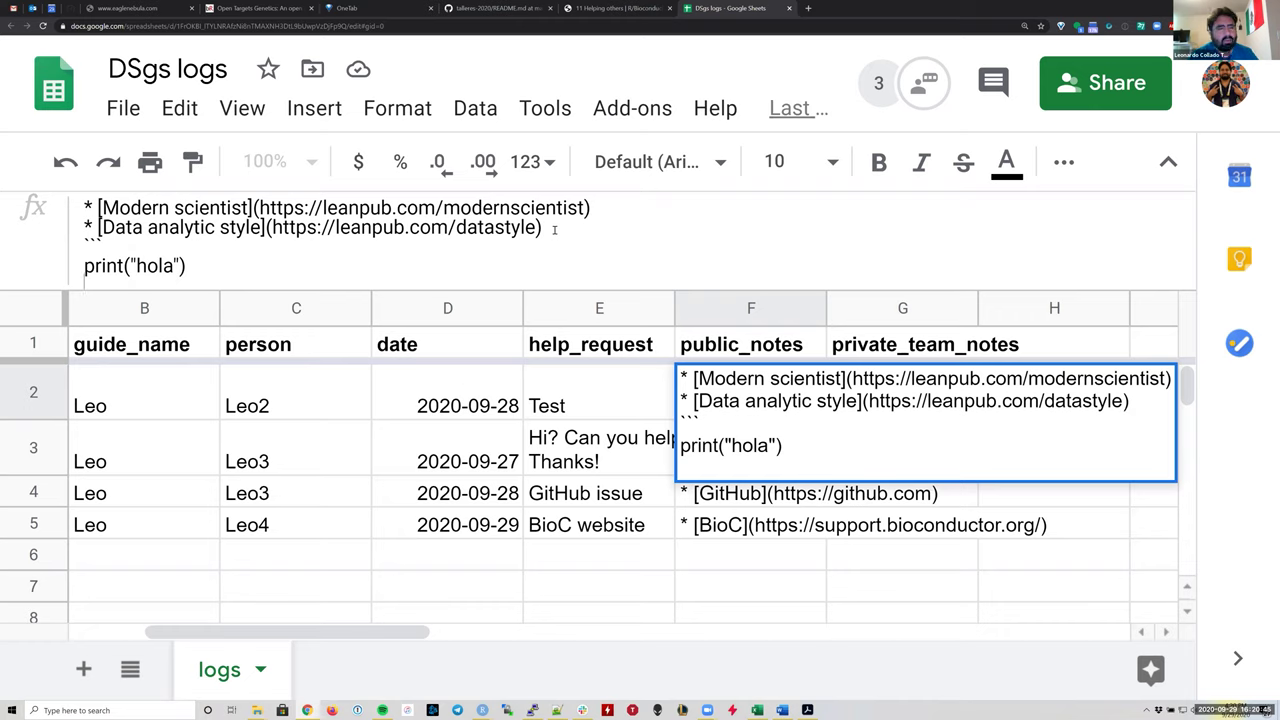
text(```)
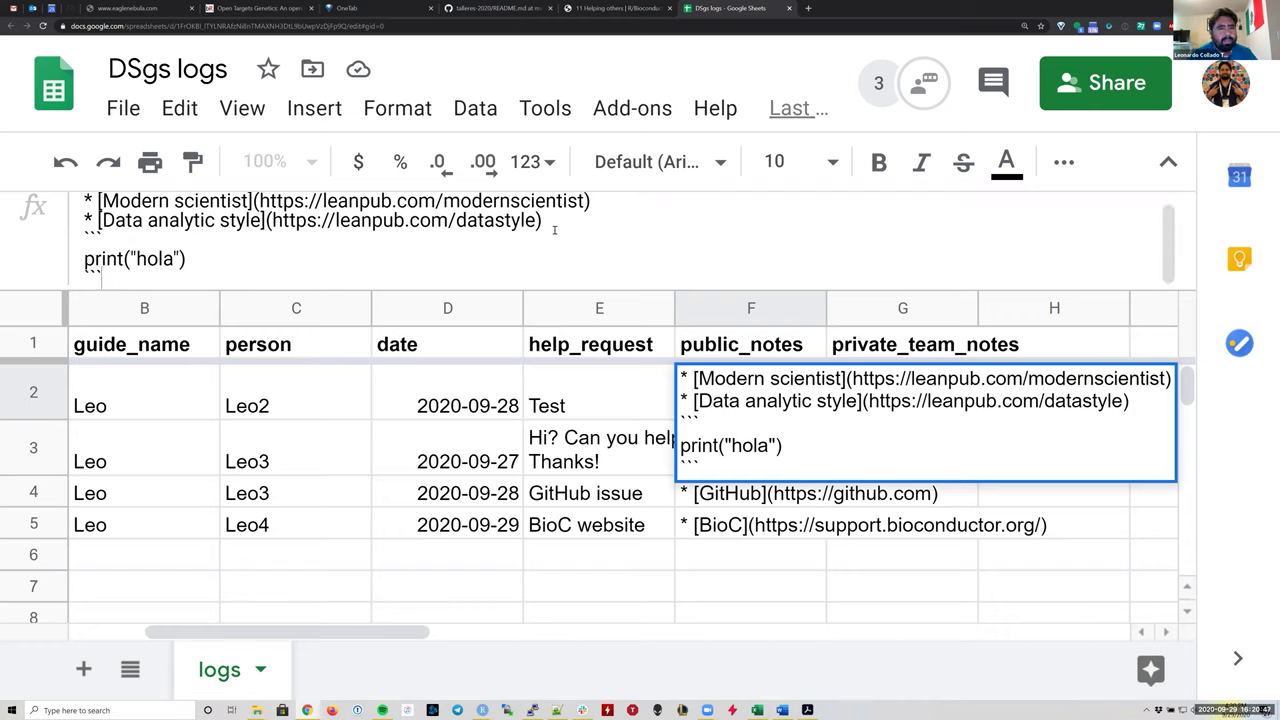
scroll(410, 228, up, 1)
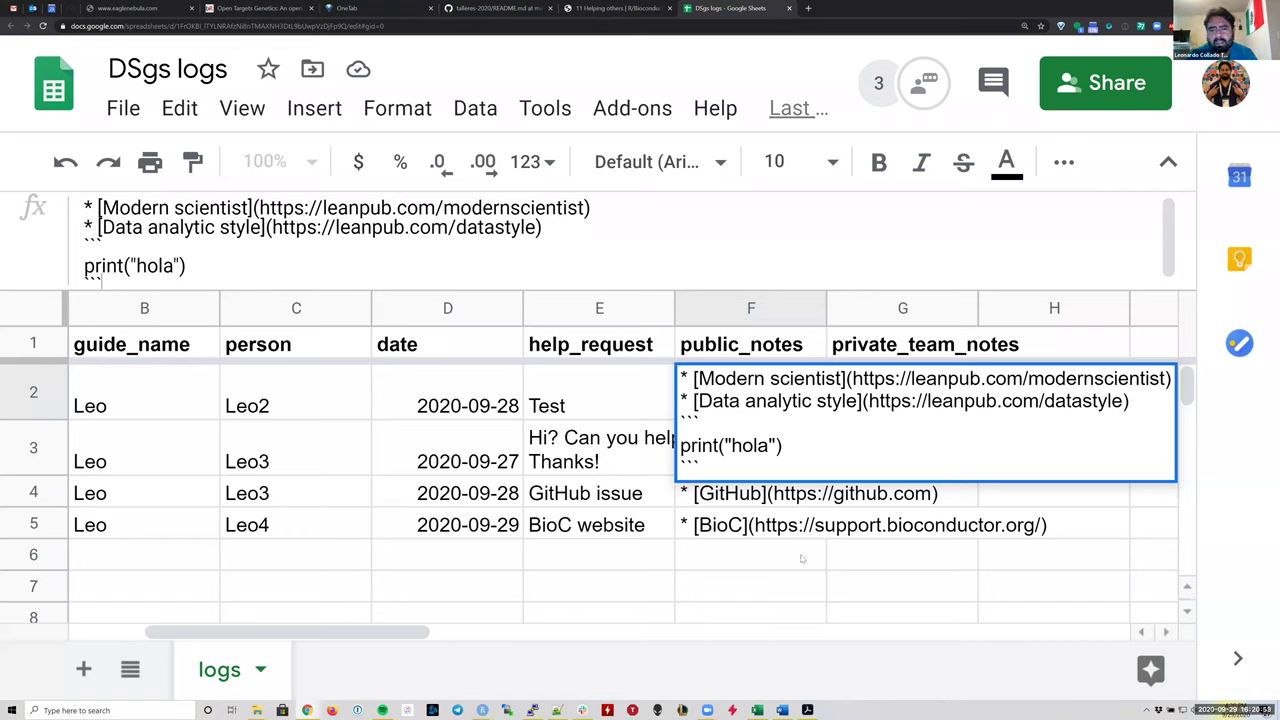
key(Return)
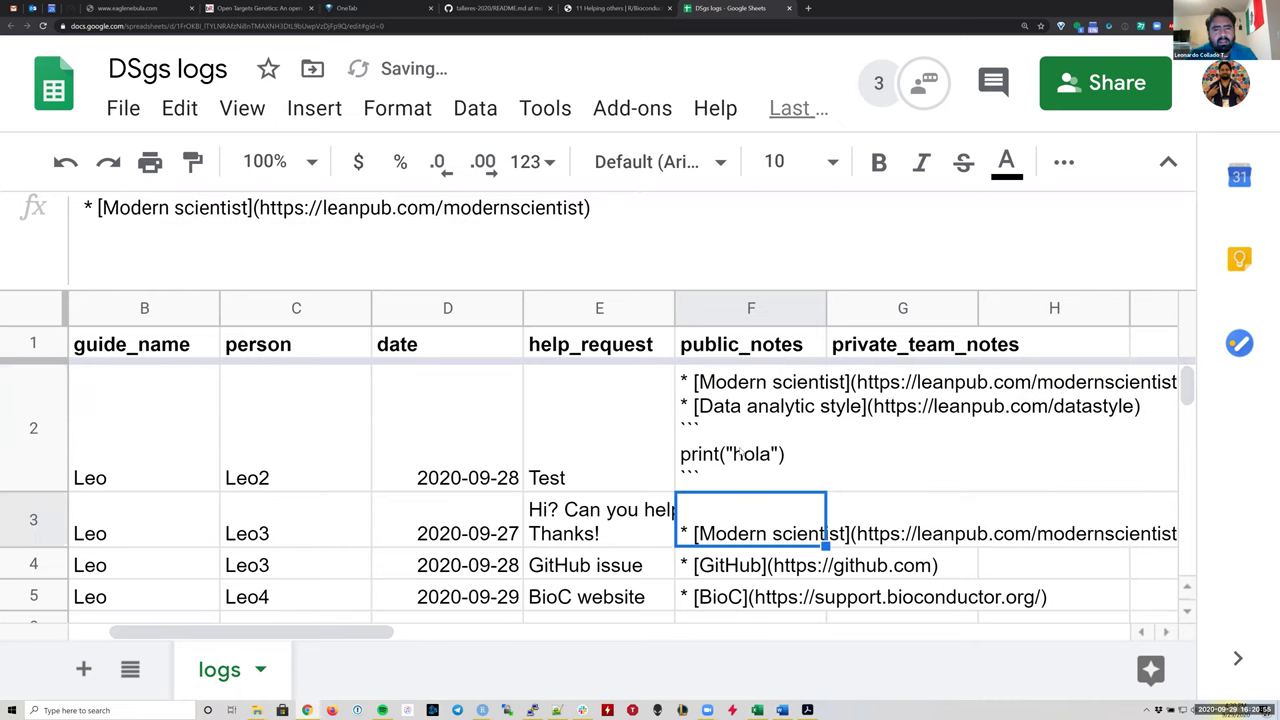
Add a blank line after the Data analytic style link in F2's notes.
click(752, 463)
click(588, 227)
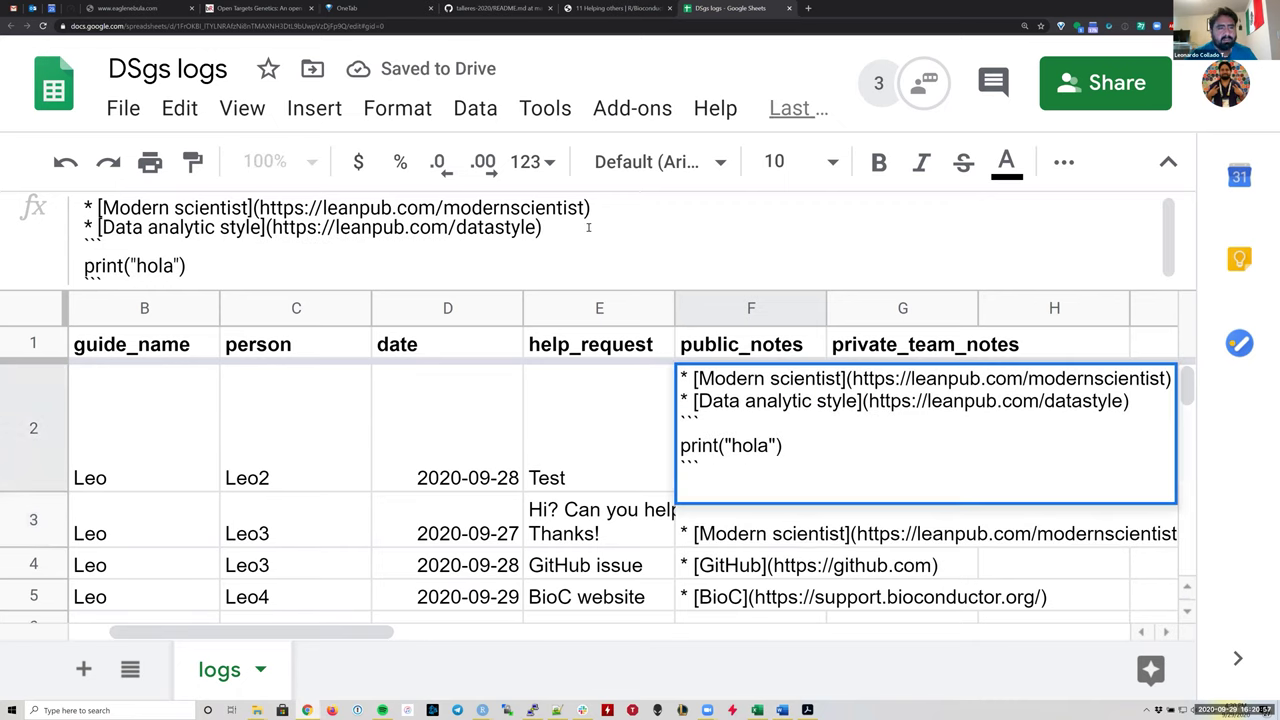
key(ctrl+Return)
Commit the reworked F2 notes and look over the multi-line contents of F2 and F3.
click(776, 565)
click(788, 459)
scroll(768, 443, down, 1)
scroll(767, 438, down, 1)
scroll(767, 438, up, 2)
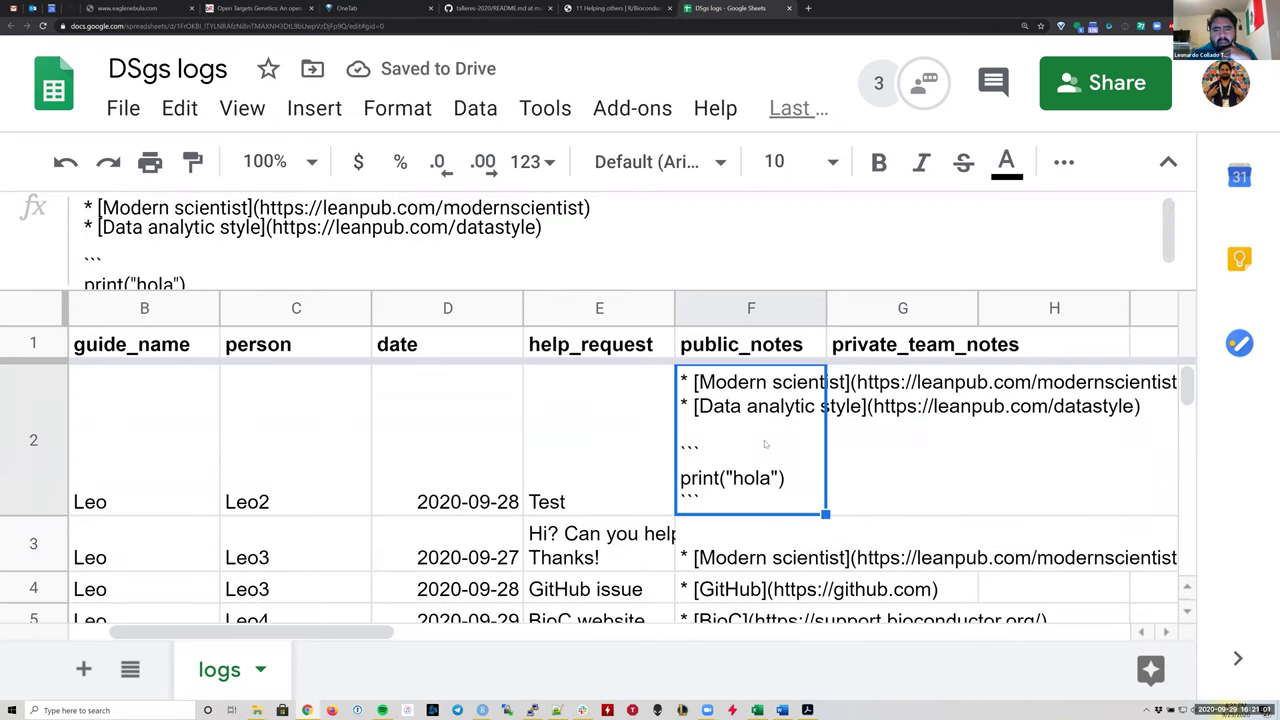
scroll(767, 438, down, 1)
scroll(768, 438, up, 1)
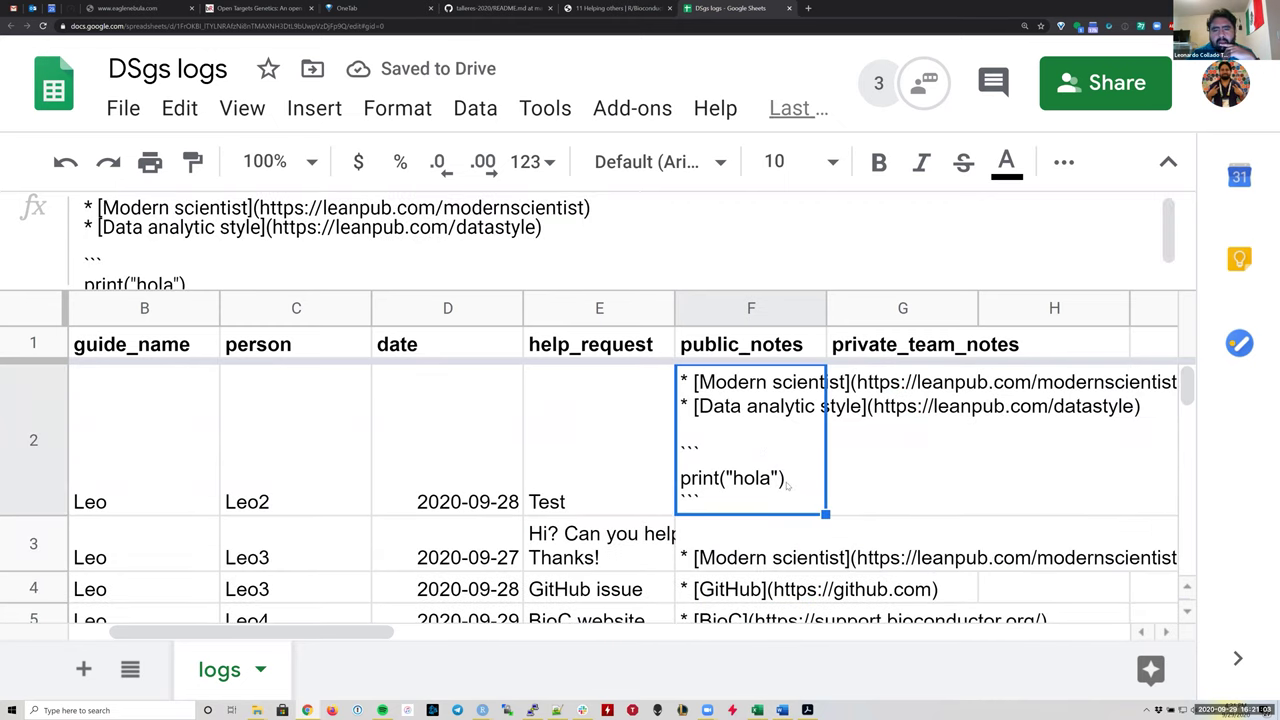
click(766, 550)
click(748, 486)
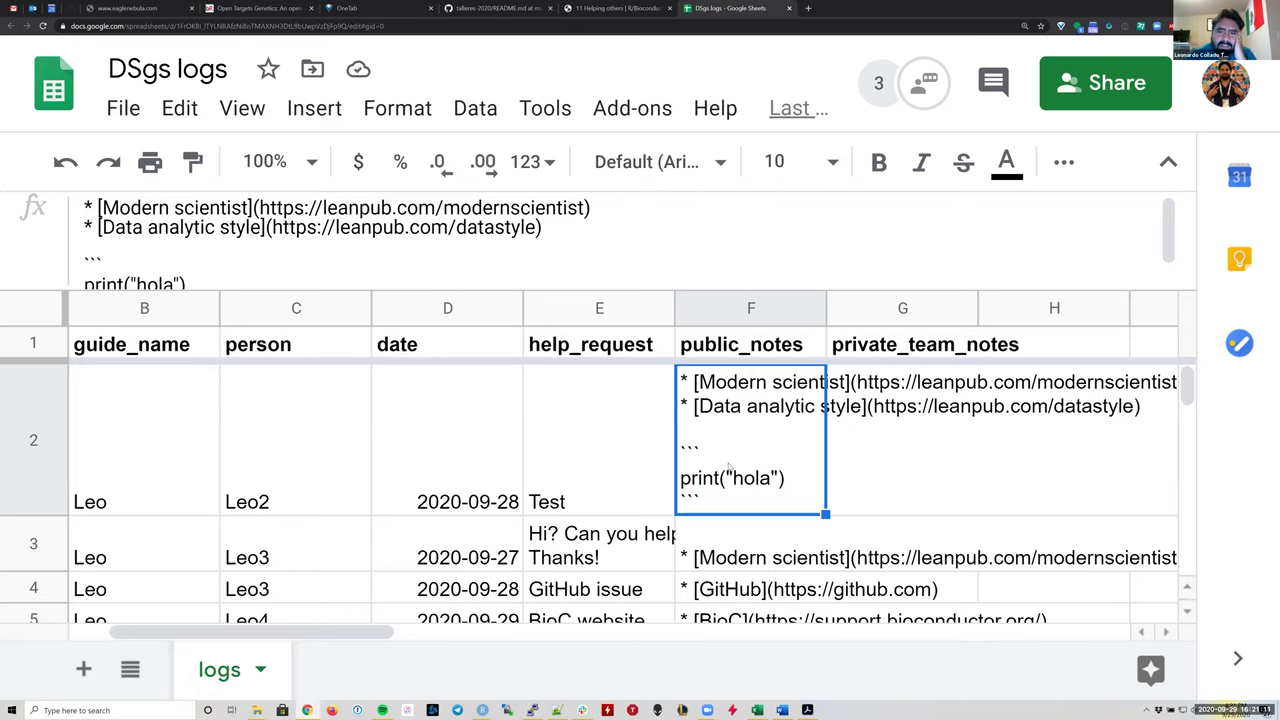
scroll(730, 472, down, 2)
scroll(735, 468, up, 2)
scroll(731, 467, down, 2)
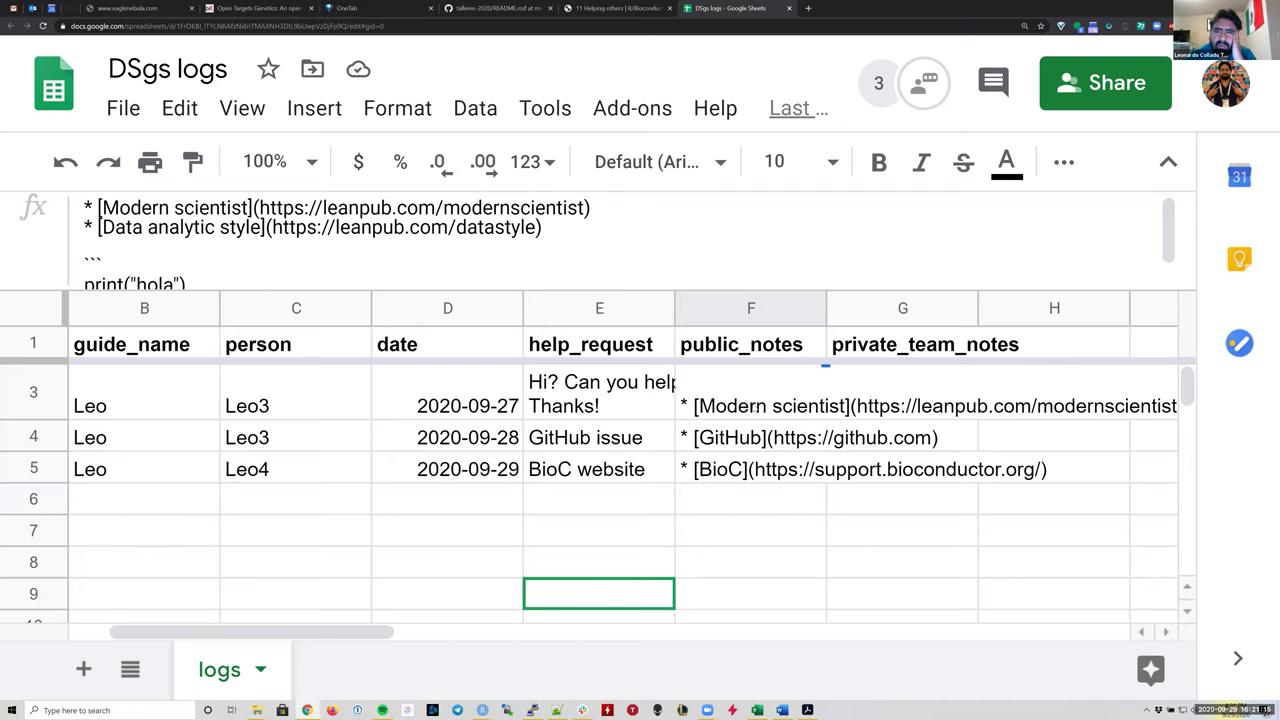
Review the public notes in F3–F5, the guide name in B5 and row 5's private team notes.
click(752, 410)
scroll(745, 428, up, 2)
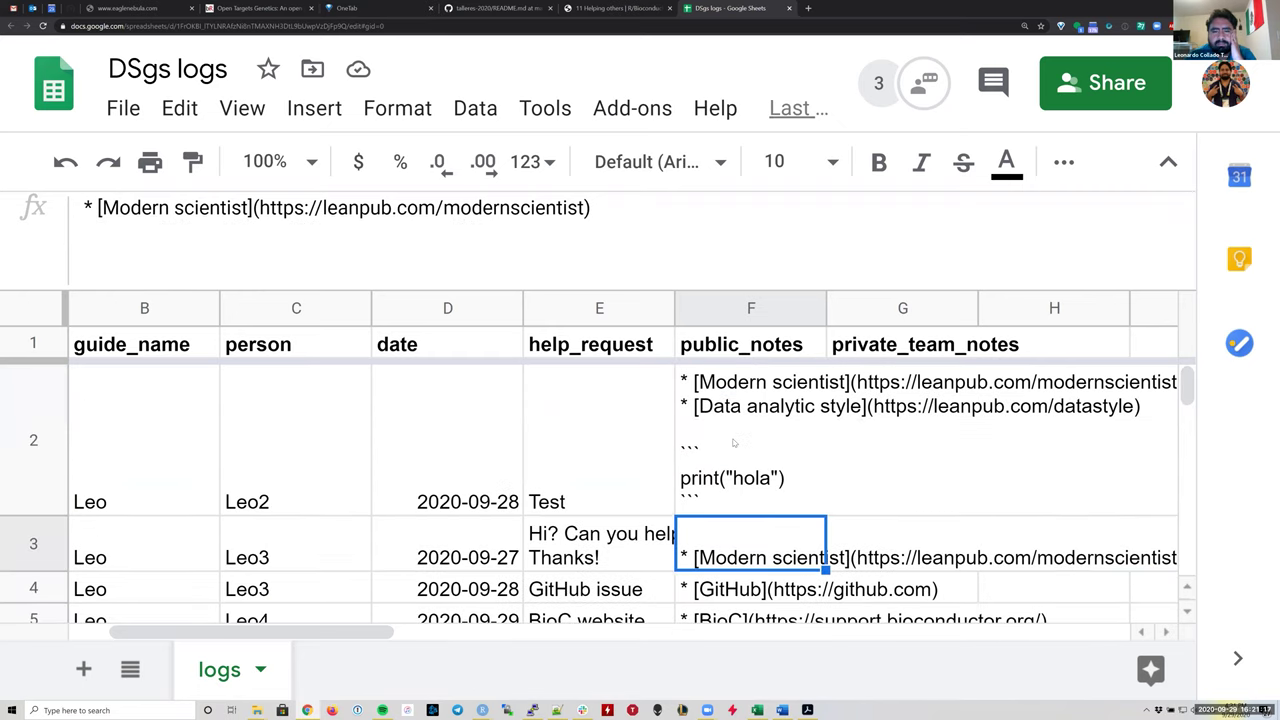
scroll(733, 443, down, 2)
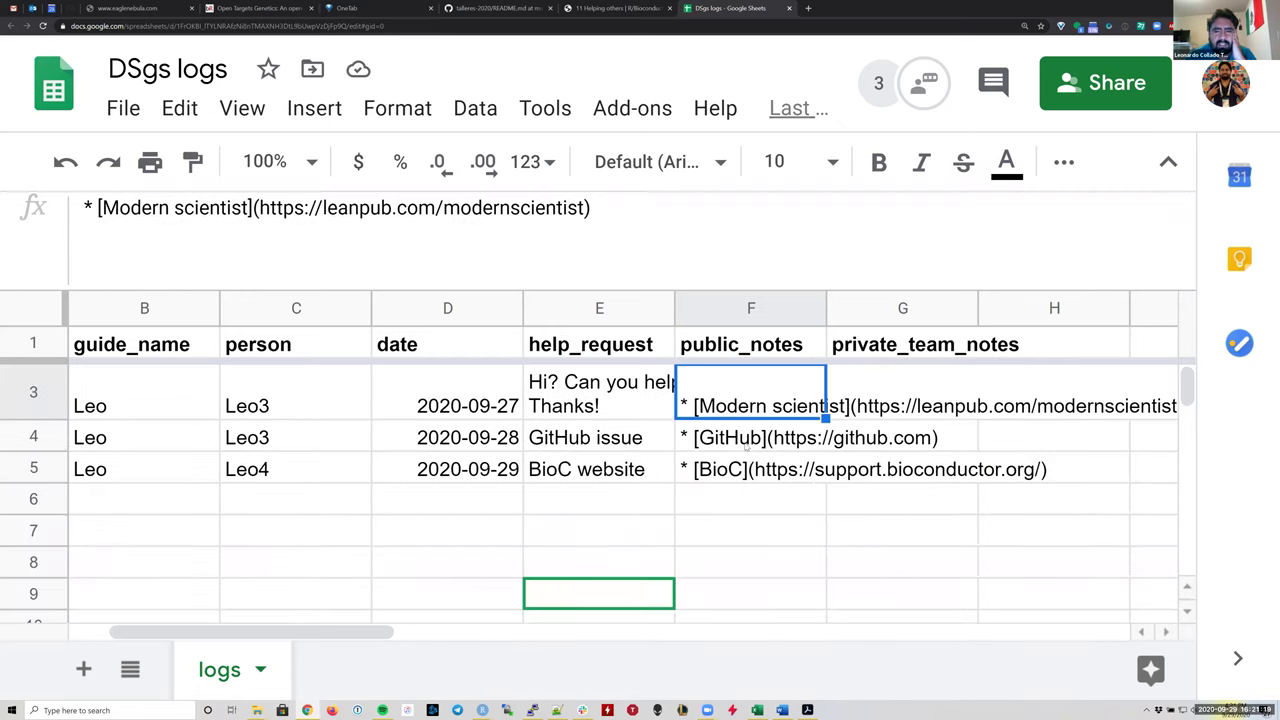
click(745, 448)
click(758, 469)
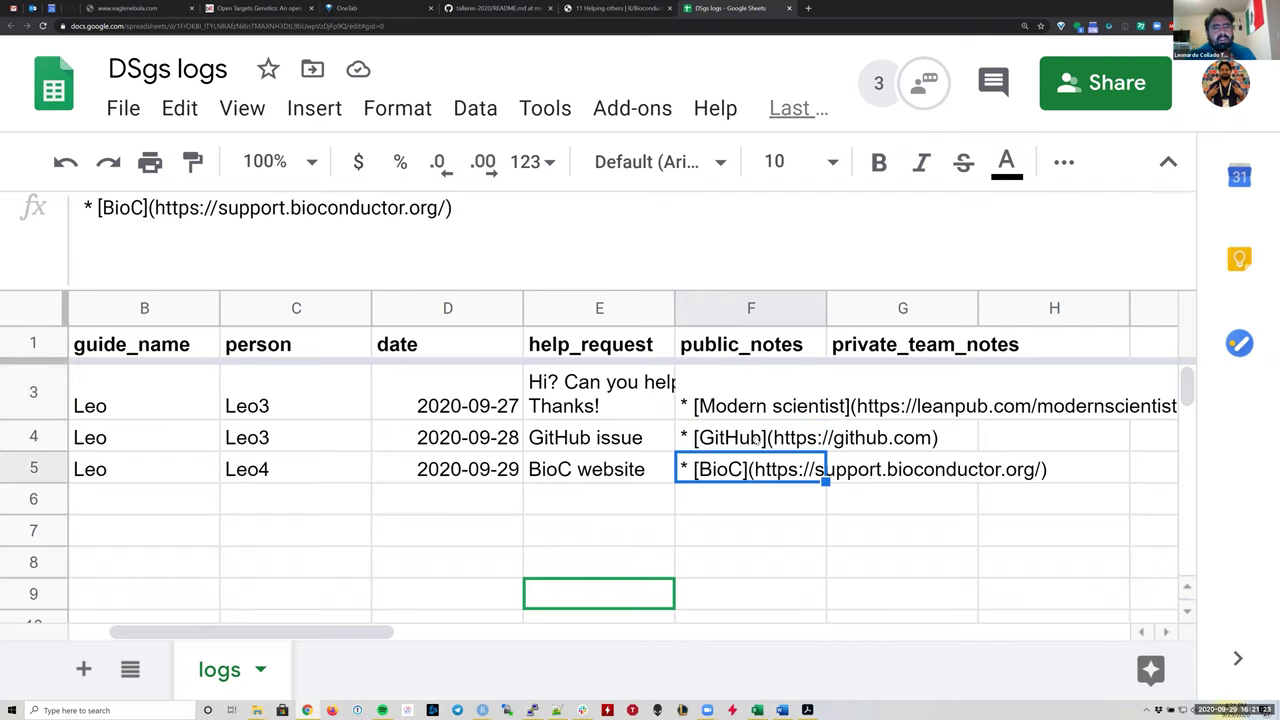
scroll(756, 441, up, 1)
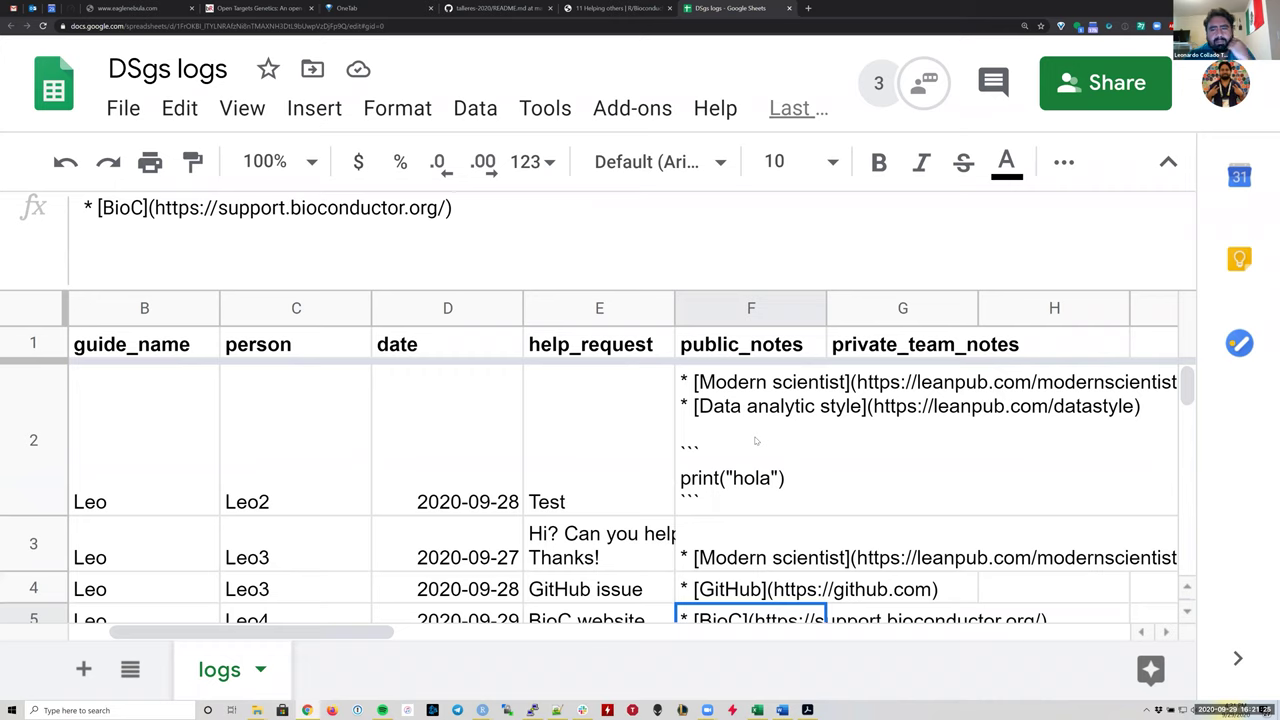
scroll(756, 441, down, 3)
scroll(754, 440, up, 3)
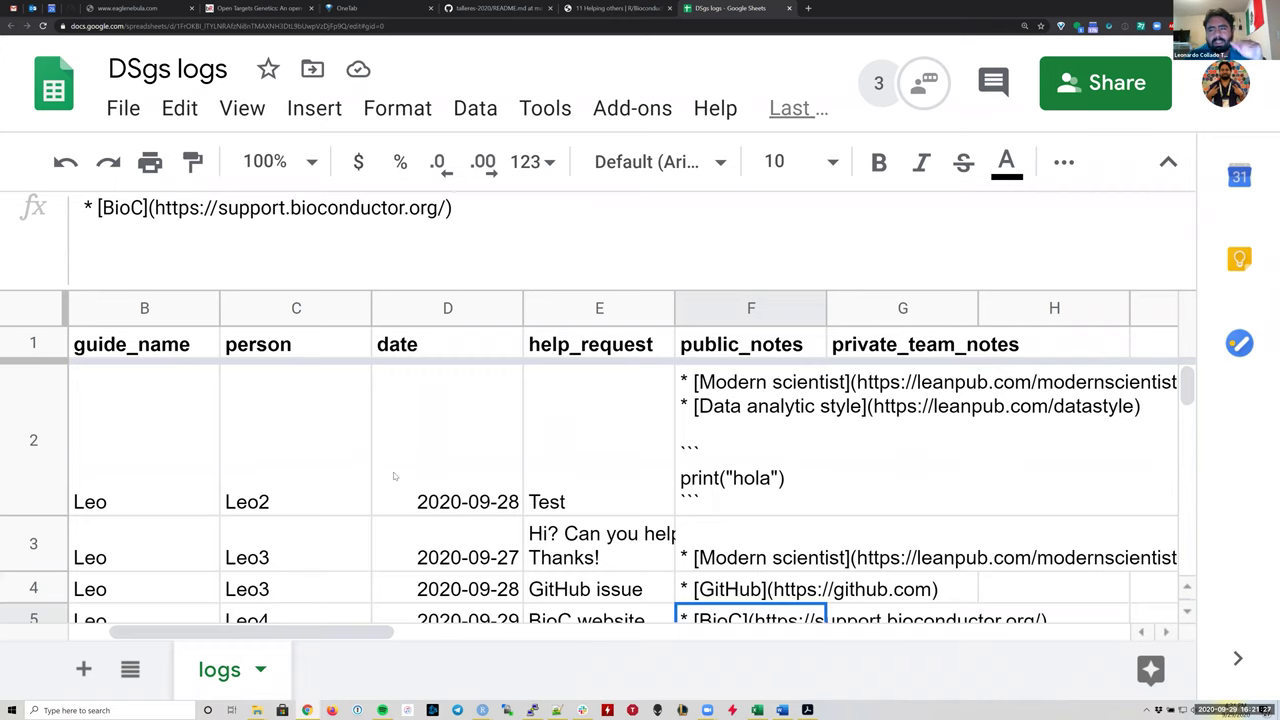
scroll(412, 465, down, 1)
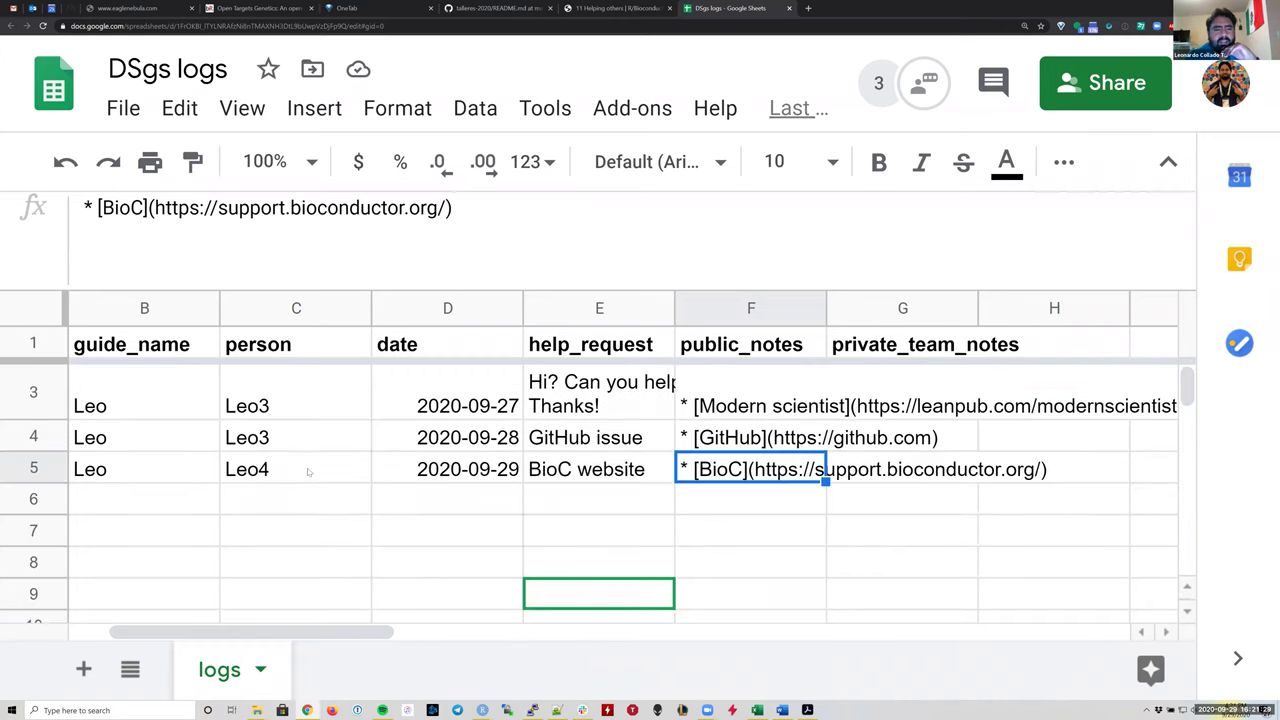
click(194, 483)
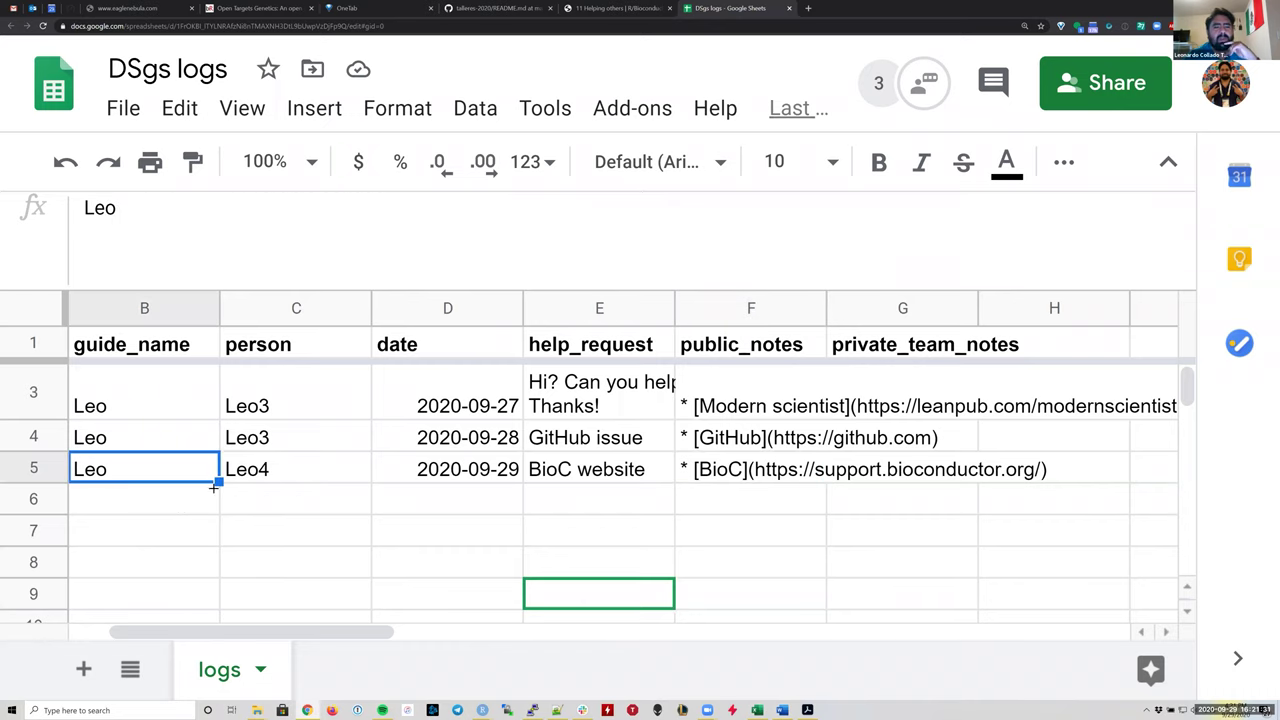
click(858, 478)
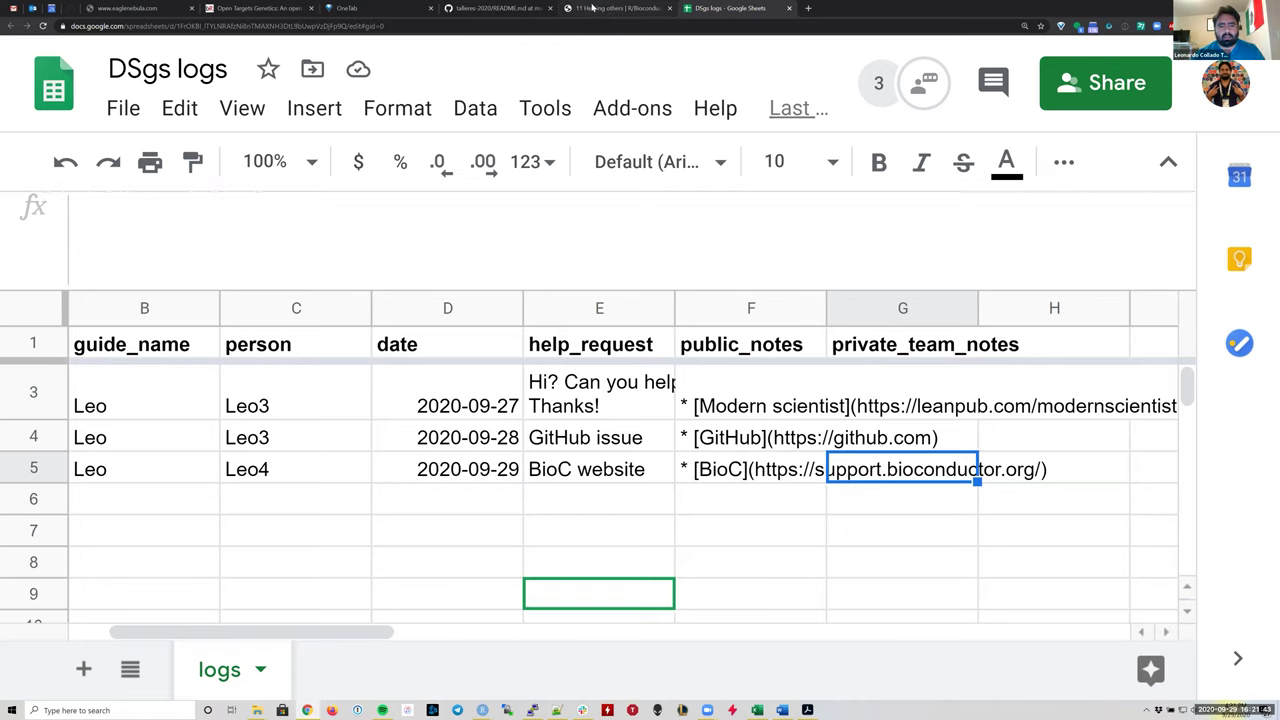
Open github.com/lcolladotor/DSgs_logs in a new browser tab from the 'ds' address suggestion.
key(ctrl+t)
text(ds)
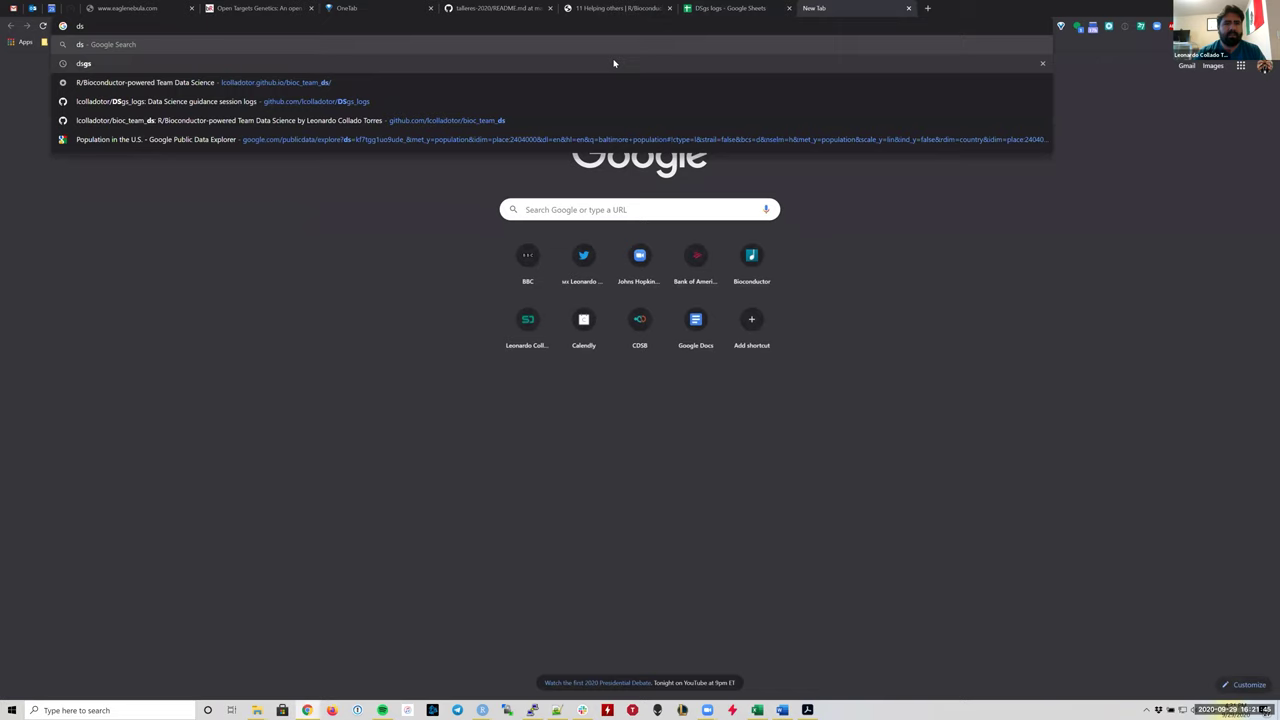
key(Down)
key(Down)
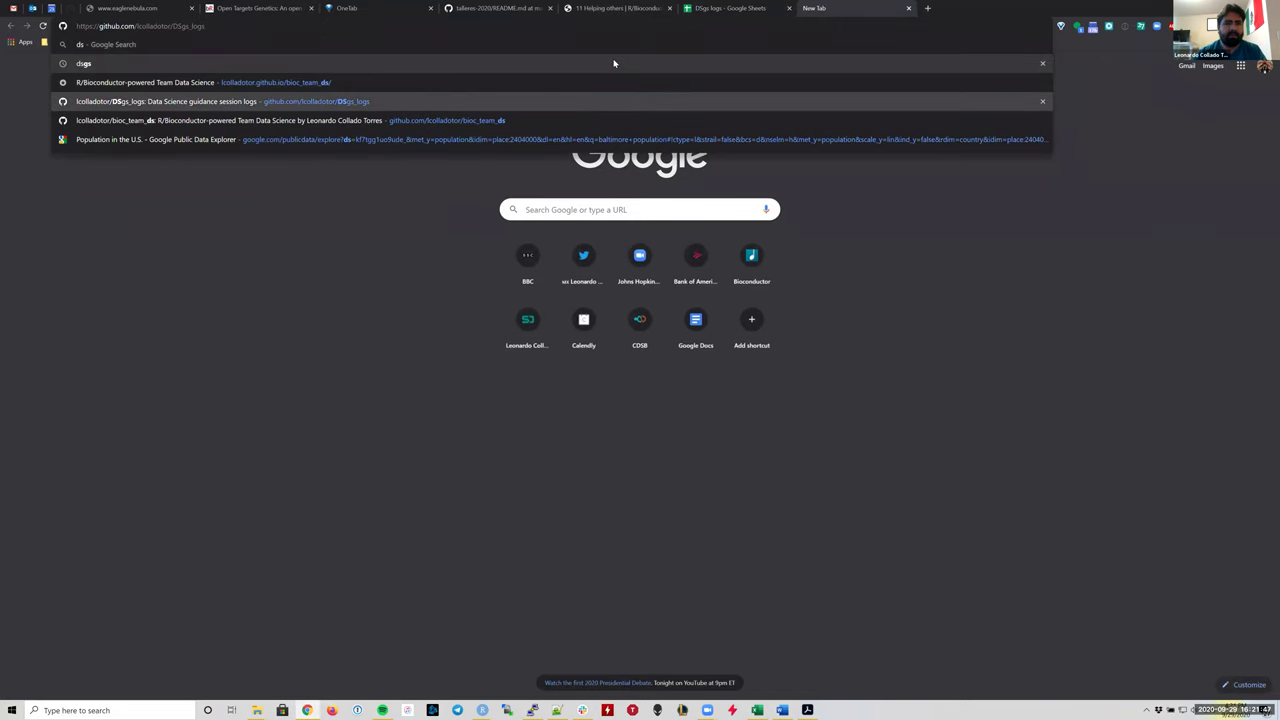
key(Return)
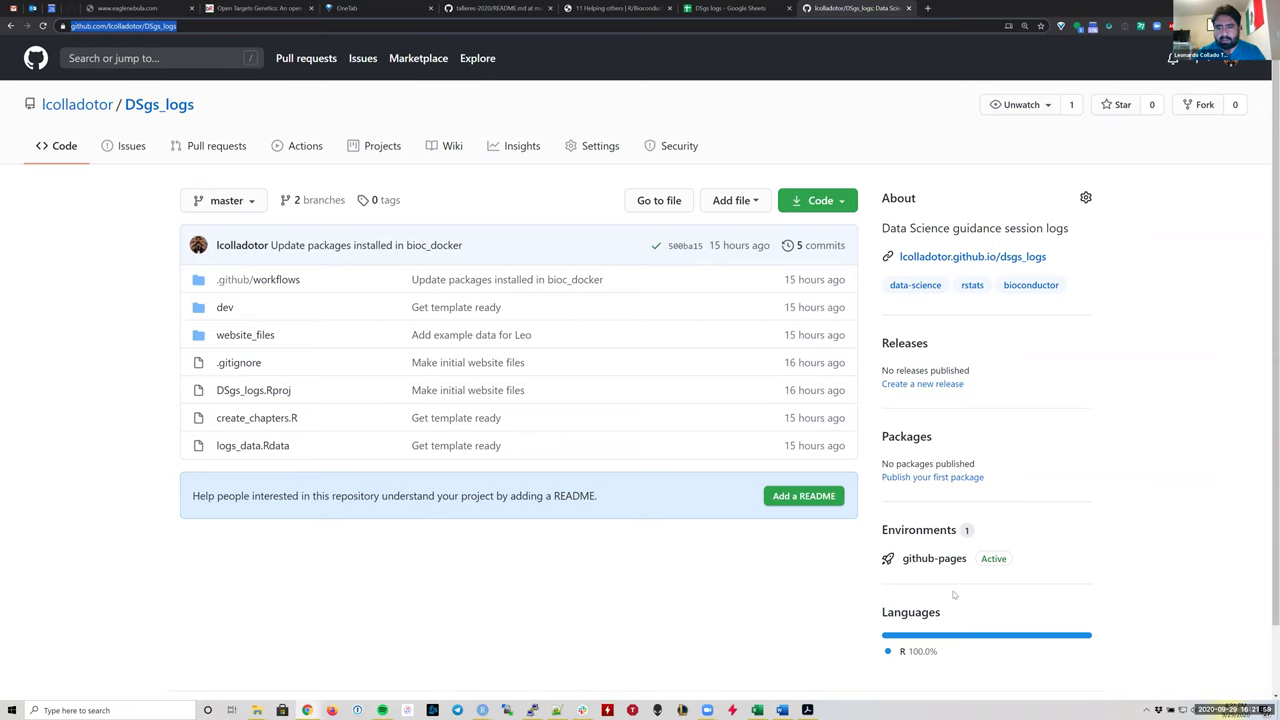
key(Return)
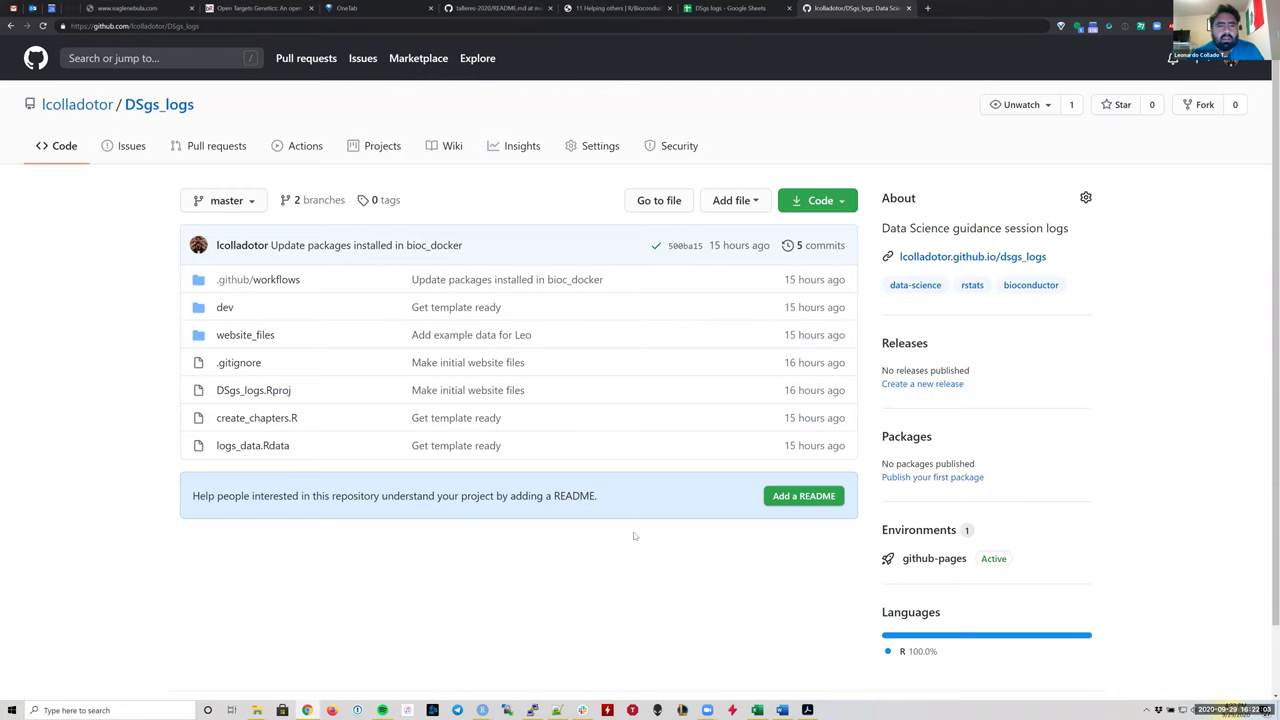
scroll(620, 510, down, 1)
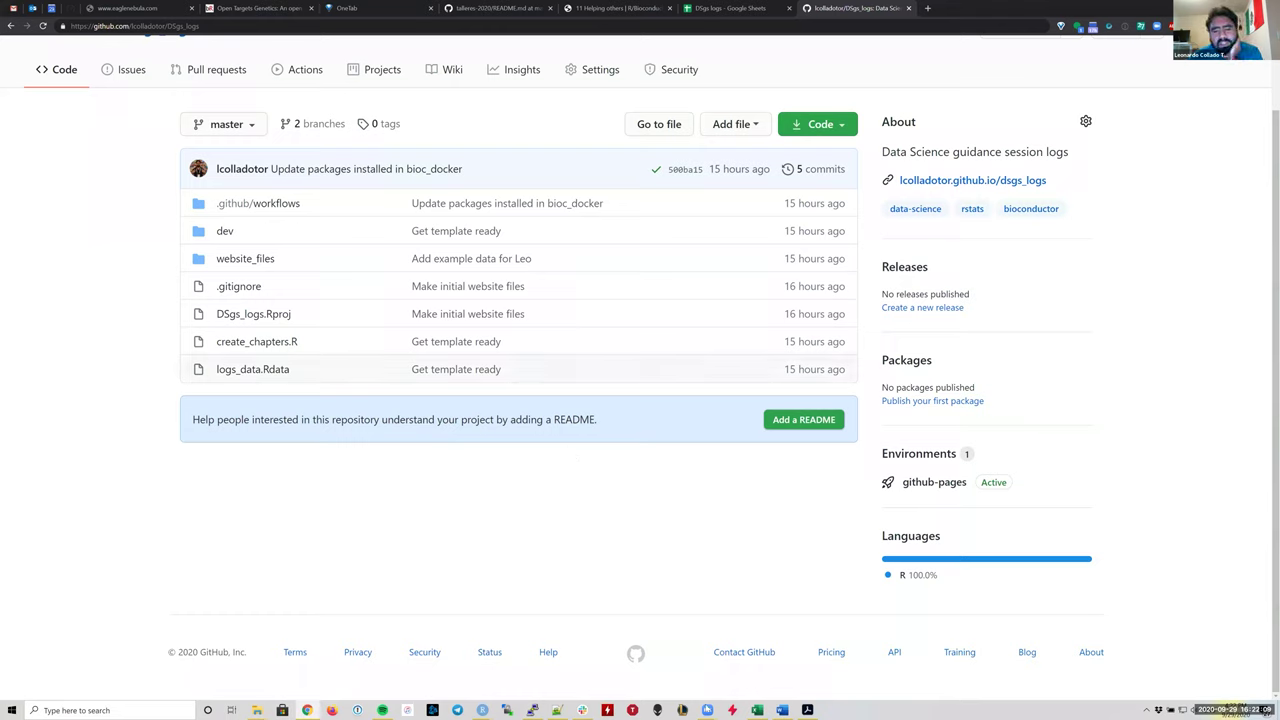
Bring the DSgs_logs RStudio project forward, enlarge its text and maximize the window.
mouse_move(478, 708)
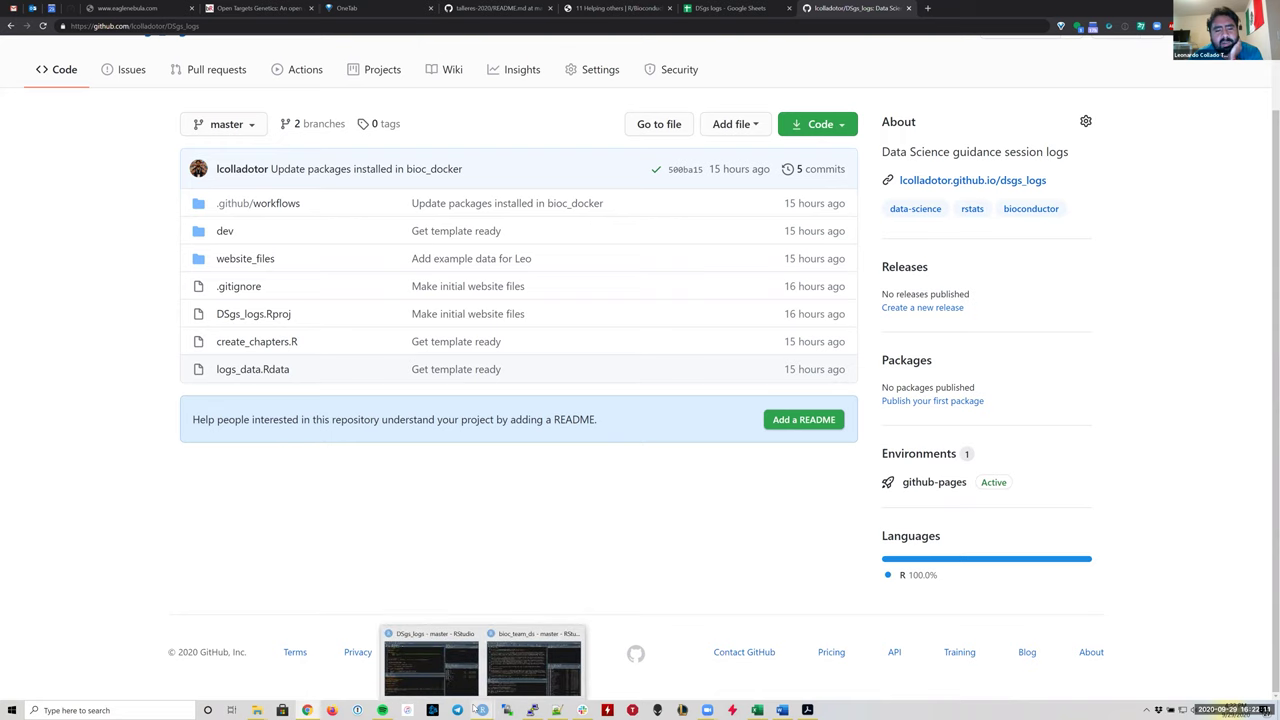
click(444, 676)
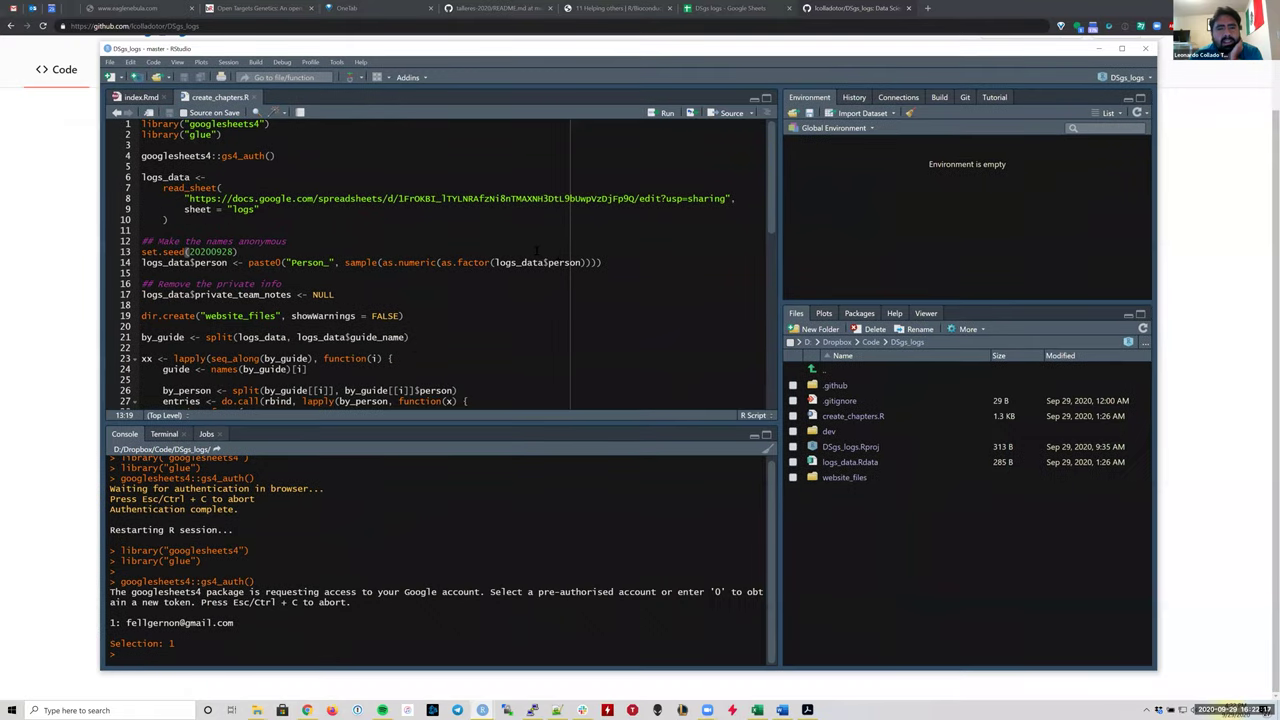
key(Up)
key(Up)
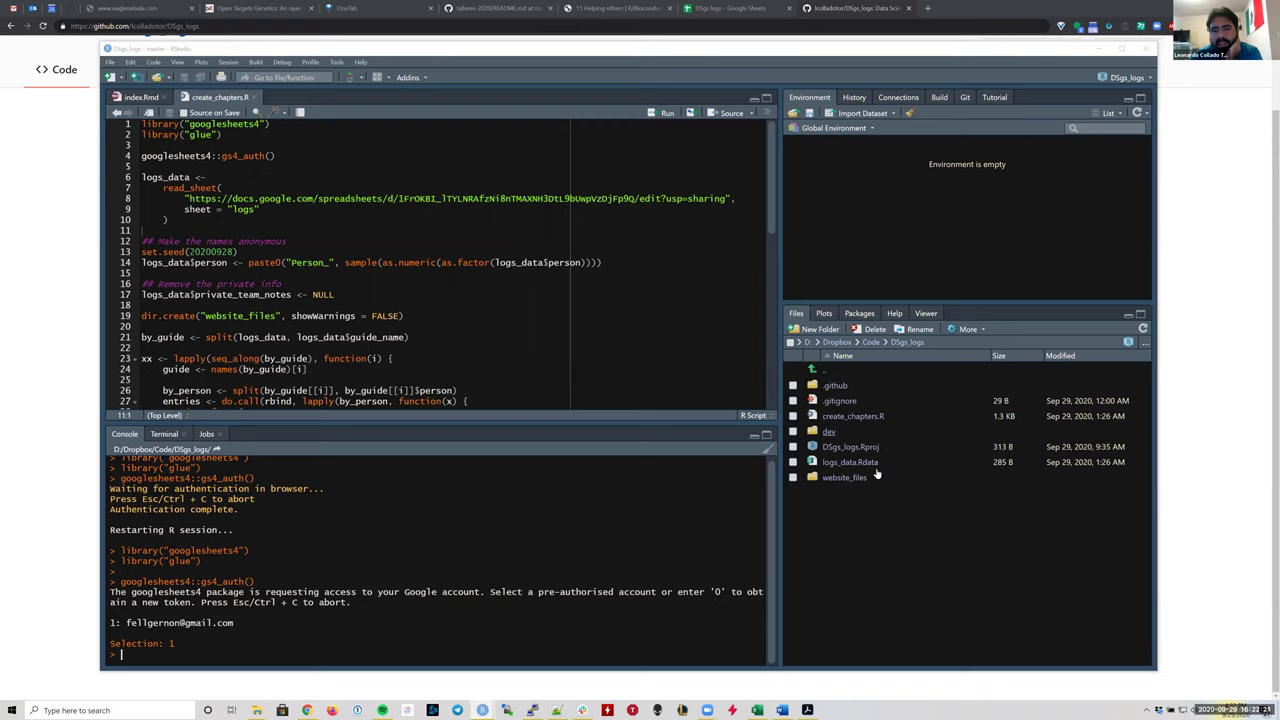
click(440, 243)
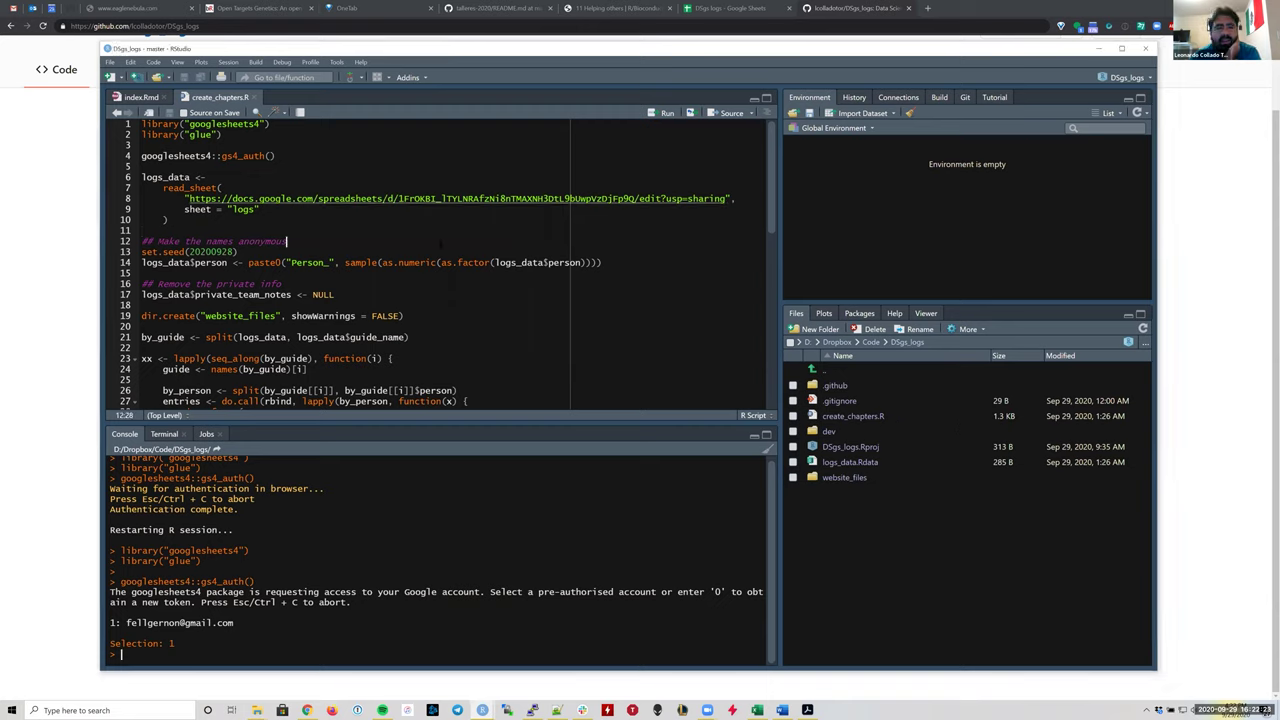
text(==)
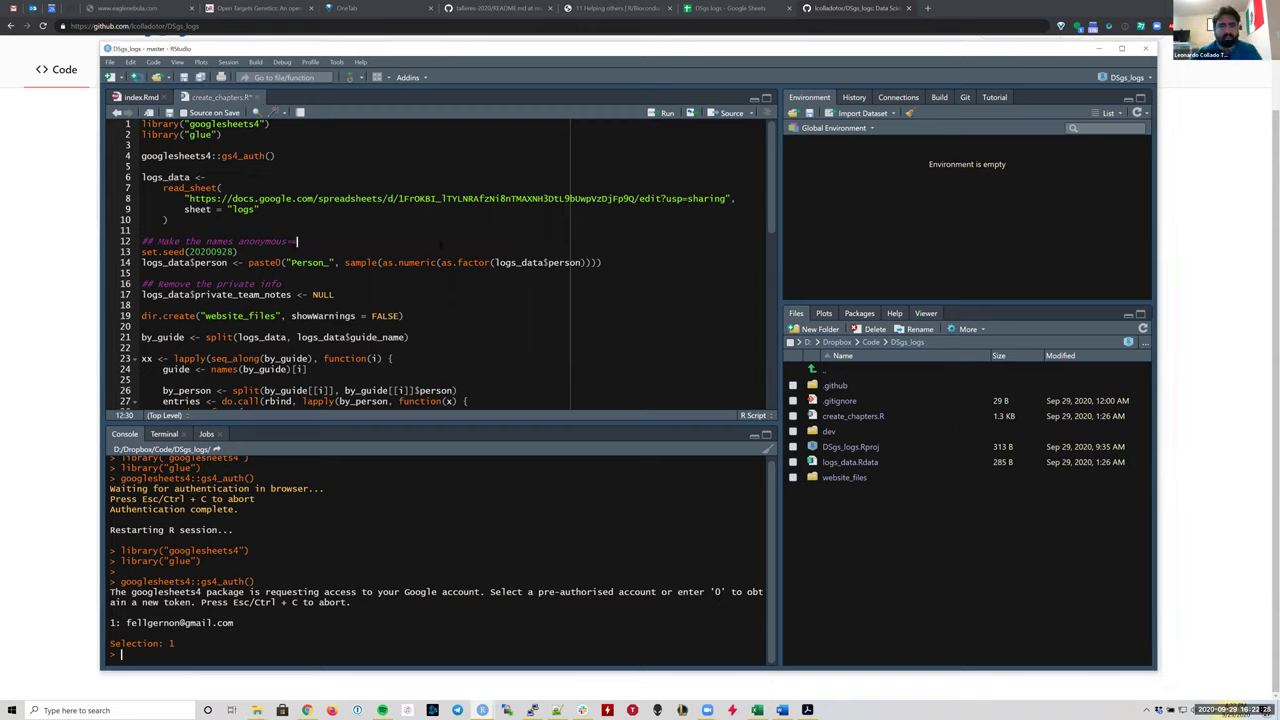
key(ctrl+z)
key(ctrl+plus)
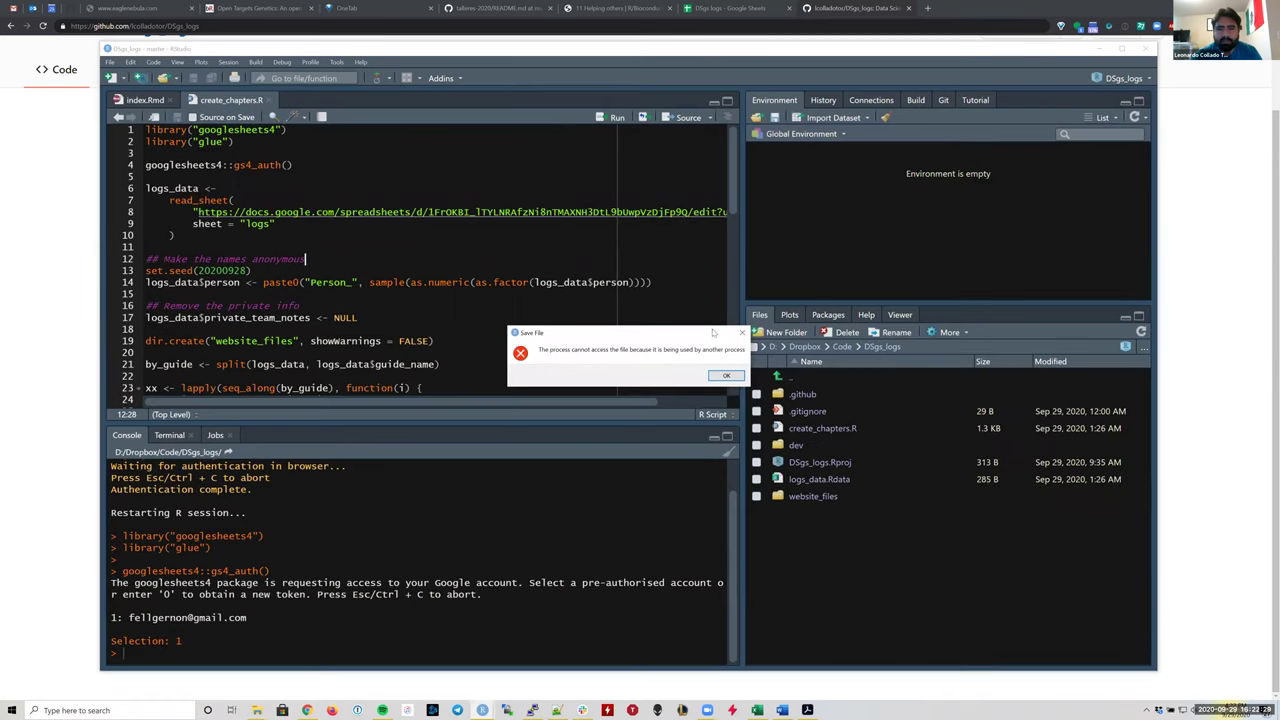
click(743, 333)
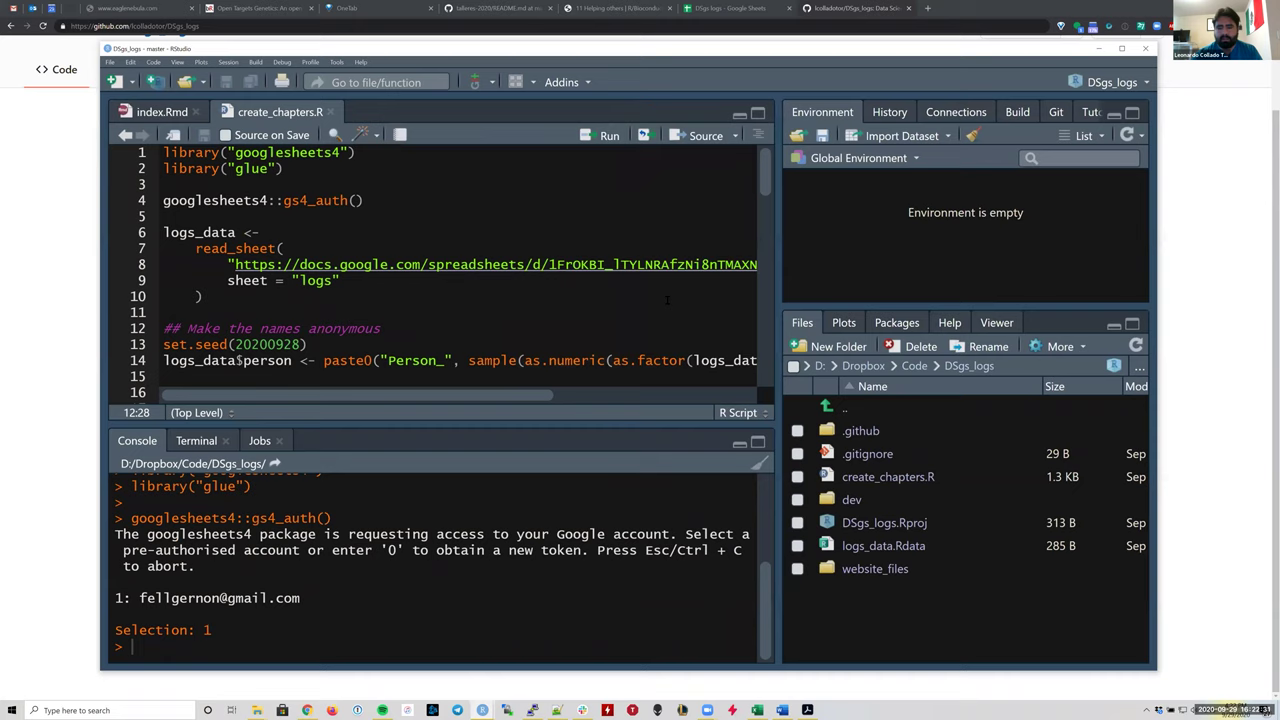
key(ctrl+plus)
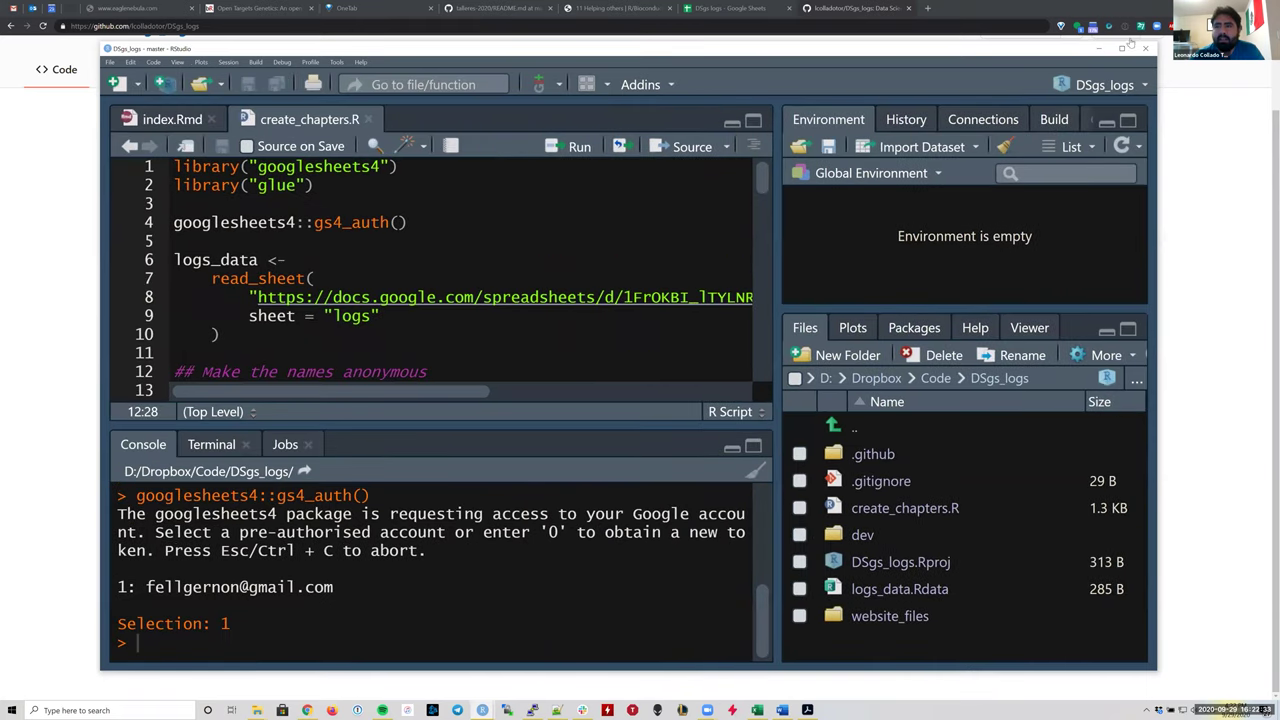
key(super+Up)
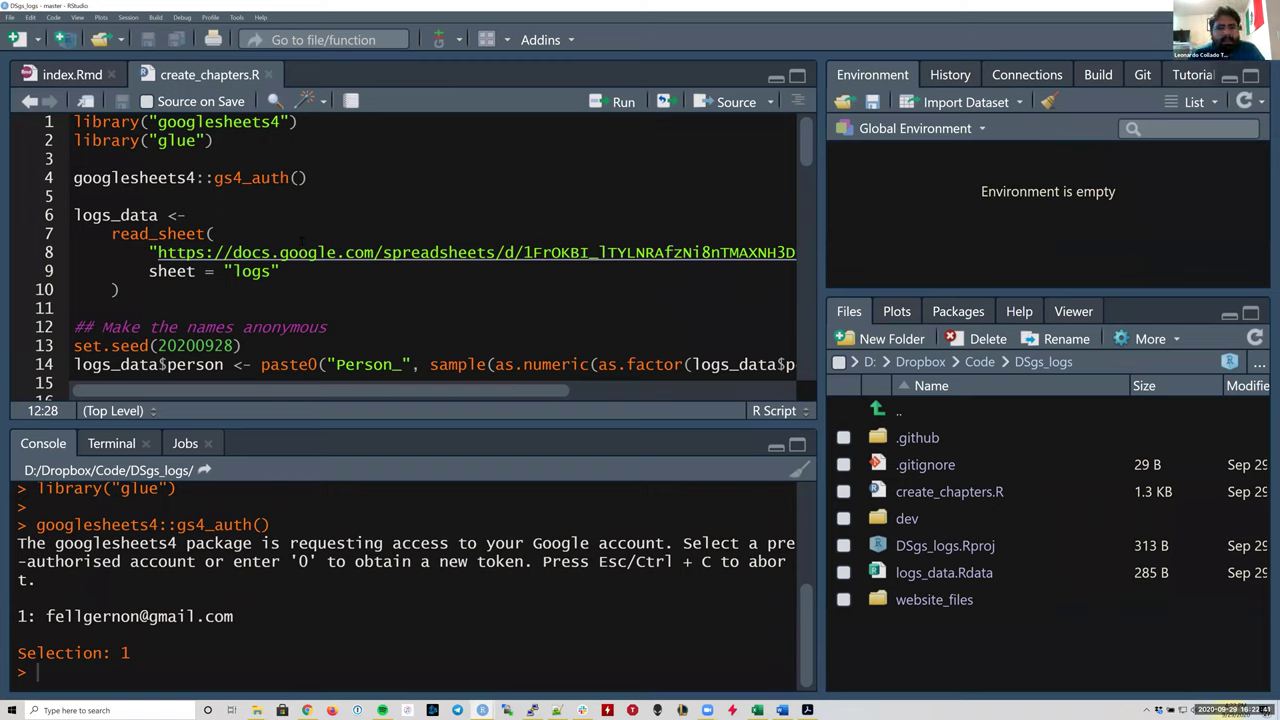
Review create_chapters.R's googlesheets and gs4_auth lines, then start a new Terminal session.
drag(560, 393, 751, 368)
drag(610, 380, 250, 365)
click(308, 156)
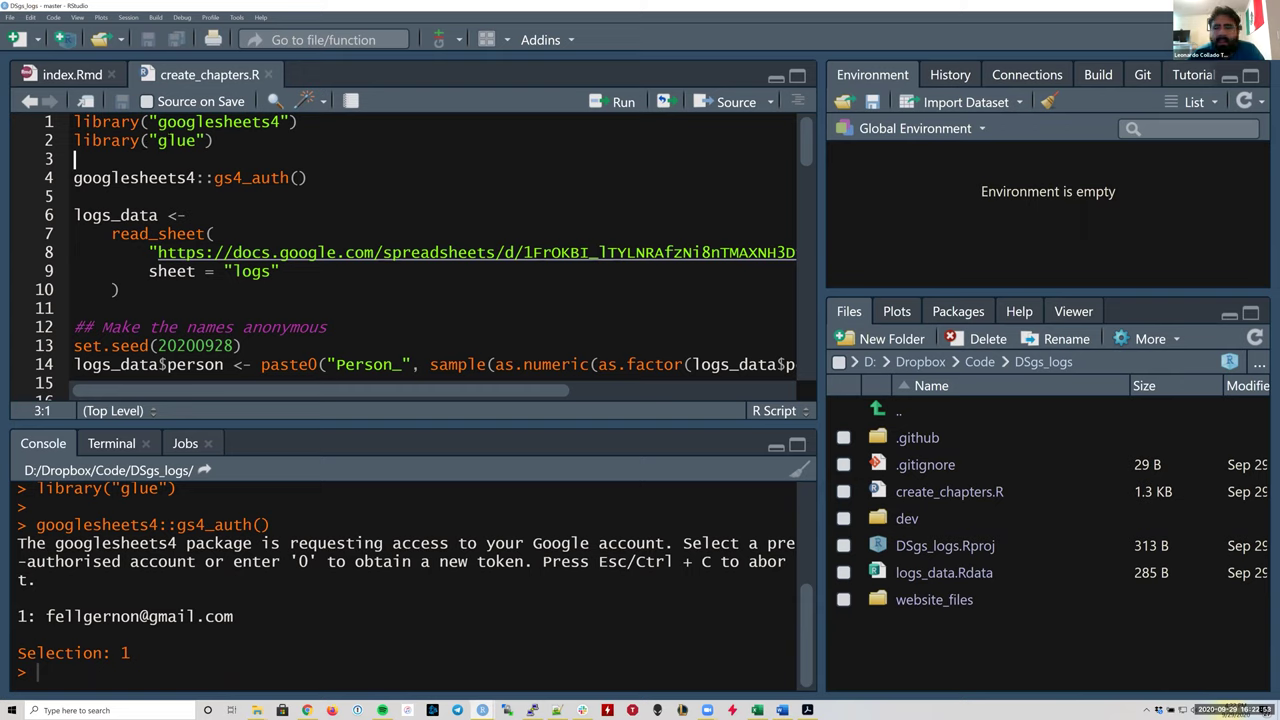
drag(158, 121, 281, 121)
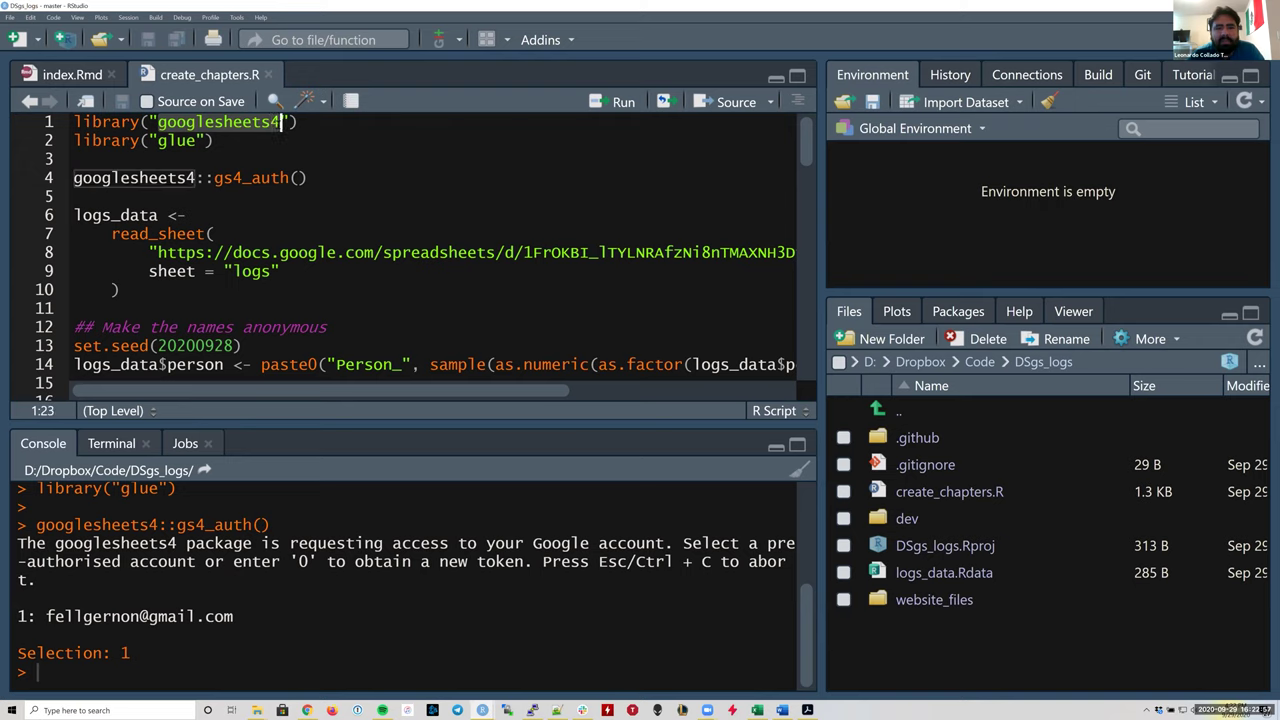
click(280, 177)
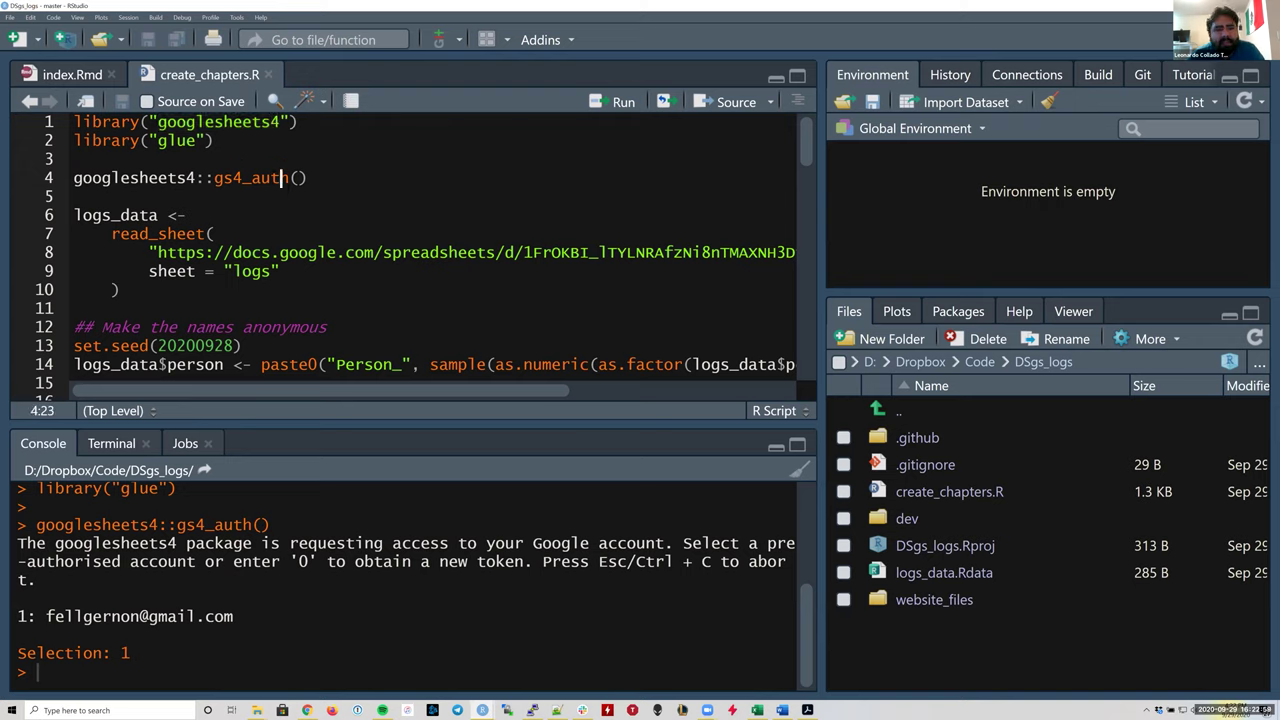
click(352, 177)
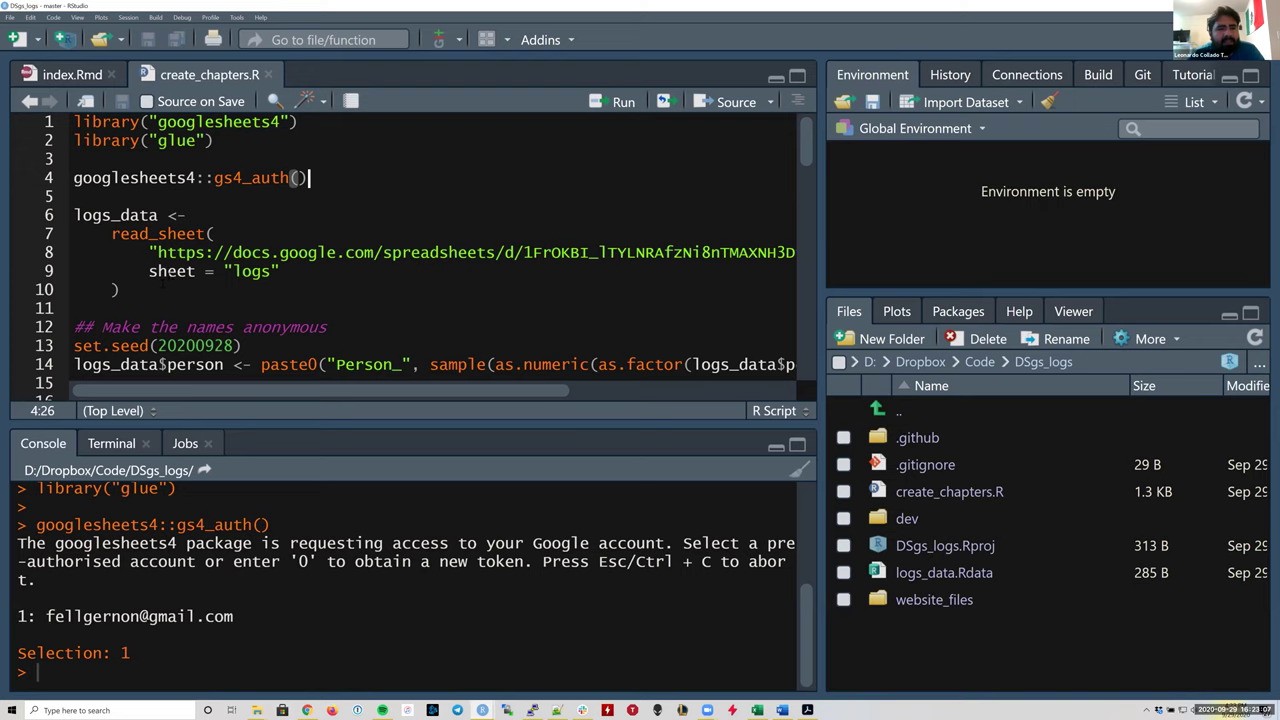
scroll(168, 276, down, 1)
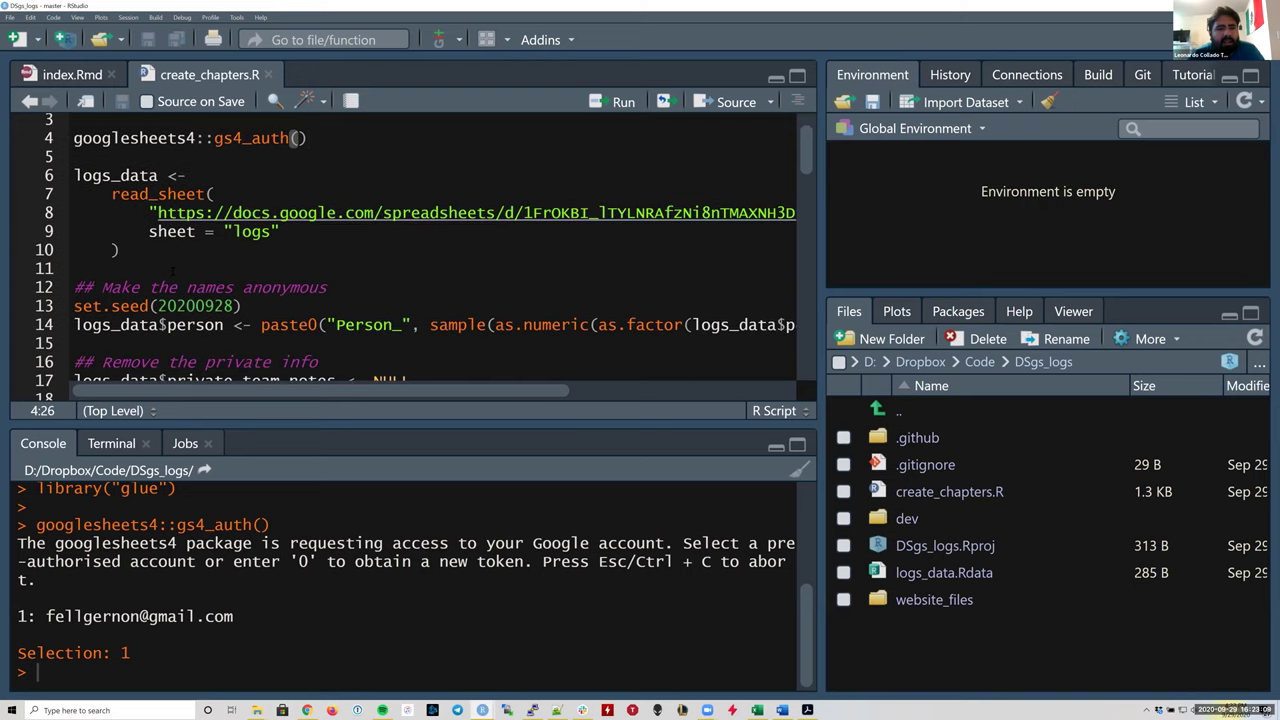
scroll(175, 266, down, 15)
scroll(181, 262, down, 2)
scroll(181, 262, up, 18)
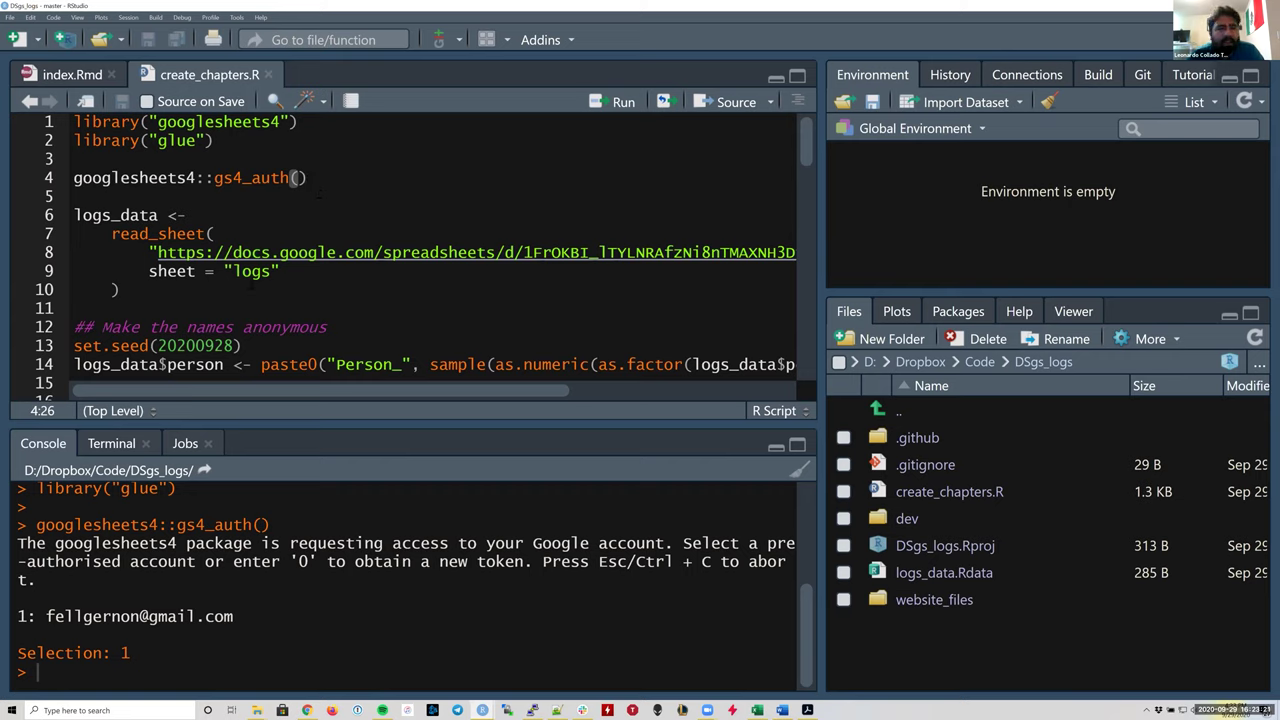
click(120, 443)
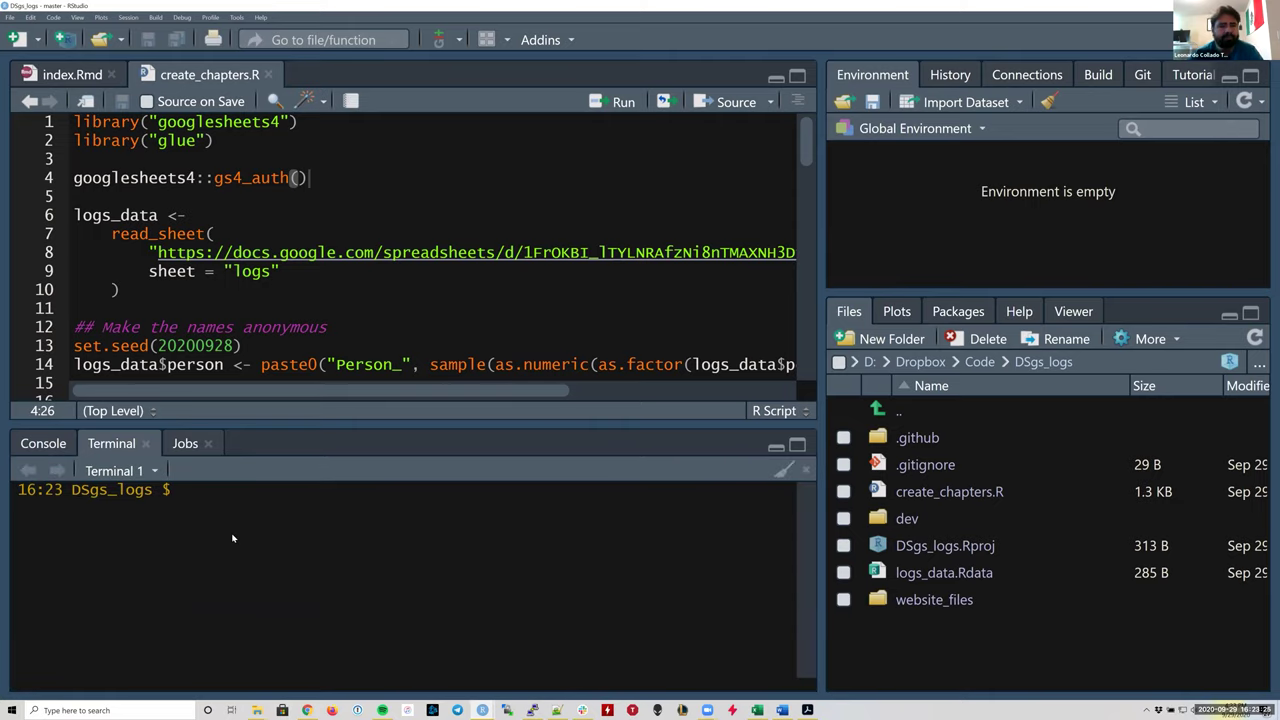
Run Rscript create_chapters.R in the terminal, then open the website_files folder.
text(Rscript )
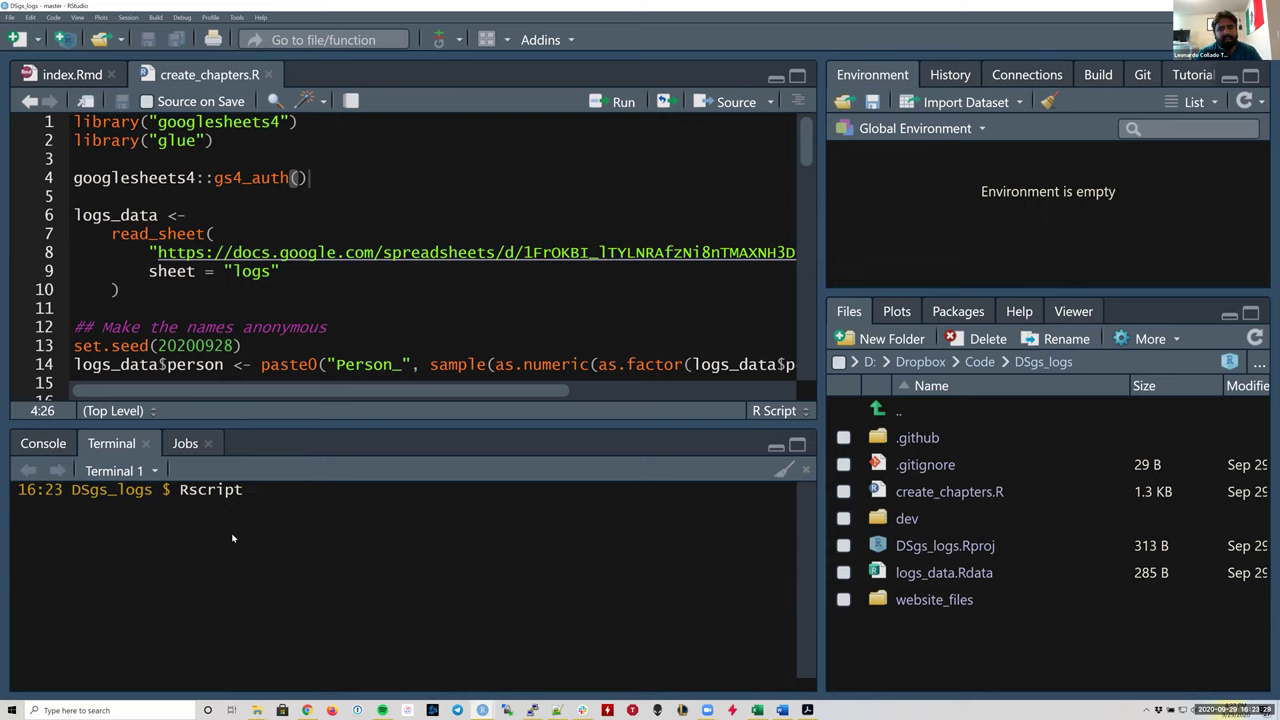
text(cheap)
key(BackSpace)
key(BackSpace)
key(BackSpace)
key(BackSpace)
text(r)
key(Tab)
key(Return)
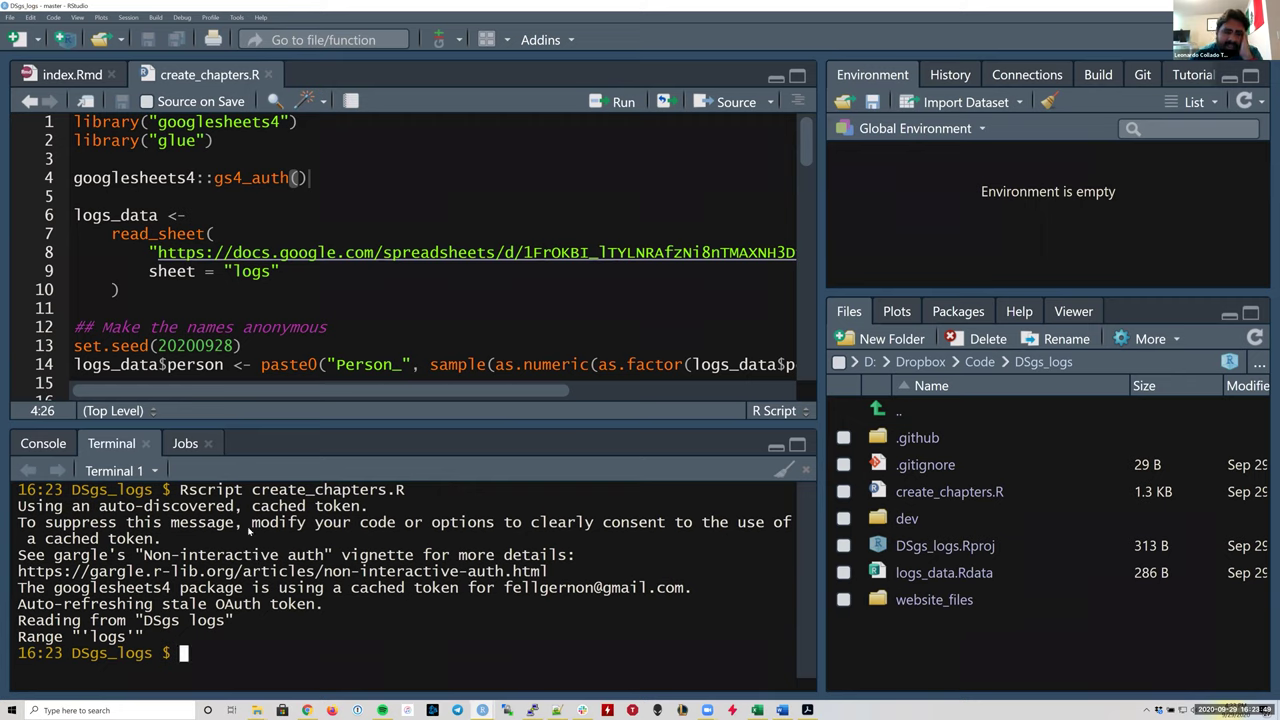
click(934, 600)
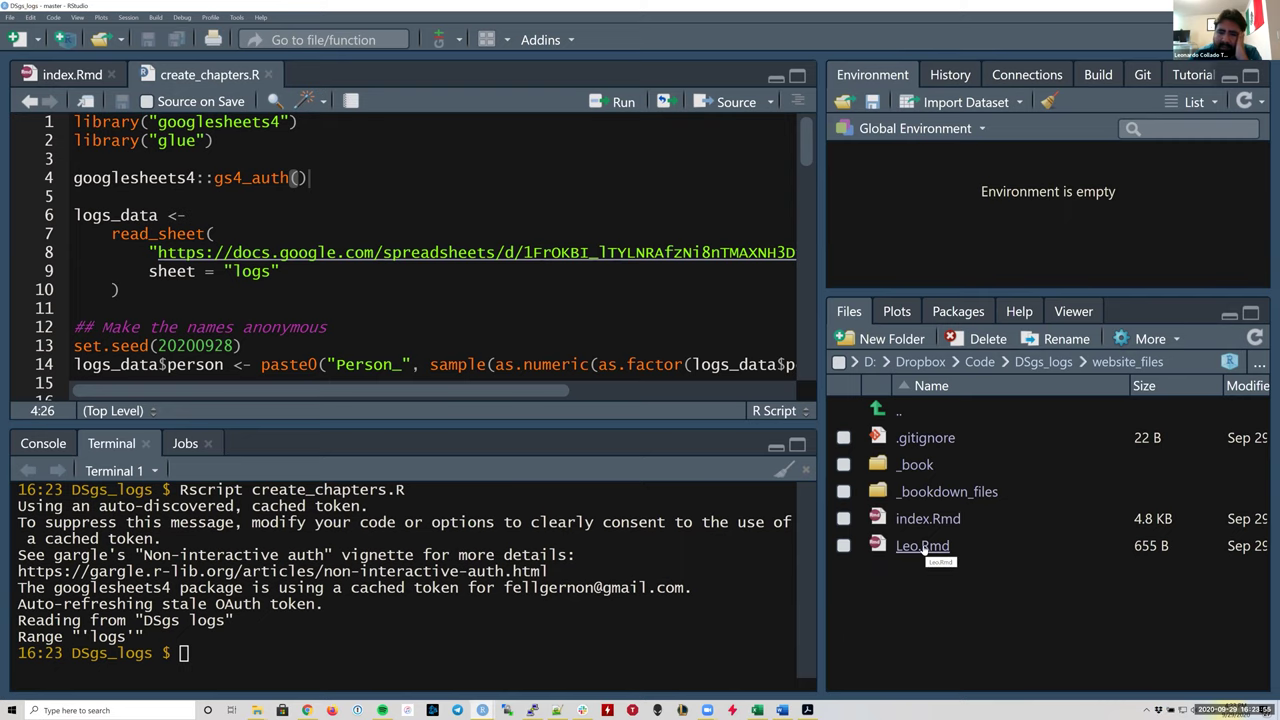
Open Leo.Rmd, inspect its print("hola") code chunk and scroll back to the top.
click(922, 546)
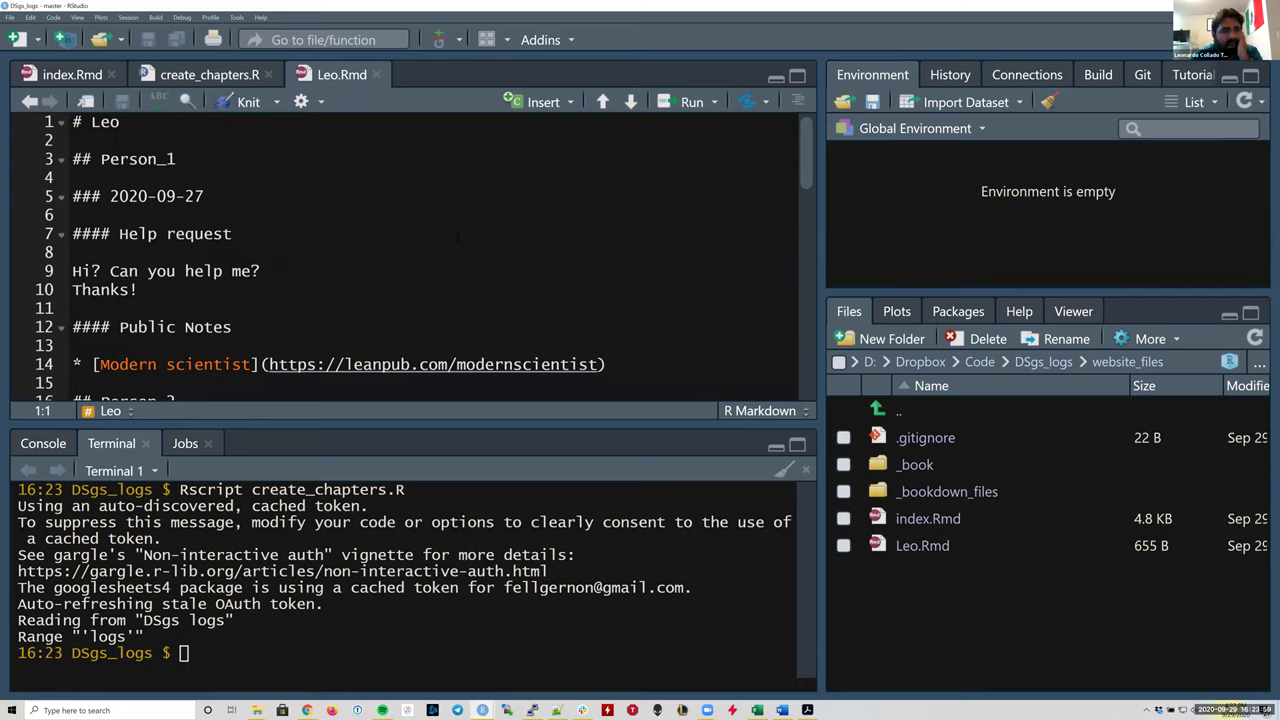
scroll(458, 237, down, 6)
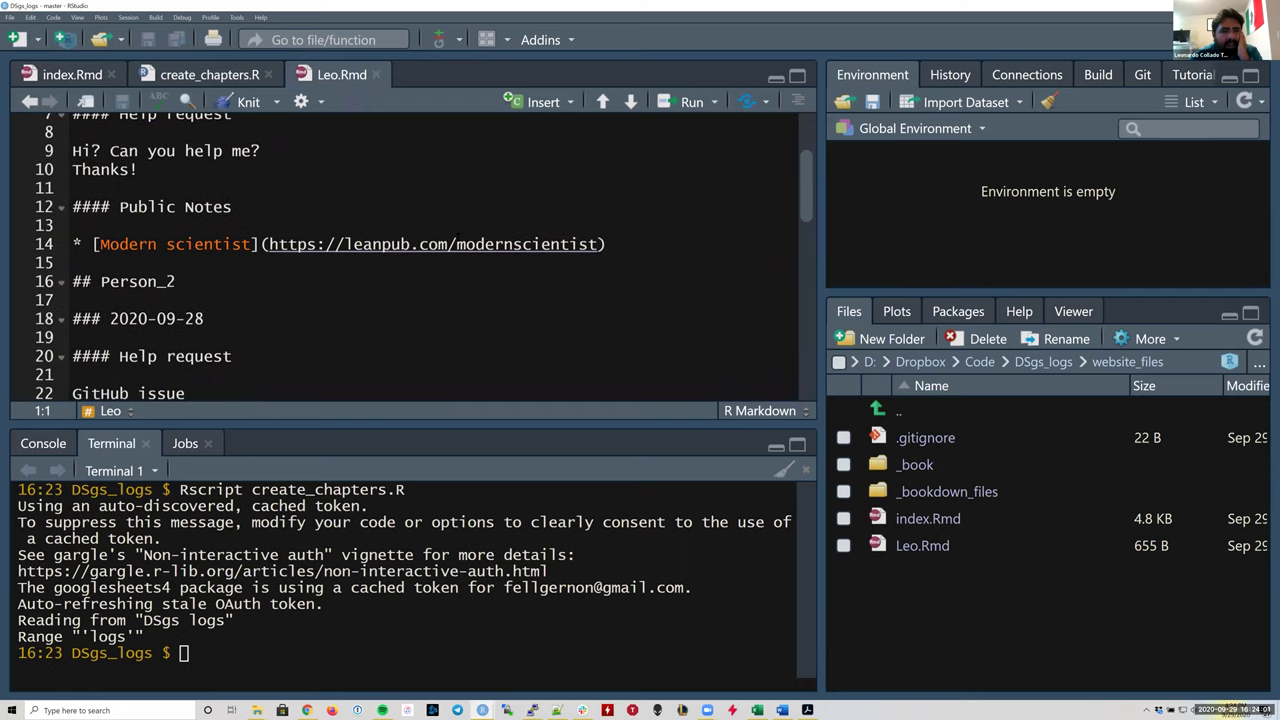
scroll(458, 237, down, 7)
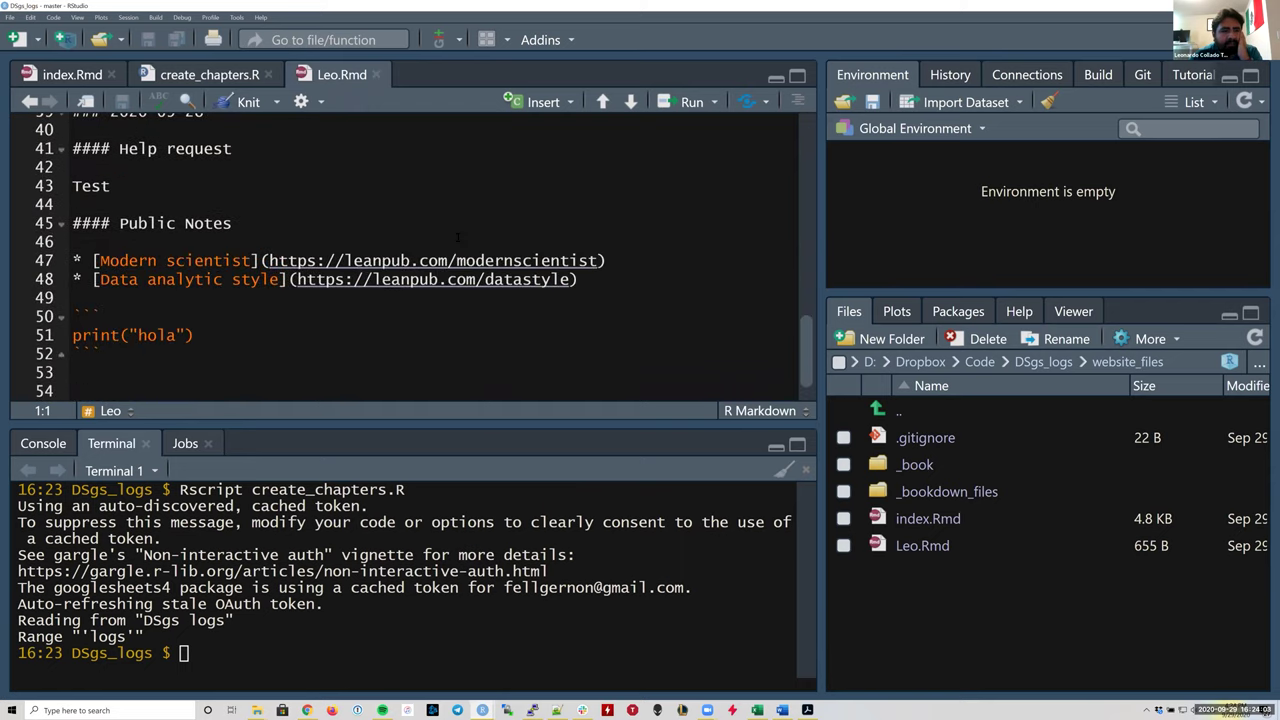
click(172, 316)
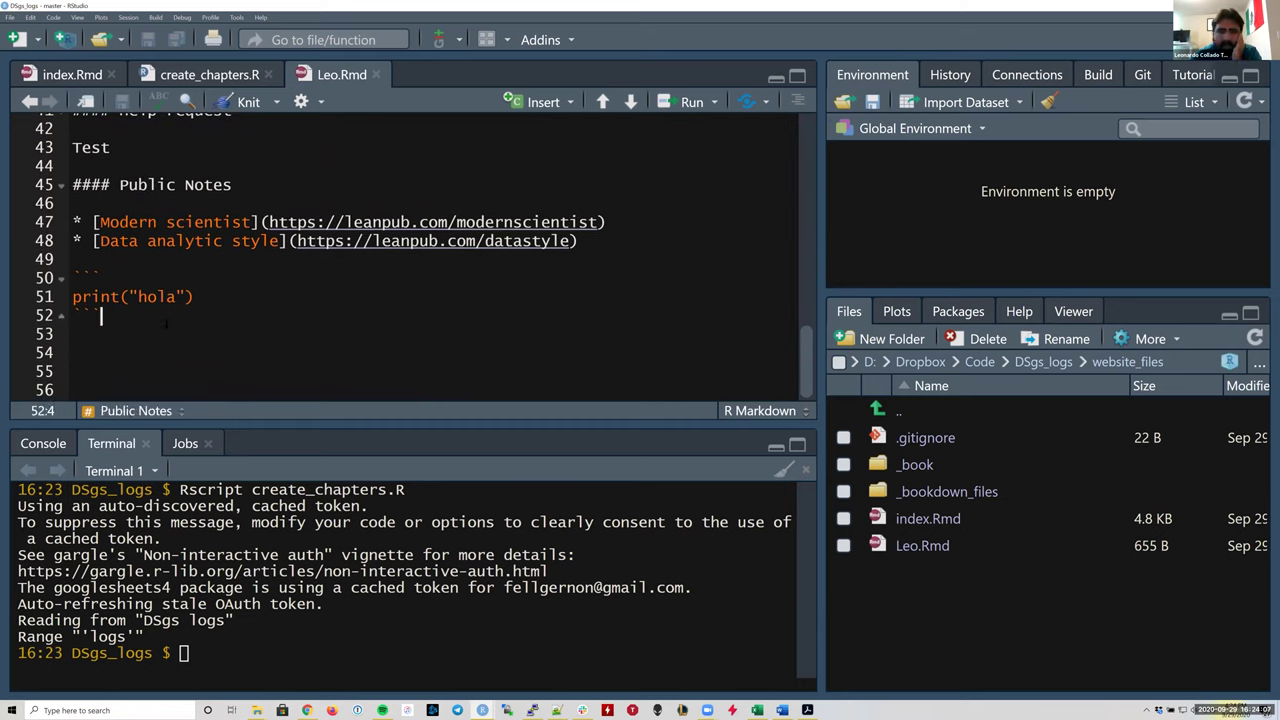
key(shift+Up)
key(shift+Up)
key(shift+Up)
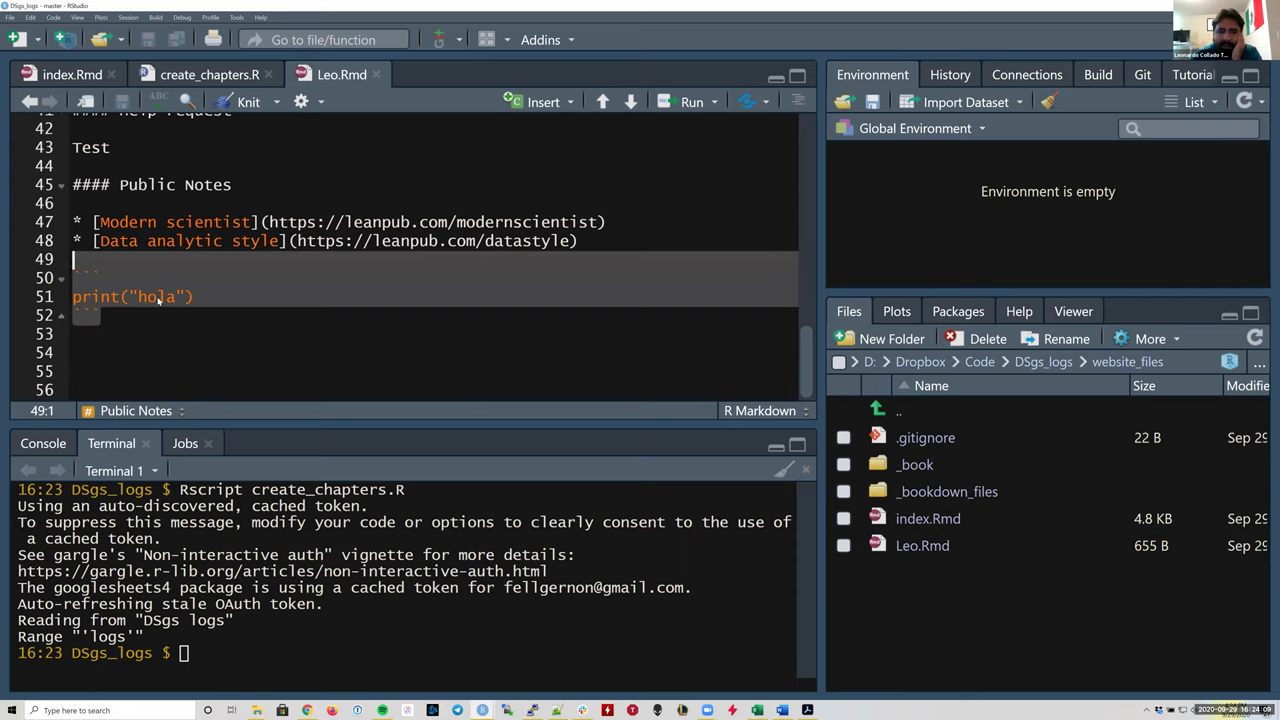
key(Left)
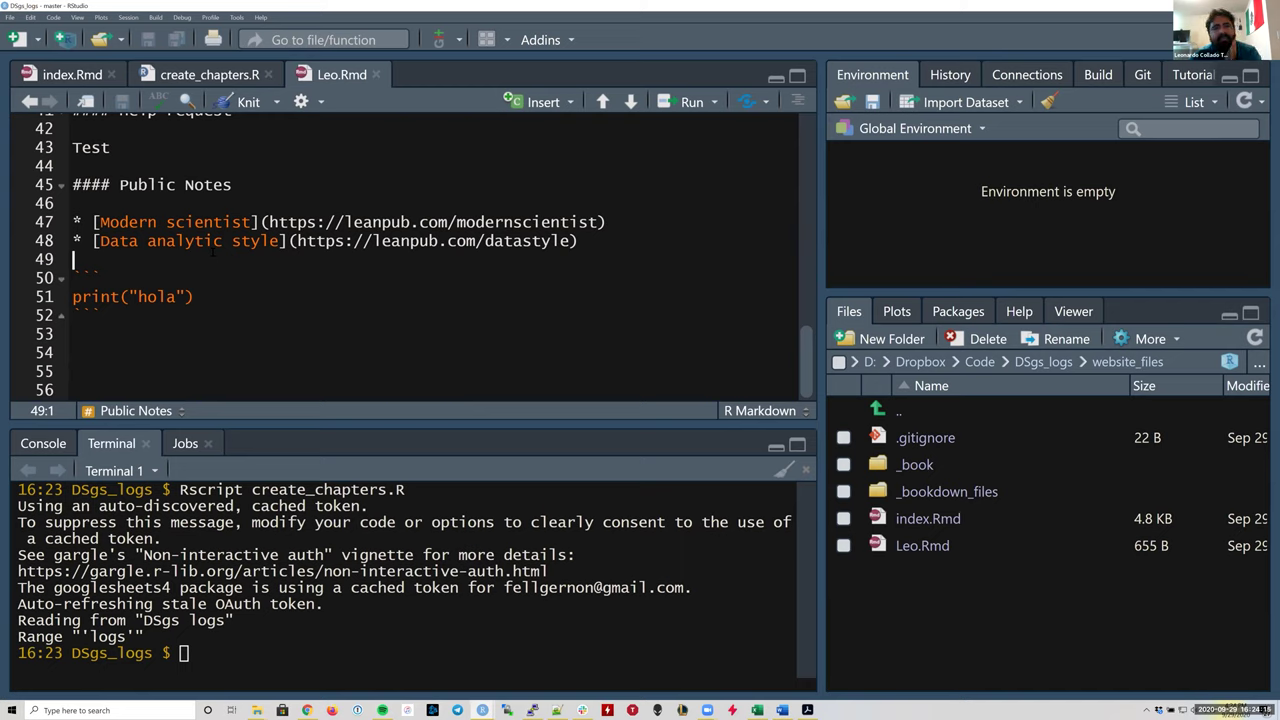
scroll(212, 255, up, 5)
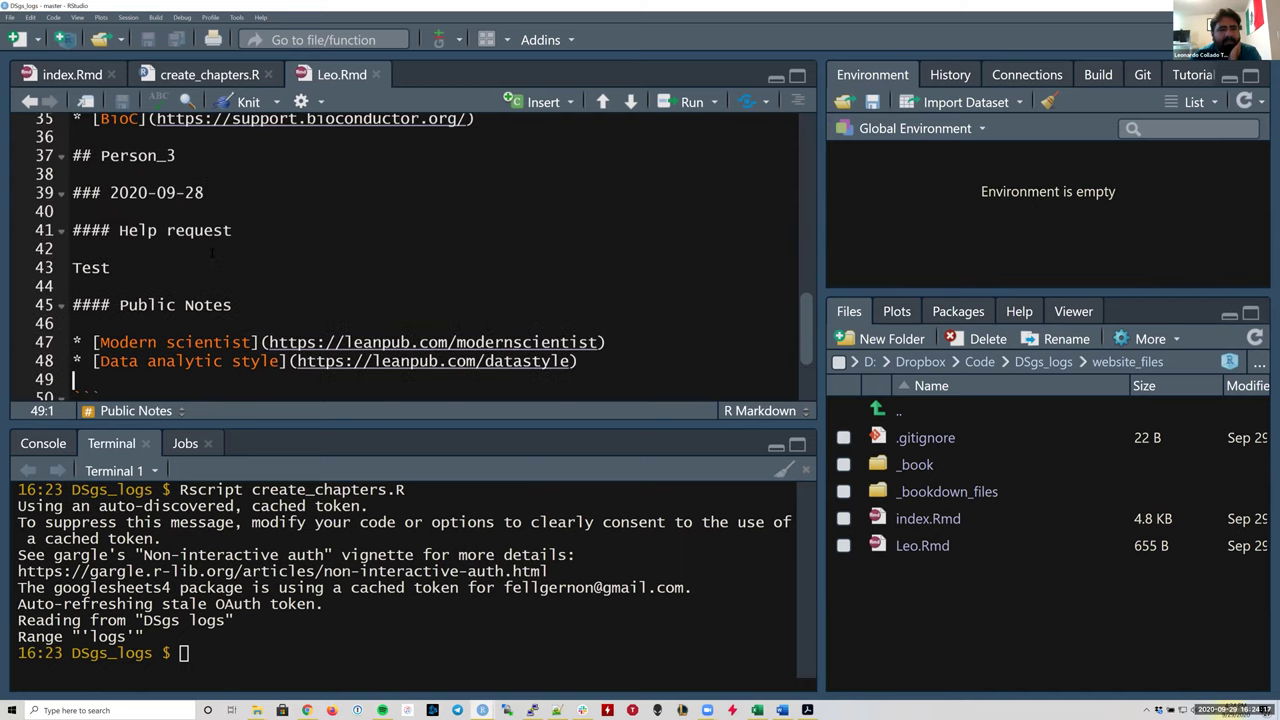
scroll(211, 253, up, 5)
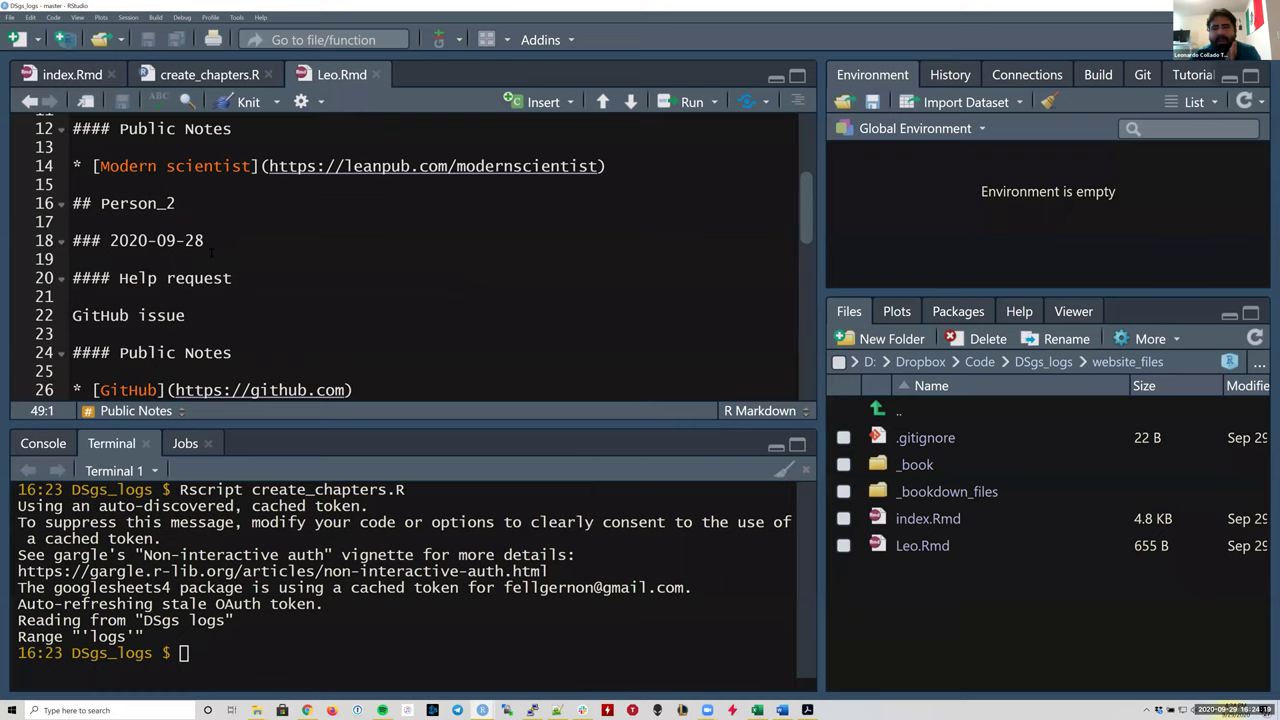
scroll(211, 254, up, 4)
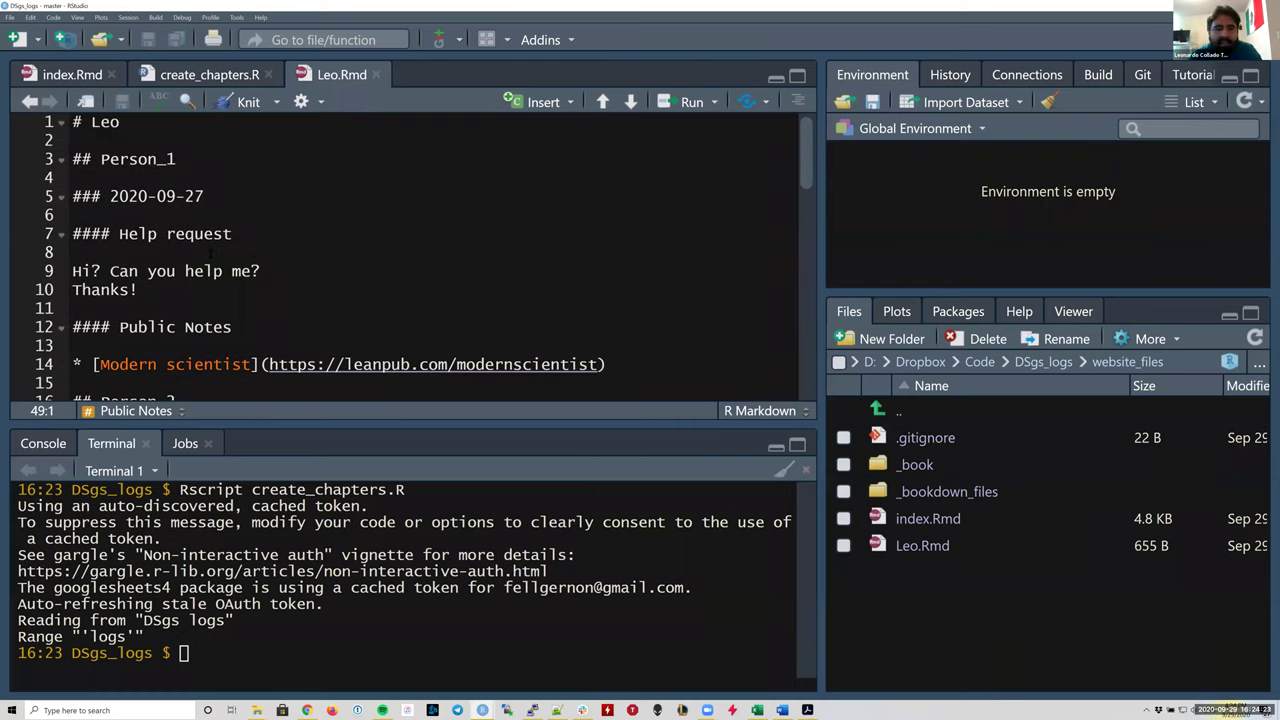
Scroll through the create_chapters.R code, then return to the top of Leo.Rmd.
click(212, 76)
scroll(280, 218, down, 5)
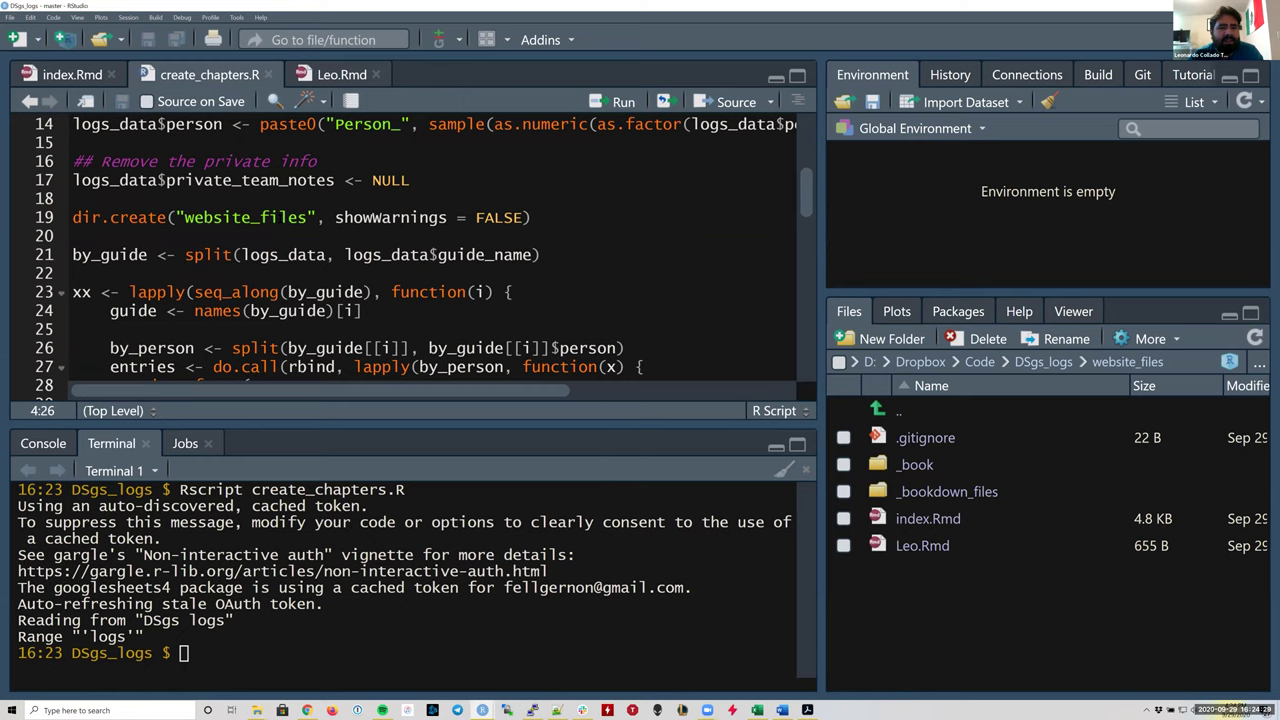
scroll(283, 222, down, 14)
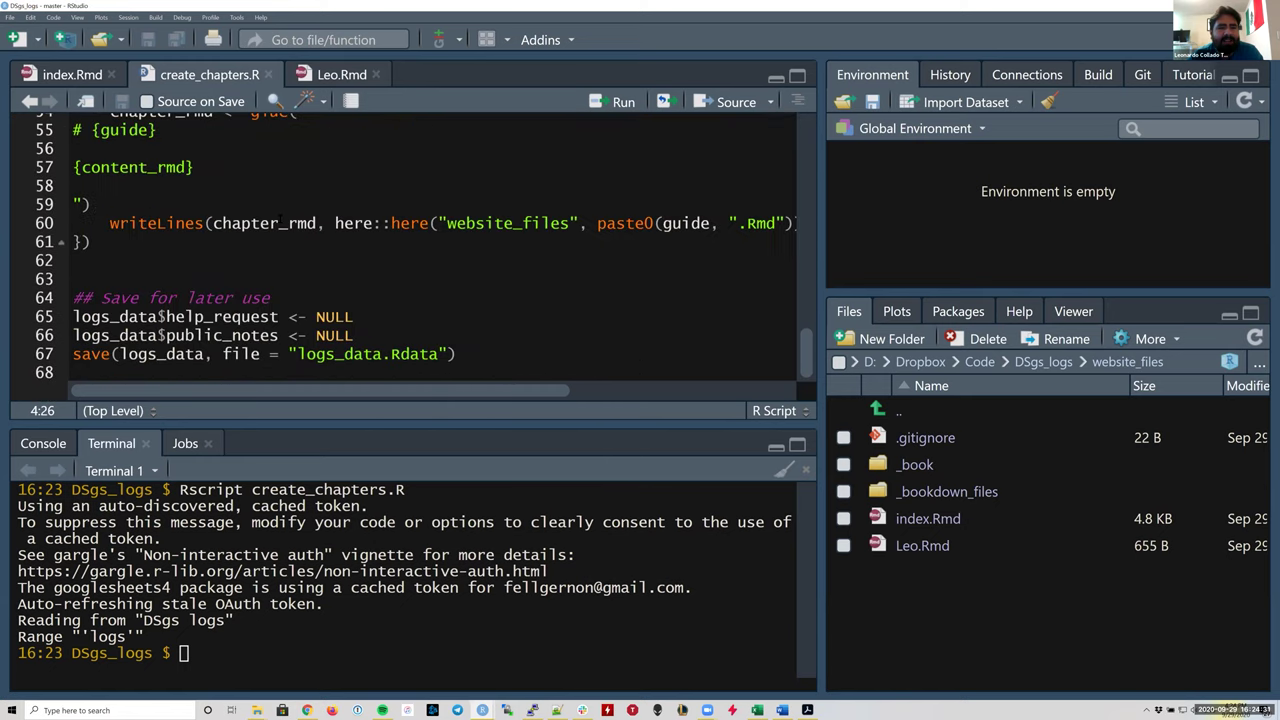
scroll(281, 220, up, 9)
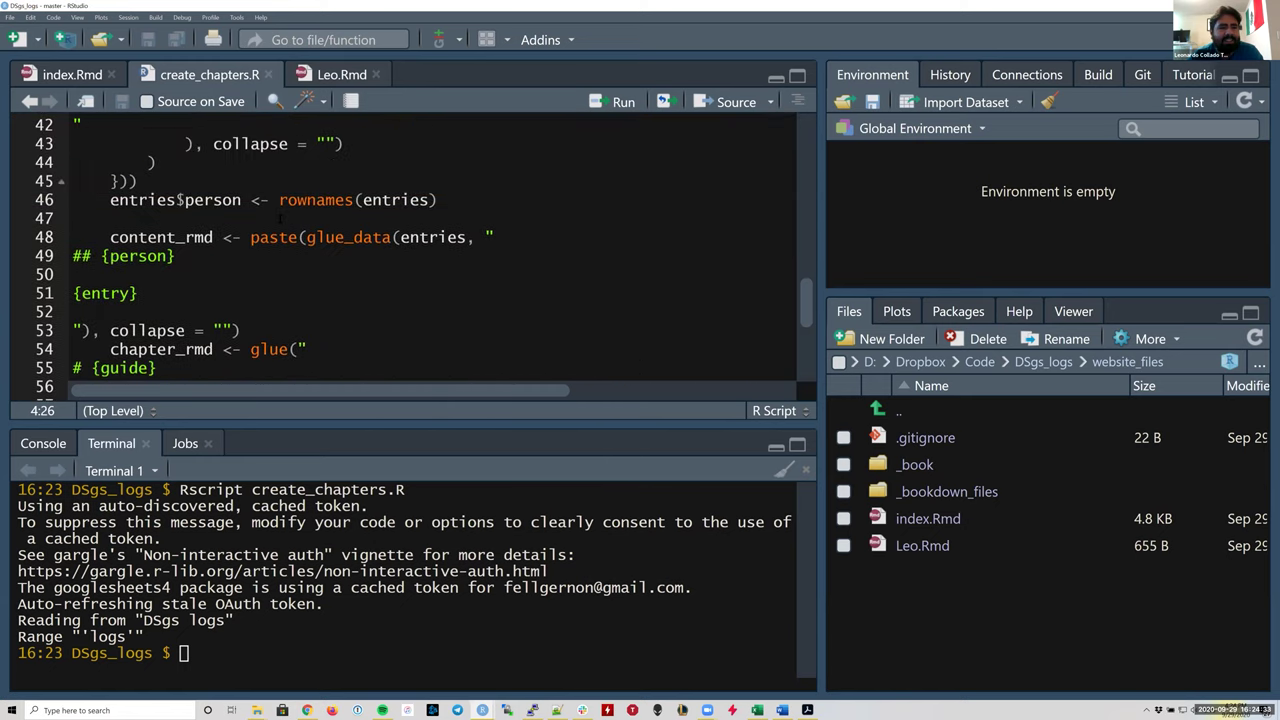
scroll(280, 218, up, 7)
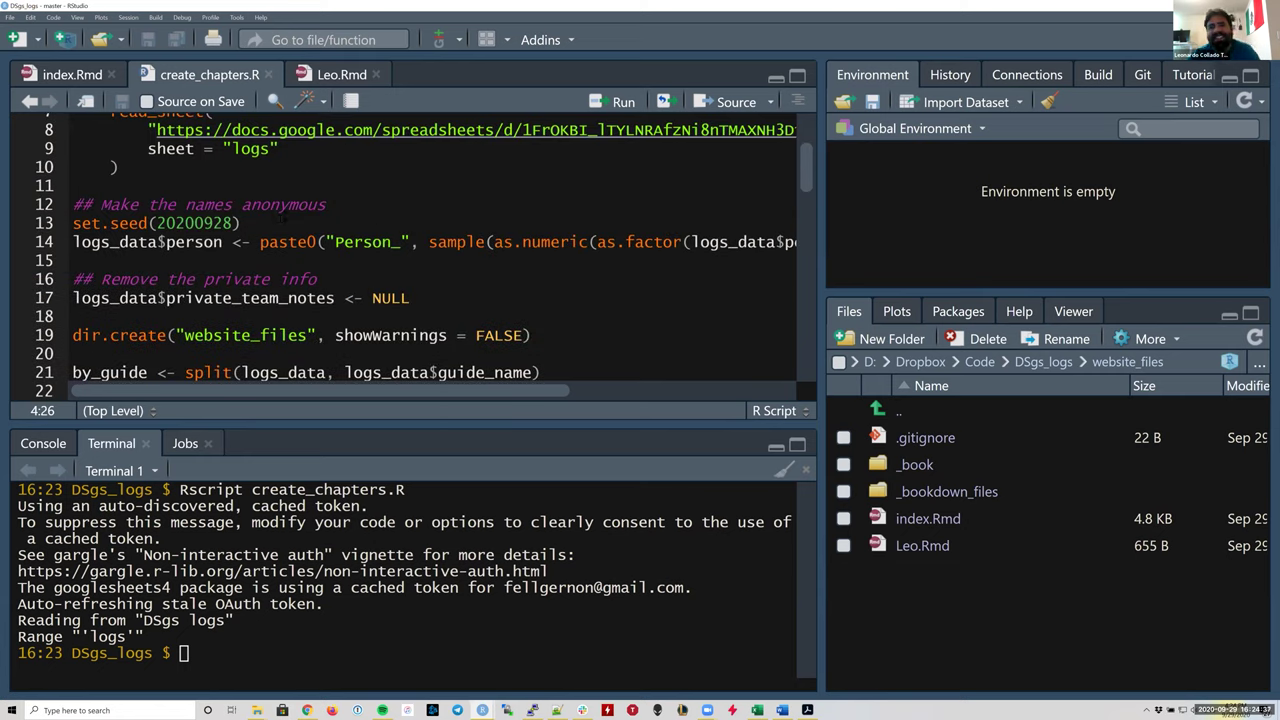
scroll(281, 215, down, 4)
scroll(285, 213, down, 3)
scroll(285, 213, up, 1)
scroll(285, 213, down, 2)
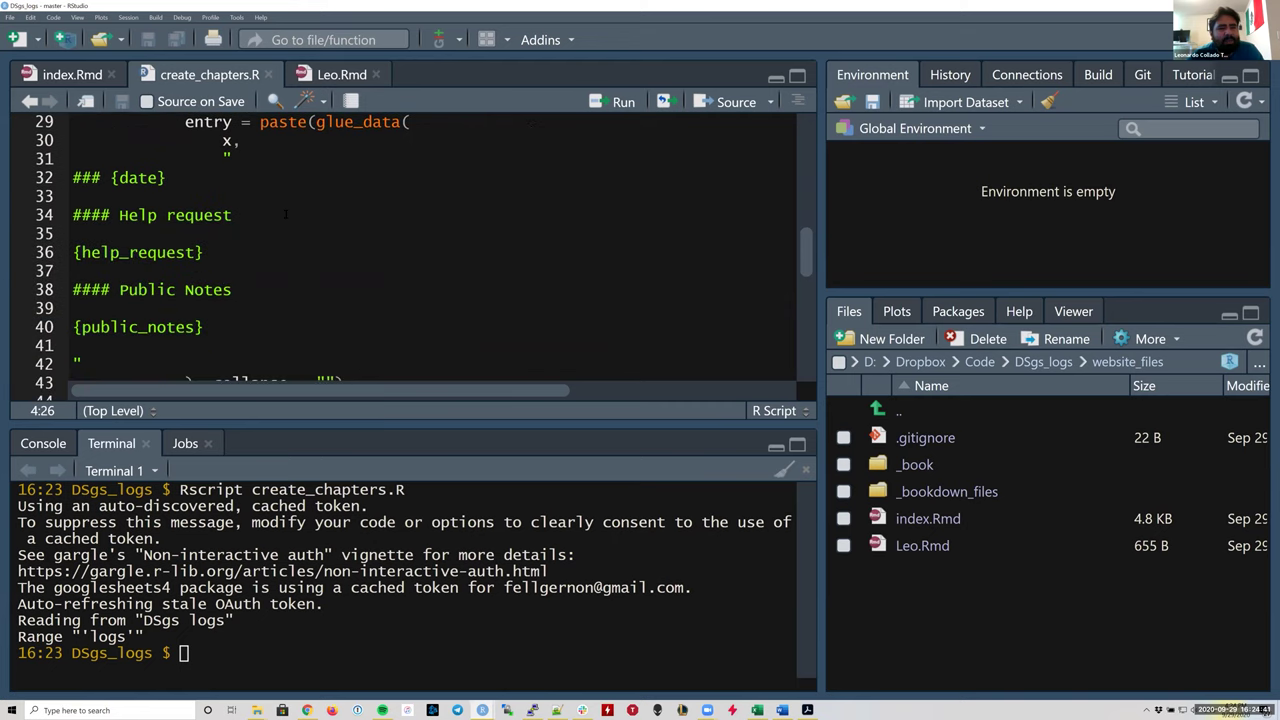
scroll(285, 215, down, 1)
scroll(285, 215, up, 1)
click(330, 76)
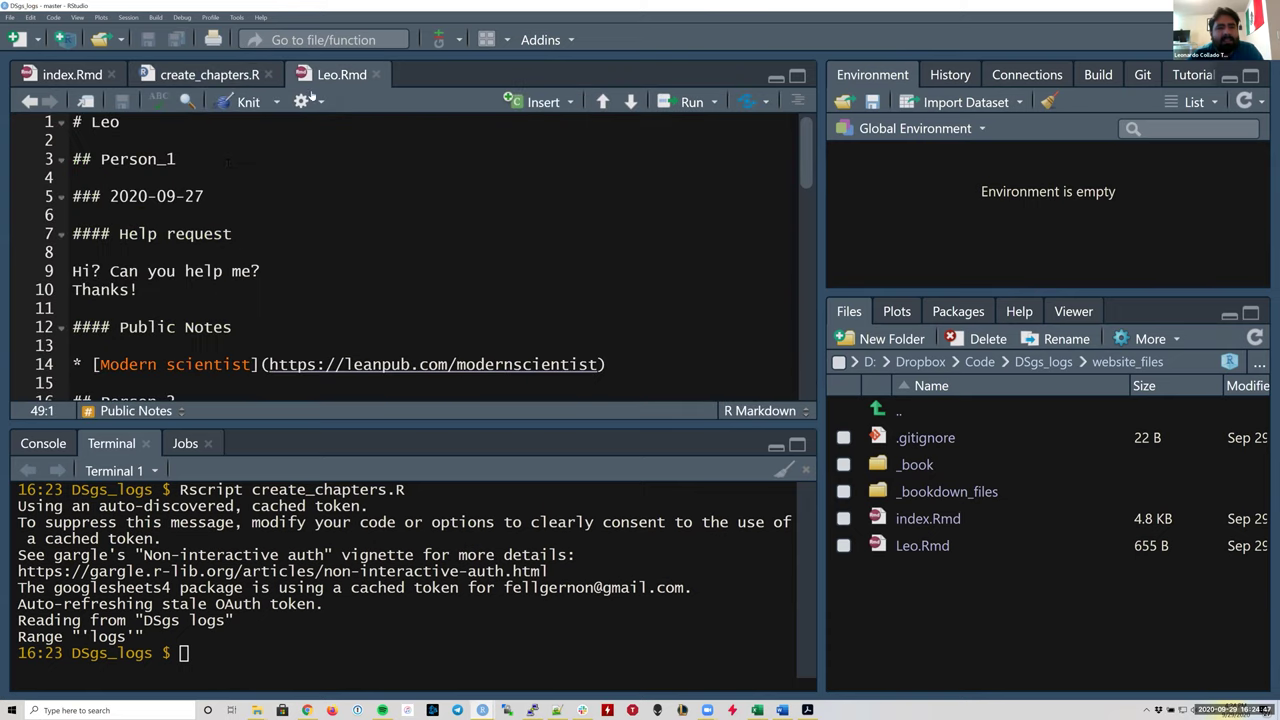
click(72, 122)
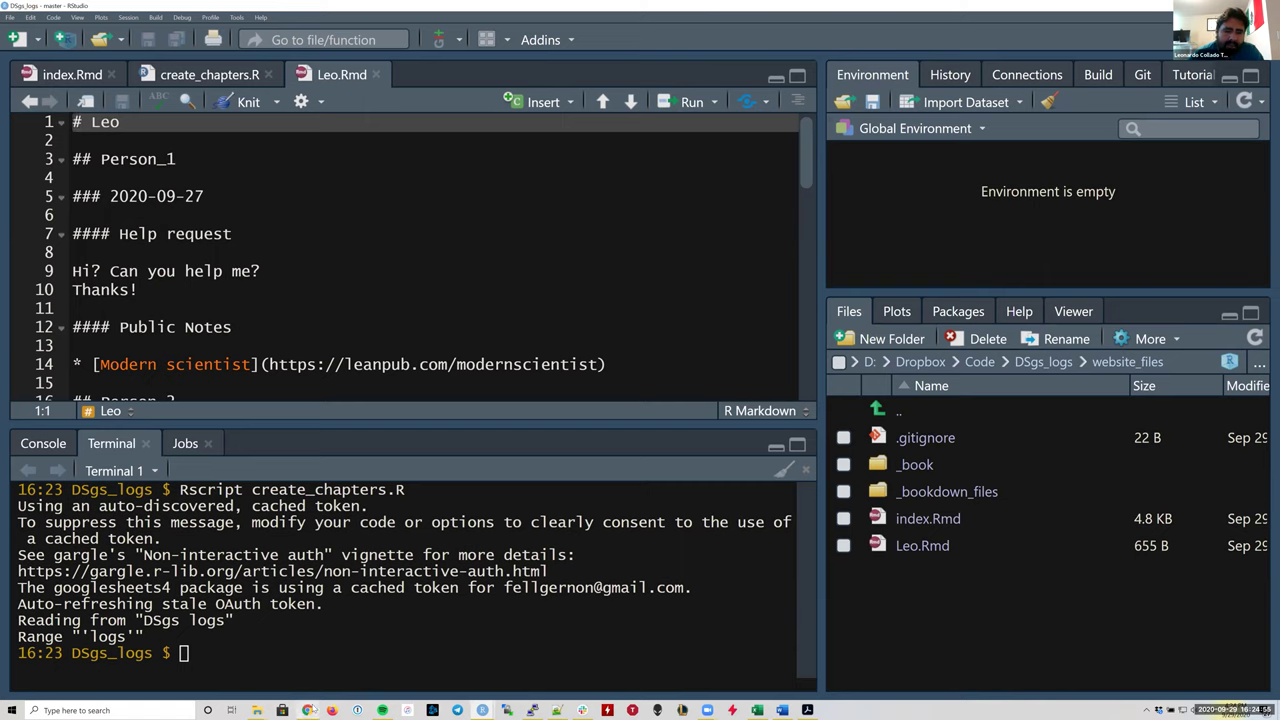
Start row 6 with type dsgs, guide Ale, person Leo5 and date 2020-09-29.
mouse_move(307, 710)
click(327, 680)
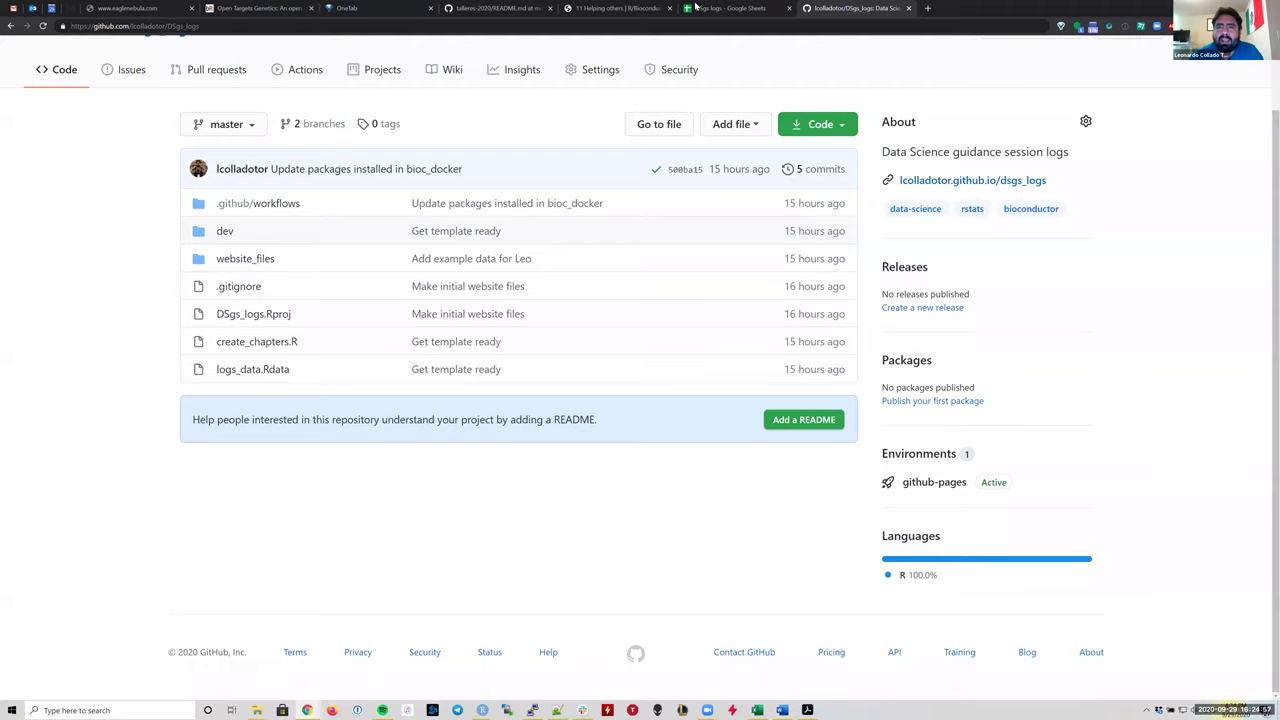
click(184, 480)
click(180, 500)
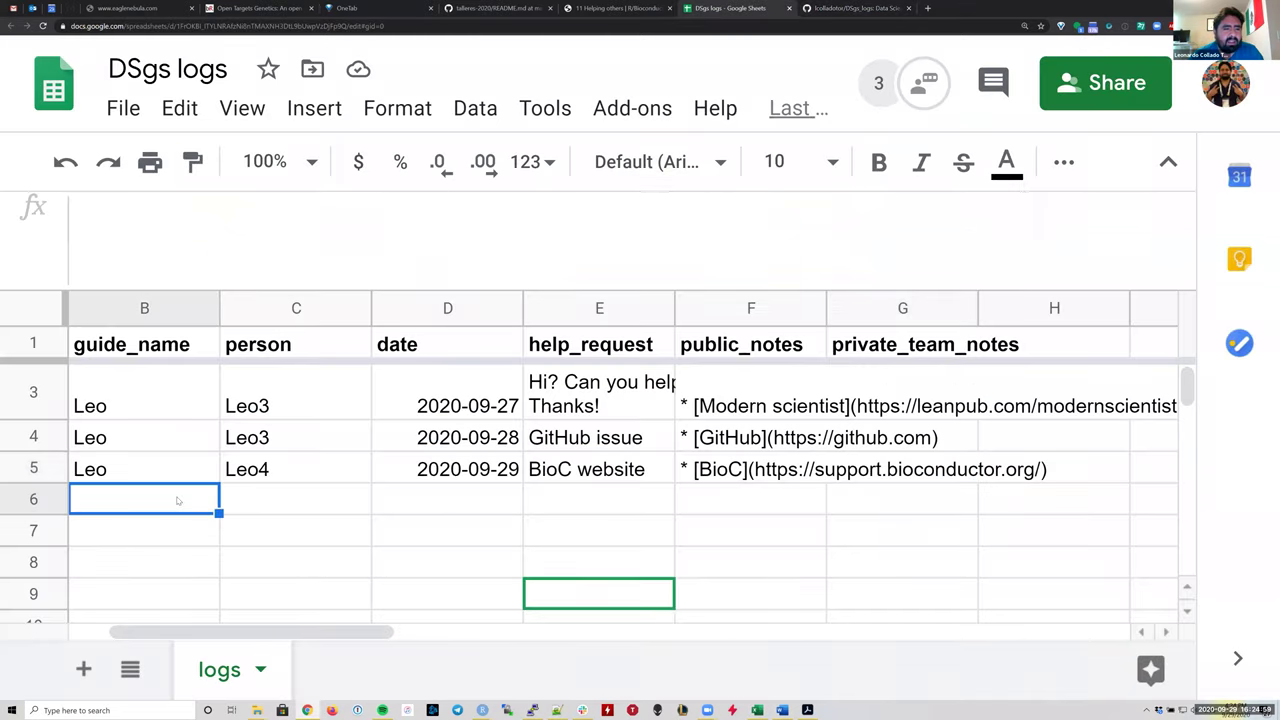
key(Left)
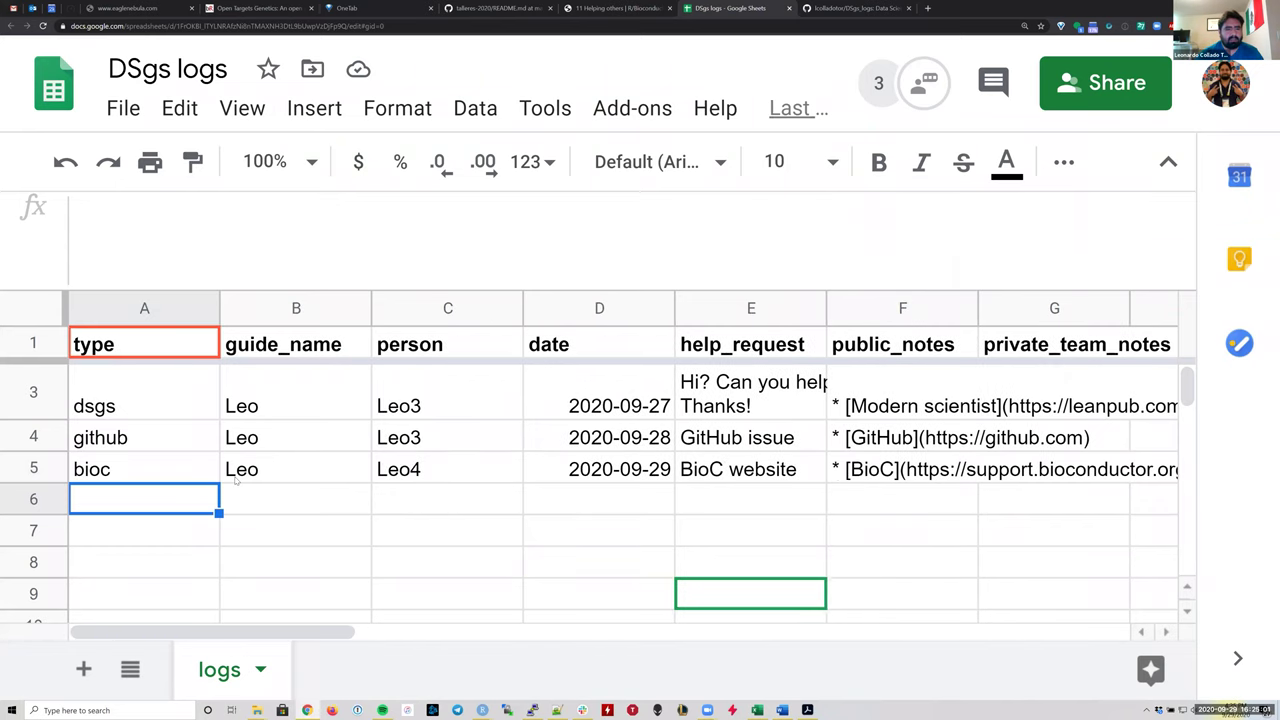
text(dsgs)
key(Tab)
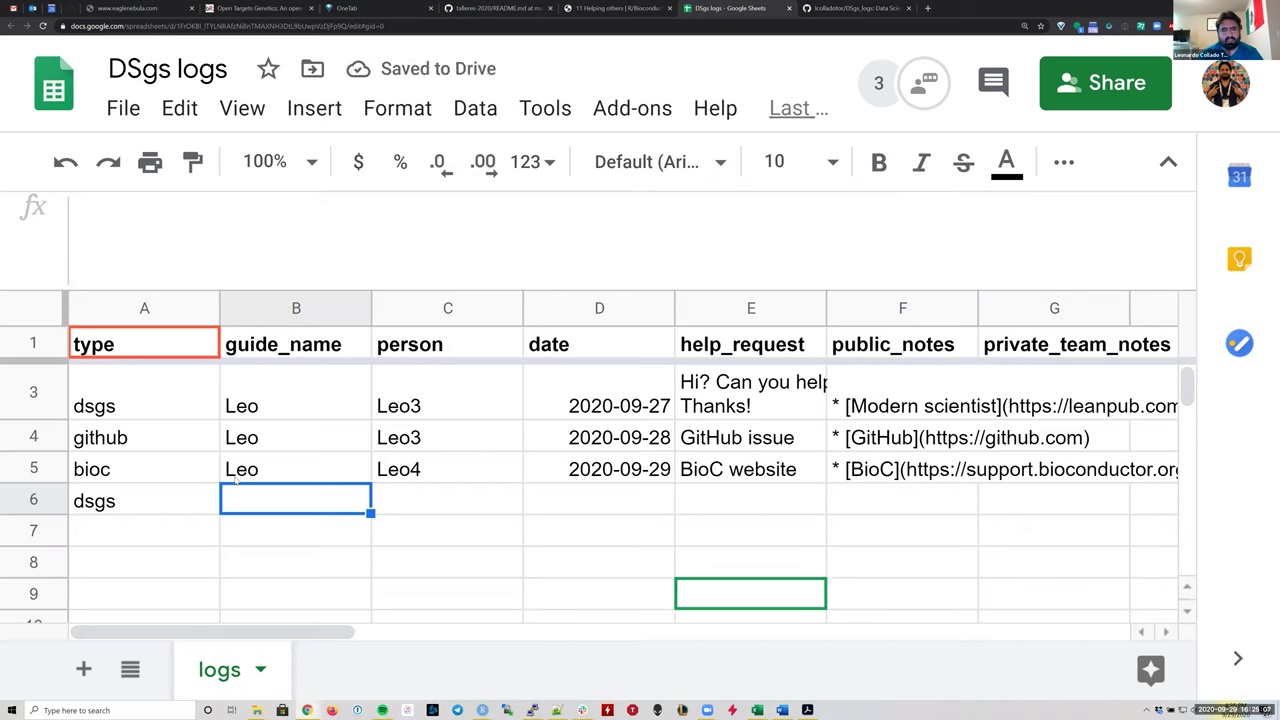
text(Alejam)
key(BackSpace)
text(r)
key(BackSpace)
key(BackSpace)
key(BackSpace)
key(Tab)
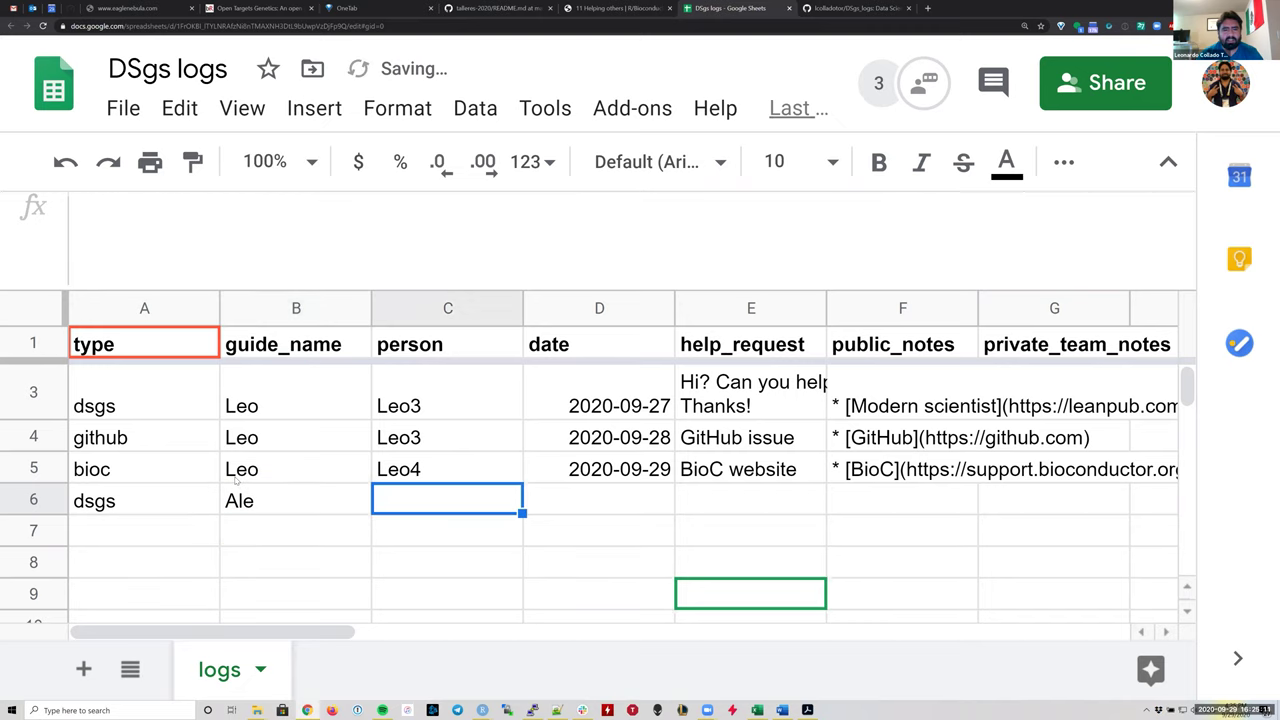
text(Leo)
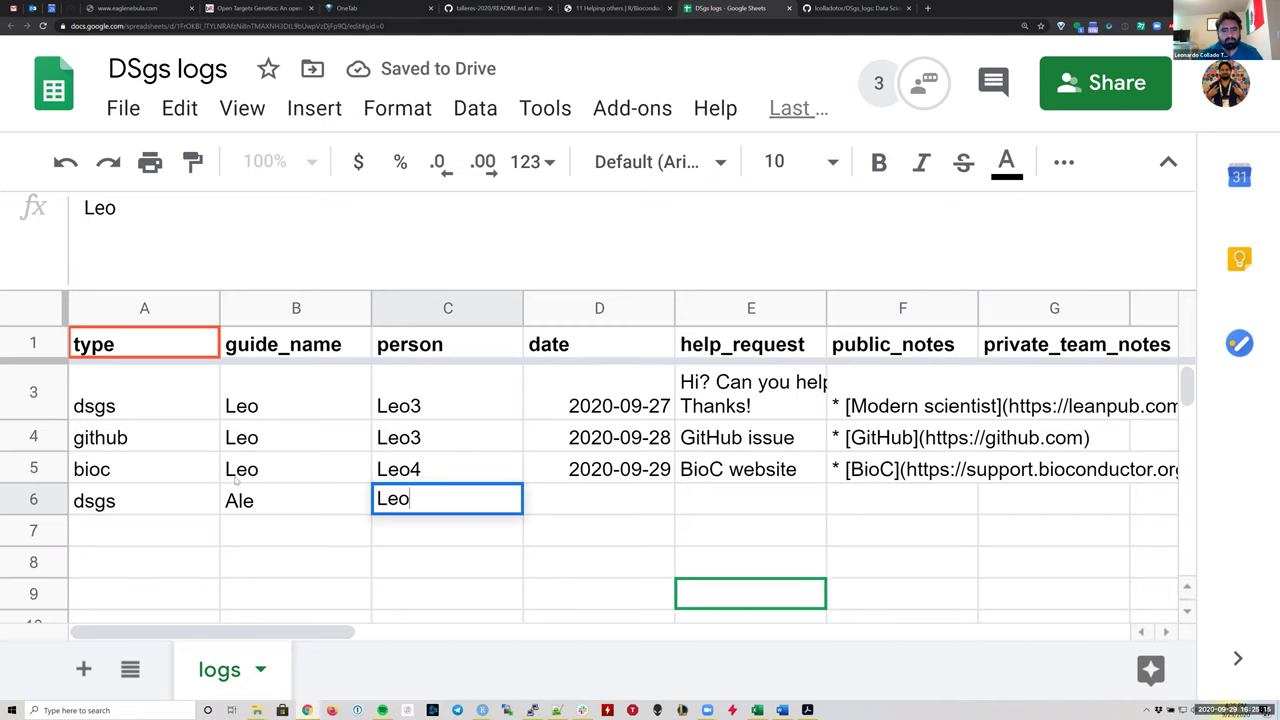
text(5)
key(Tab)
text(2020-09)
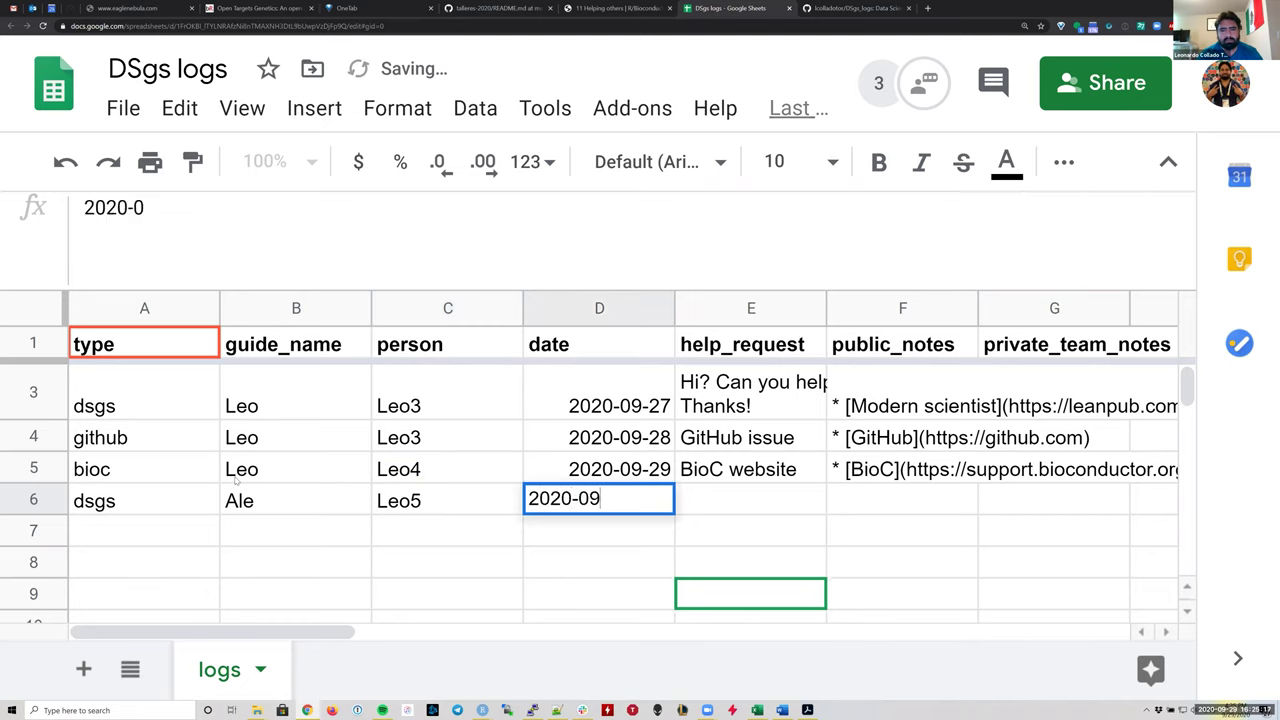
text(-29)
key(Tab)
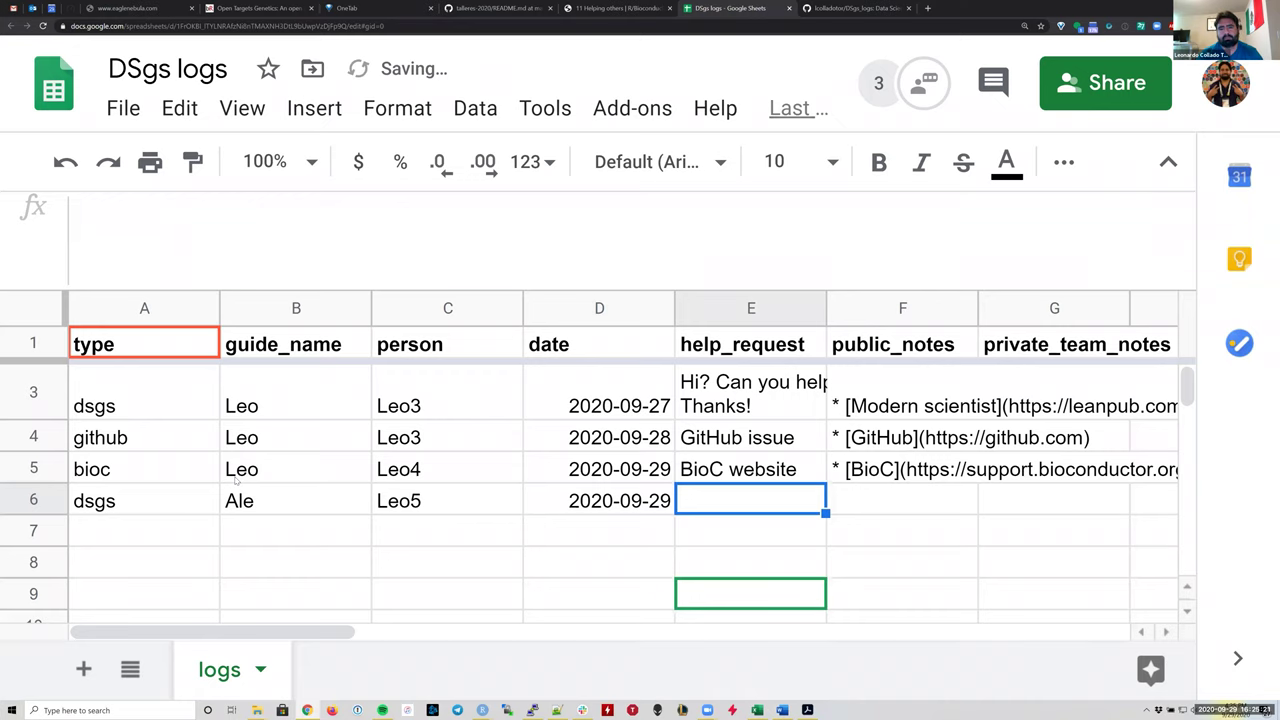
Enter help request 'test' in E6 and public notes 'test public notes' in F6.
text(H)
key(BackSpace)
text(test)
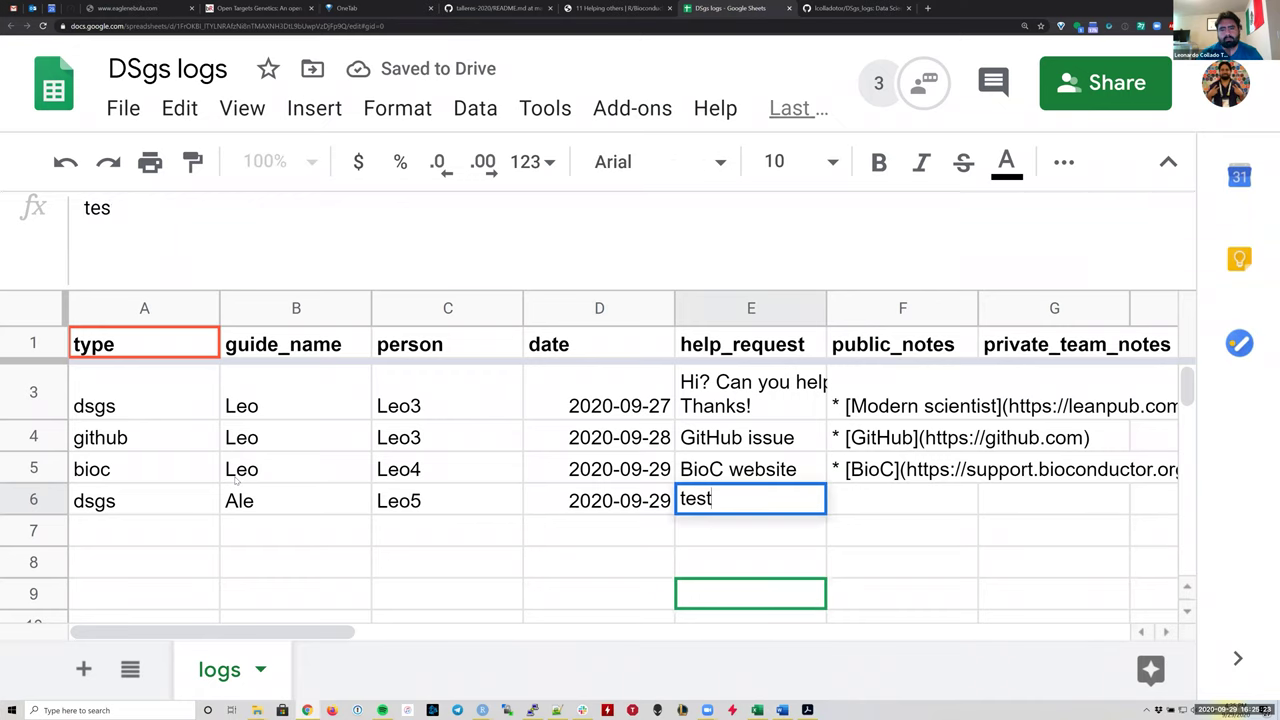
key(Tab)
text(test)
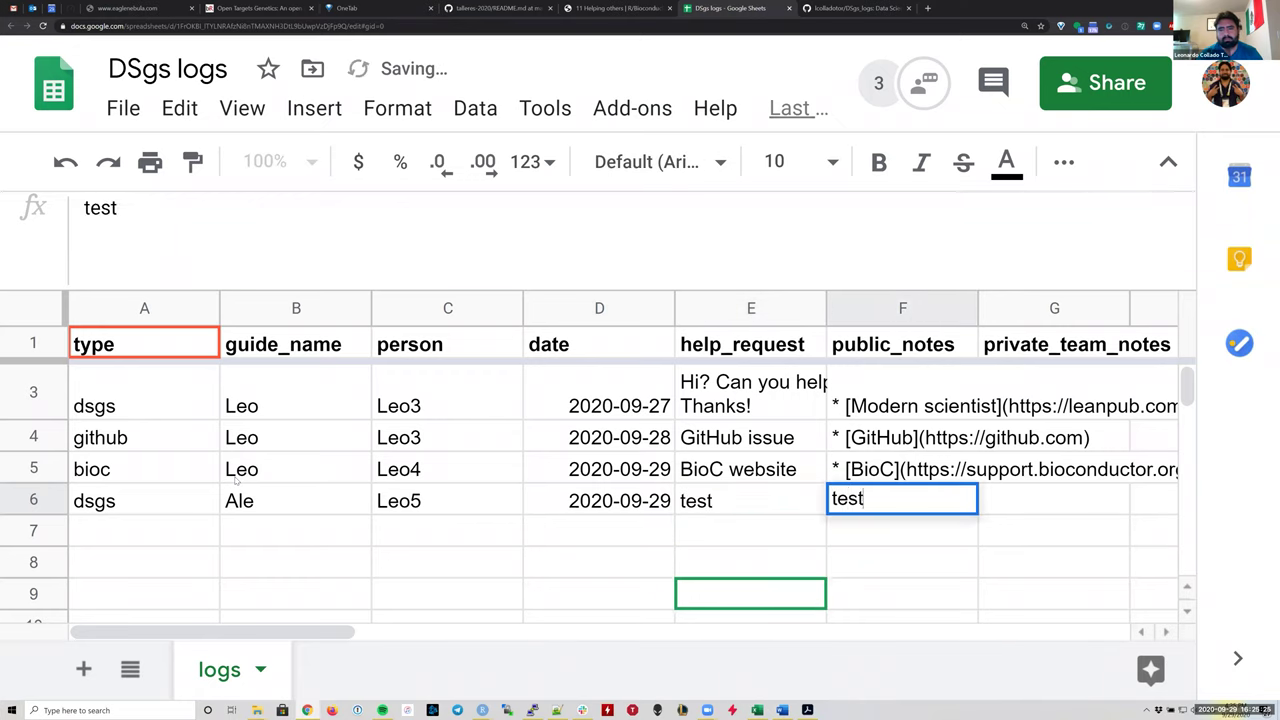
key(Return)
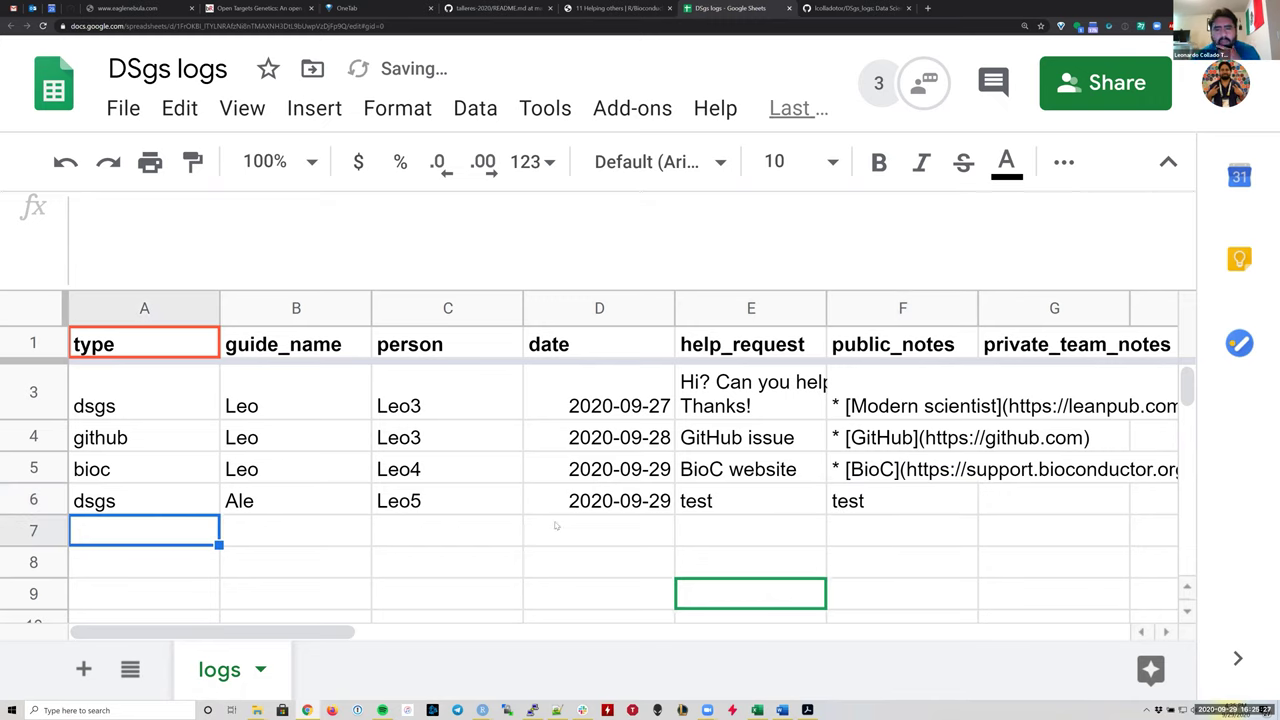
click(886, 510)
click(143, 221)
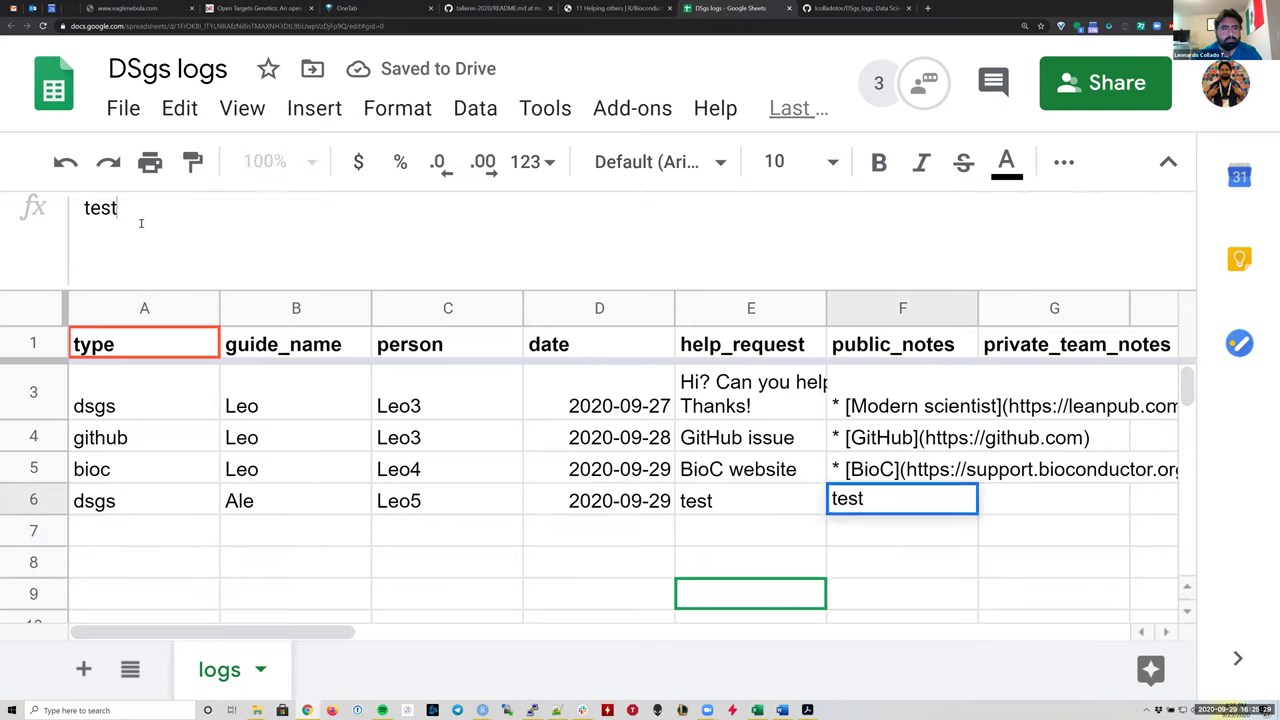
text(publi)
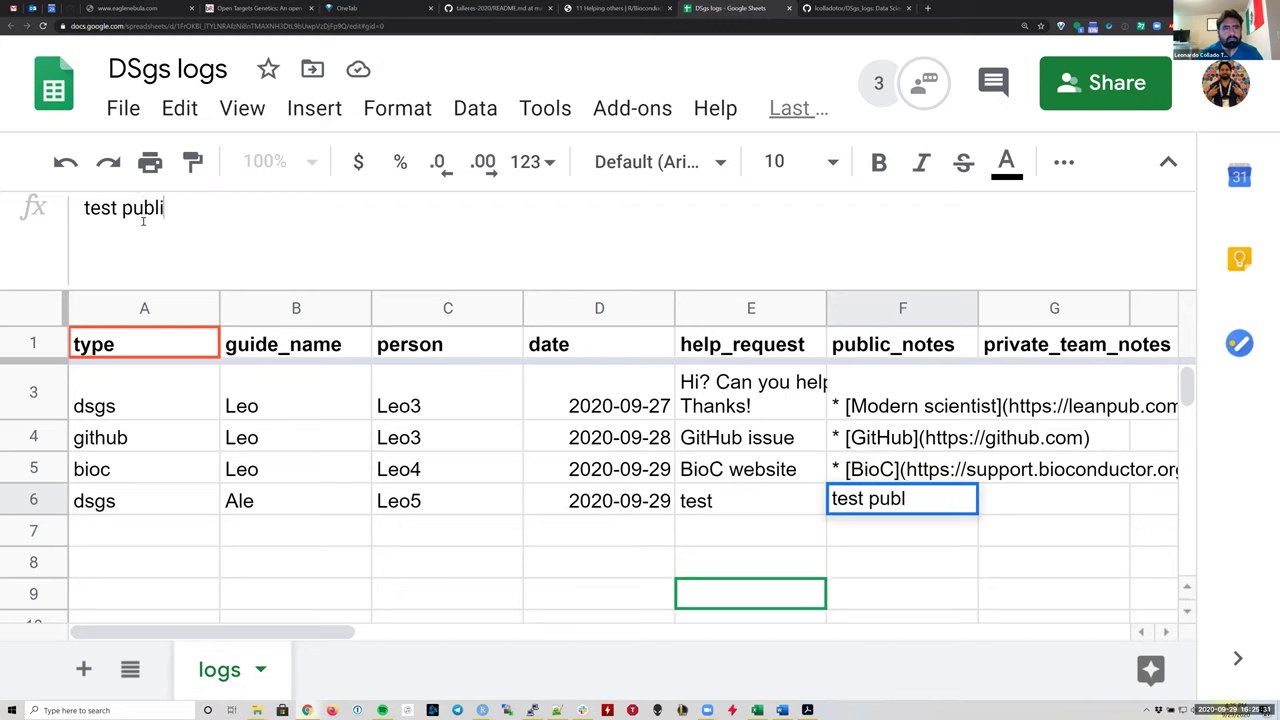
text(c notes)
key(Return)
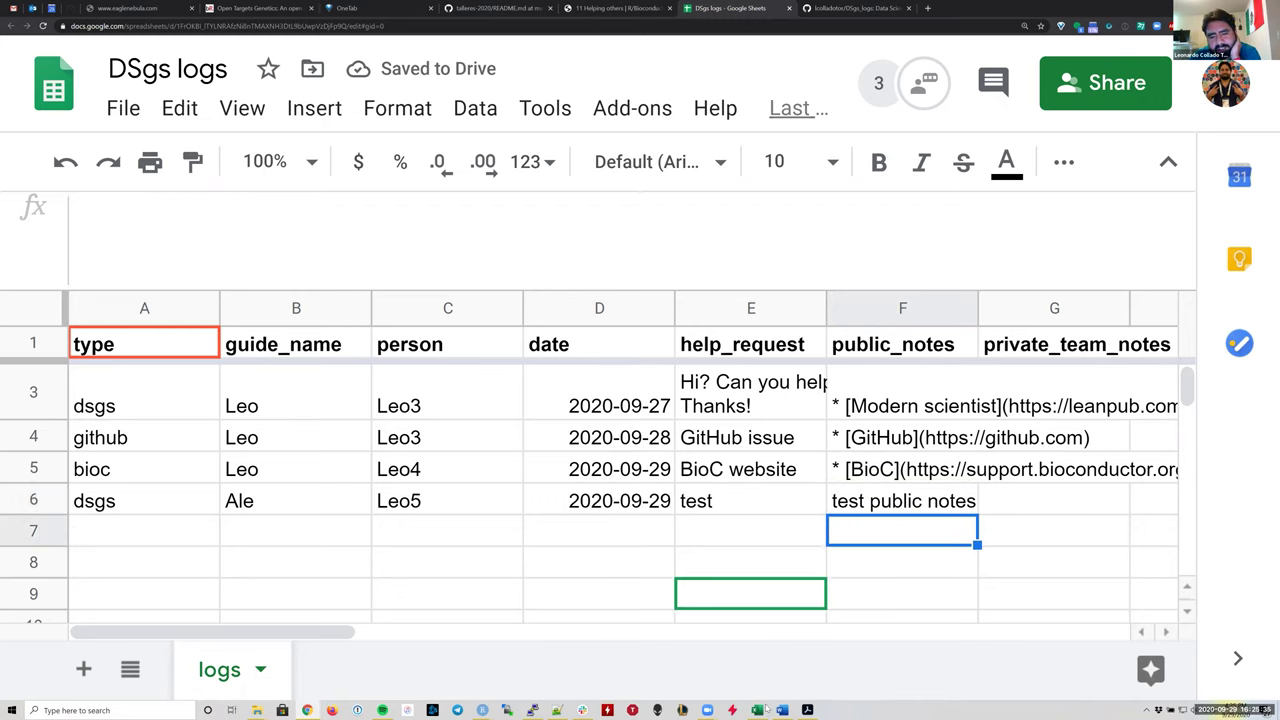
Switch to the DSgs_logs RStudio window.
mouse_move(807, 710)
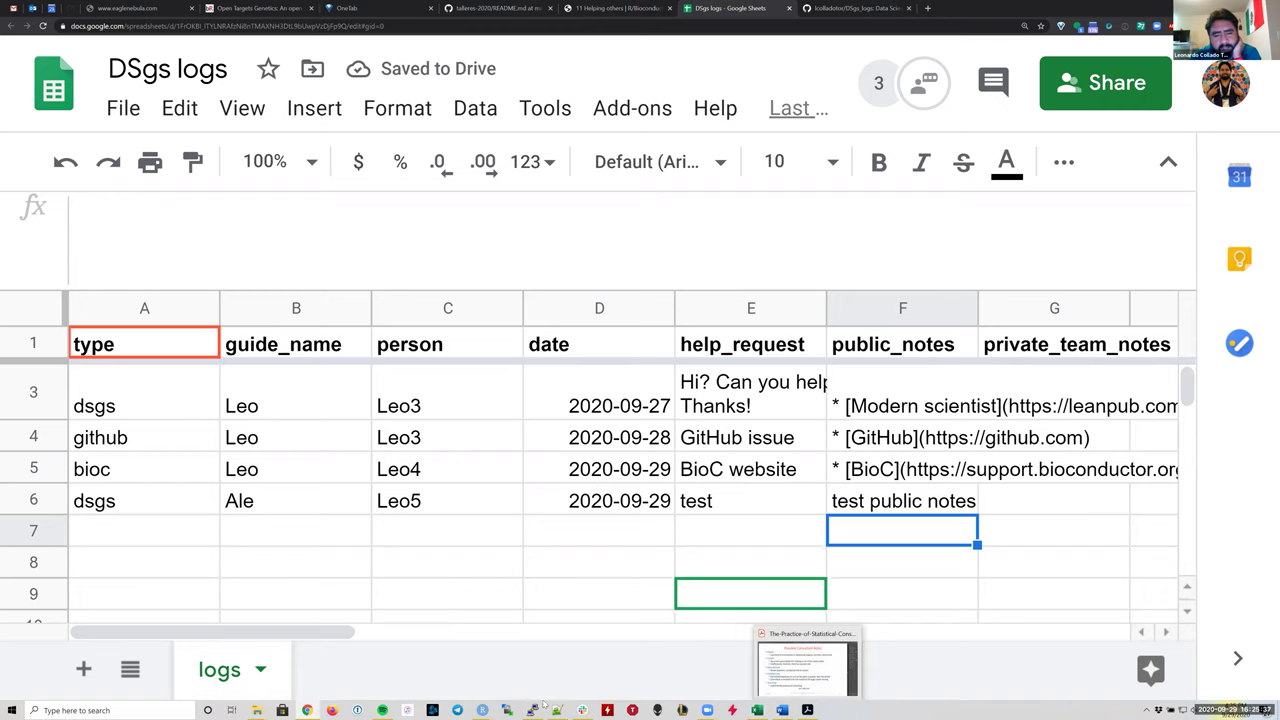
mouse_move(470, 710)
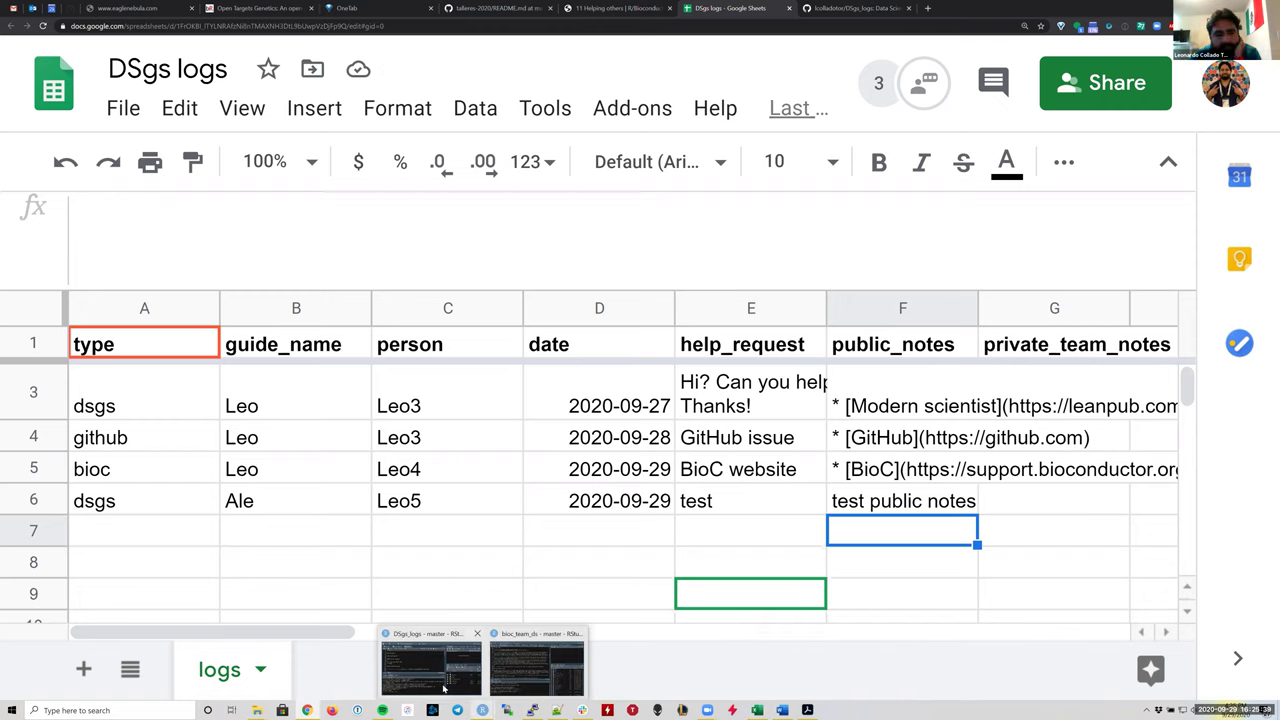
click(296, 638)
Rerun Rscript create_chapters.R from the terminal history.
key(Up)
key(Return)
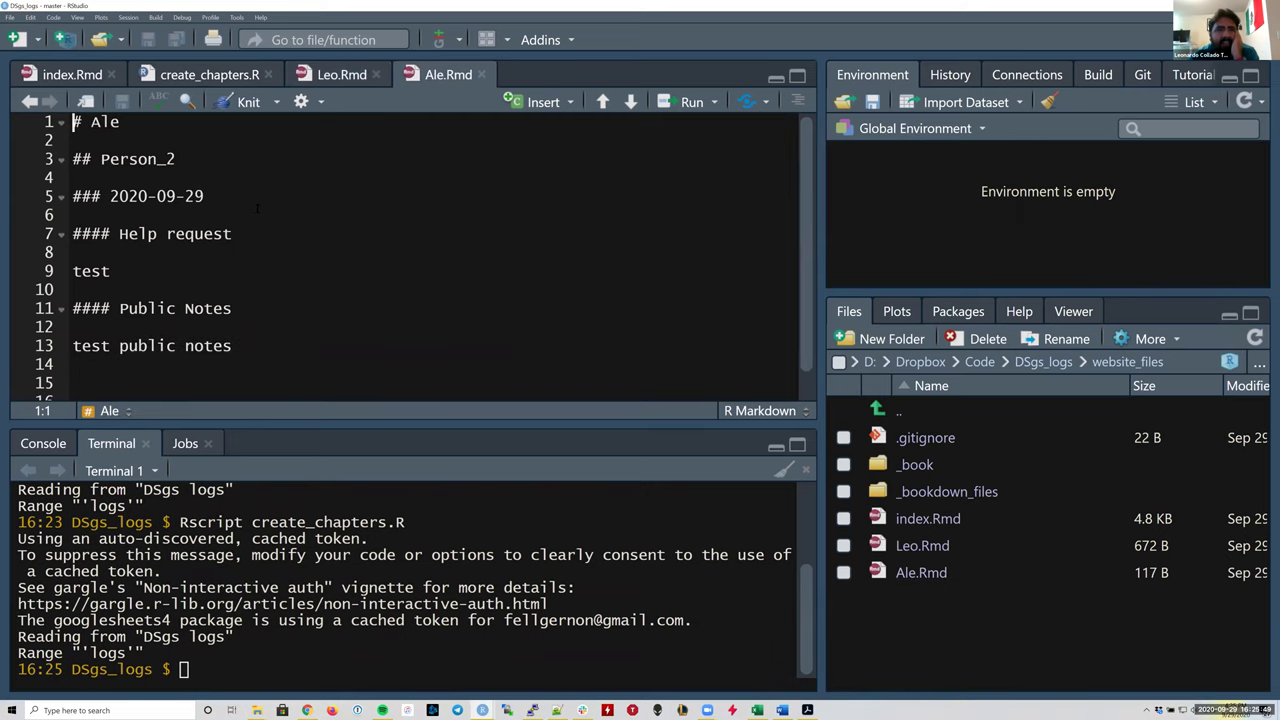
scroll(282, 270, down, 1)
scroll(282, 270, up, 1)
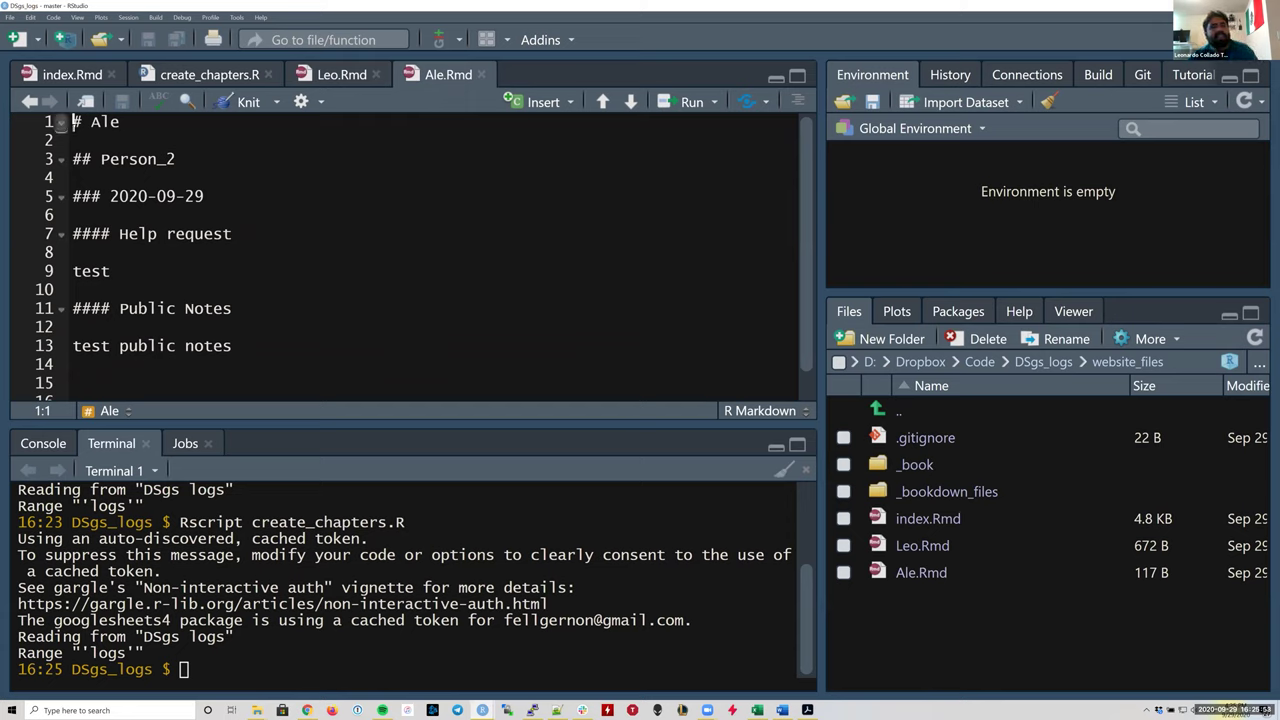
Inspect Ale.Rmd's title, Person_2 heading, Help request and Public Notes sections.
drag(90, 121, 120, 121)
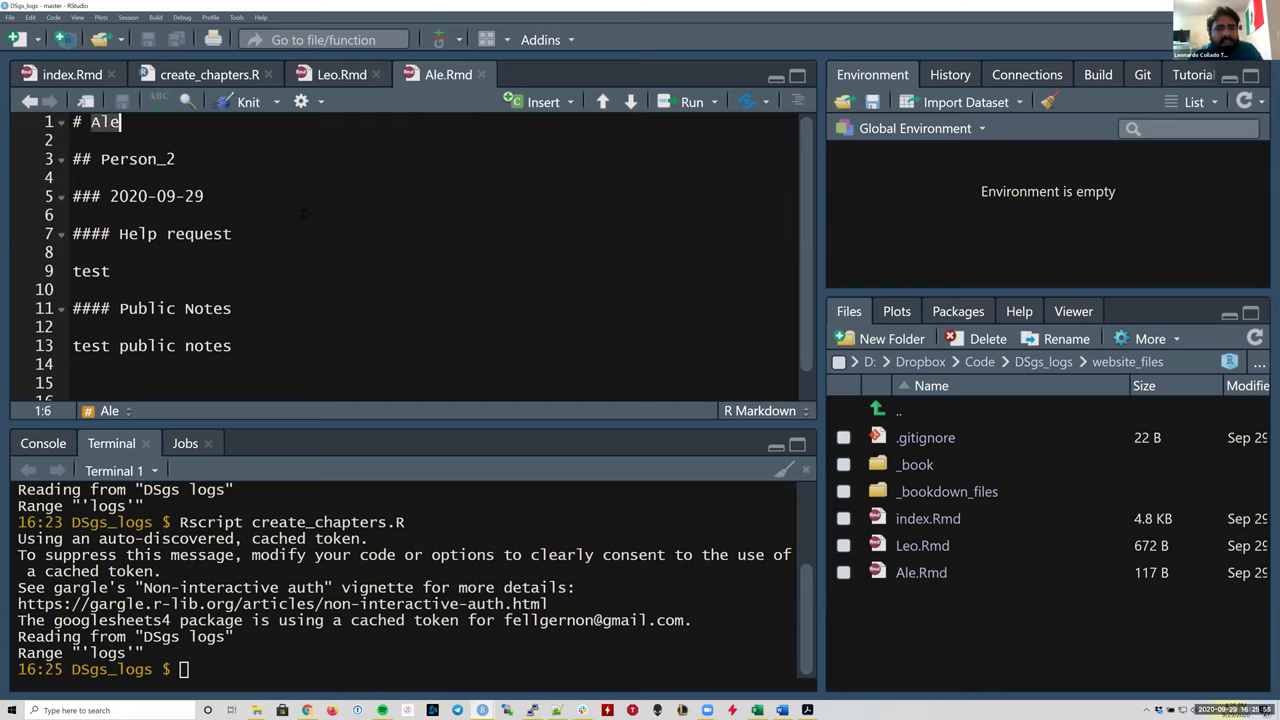
drag(91, 159, 177, 159)
click(92, 159)
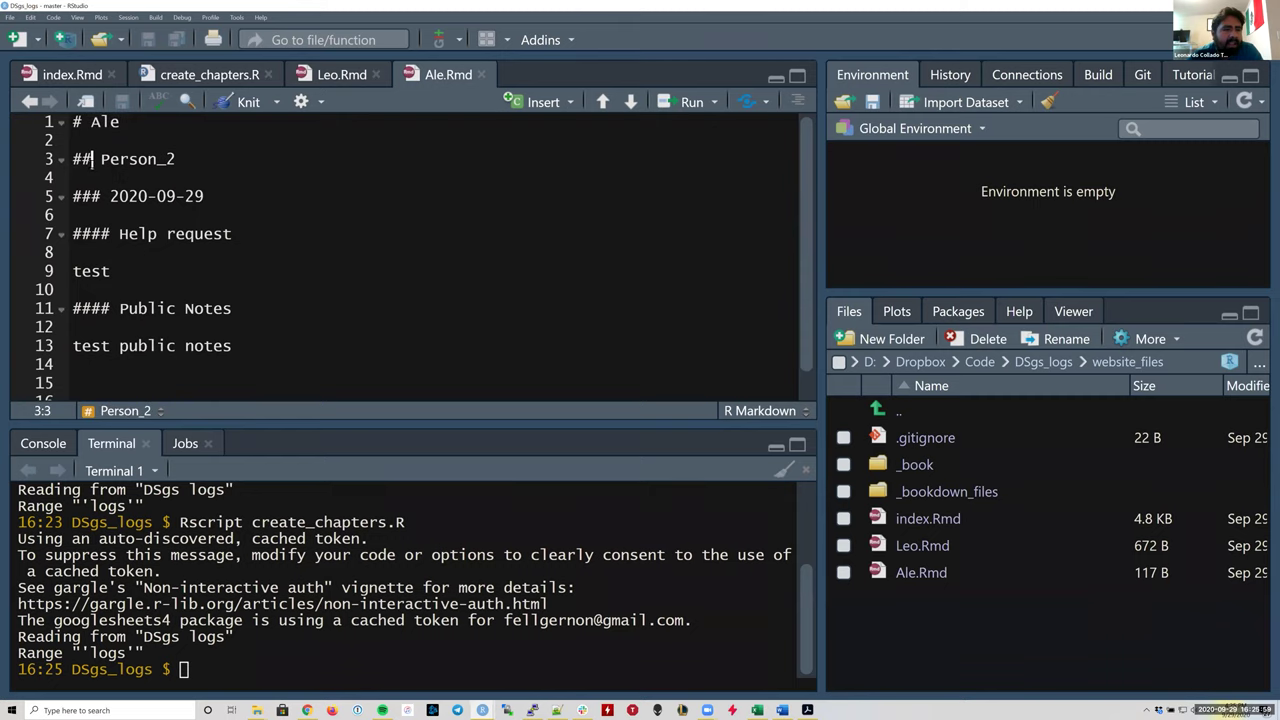
click(74, 159)
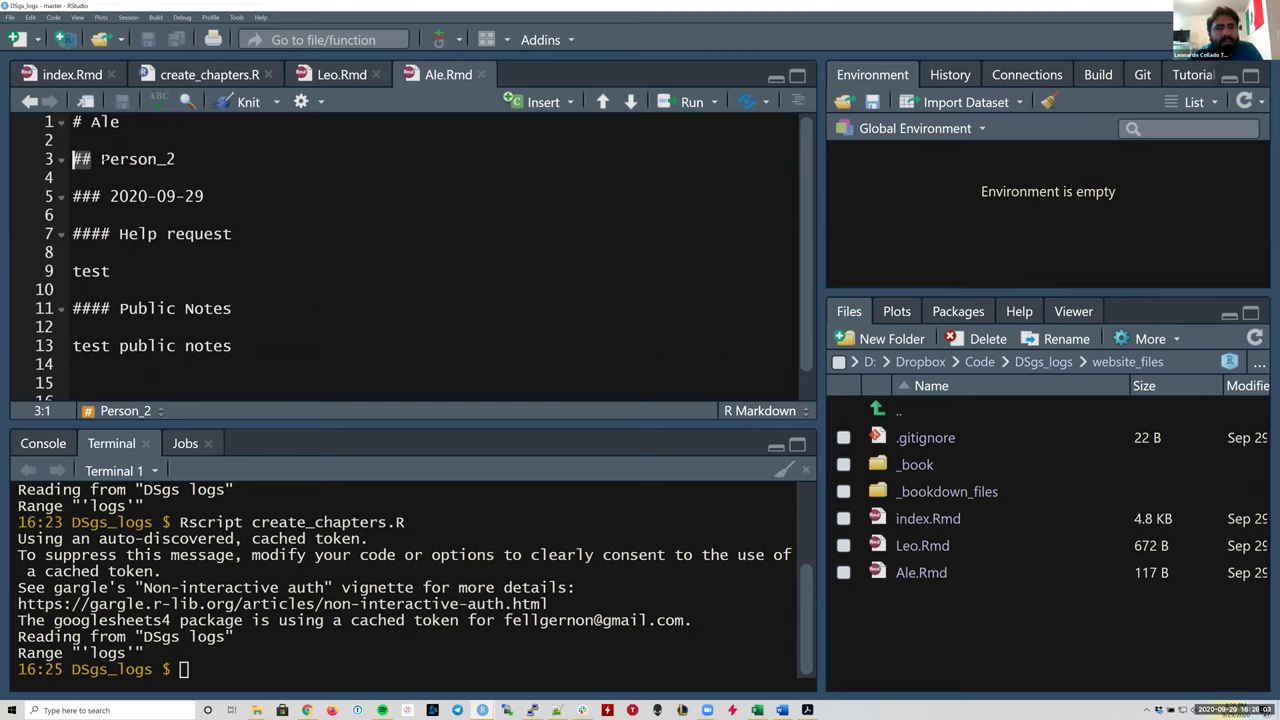
drag(120, 121, 92, 121)
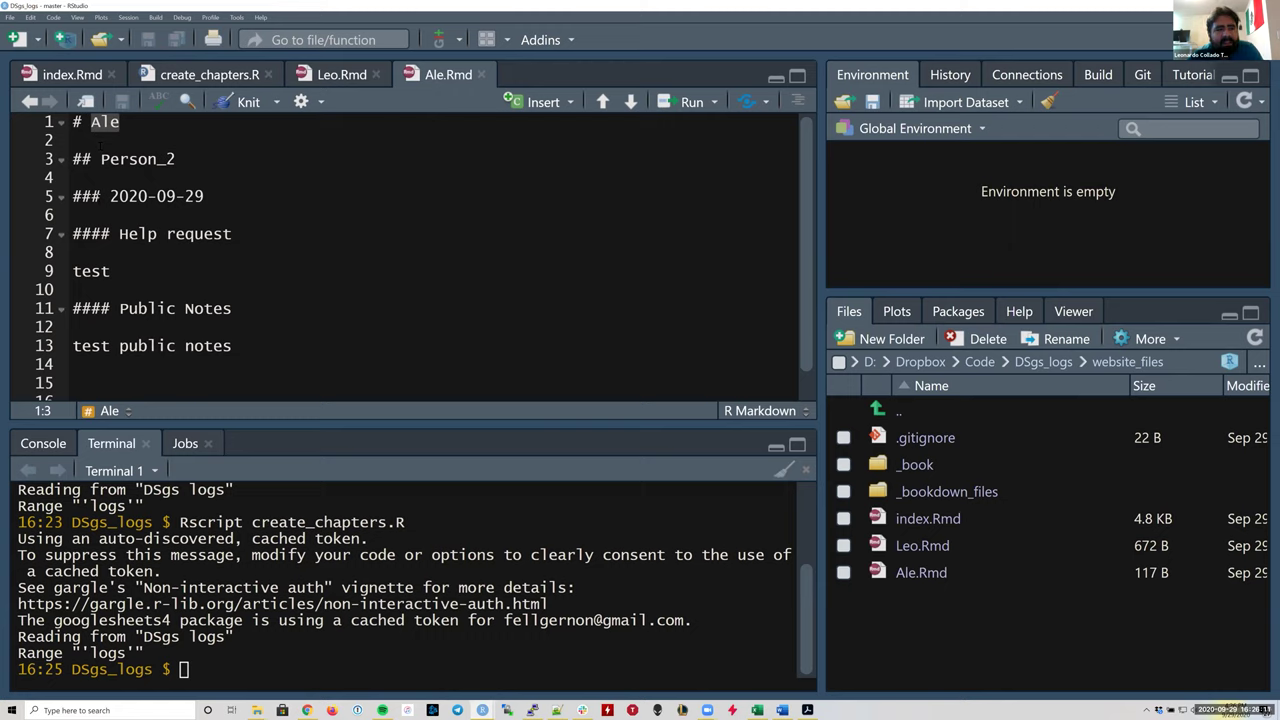
drag(73, 196, 102, 196)
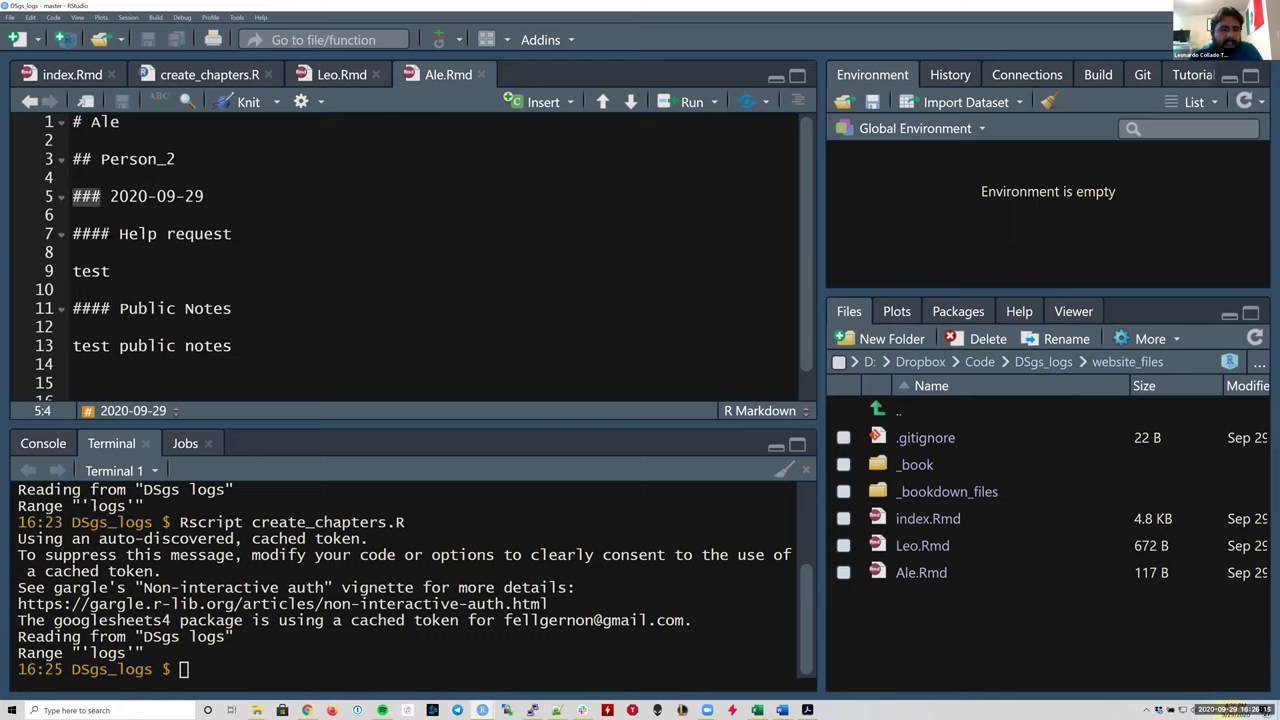
drag(233, 233, 73, 233)
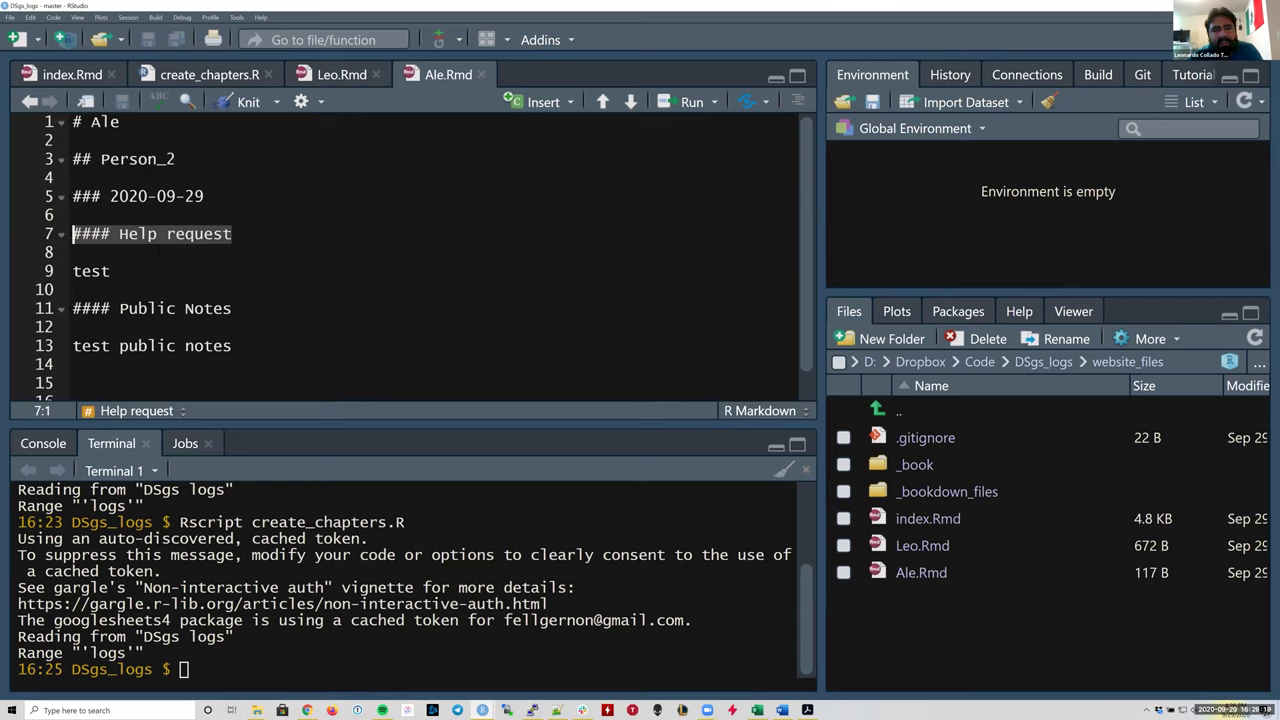
drag(232, 308, 72, 308)
click(175, 253)
click(175, 271)
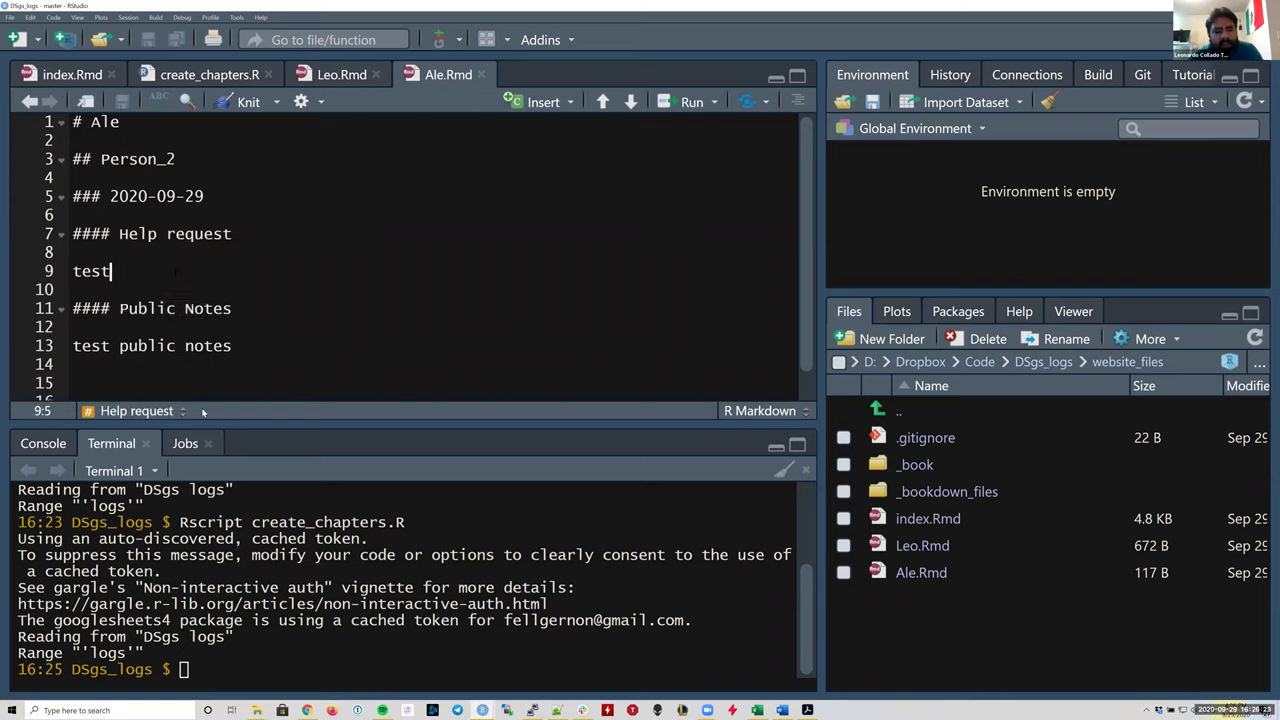
mouse_move(308, 710)
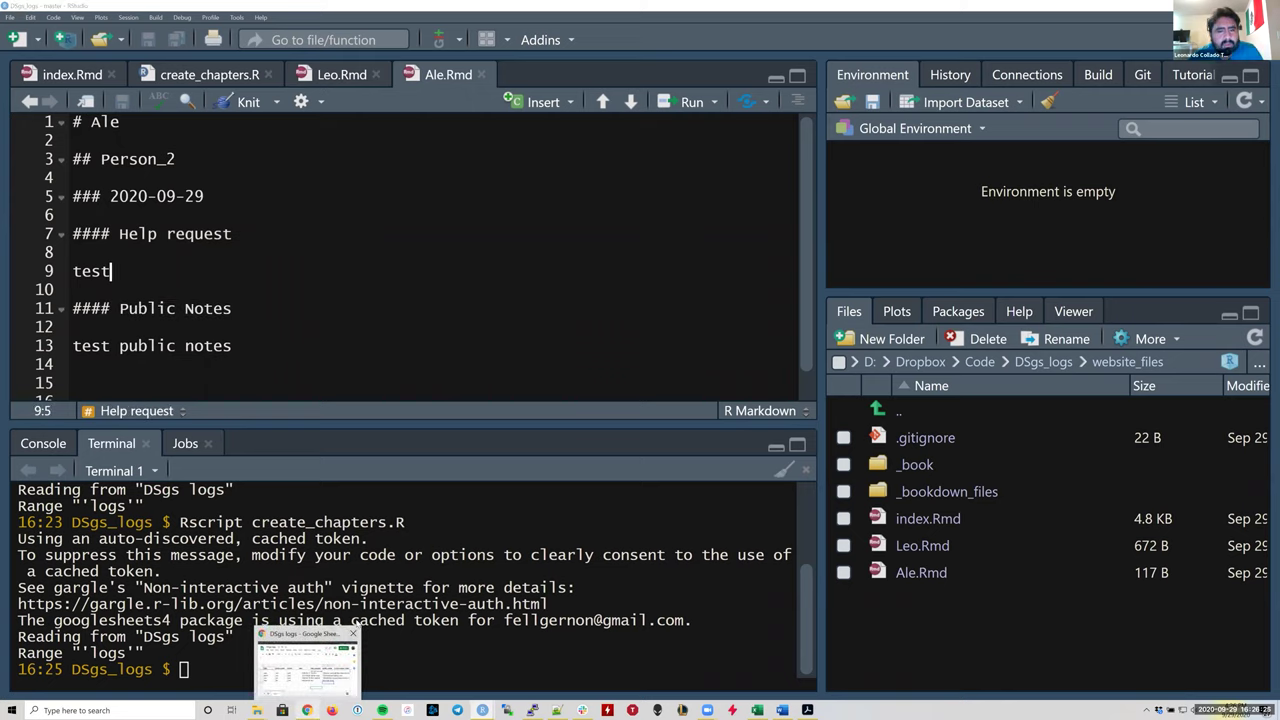
click(305, 668)
Check cells E6 'test' and F6 'test public notes' against Ale.Rmd, then return to RStudio.
click(751, 494)
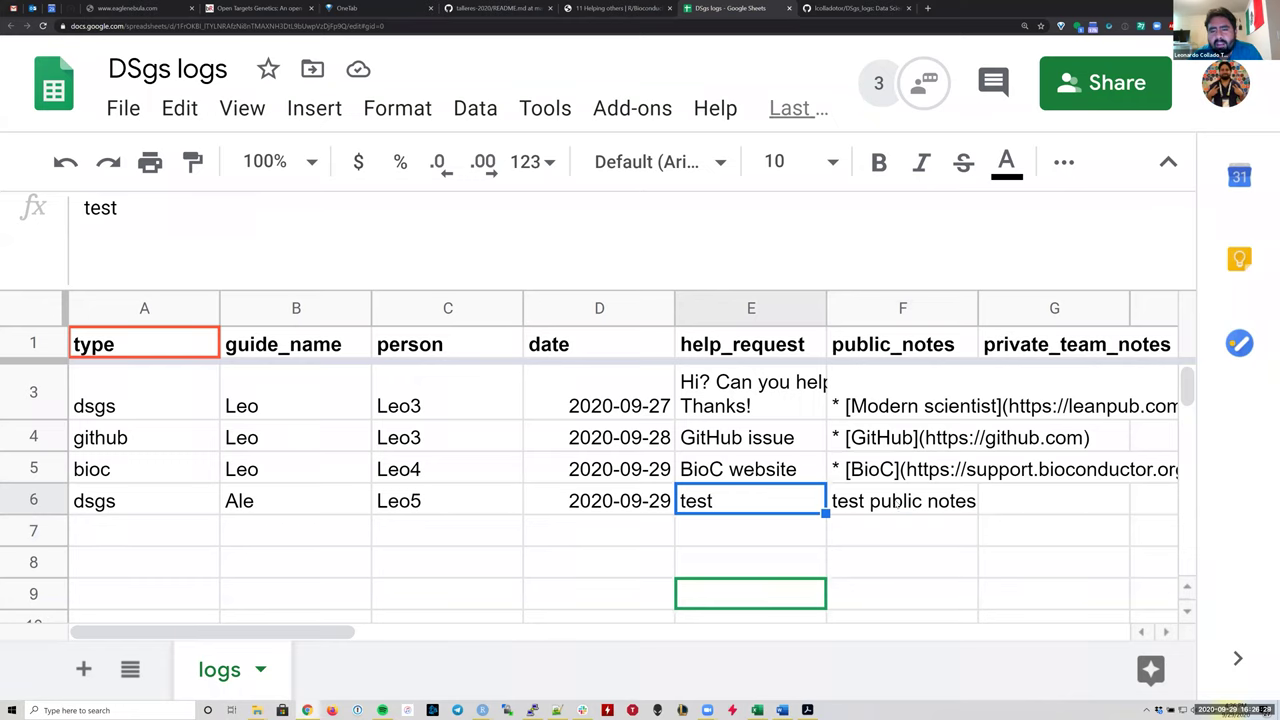
click(902, 500)
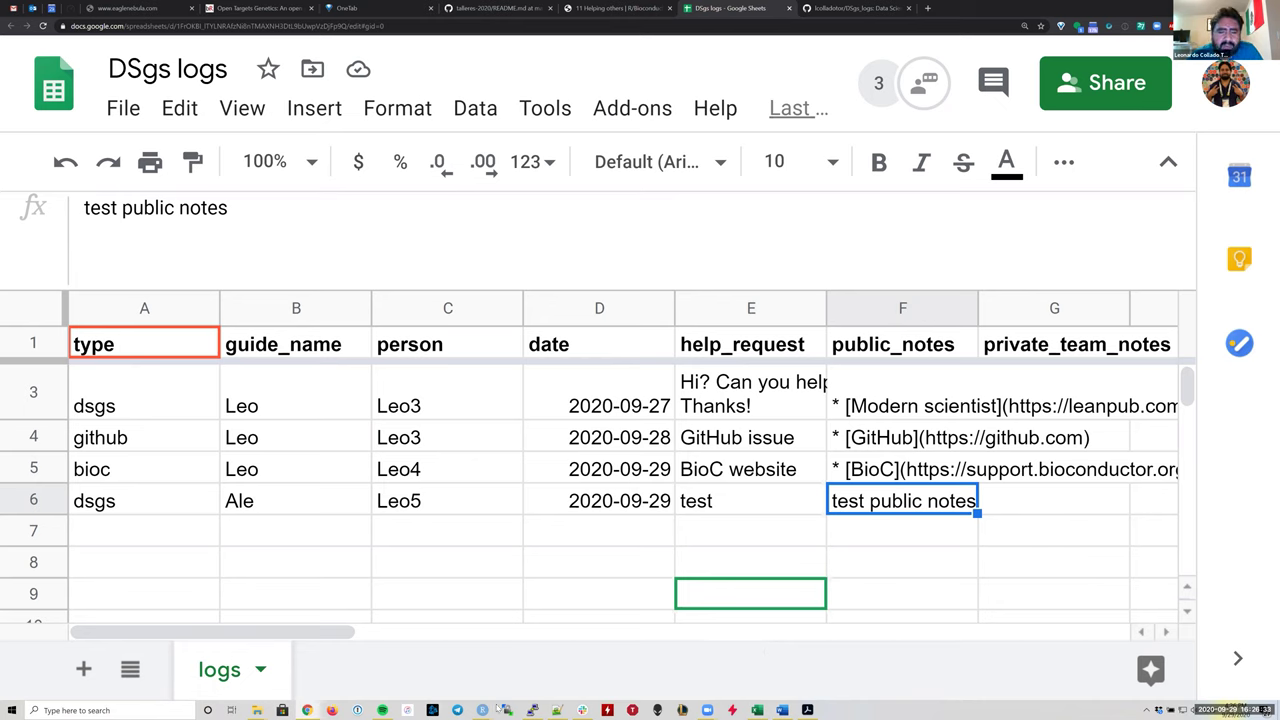
mouse_move(486, 708)
click(433, 665)
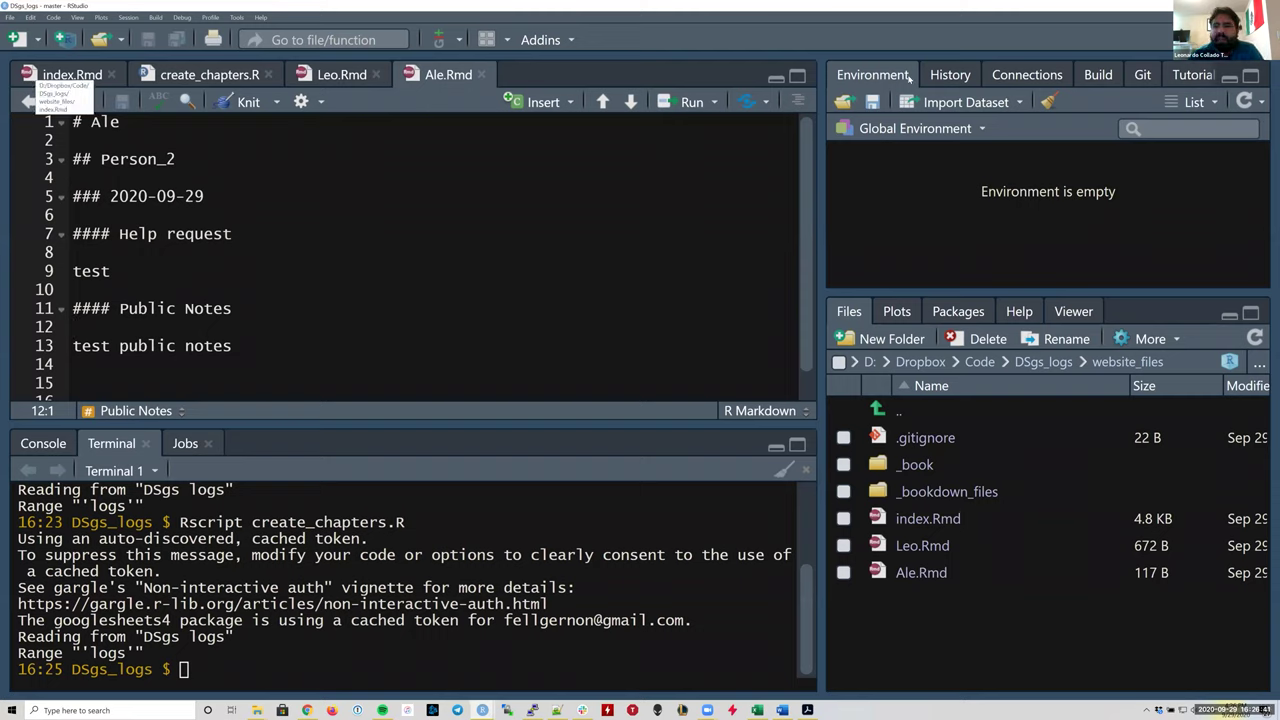
Rebuild the bookdown site with Build Book so the preview lists the new 2 Ale chapter.
click(1098, 76)
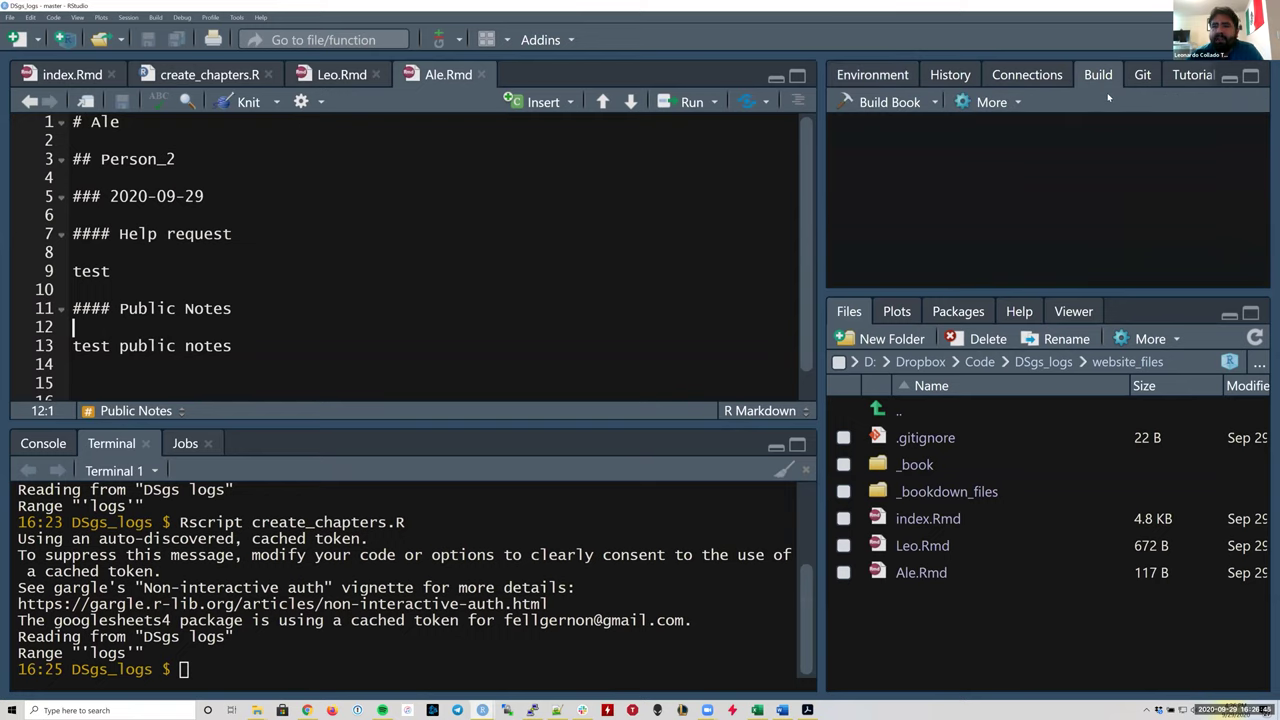
click(891, 104)
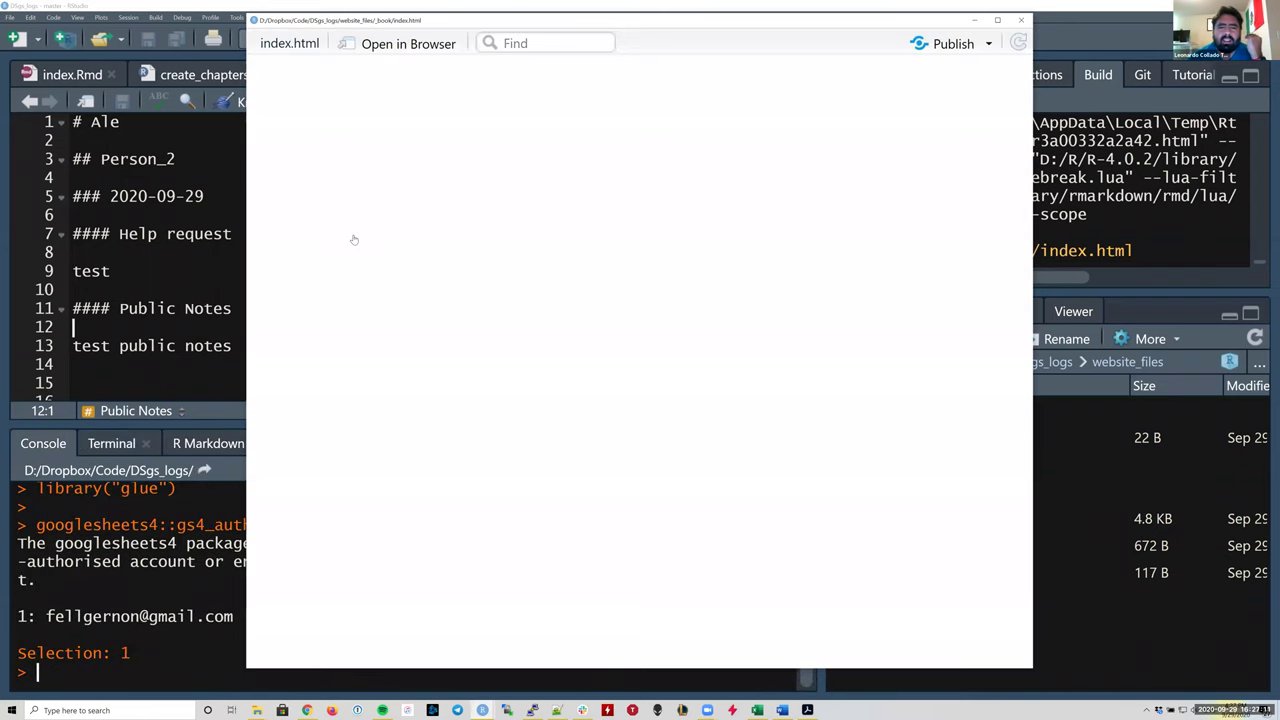
Maximize the book preview and open the 2 Ale and 3 Leo chapters.
click(998, 21)
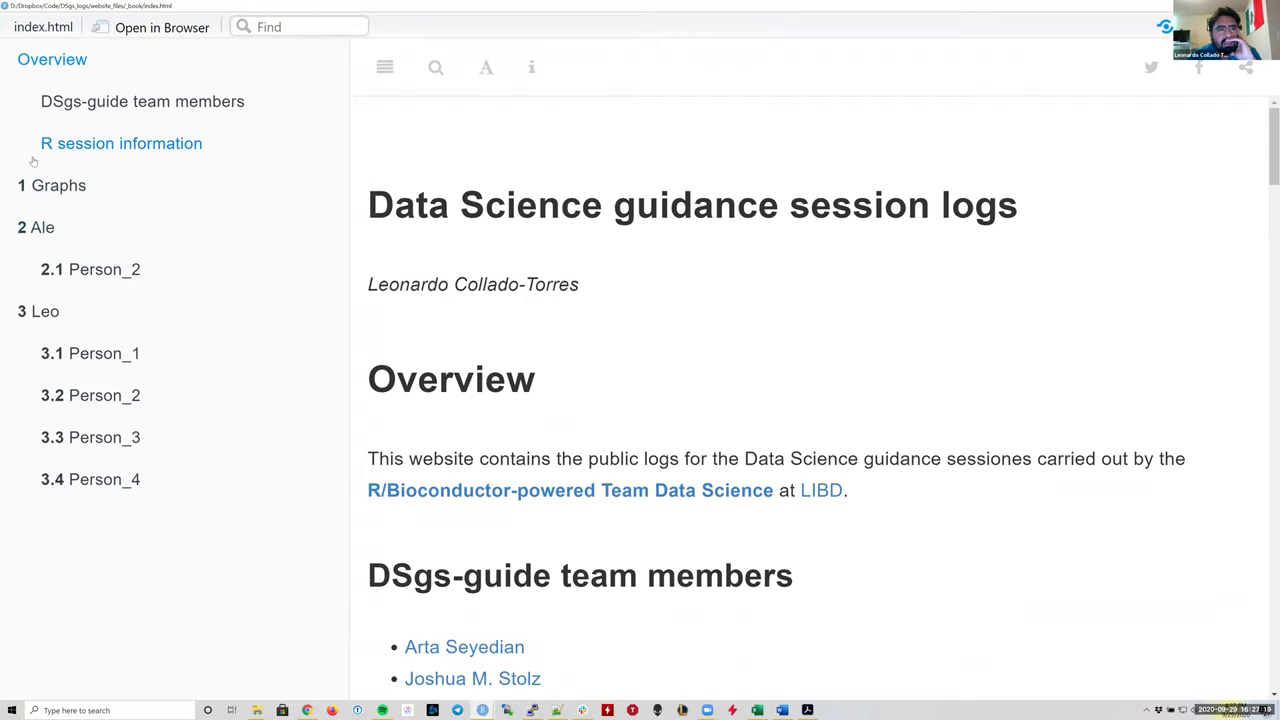
click(50, 243)
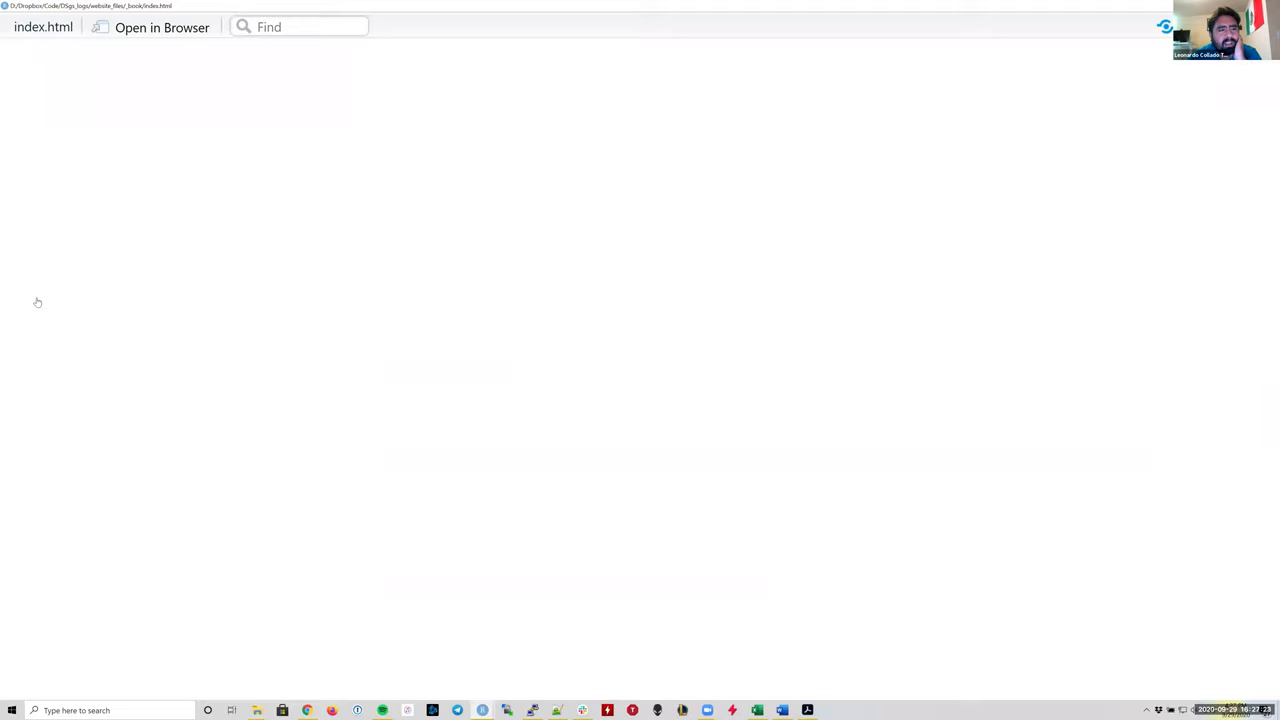
click(50, 322)
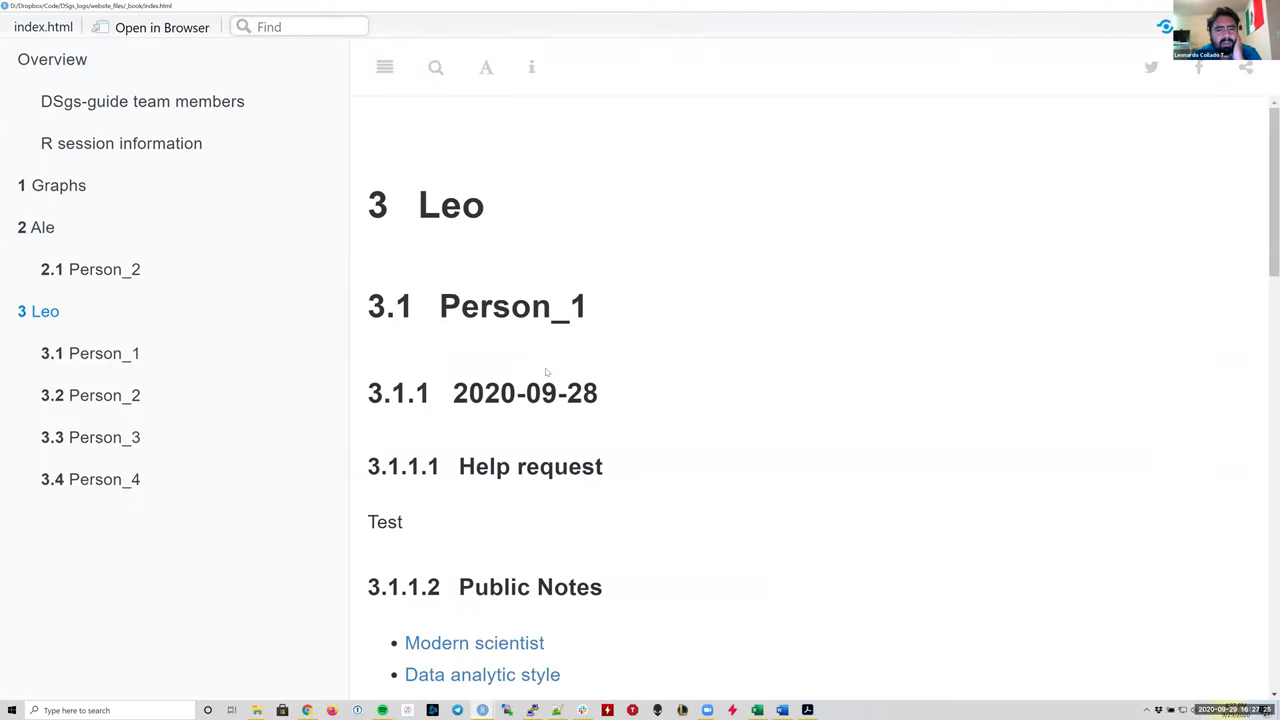
Review Leo's Person sections down to Person_4's 2020-09-29 'BioC website' request.
scroll(557, 362, down, 3)
scroll(557, 362, down, 3)
scroll(558, 350, down, 3)
scroll(558, 350, up, 3)
scroll(557, 361, down, 3)
scroll(557, 361, down, 3)
scroll(557, 361, down, 3)
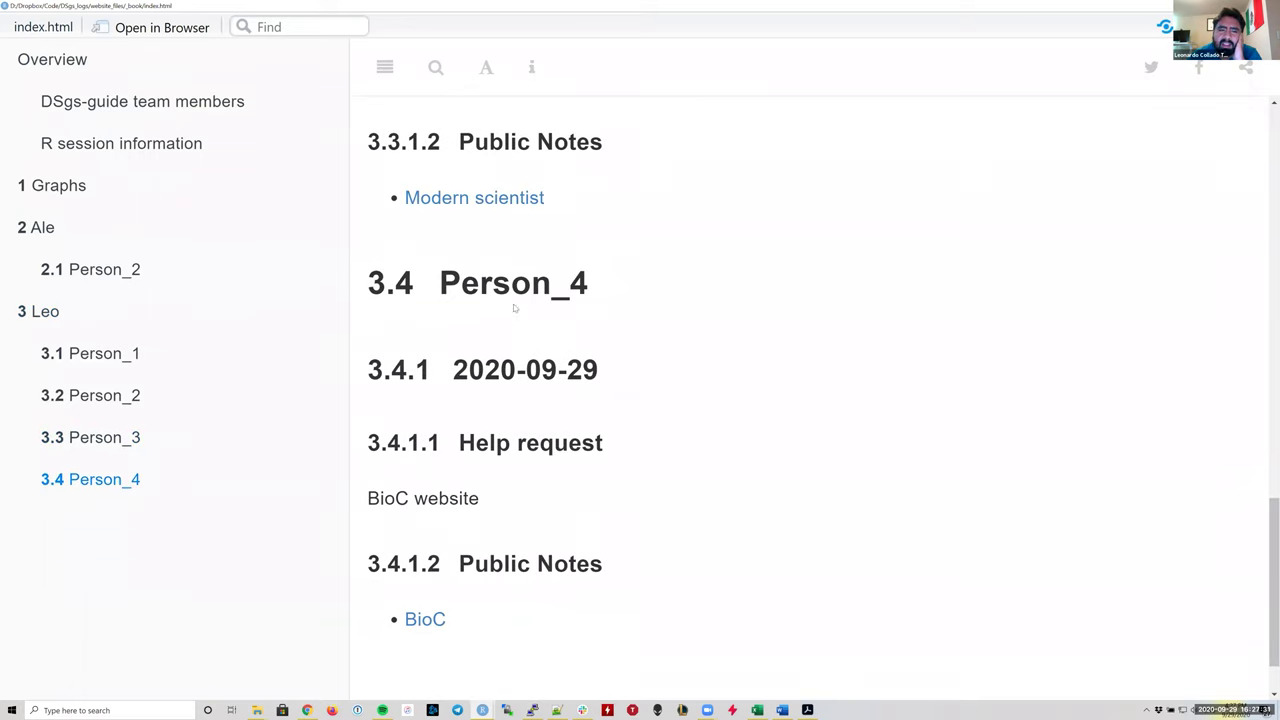
drag(440, 288, 588, 292)
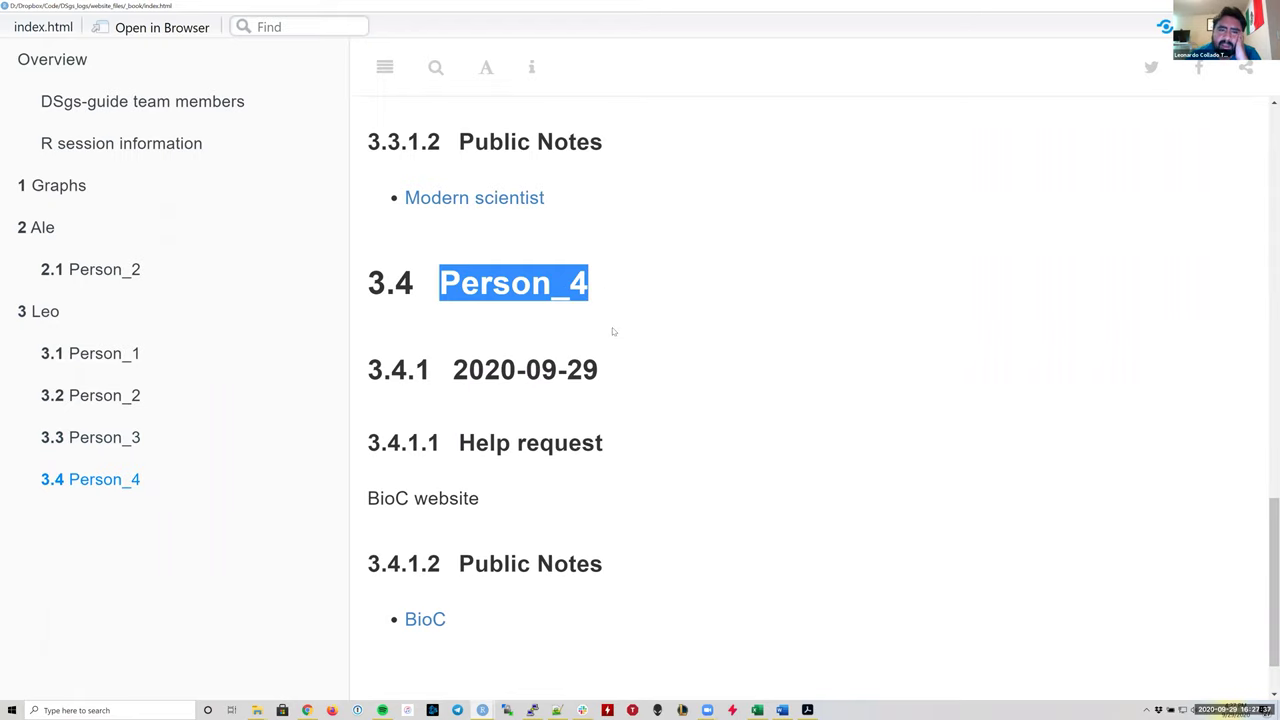
scroll(612, 327, up, 3)
scroll(613, 331, up, 1)
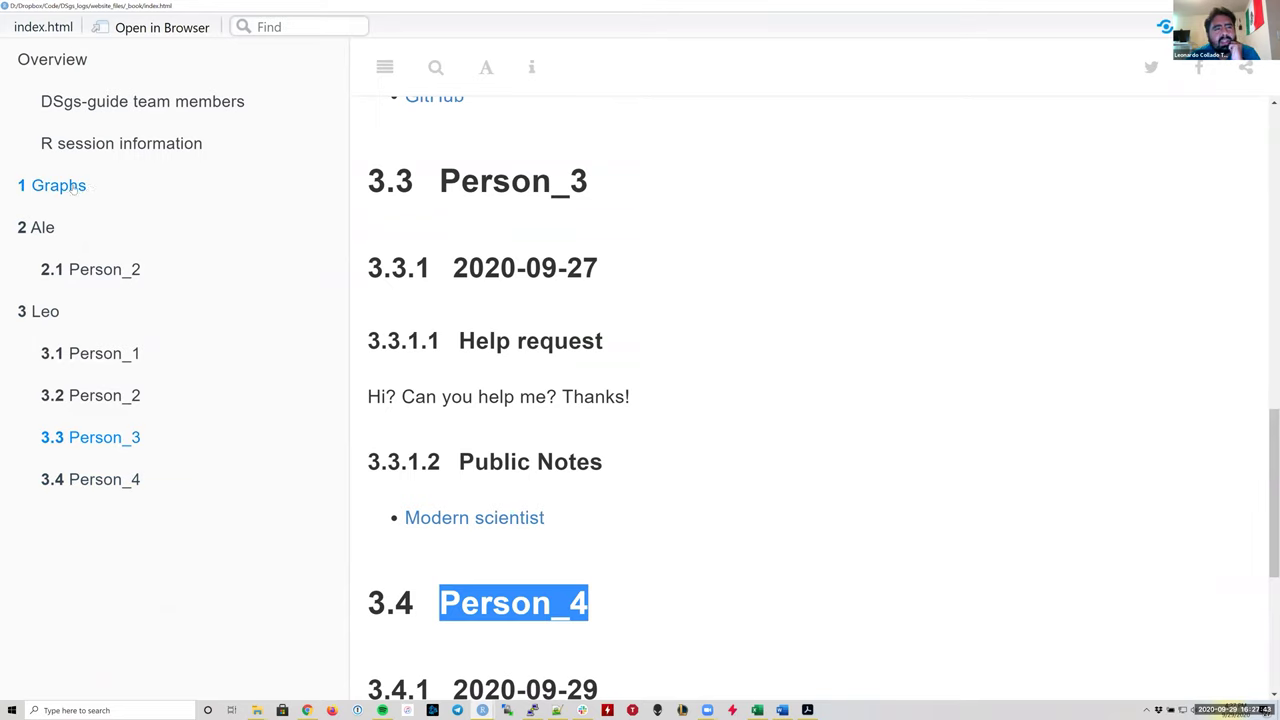
Open the 1 Graphs chapter and look through its session plots per guide.
click(73, 190)
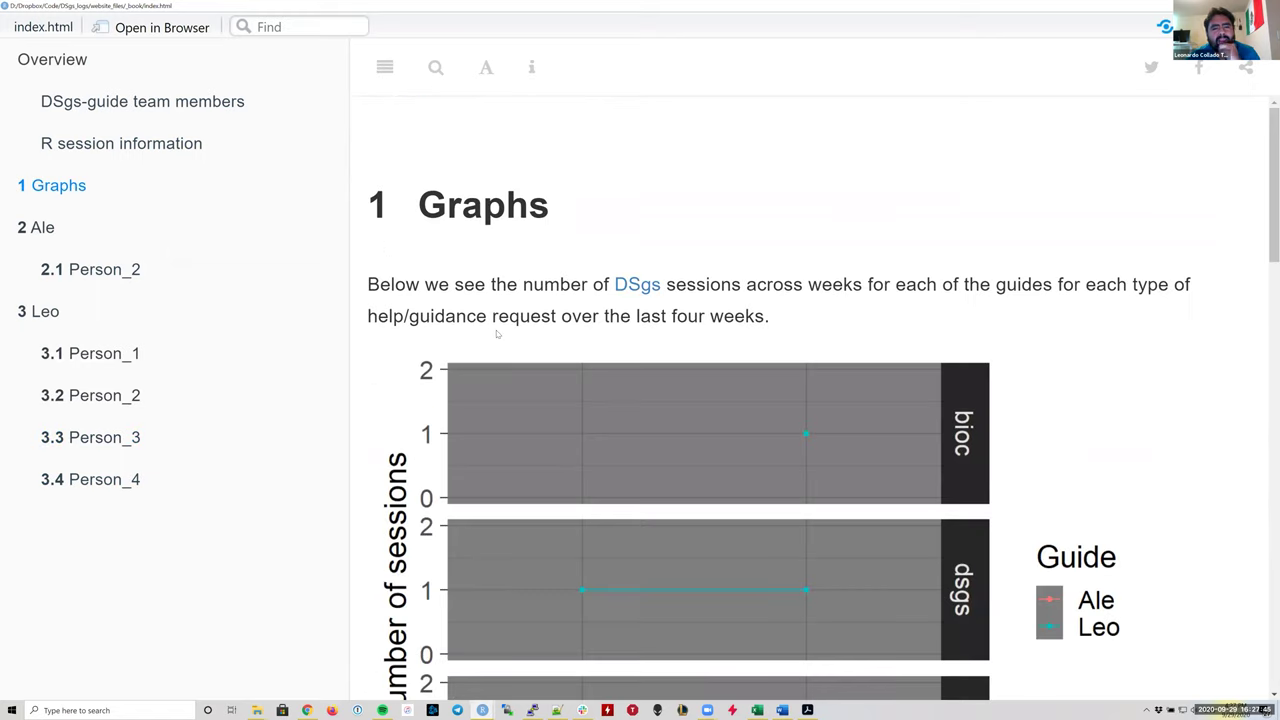
scroll(497, 337, down, 1)
scroll(499, 335, down, 2)
scroll(503, 329, up, 2)
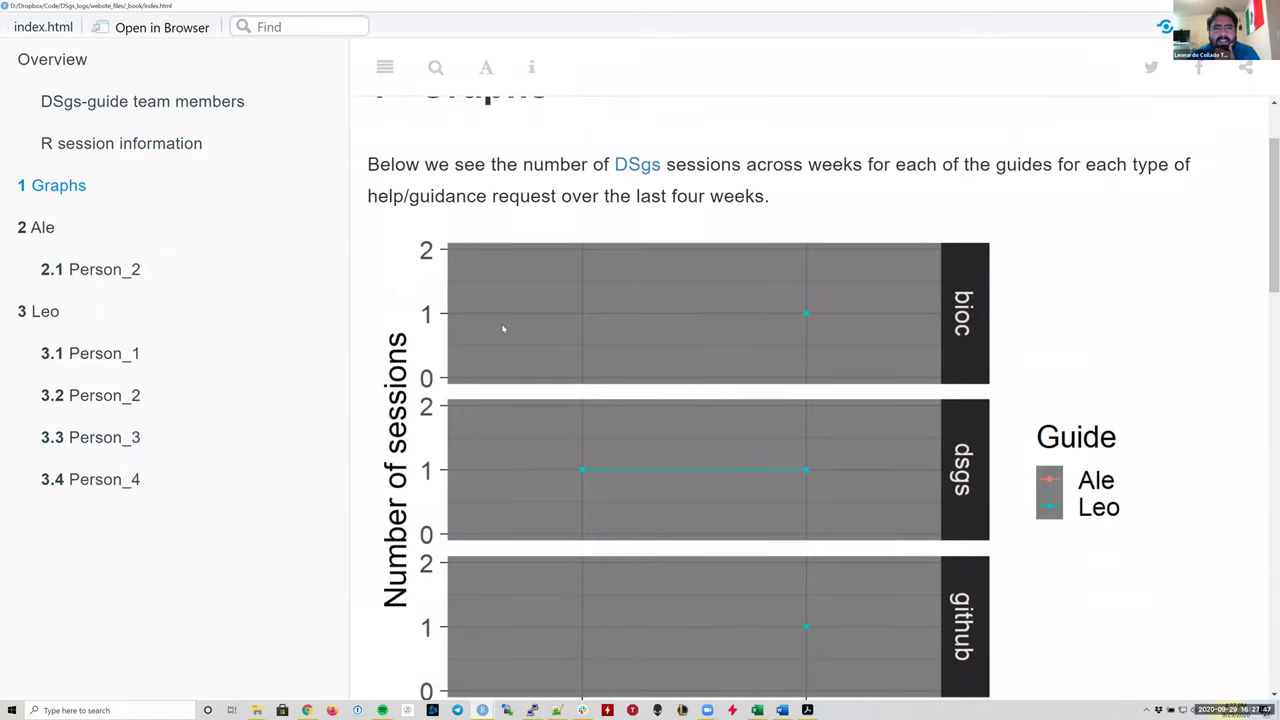
scroll(503, 329, down, 4)
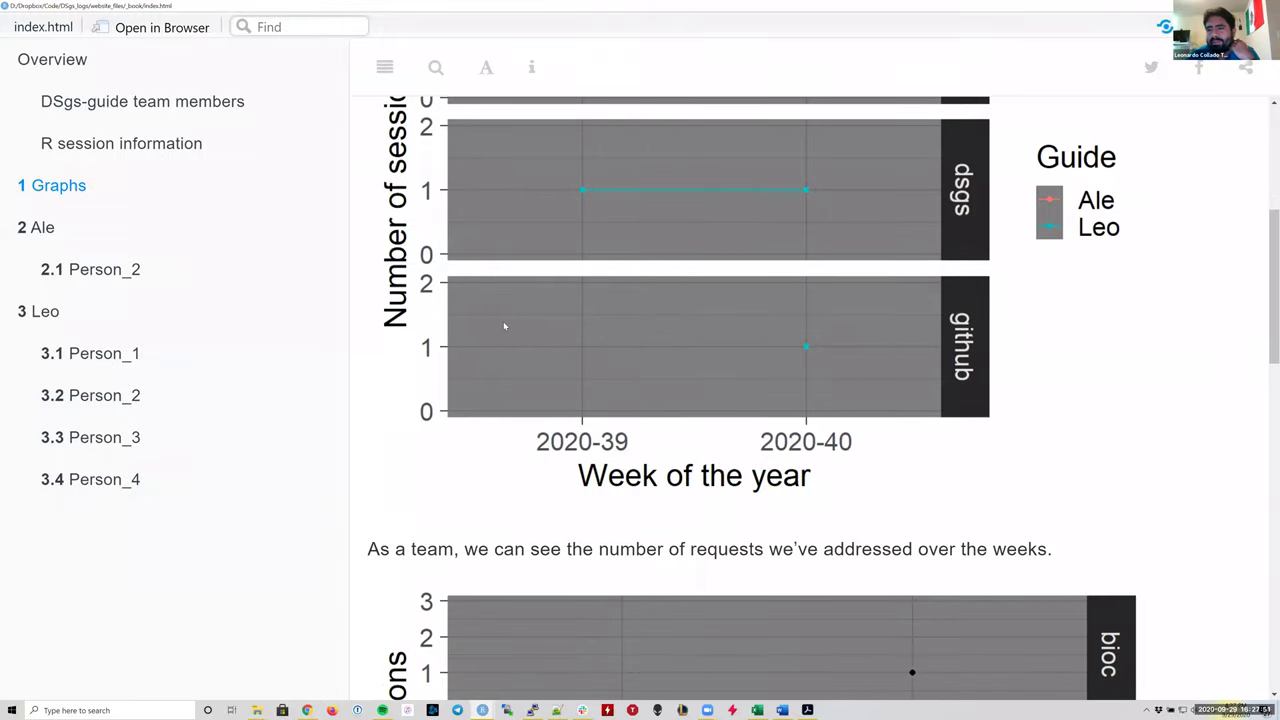
scroll(504, 326, up, 2)
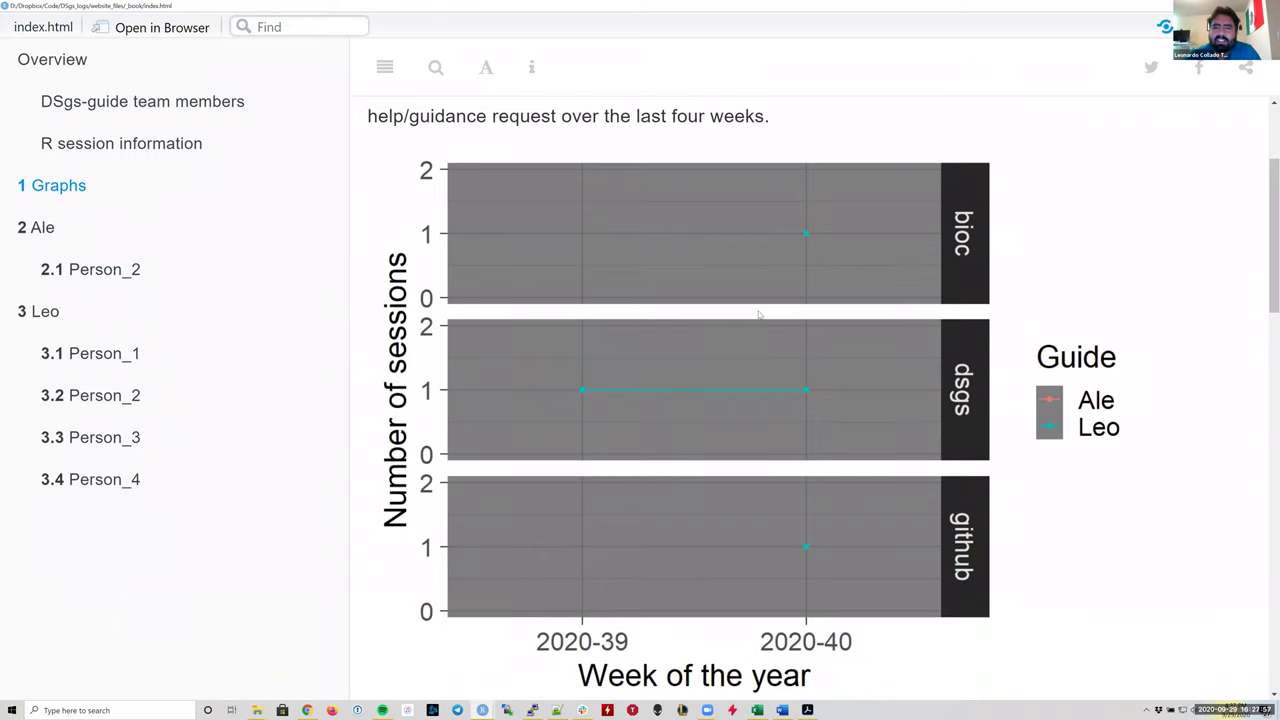
scroll(848, 523, down, 1)
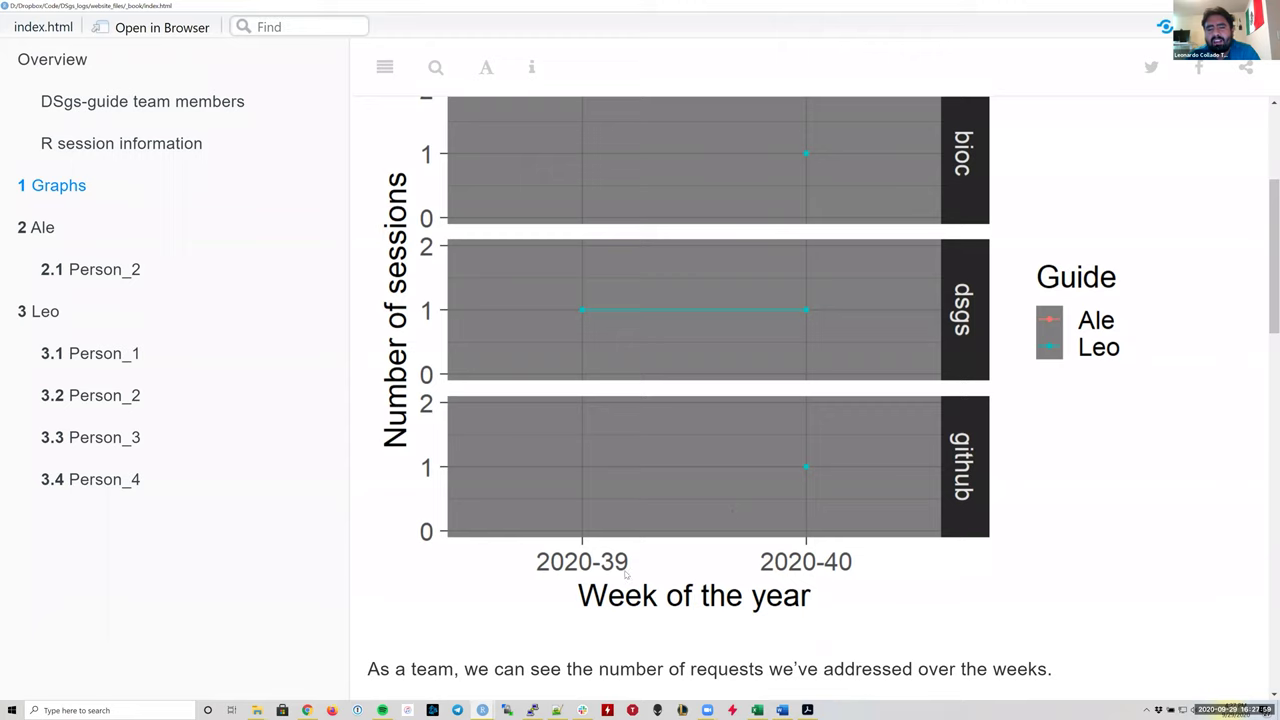
scroll(812, 580, down, 2)
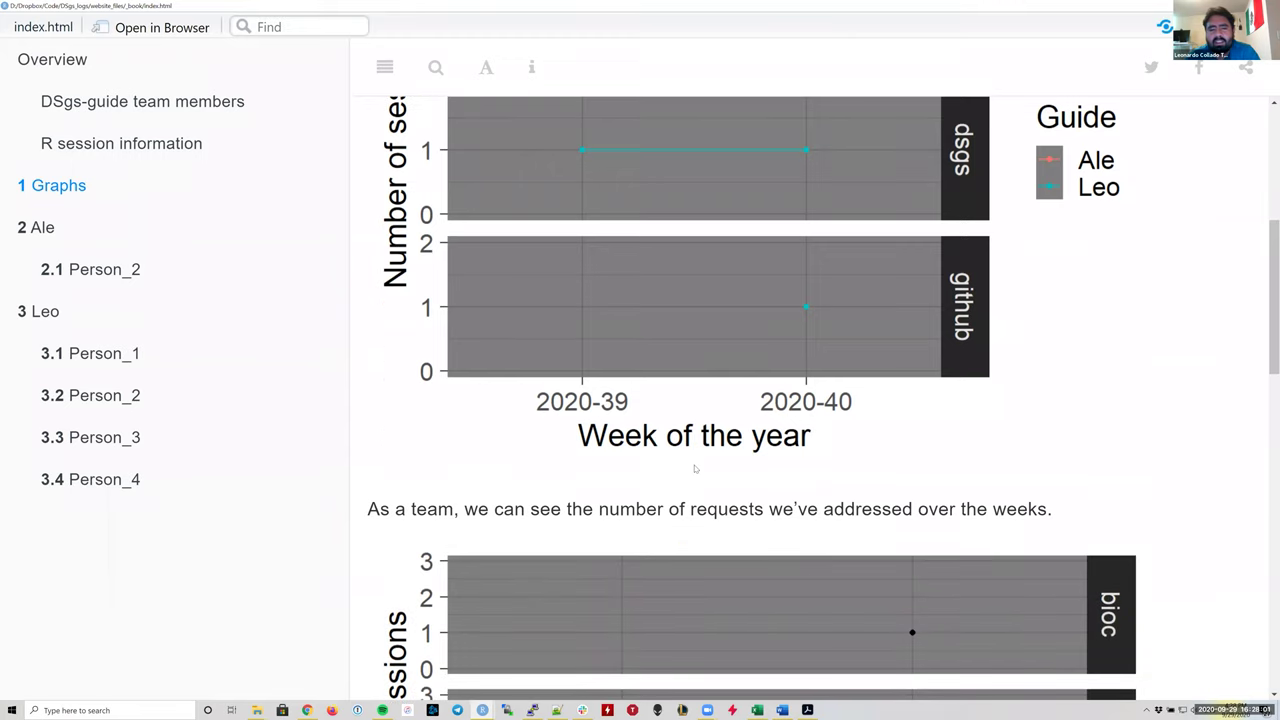
scroll(694, 466, down, 4)
scroll(695, 468, up, 1)
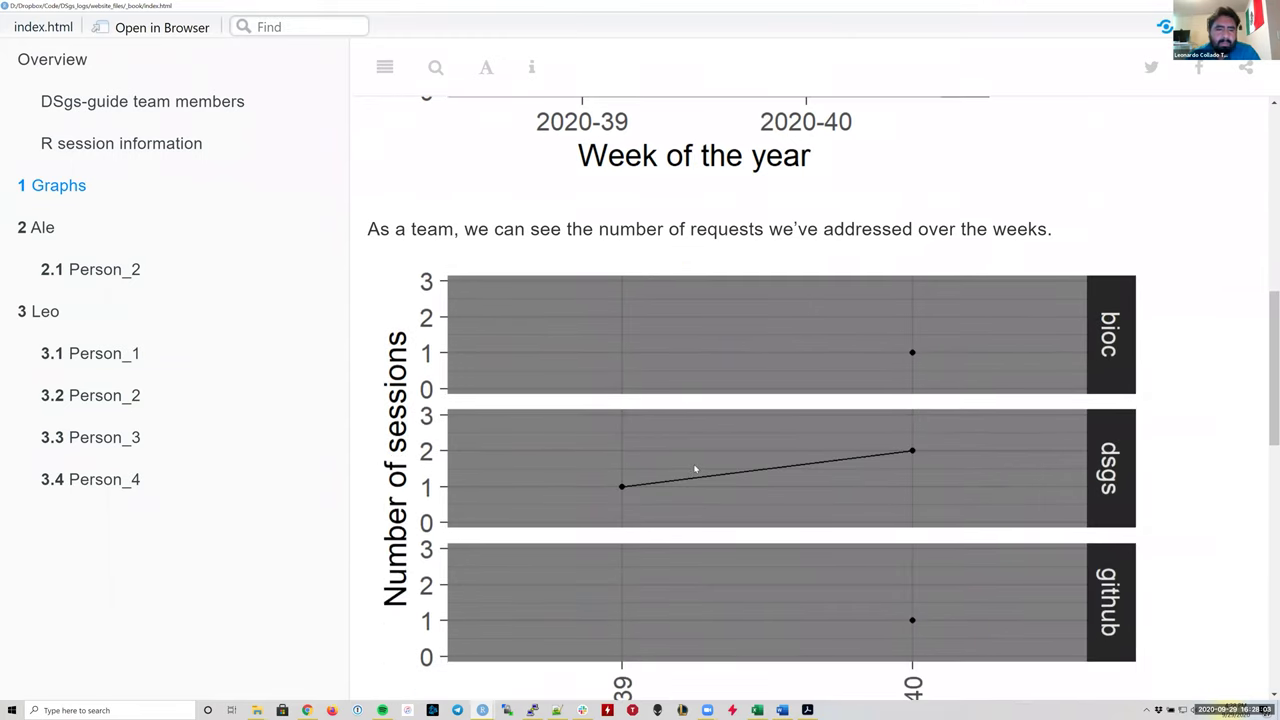
scroll(695, 468, down, 3)
scroll(696, 468, up, 9)
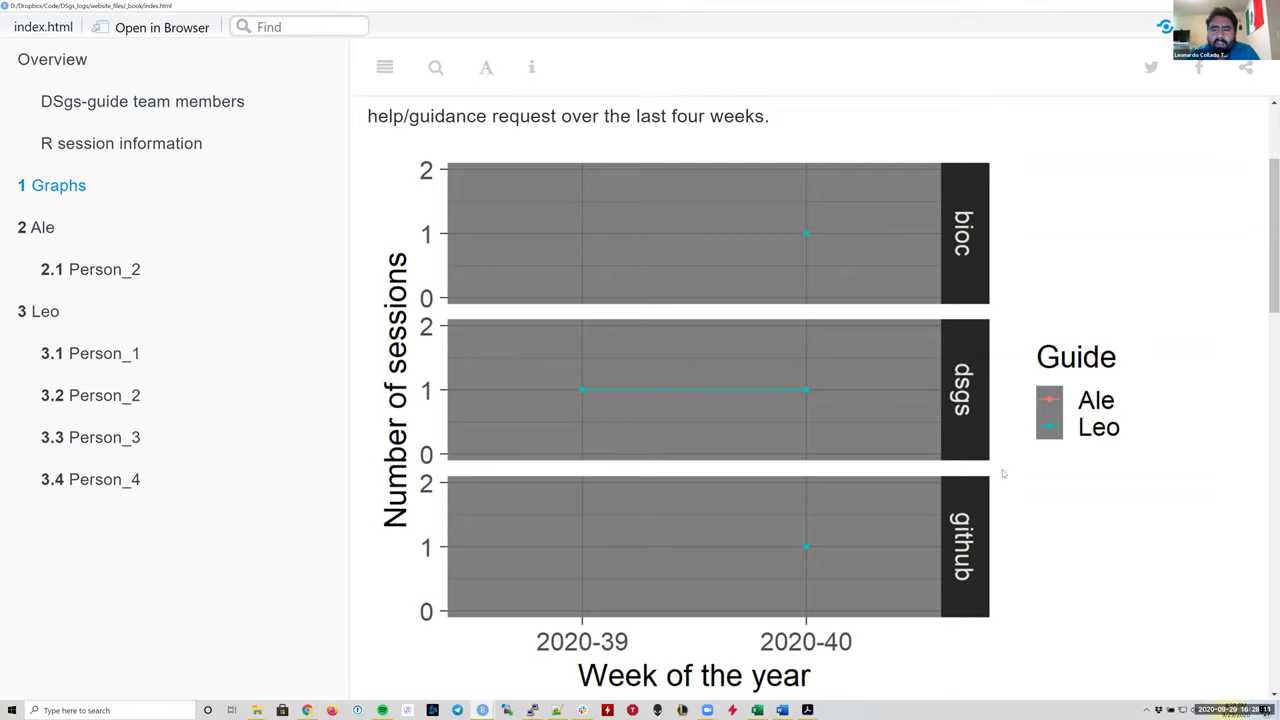
scroll(1048, 490, down, 4)
scroll(1048, 490, up, 3)
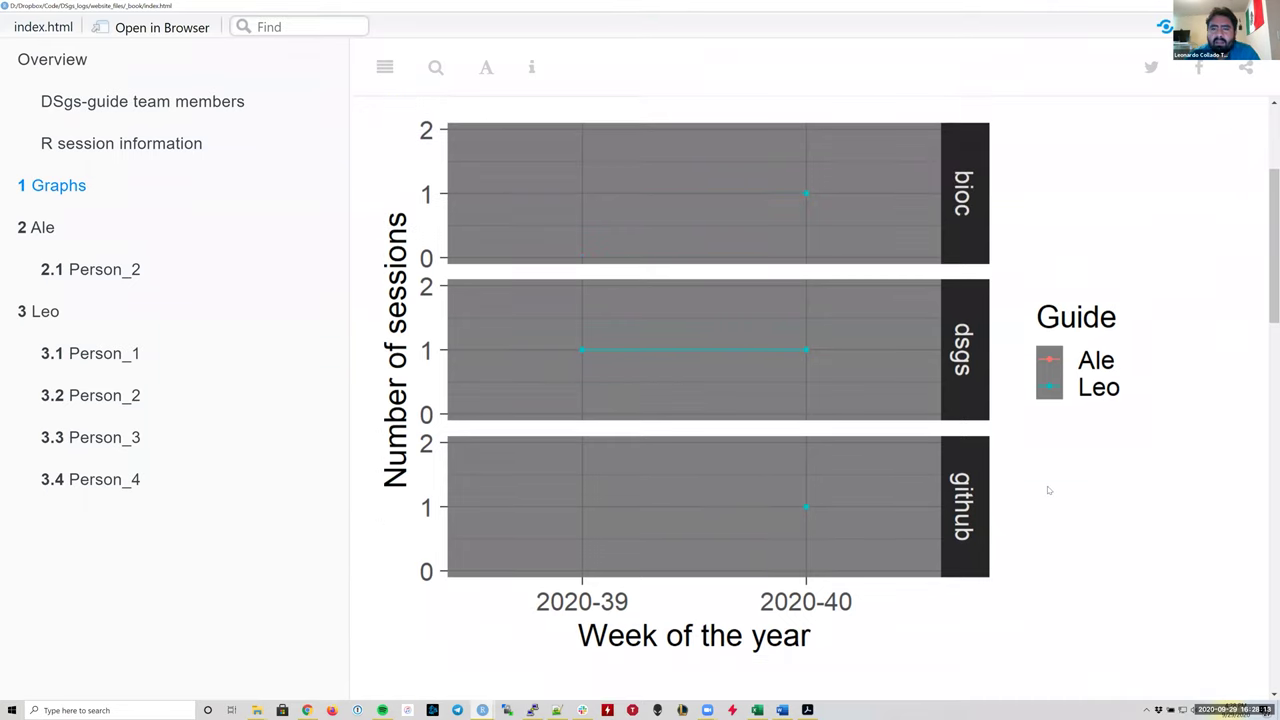
scroll(1048, 490, down, 6)
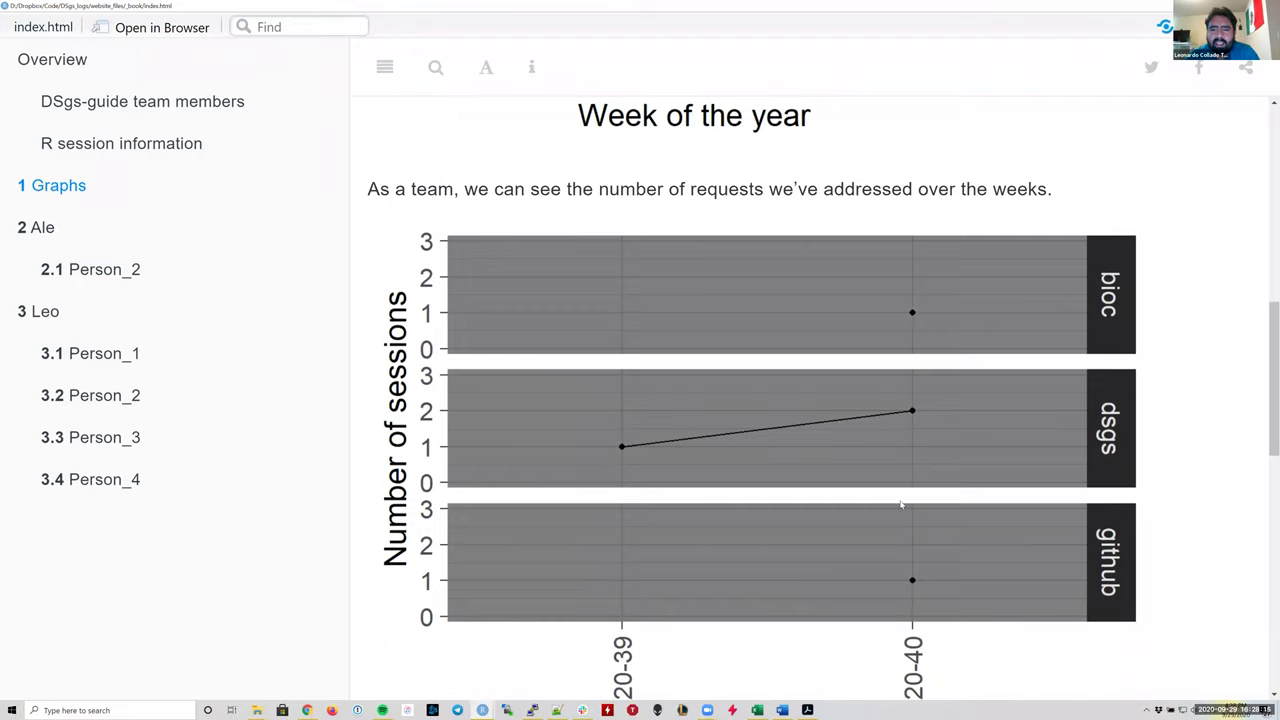
Review the final sessions graph's bioc, dsgs and github panels for weeks 2020-39 and 2020-40.
scroll(900, 505, down, 4)
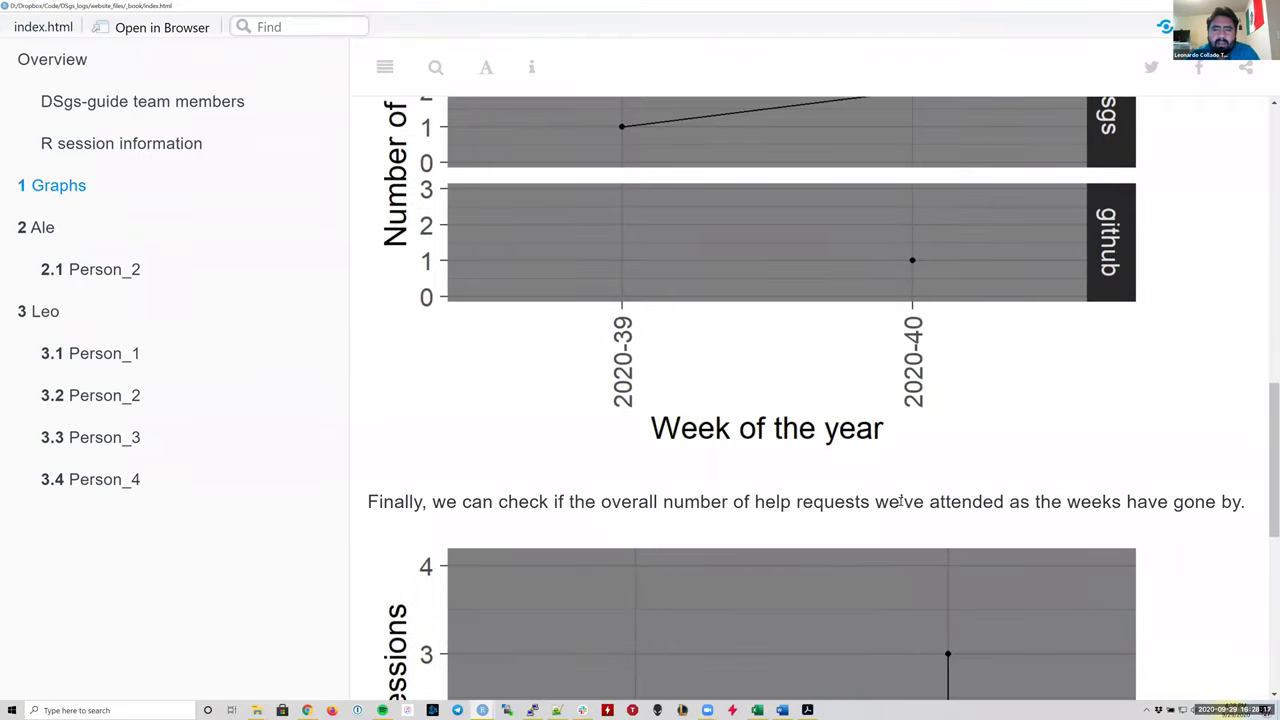
scroll(901, 502, down, 6)
scroll(901, 504, up, 1)
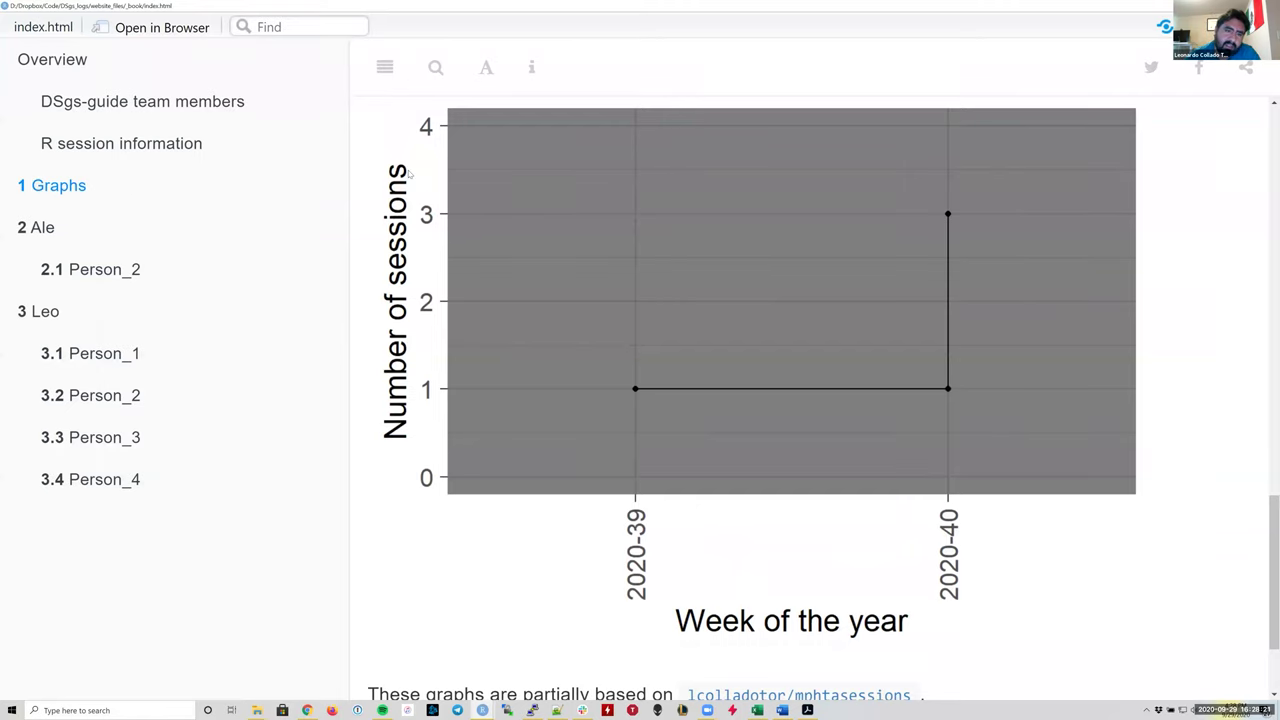
scroll(575, 335, down, 2)
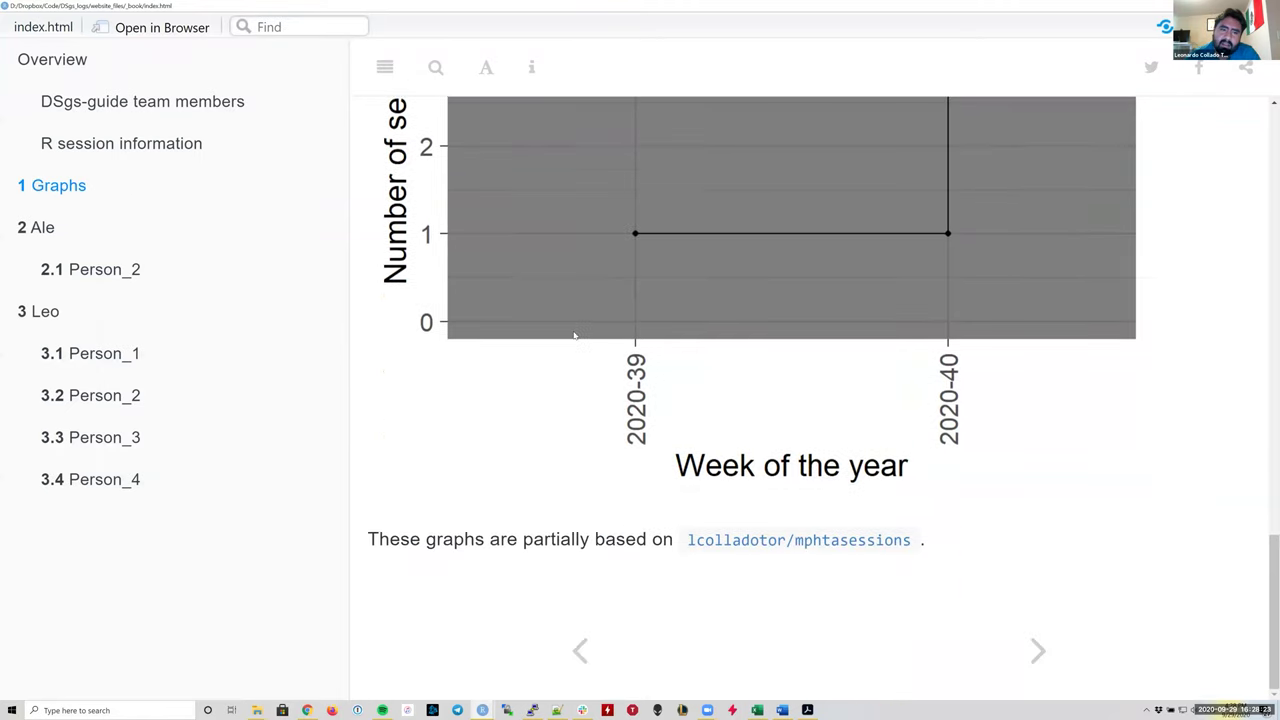
scroll(575, 335, up, 3)
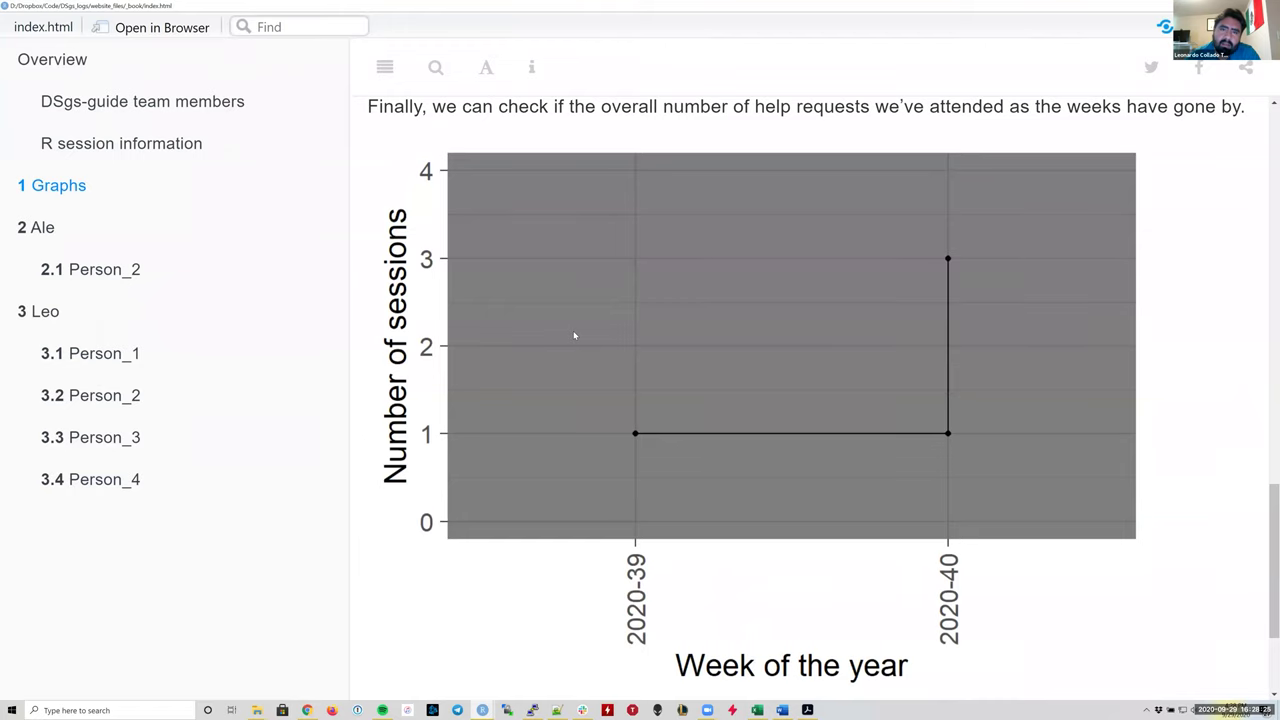
scroll(575, 335, up, 1)
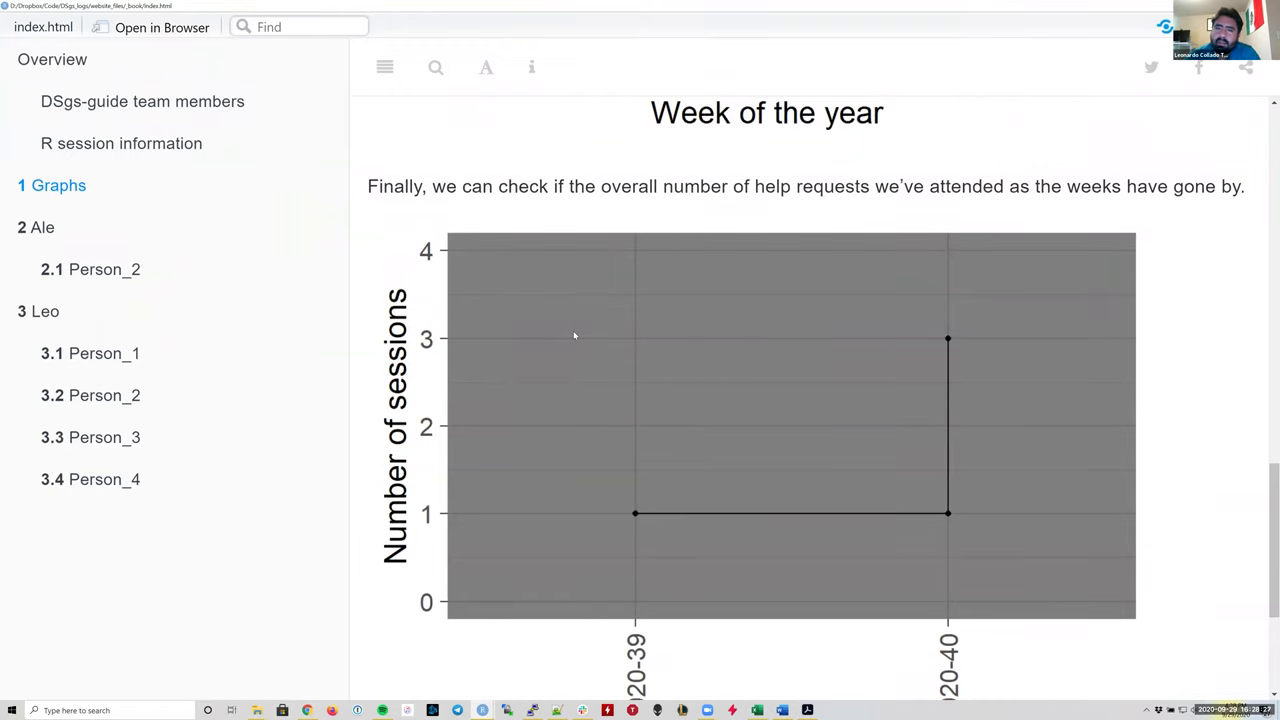
scroll(852, 455, up, 1)
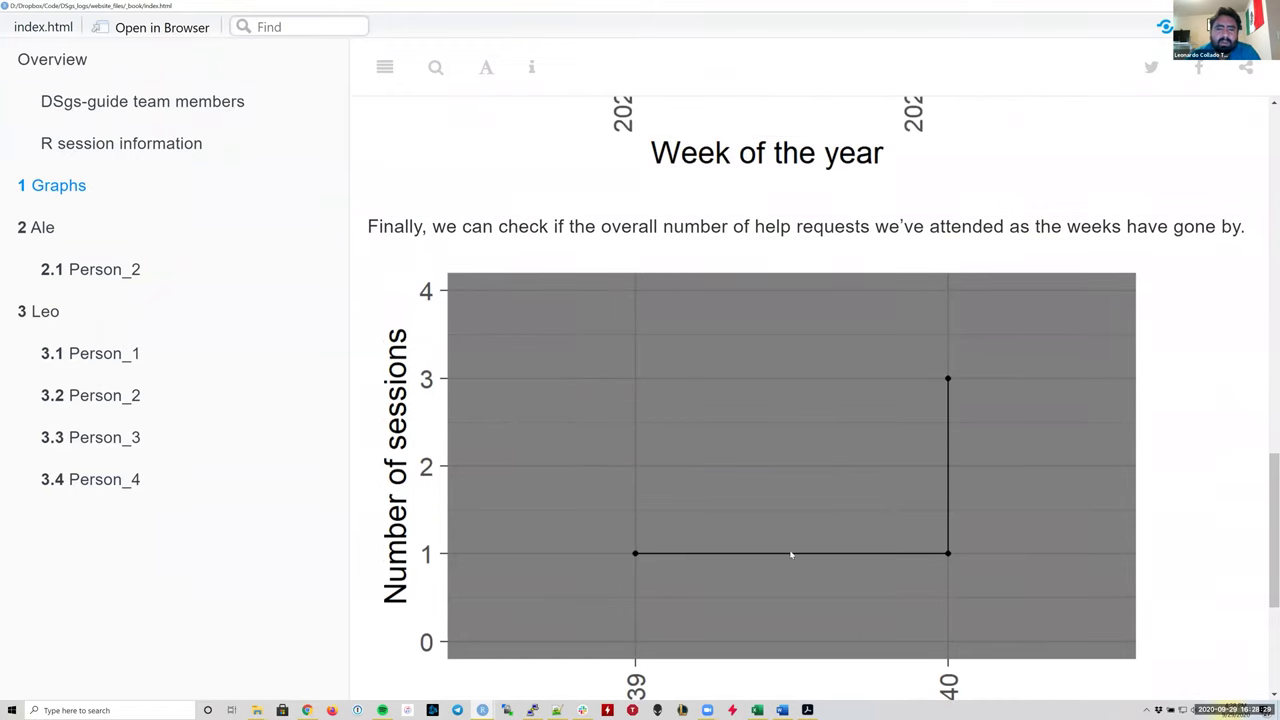
scroll(761, 511, up, 12)
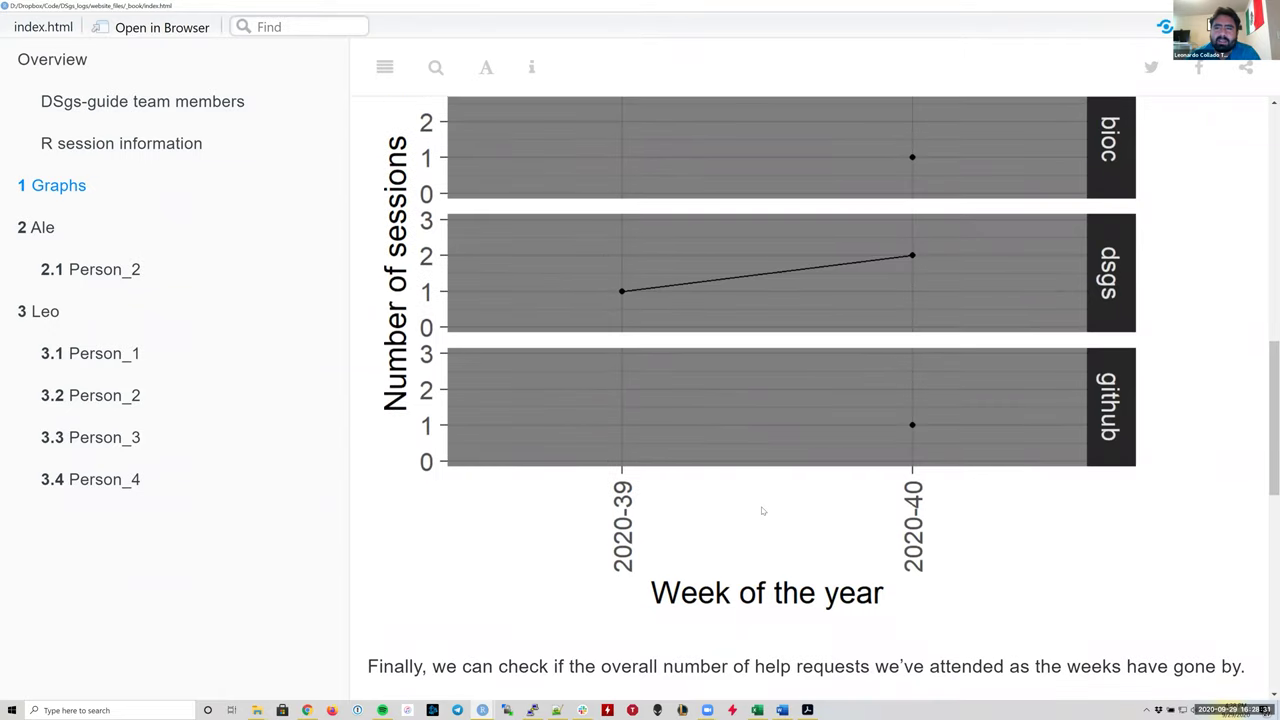
scroll(775, 501, up, 2)
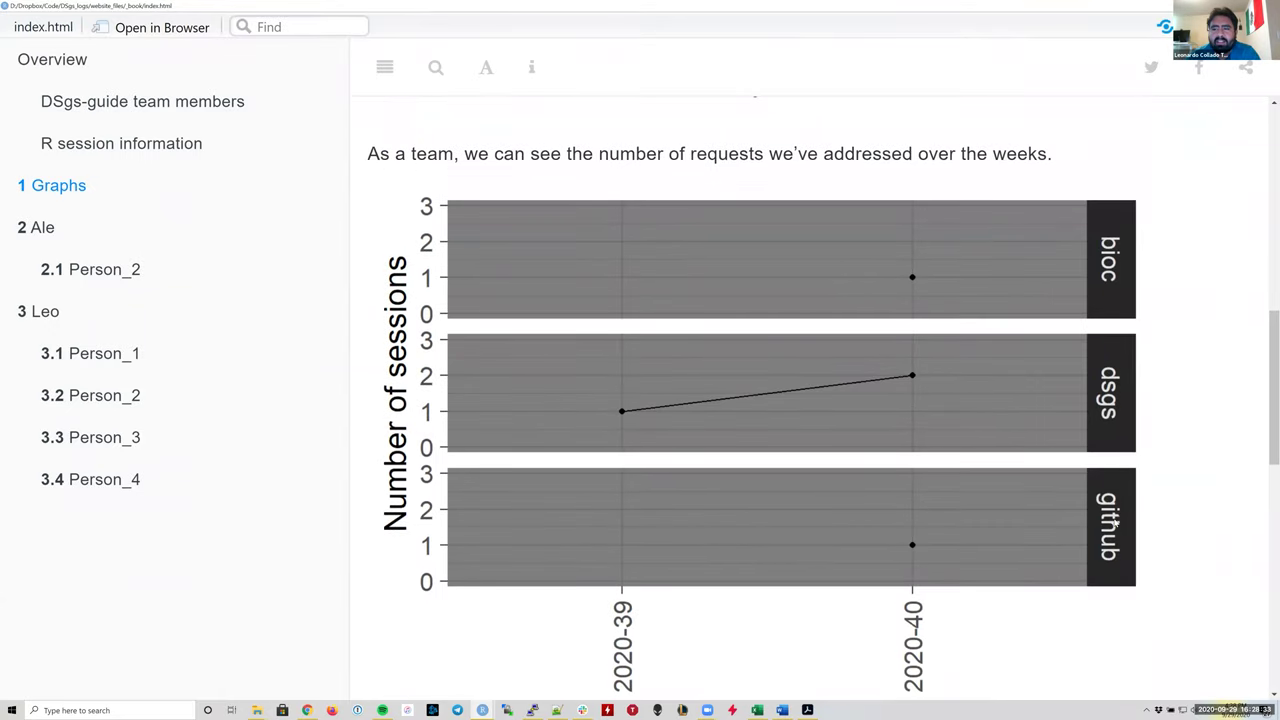
scroll(1115, 522, down, 14)
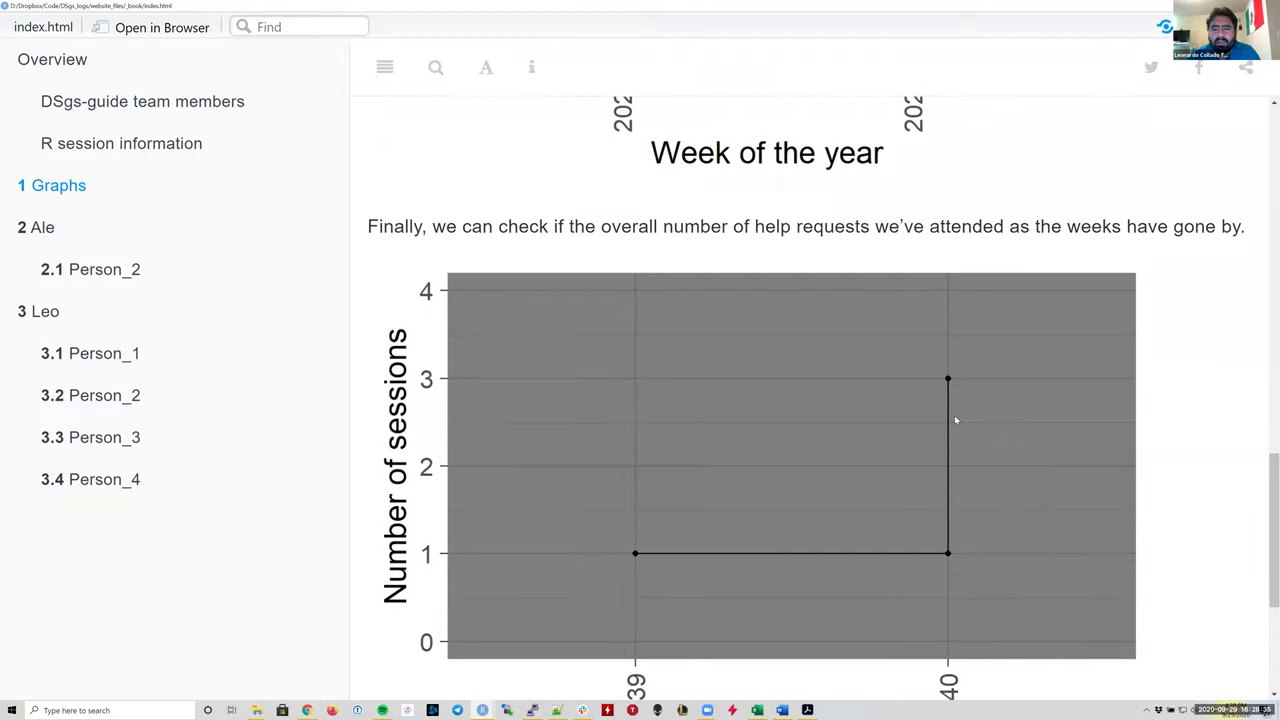
scroll(953, 422, down, 5)
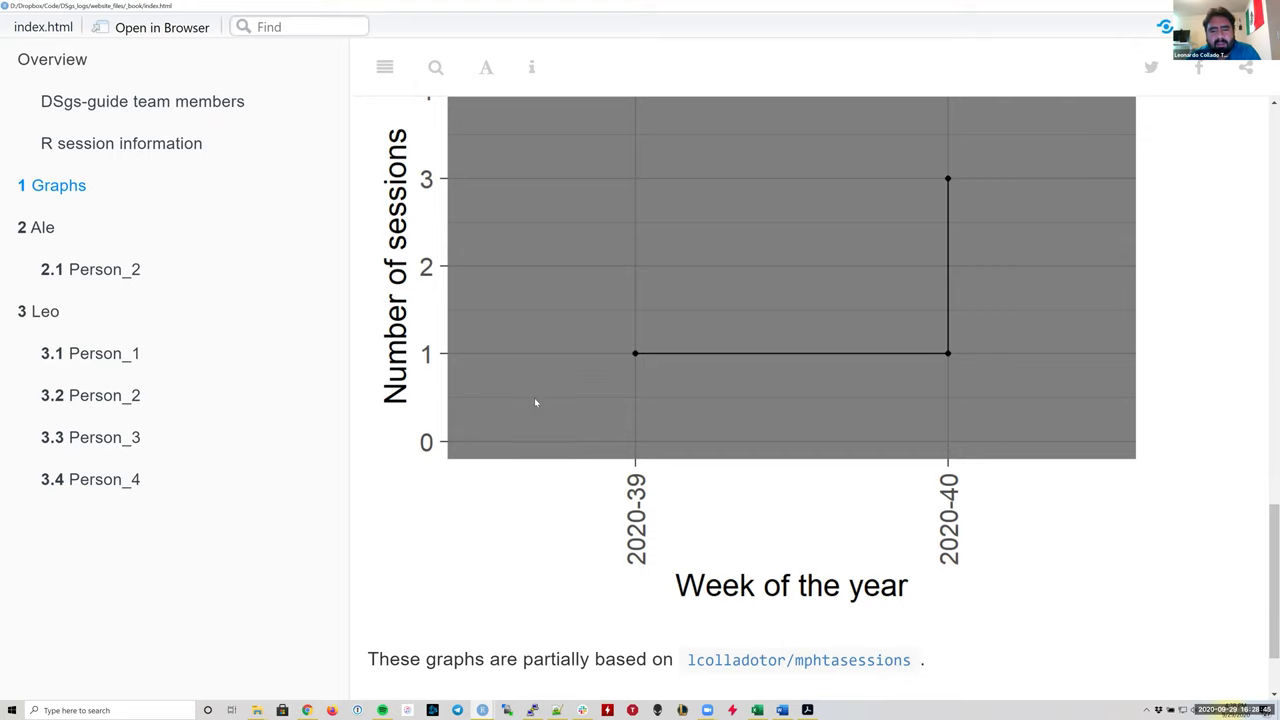
scroll(533, 405, down, 1)
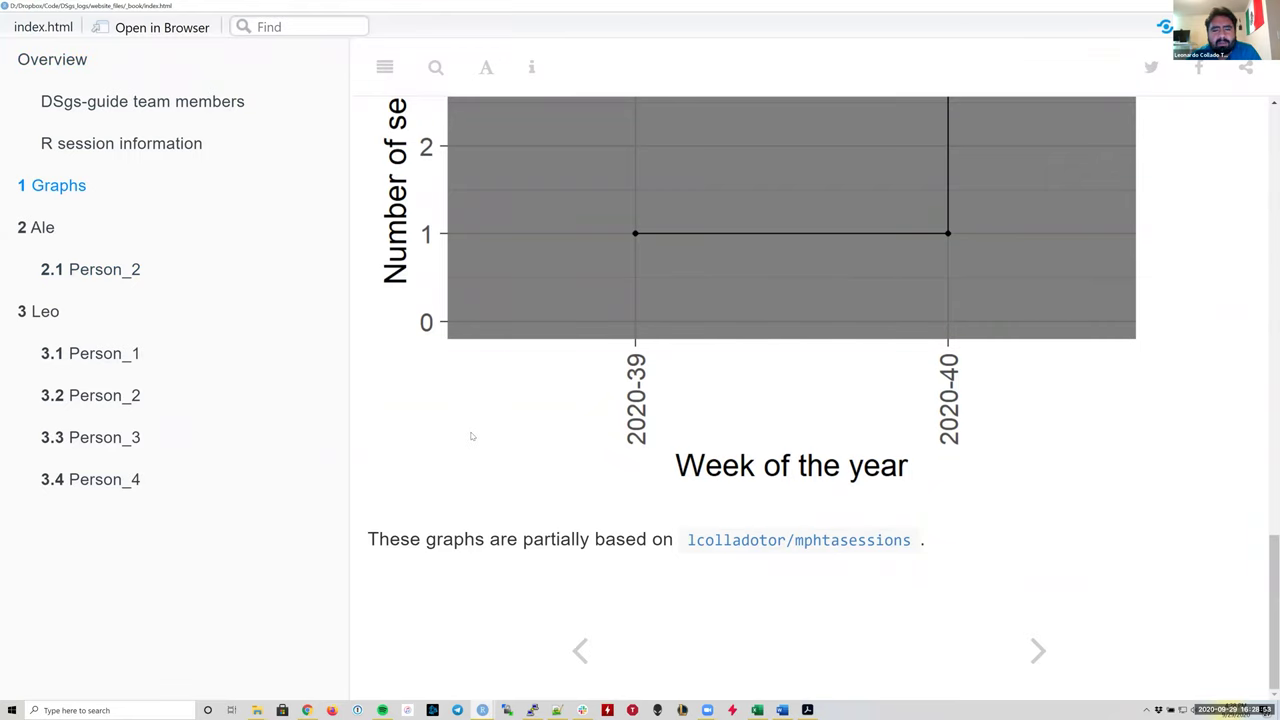
scroll(471, 436, up, 10)
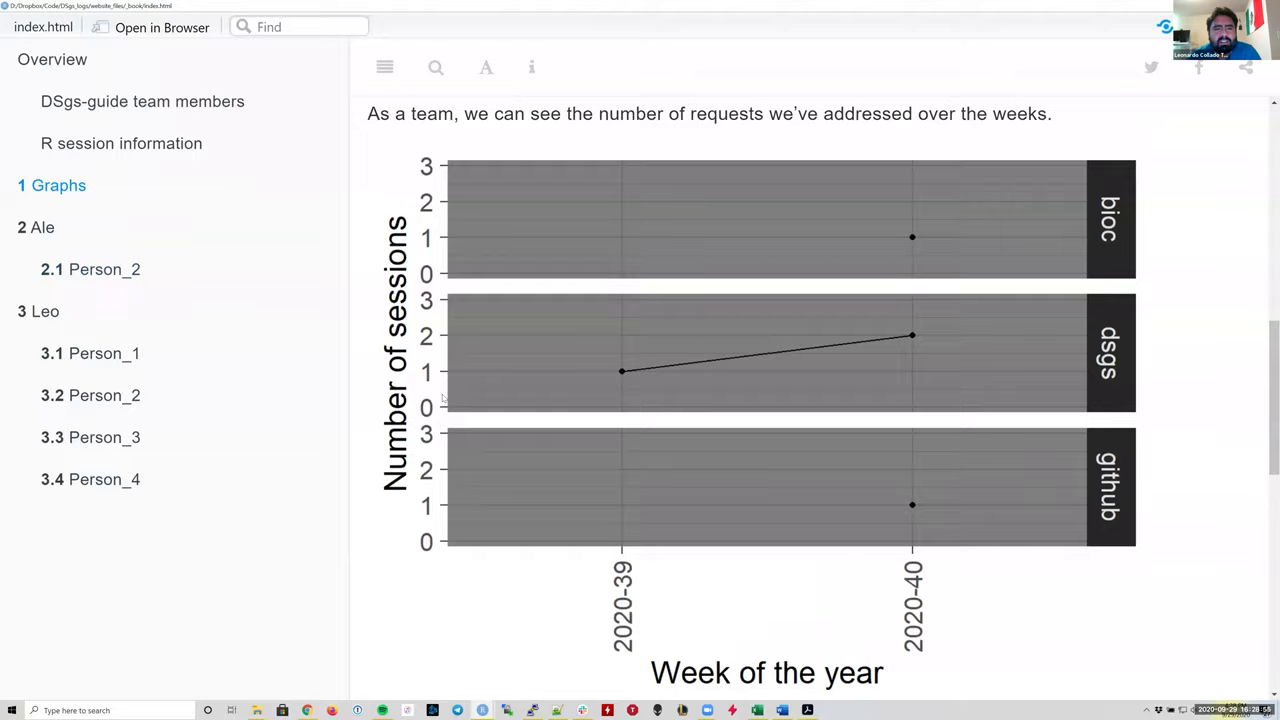
scroll(442, 398, up, 4)
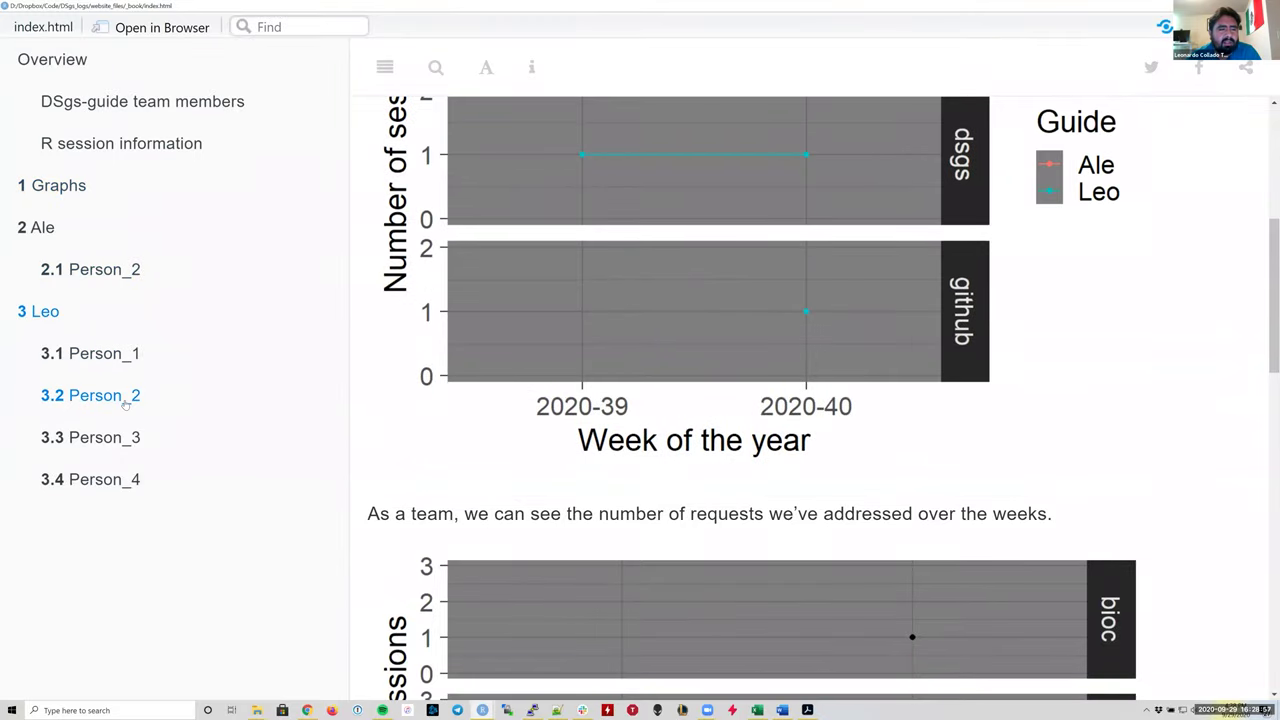
Show Leo's Person_2, Person_3 and Person_4 entries, then search the page for 'modern'.
click(125, 400)
click(118, 480)
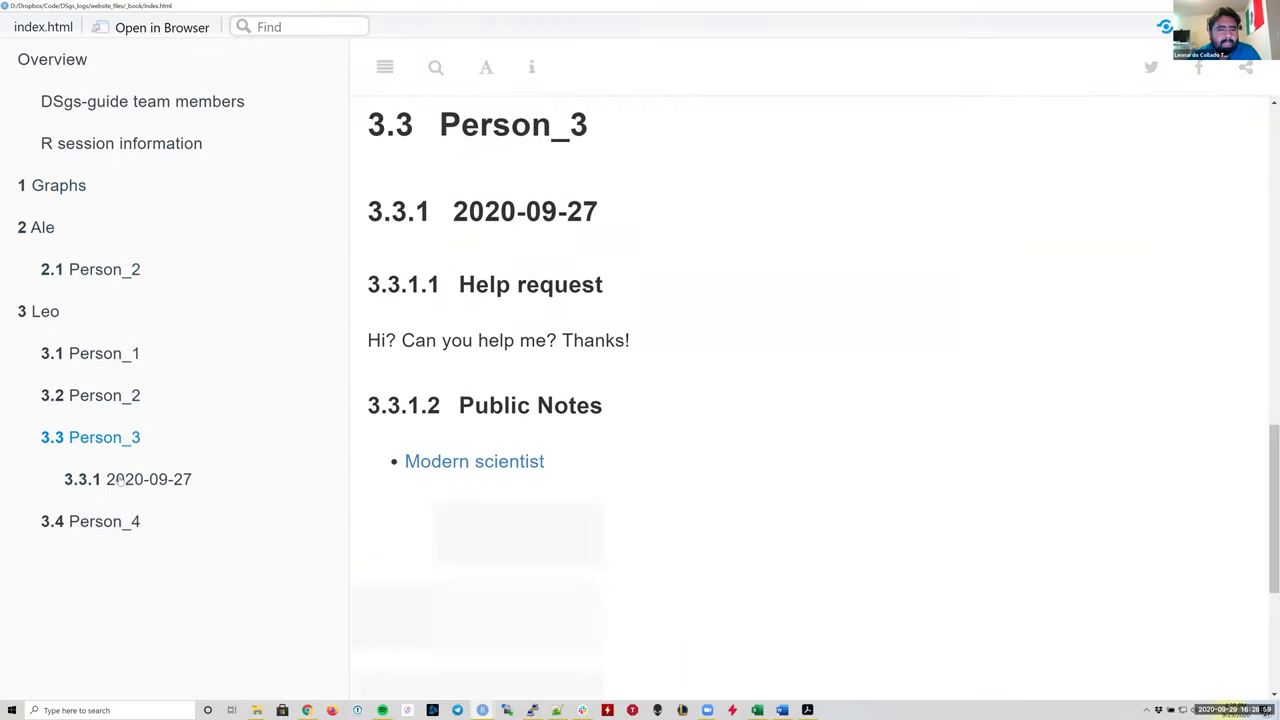
scroll(462, 388, down, 1)
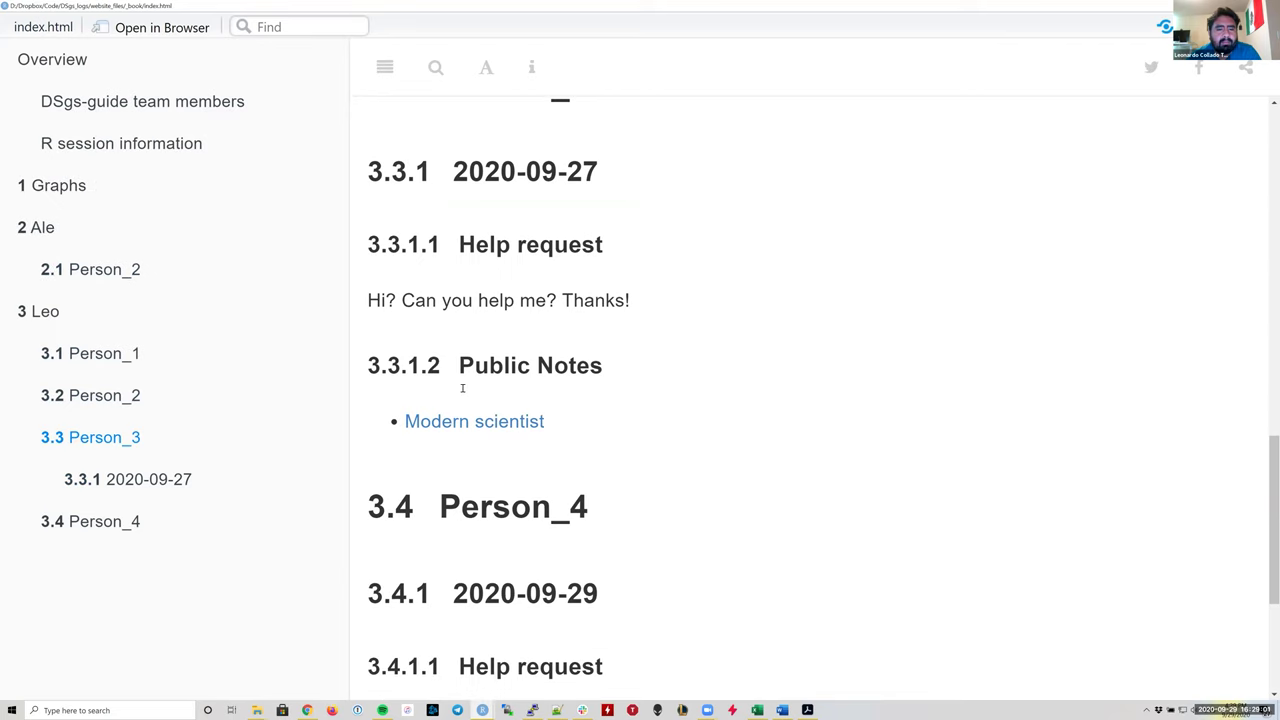
scroll(462, 388, down, 3)
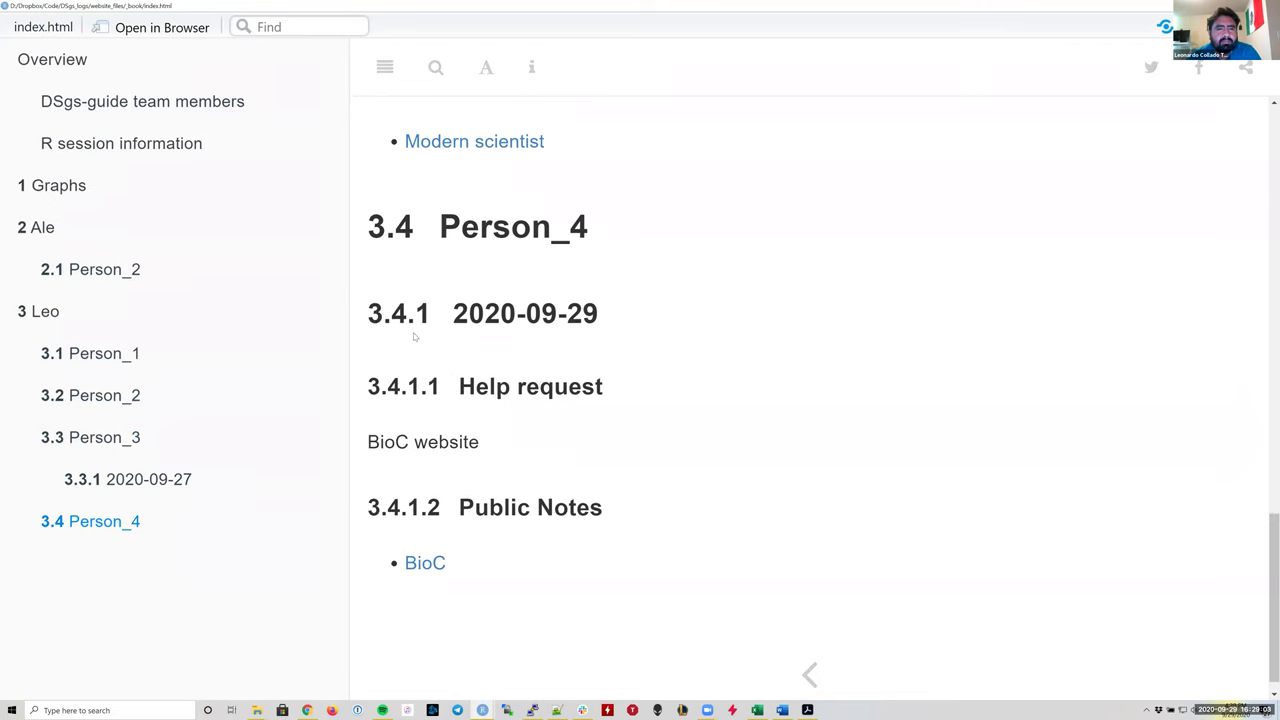
scroll(414, 337, up, 2)
click(316, 28)
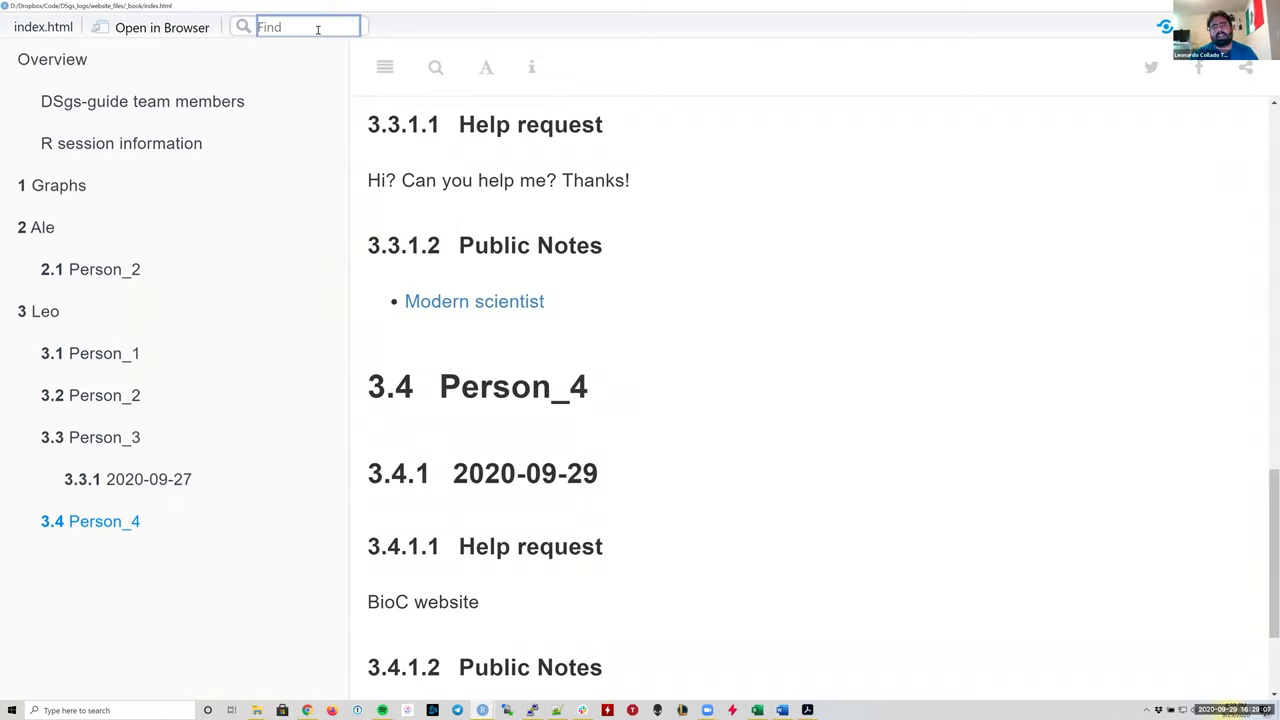
text(mod)
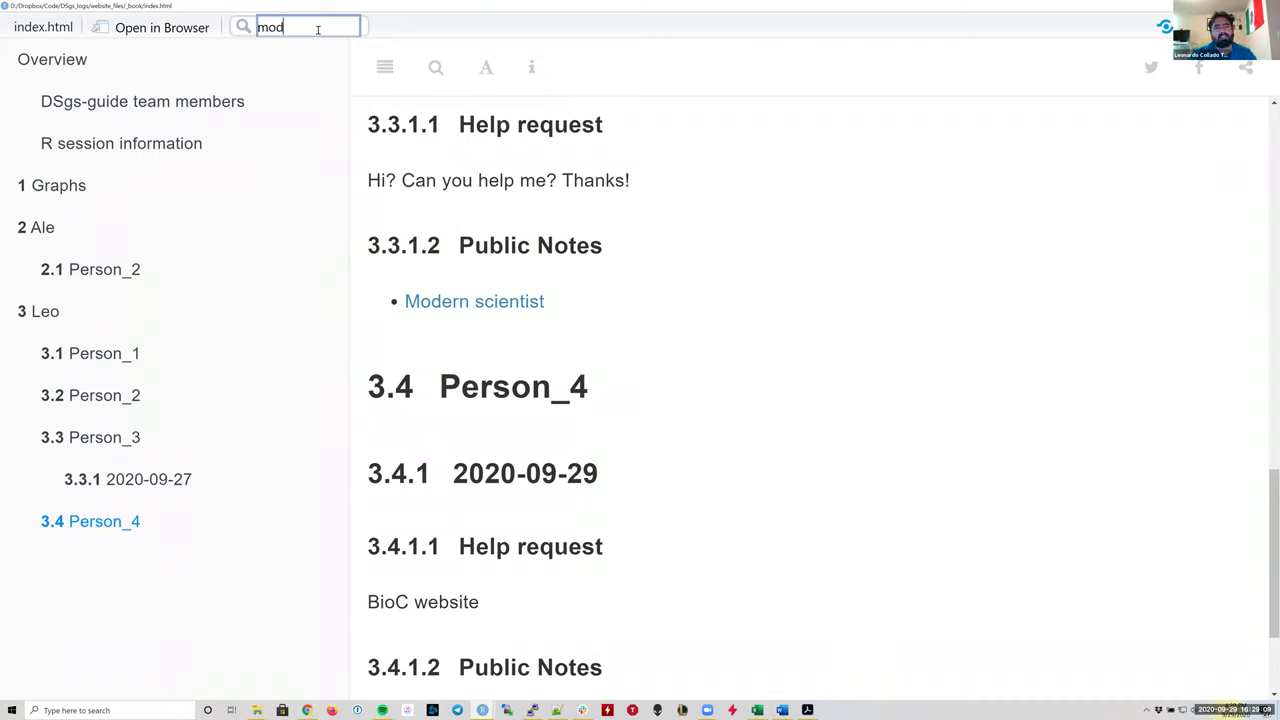
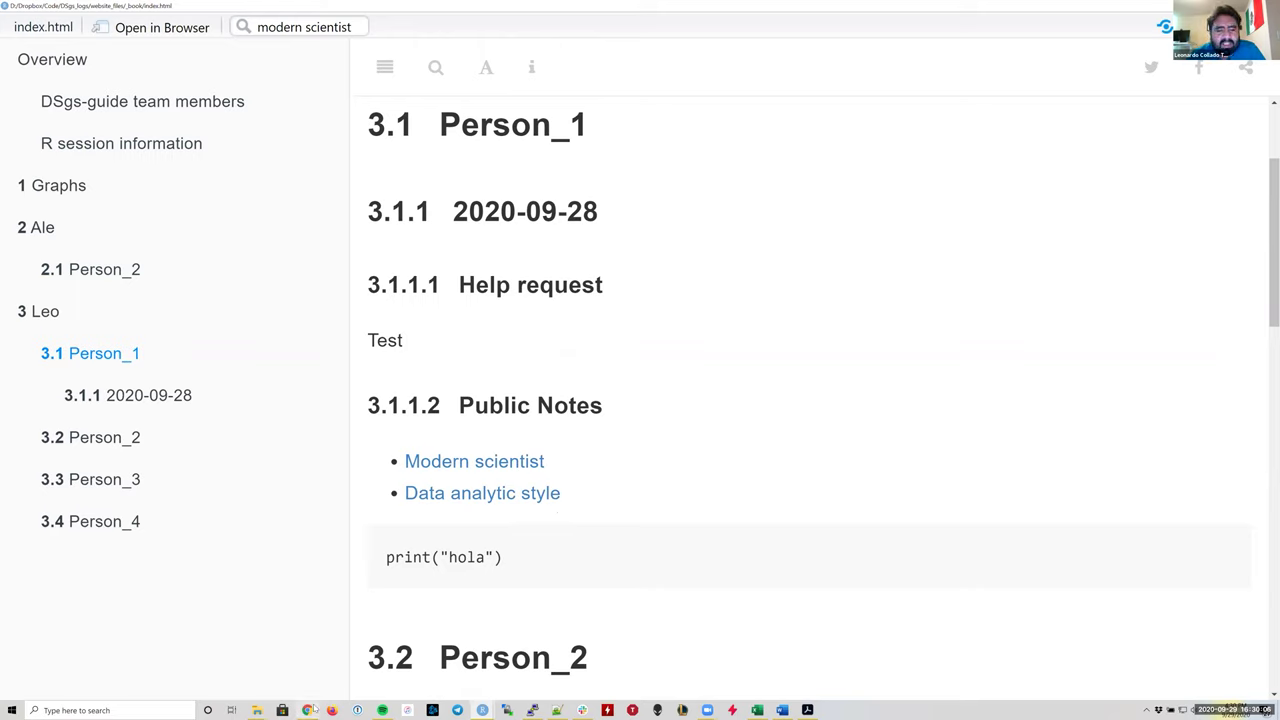
Review the newest 2020-09-29 log entry in row 6 of the DSgs logs sheet, then return to RStudio.
mouse_move(312, 708)
click(340, 676)
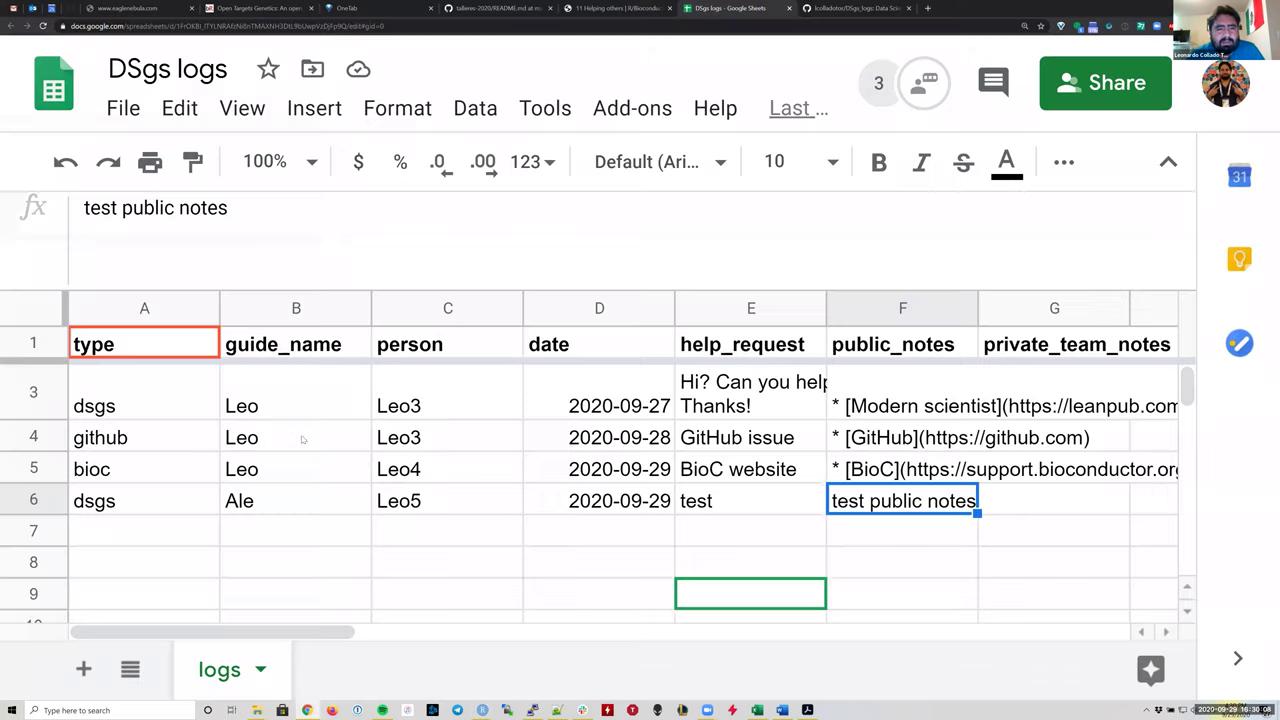
click(162, 509)
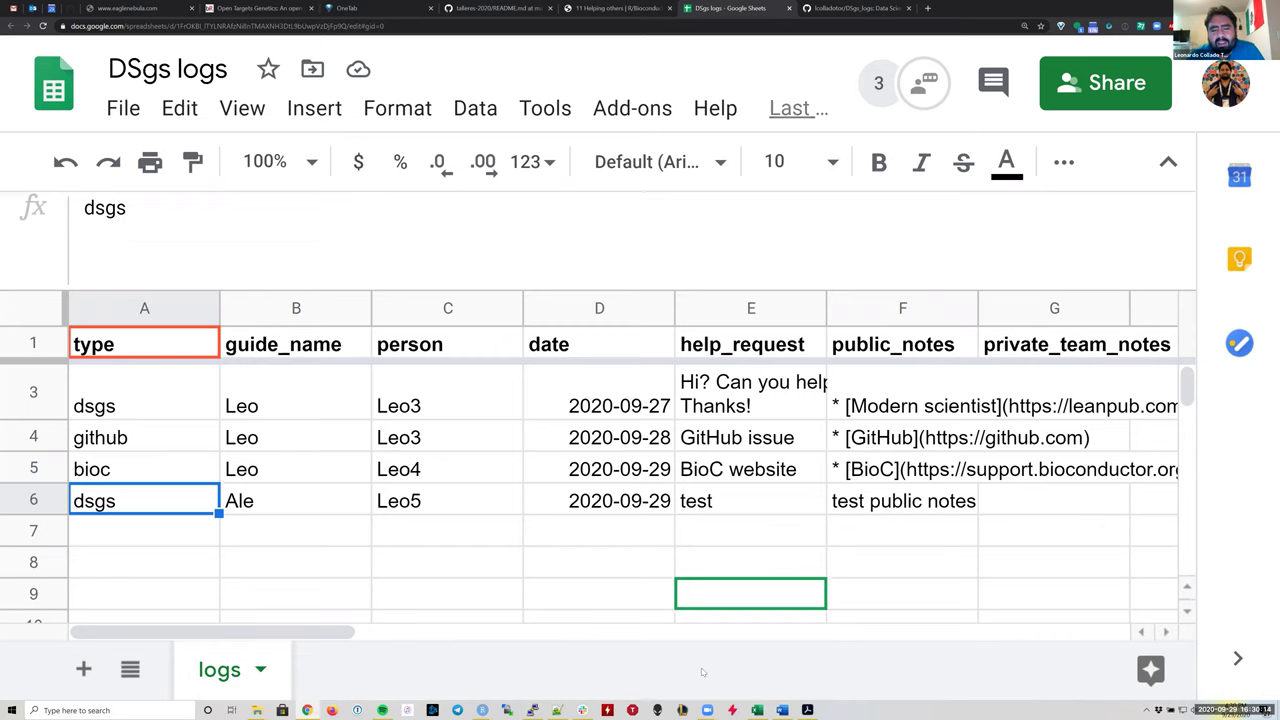
mouse_move(490, 707)
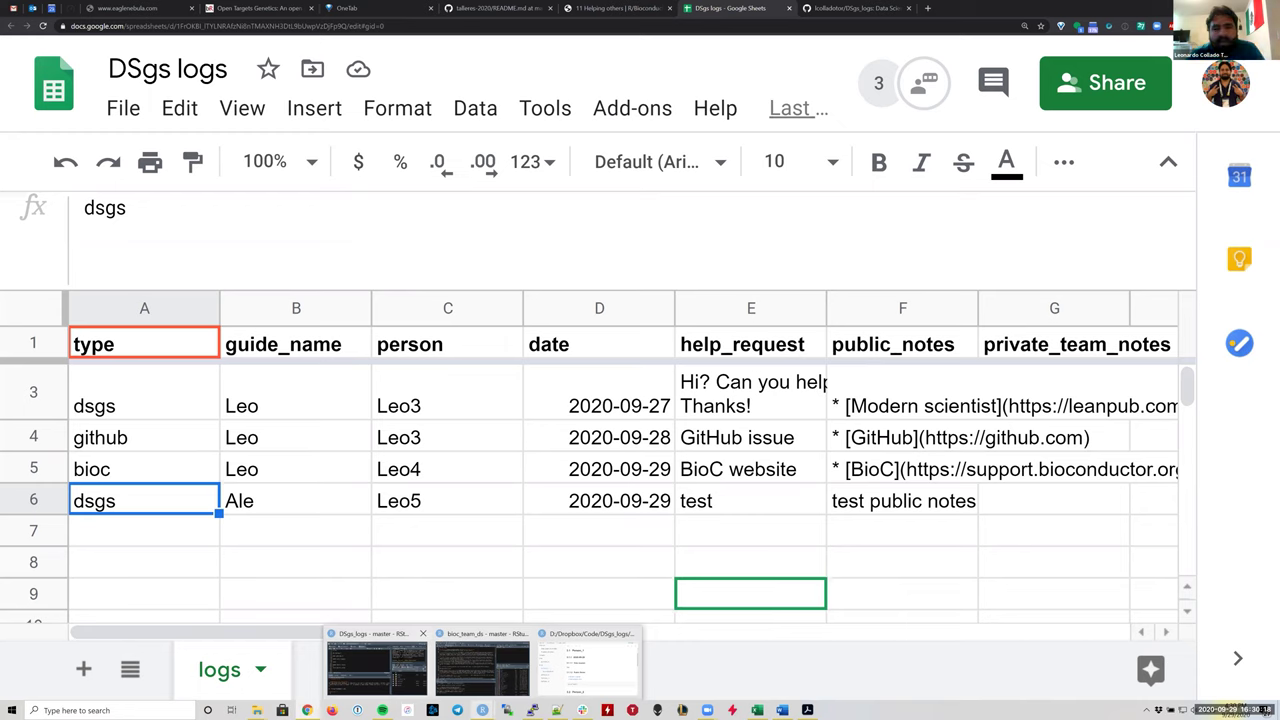
key(alt+Tab)
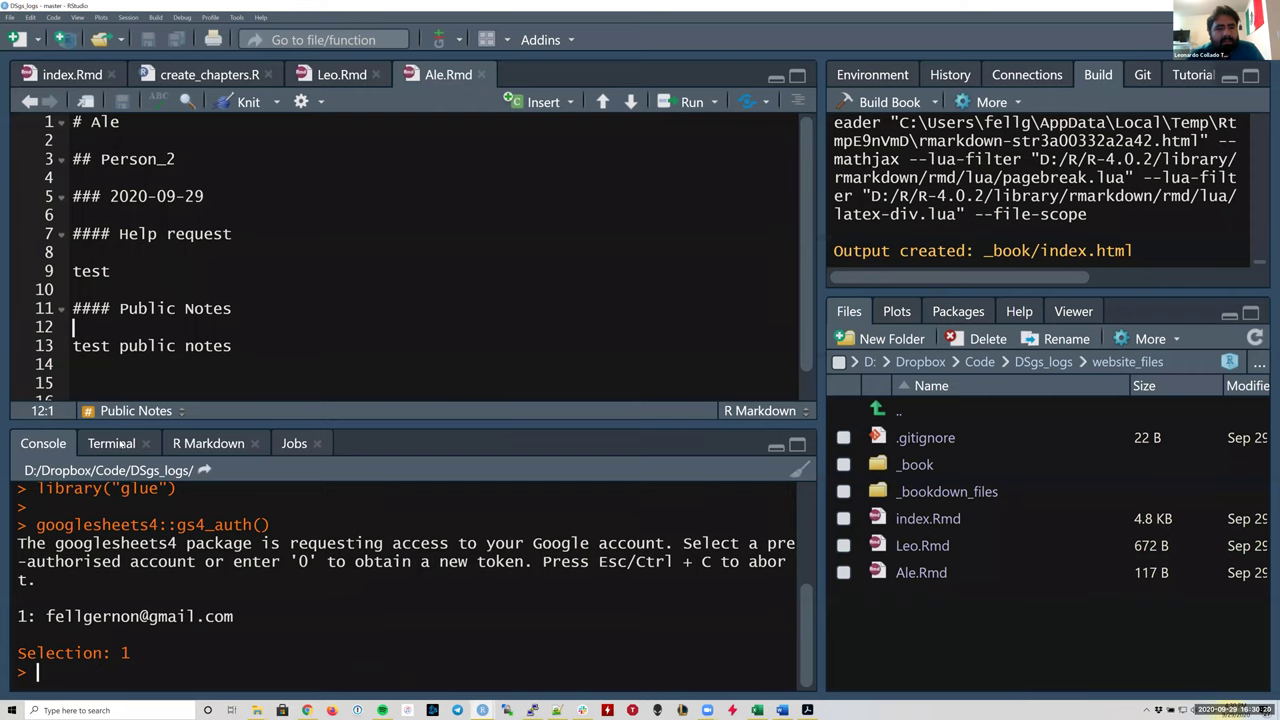
Check the create_chapters.R output in the RStudio terminal, then return to the DSgs logs sheet.
click(112, 443)
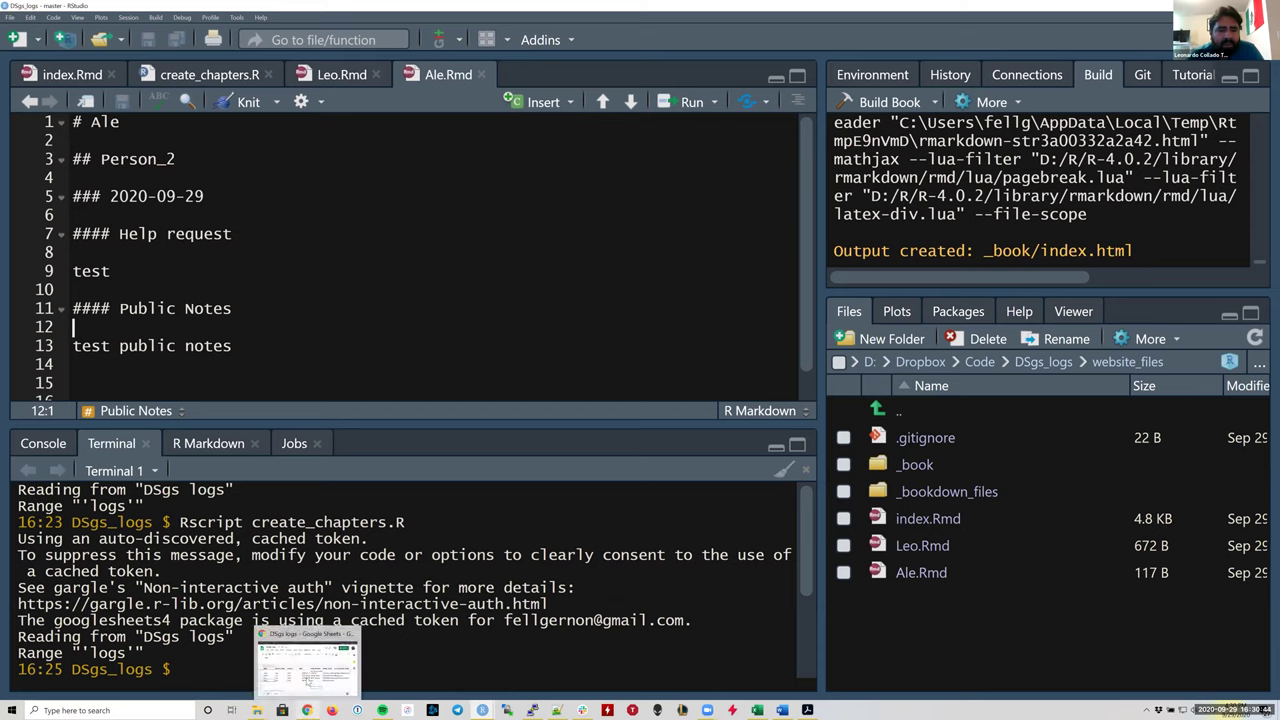
key(alt+Tab)
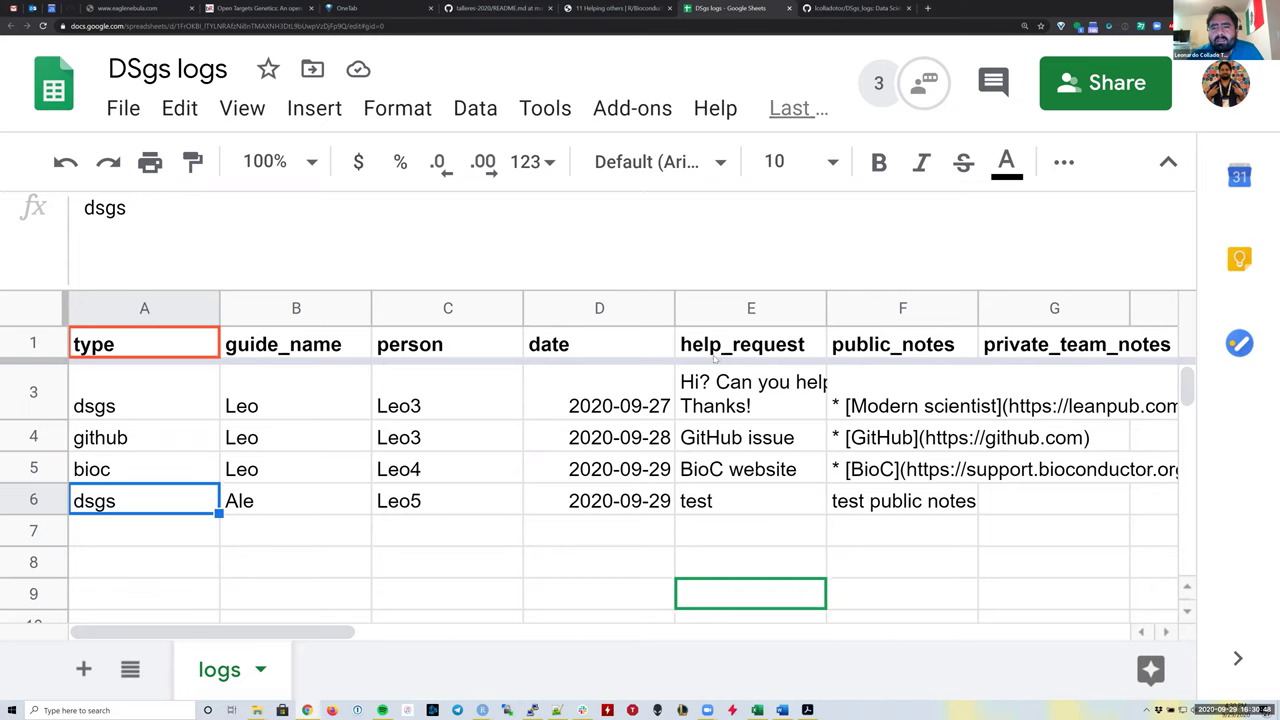
Enter a note in G2's private_team_notes saying the request was re-assigned to a named teammate.
click(894, 390)
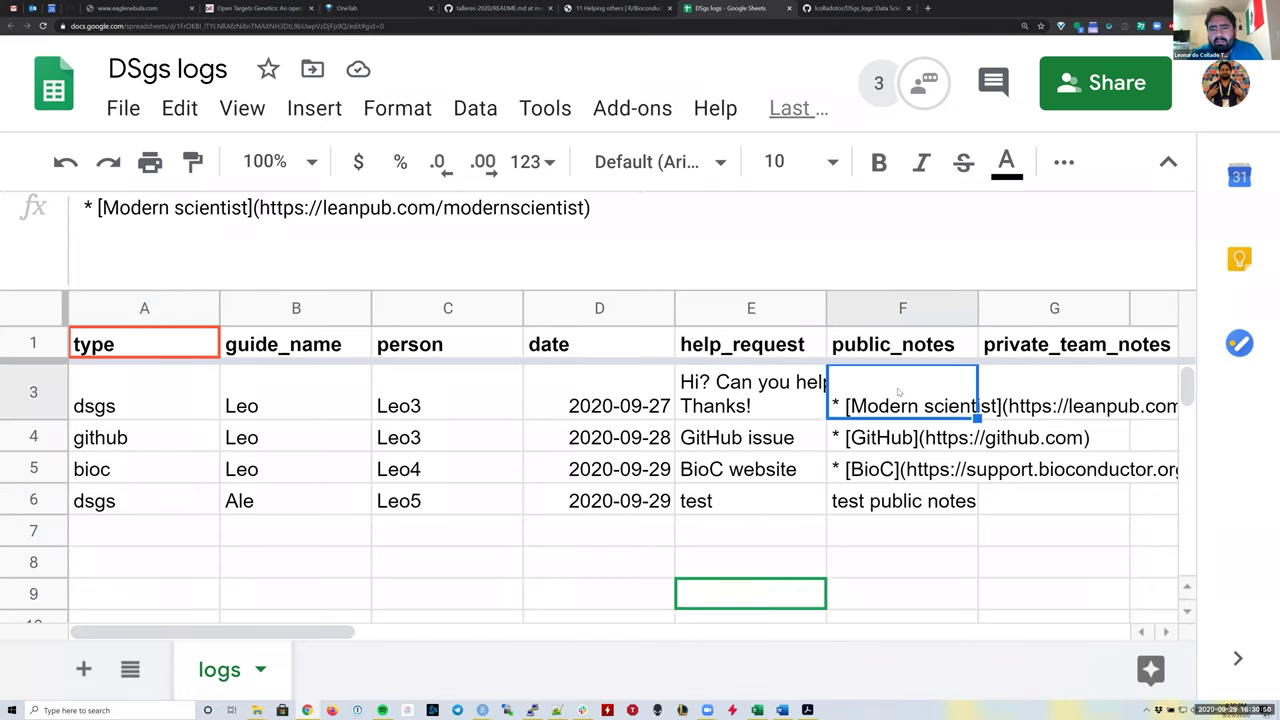
key(Right)
key(Up)
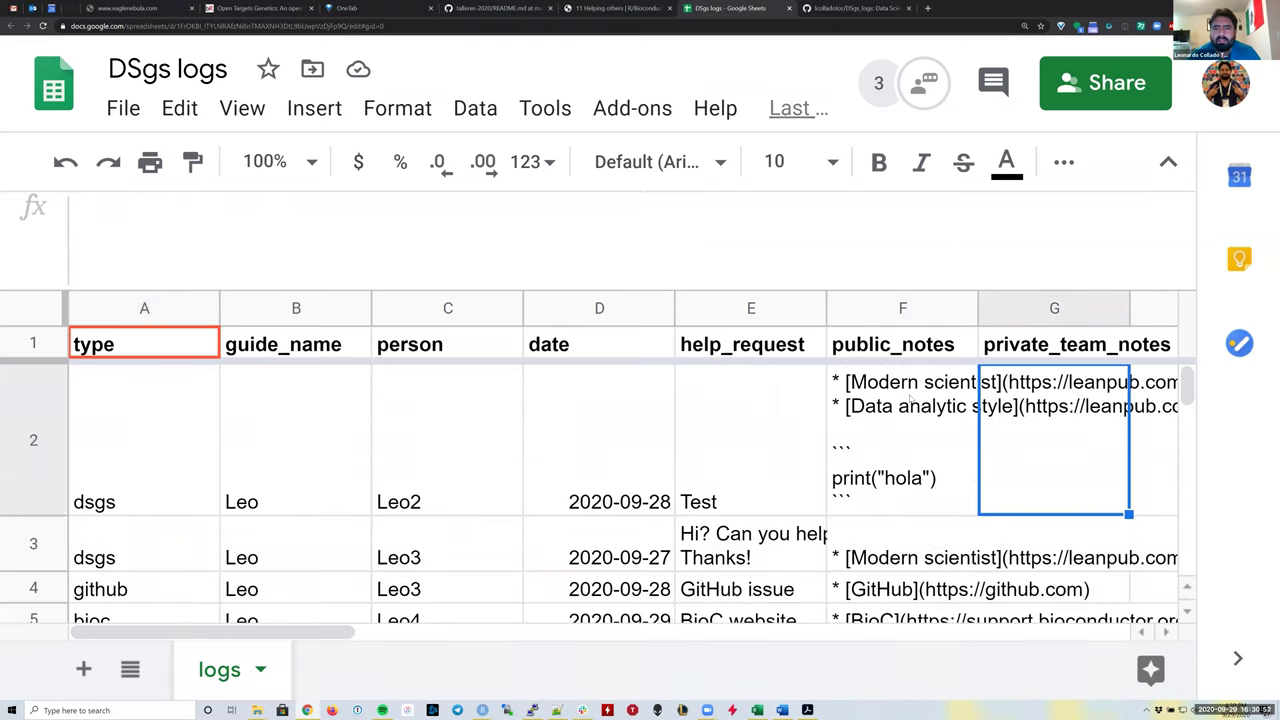
key(Down)
key(Down)
key(Down)
key(Down)
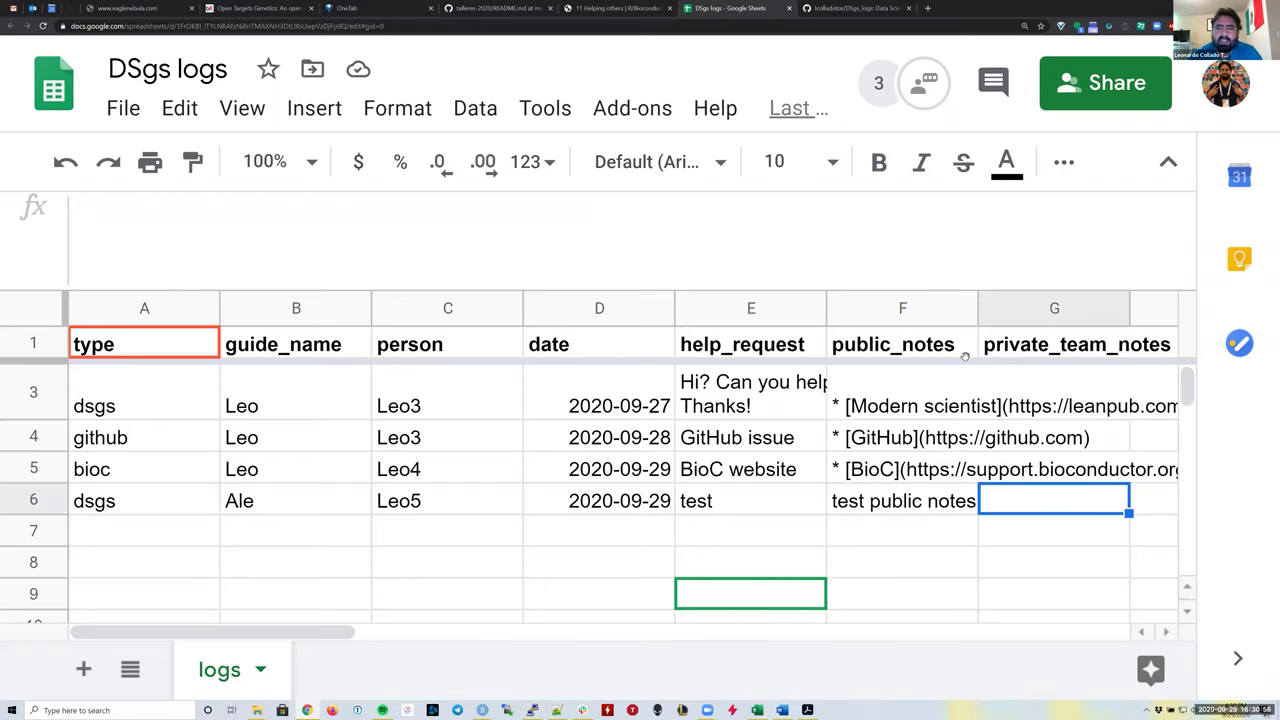
key(Up)
key(Up)
key(Up)
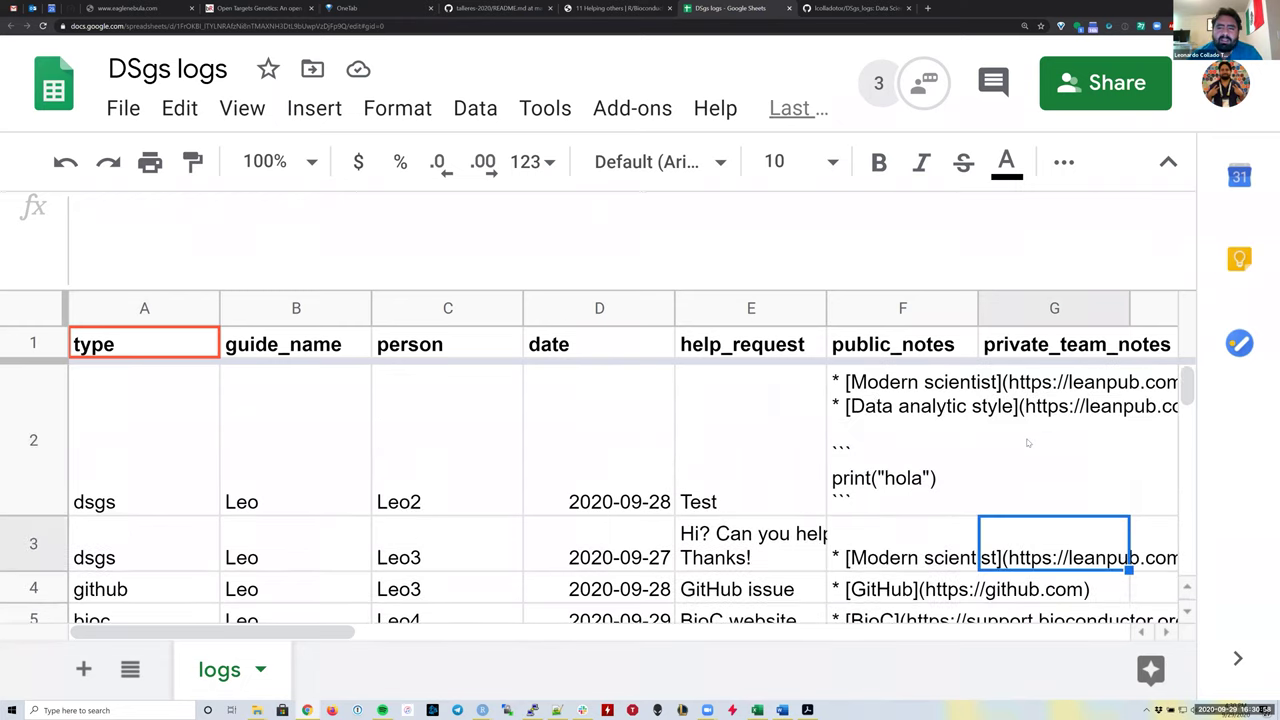
click(1030, 443)
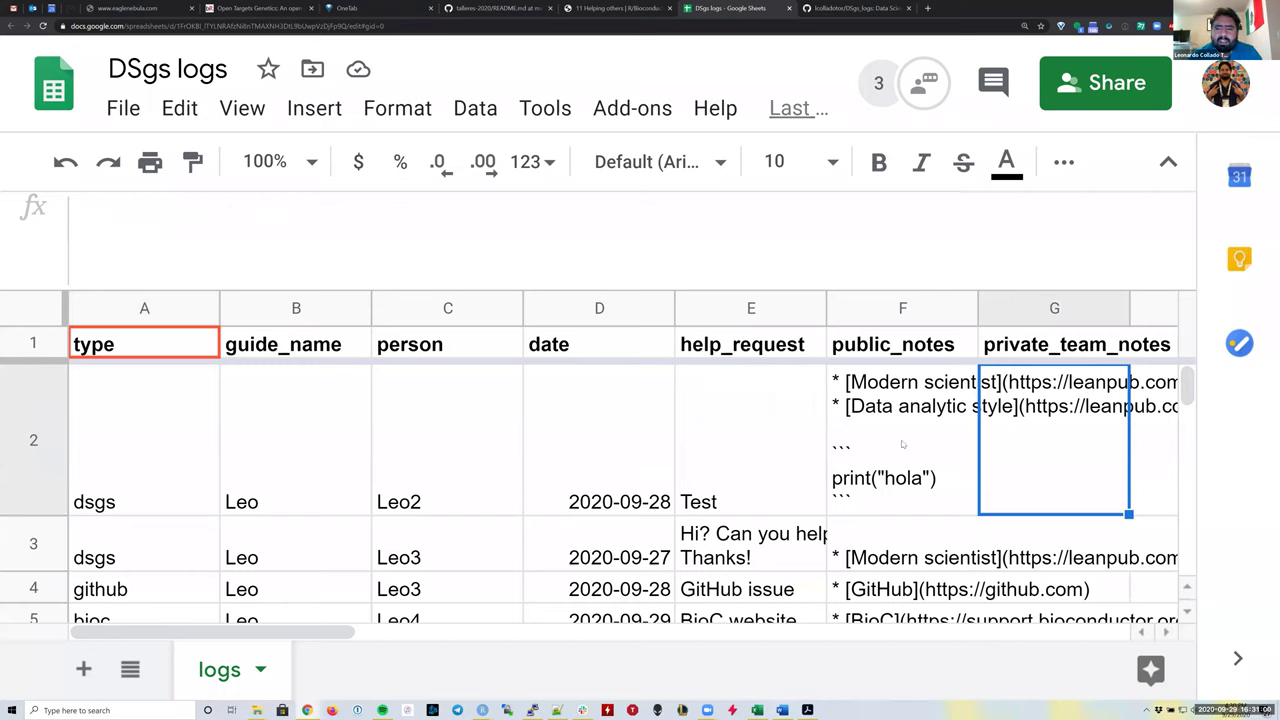
text(H)
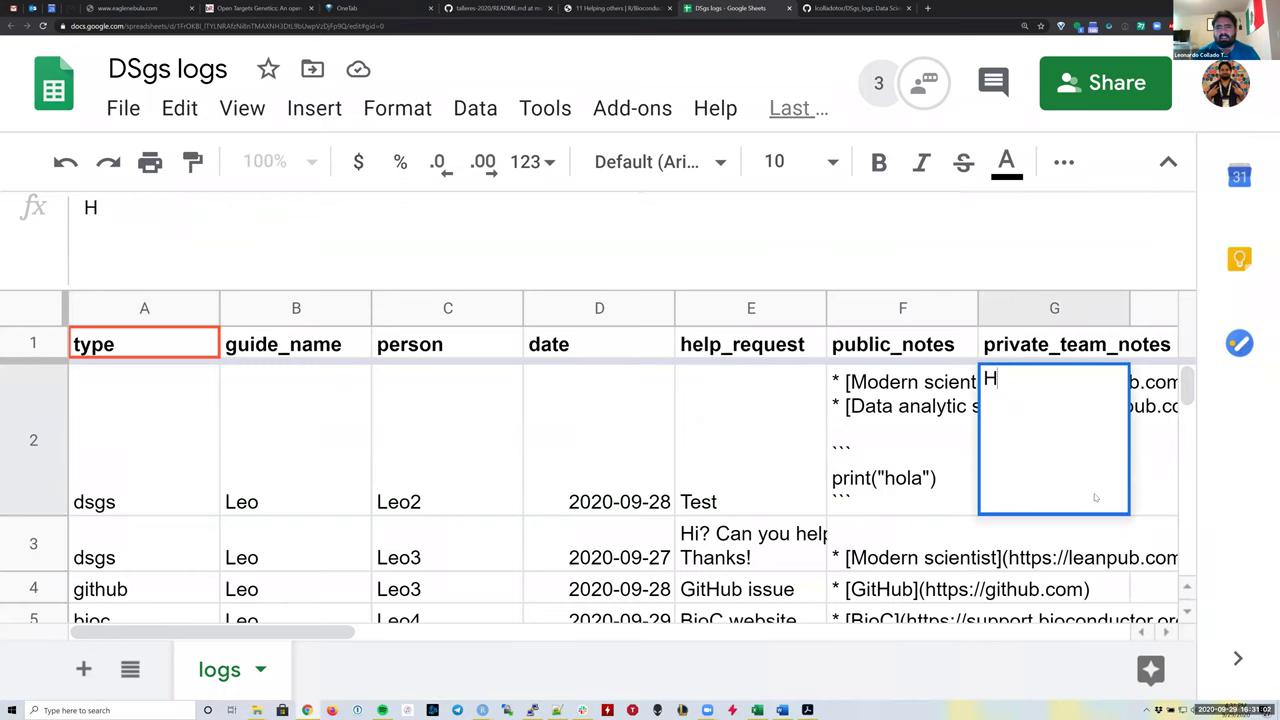
text(Re-as)
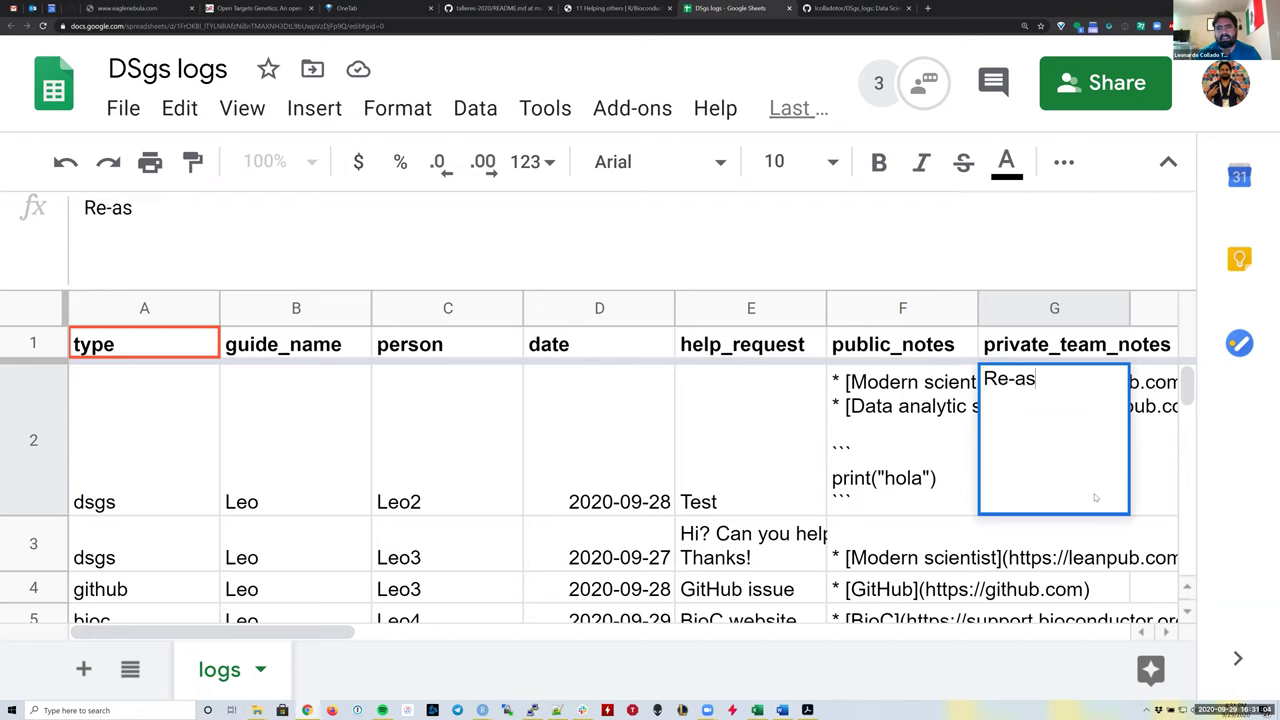
text(signed to Nic)
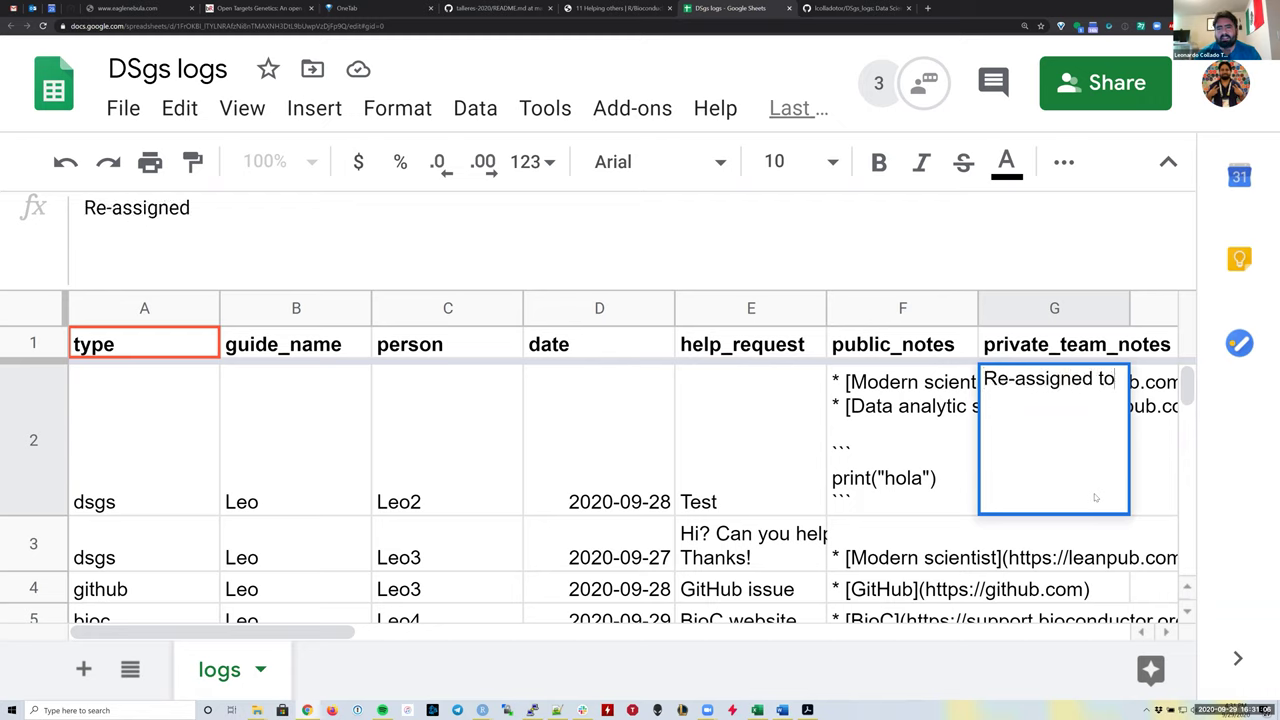
text(k)
key(Return)
click(1097, 501)
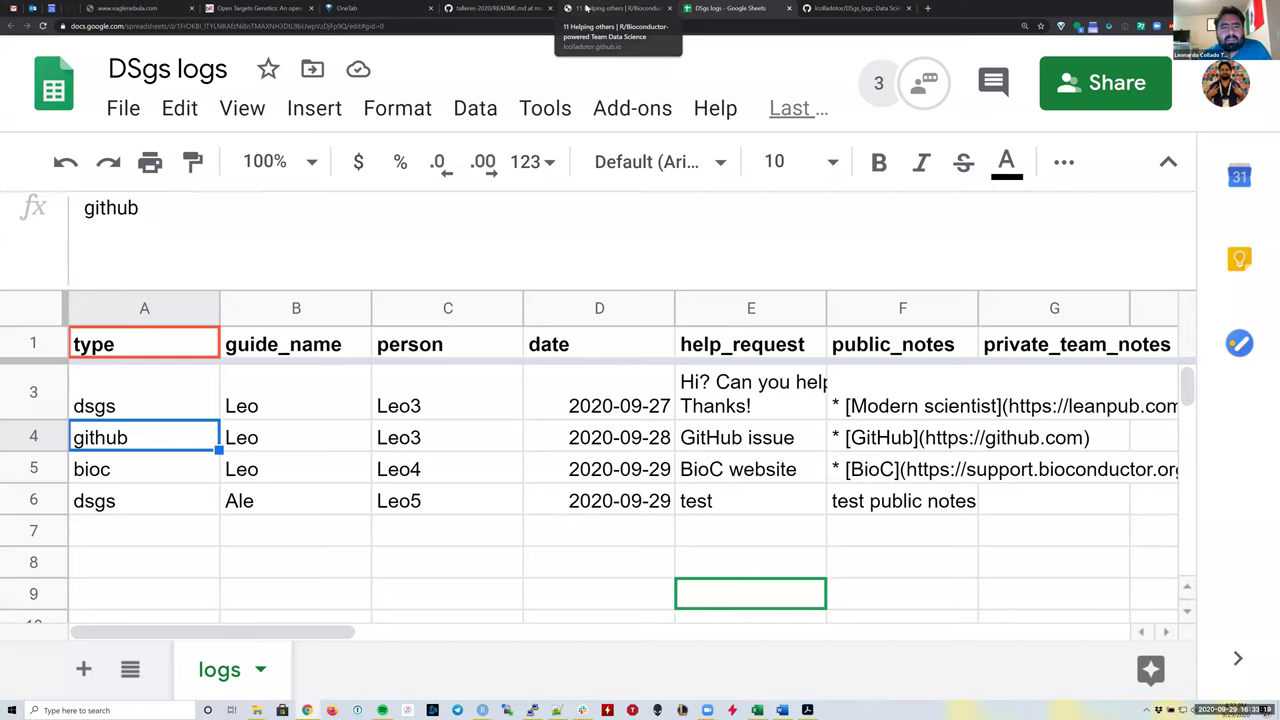
click(587, 8)
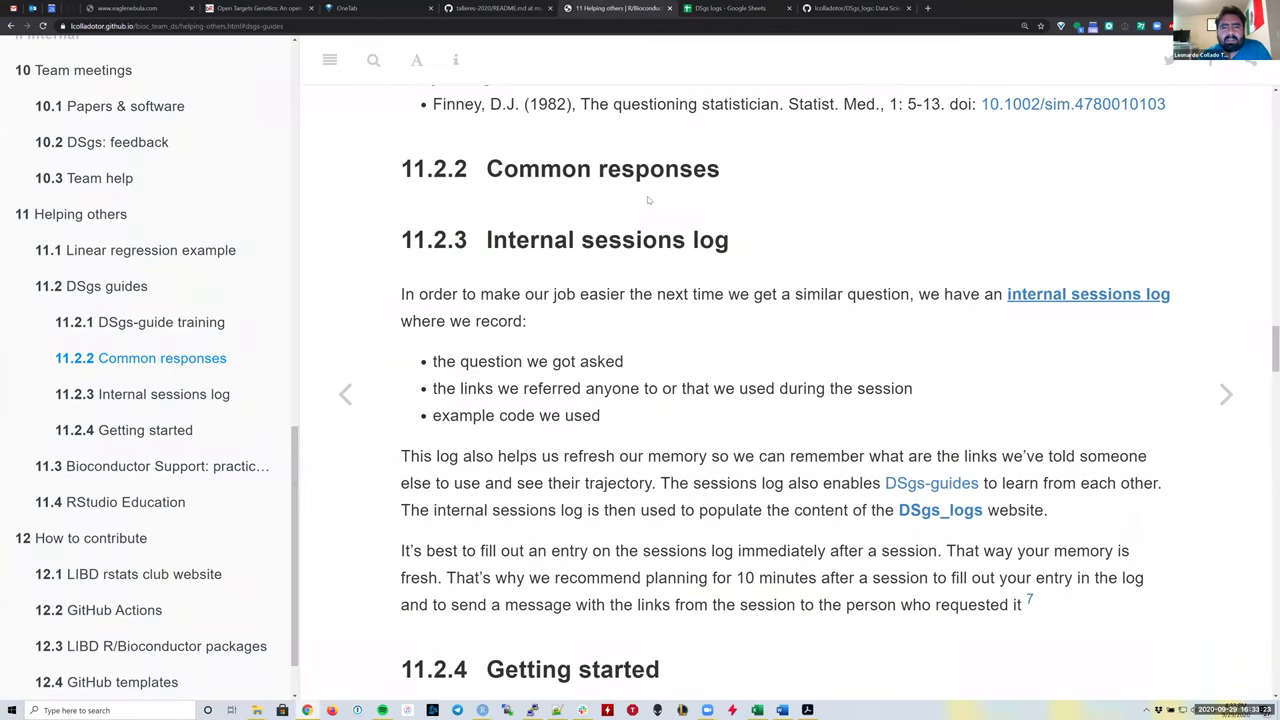
drag(516, 239, 737, 263)
scroll(774, 355, down, 1)
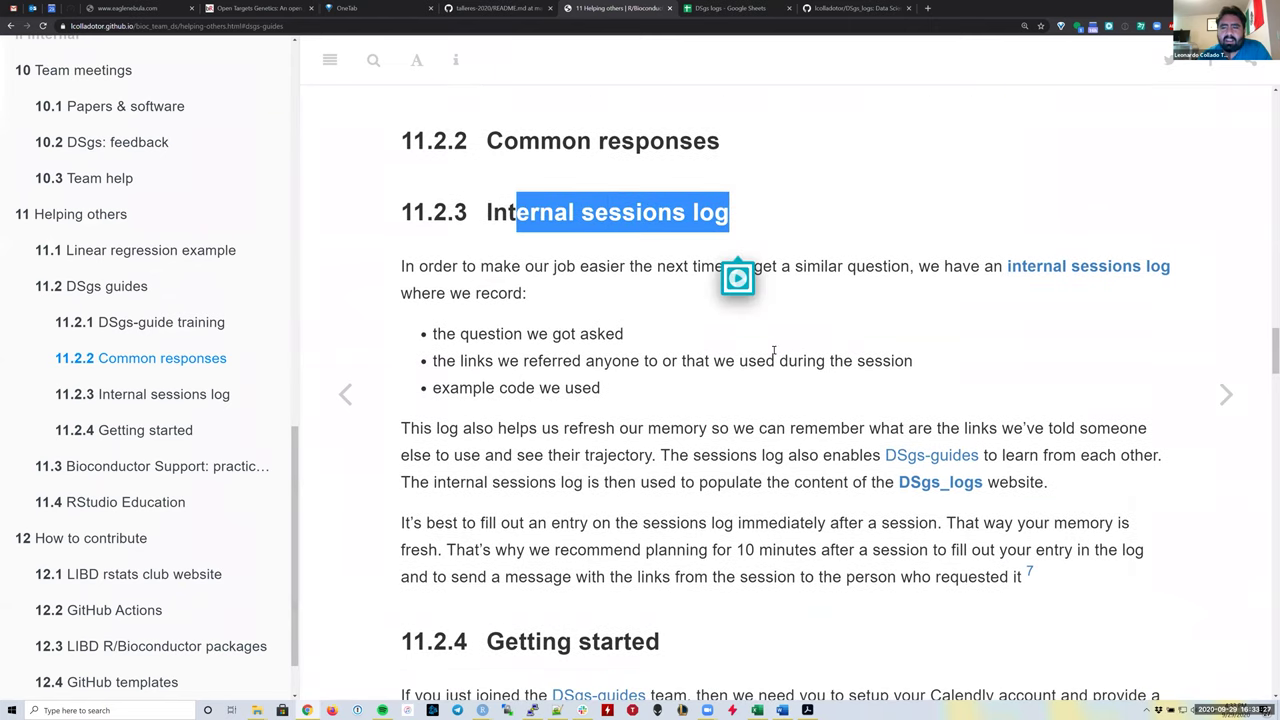
scroll(774, 351, down, 2)
scroll(778, 275, up, 1)
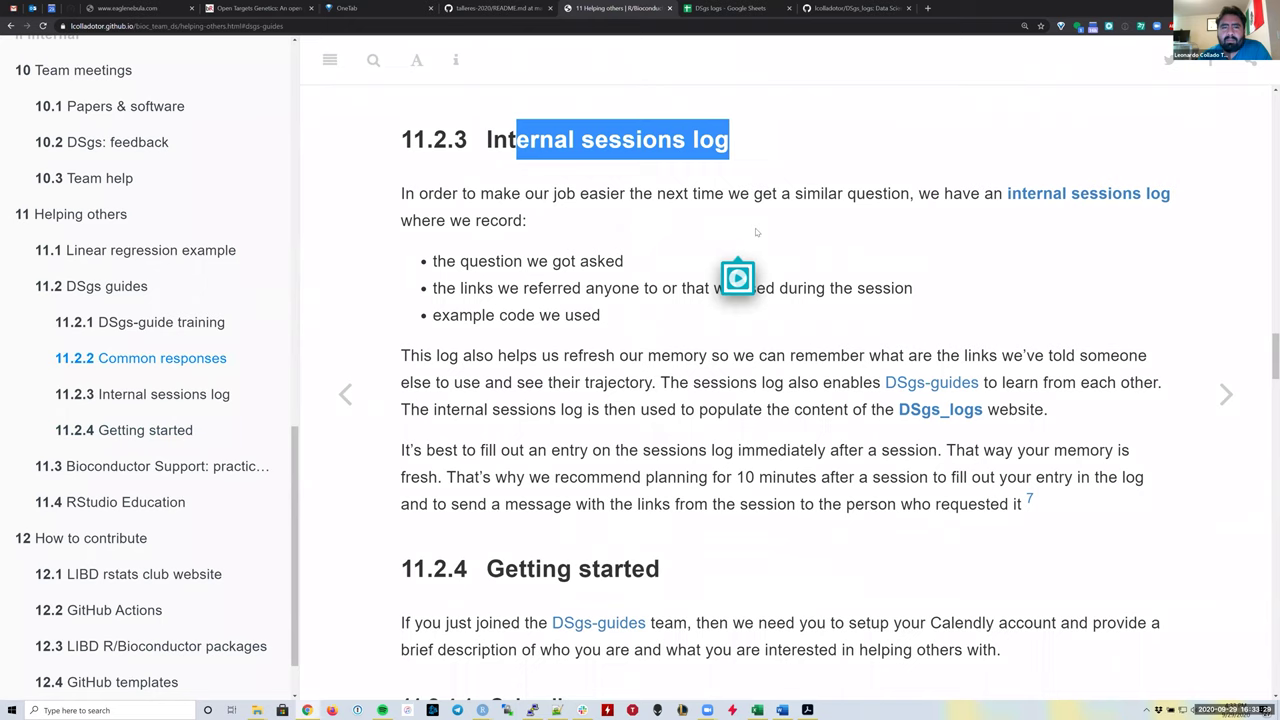
click(756, 232)
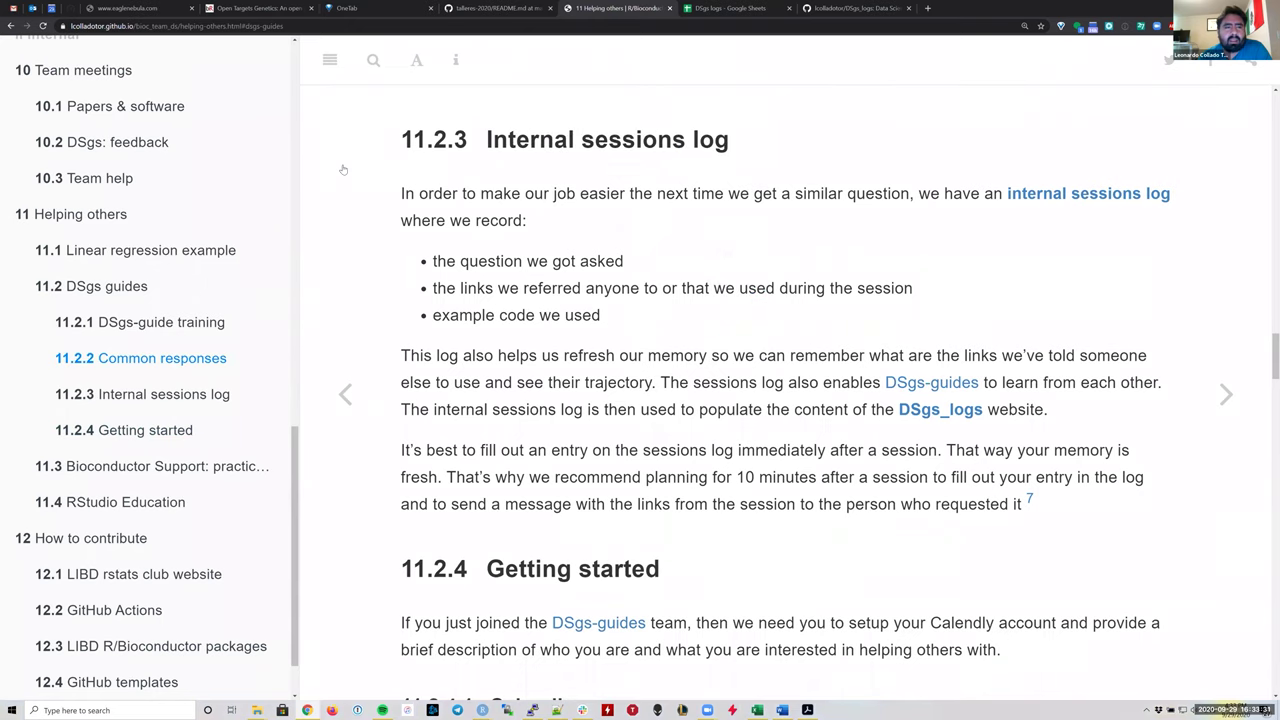
scroll(121, 284, up, 10)
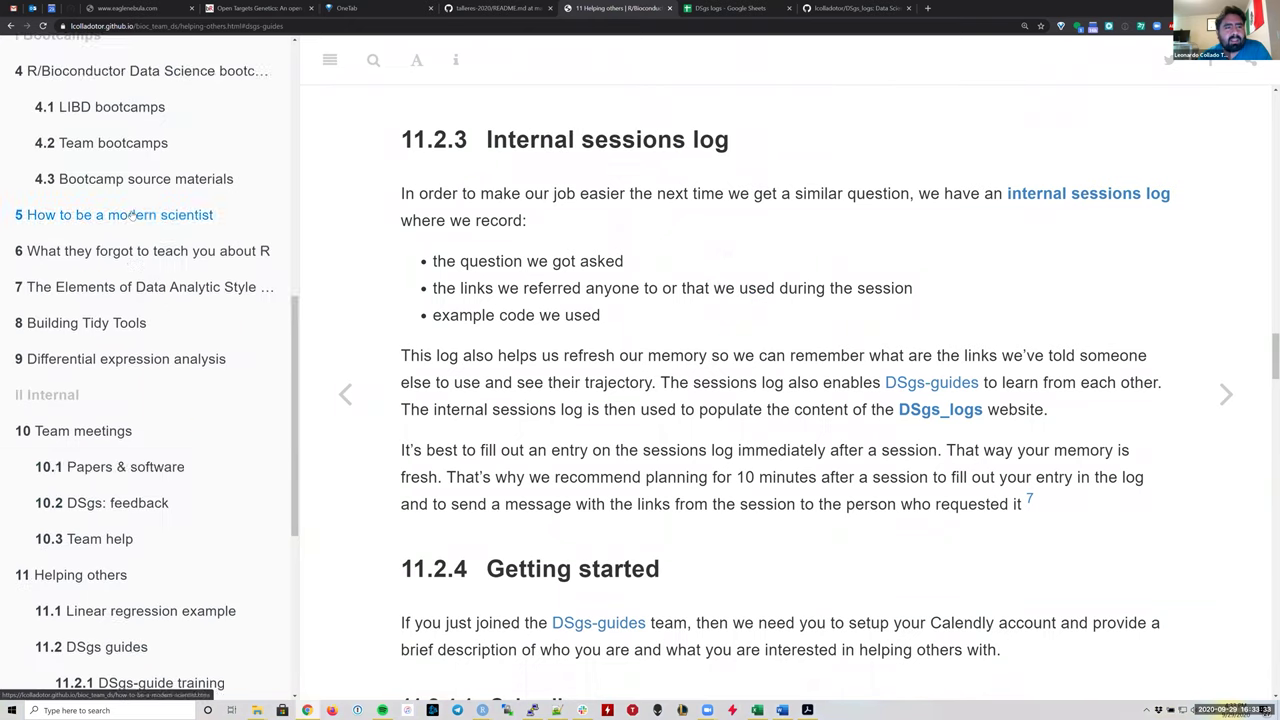
click(137, 279)
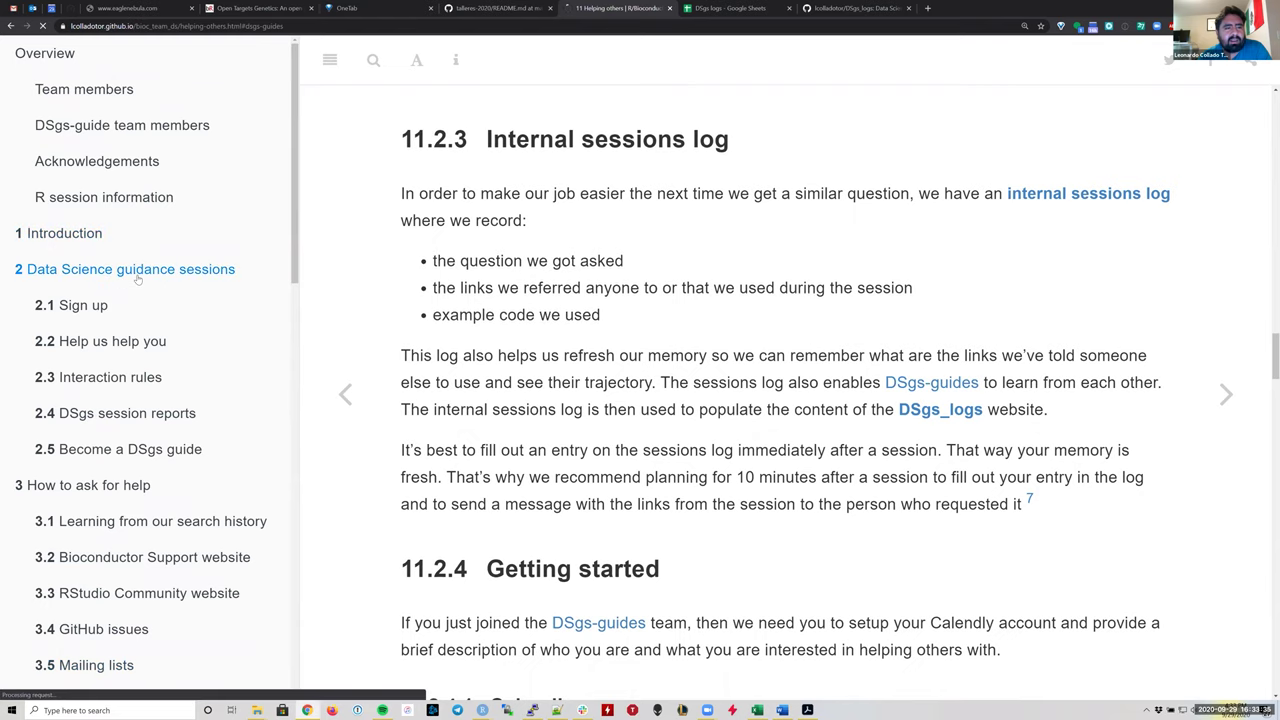
click(131, 415)
scroll(561, 166, down, 2)
scroll(561, 166, up, 1)
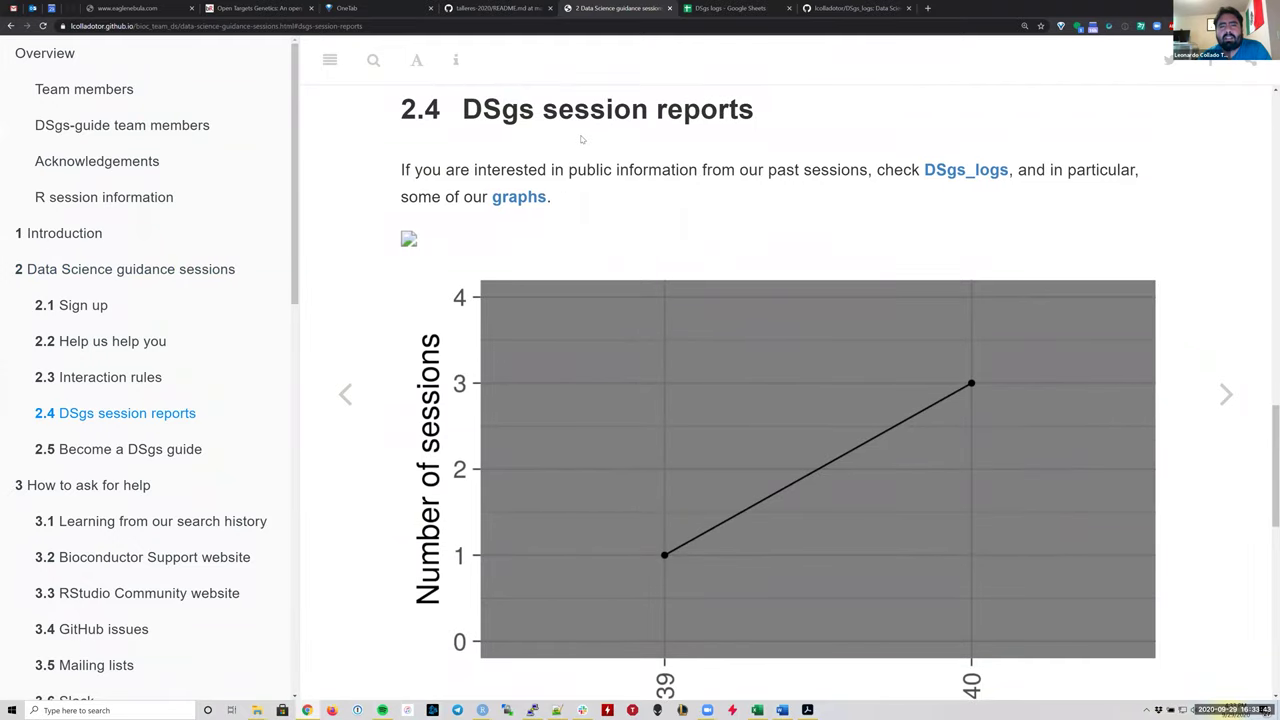
scroll(598, 180, down, 1)
scroll(596, 181, up, 1)
scroll(594, 178, down, 3)
scroll(594, 180, up, 1)
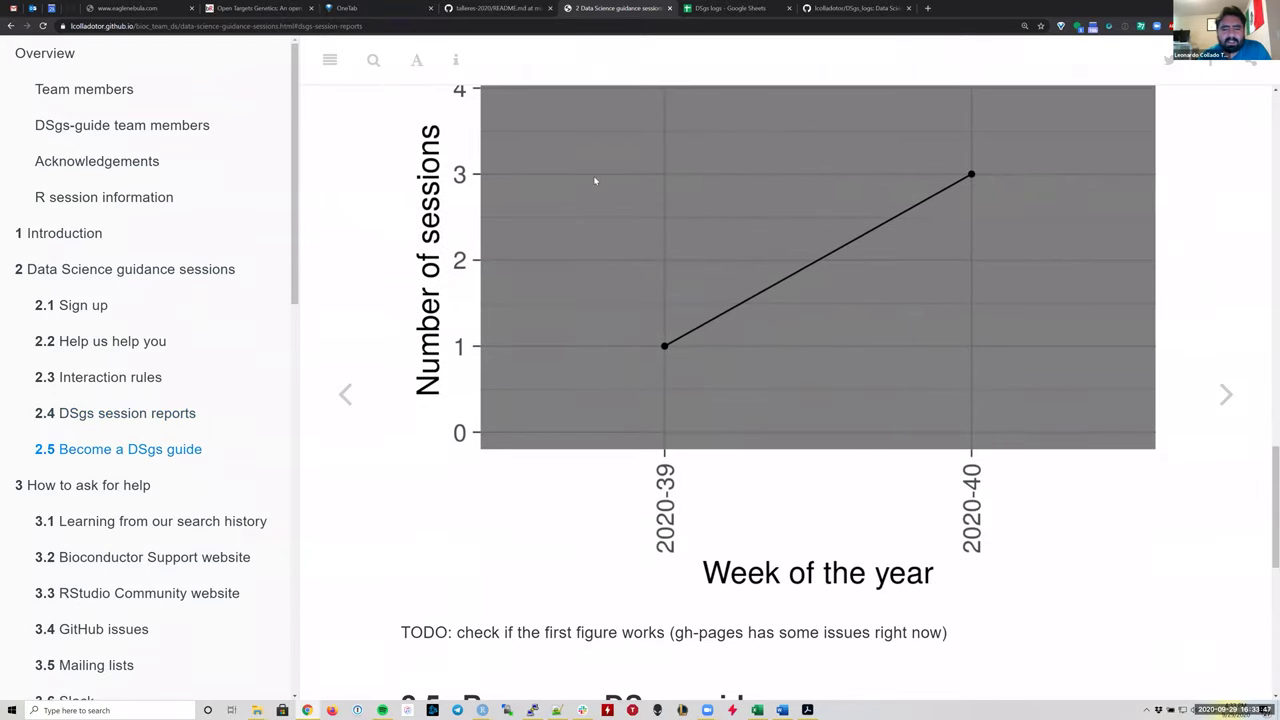
drag(483, 640, 933, 626)
scroll(931, 626, up, 2)
scroll(940, 500, down, 1)
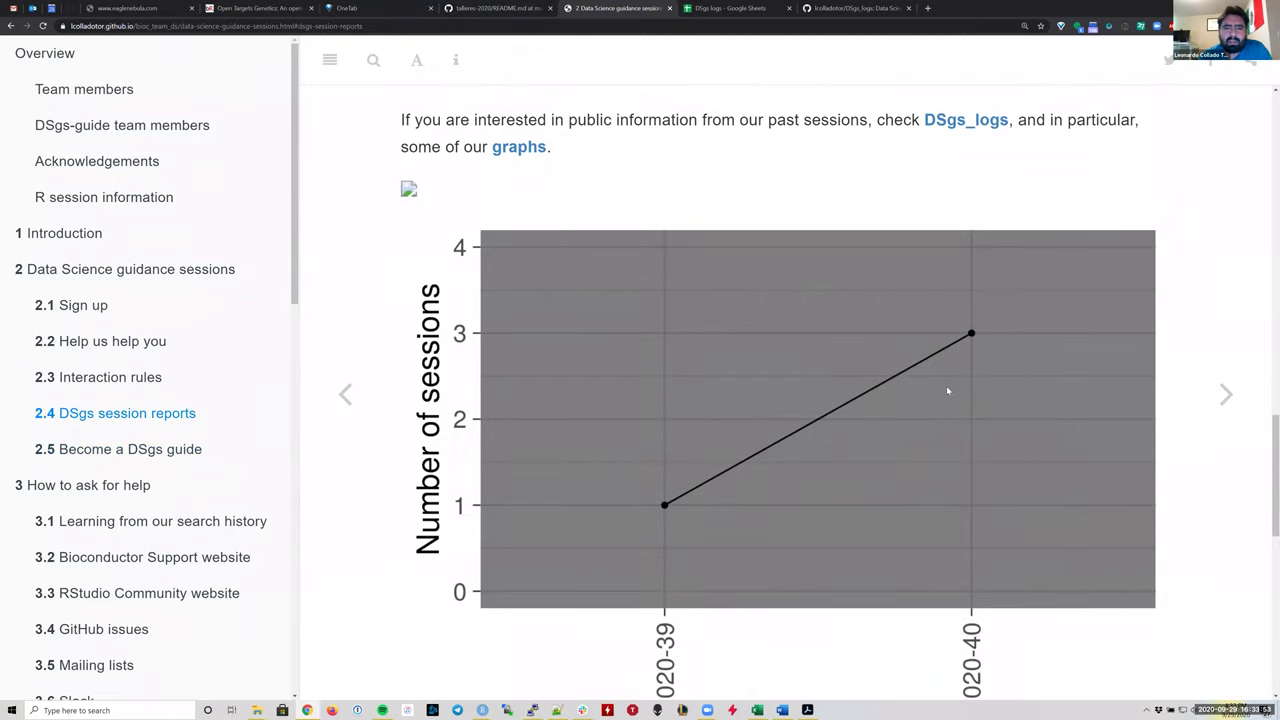
scroll(940, 391, down, 4)
scroll(936, 395, up, 3)
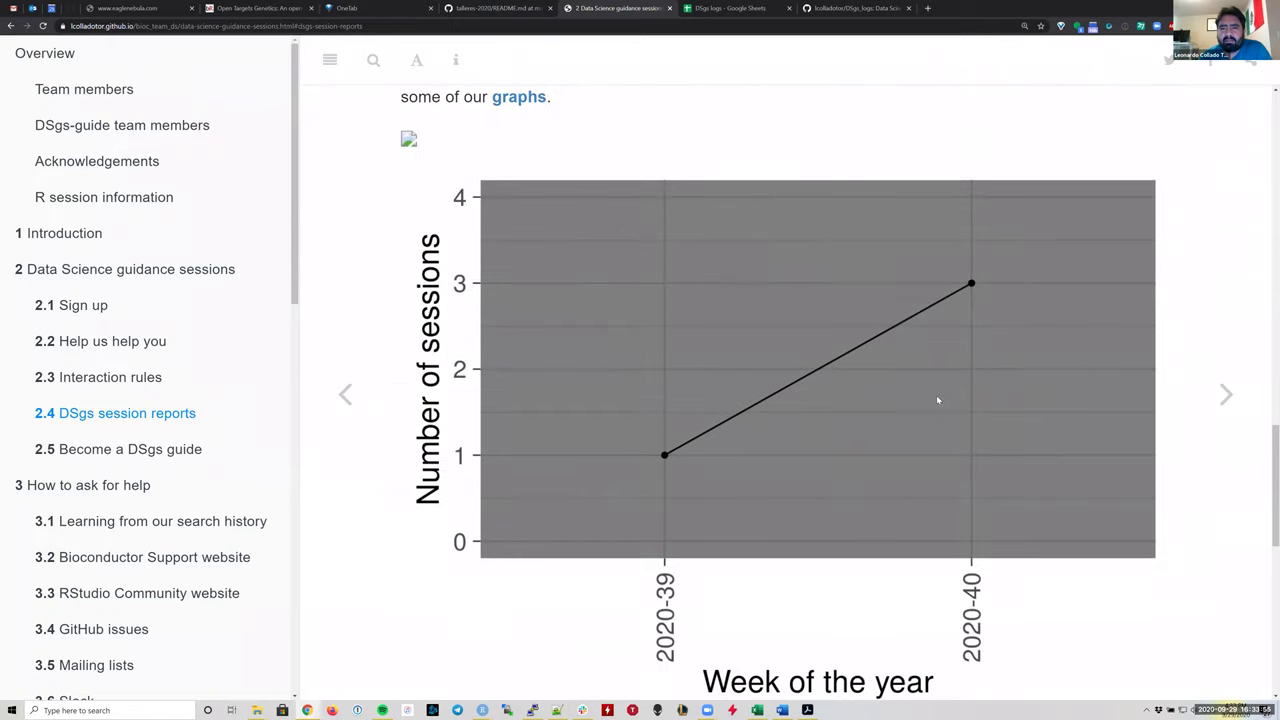
click(855, 8)
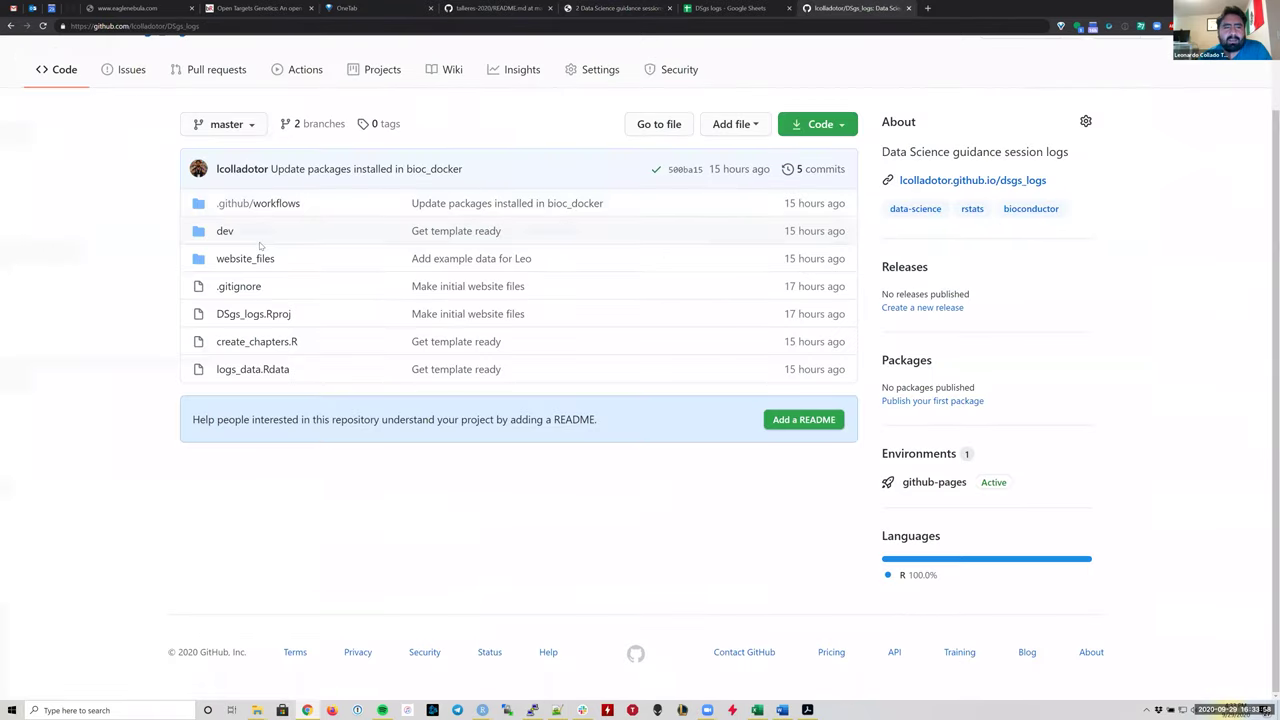
click(612, 8)
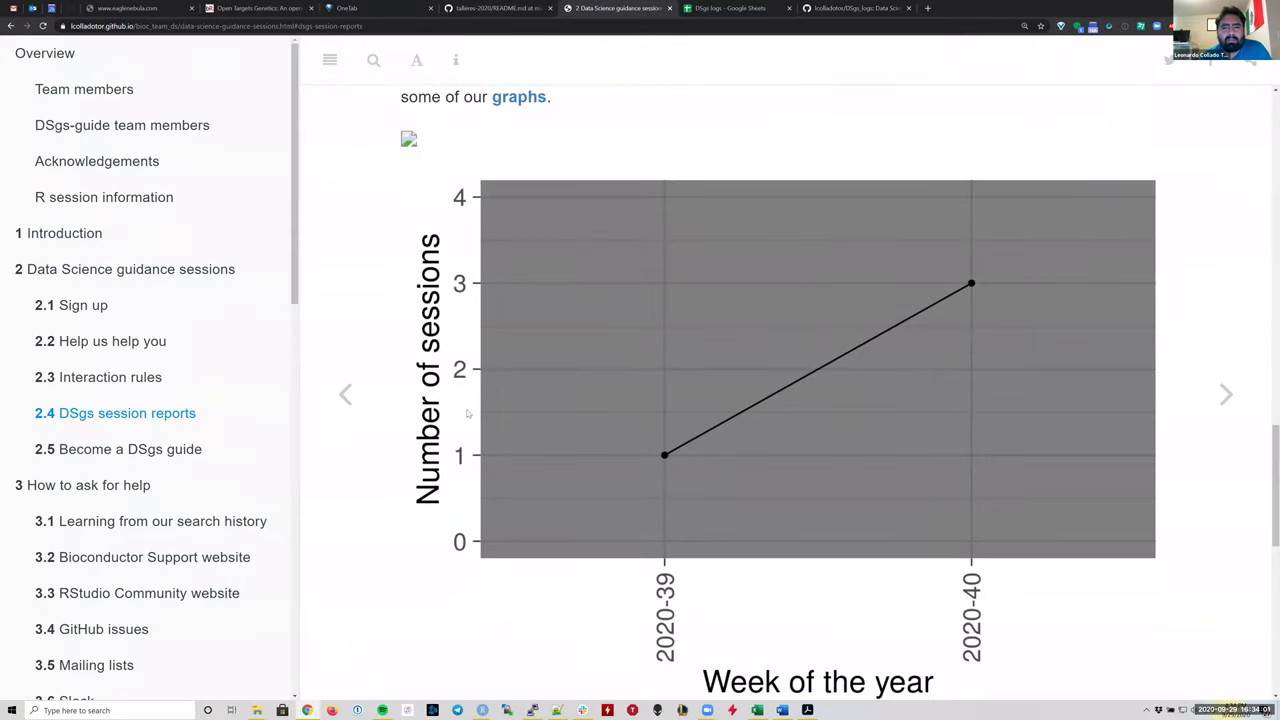
scroll(445, 409, down, 1)
scroll(187, 470, down, 5)
scroll(187, 455, down, 2)
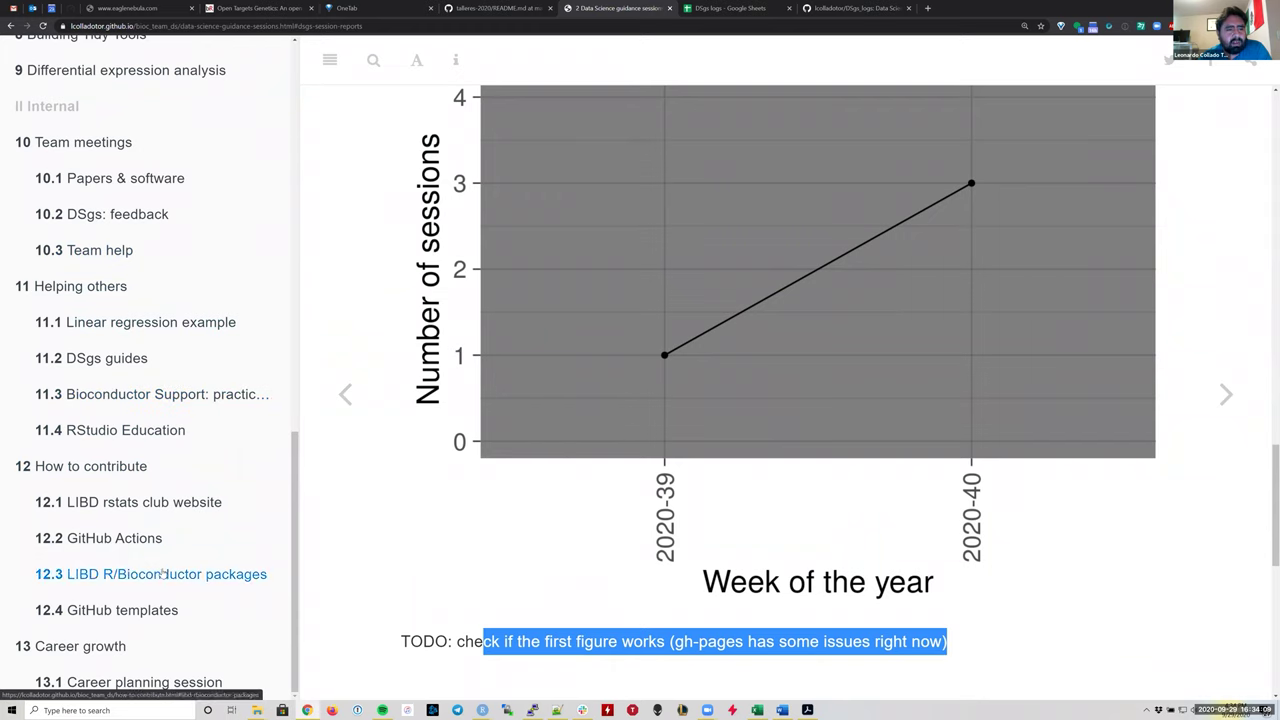
click(100, 369)
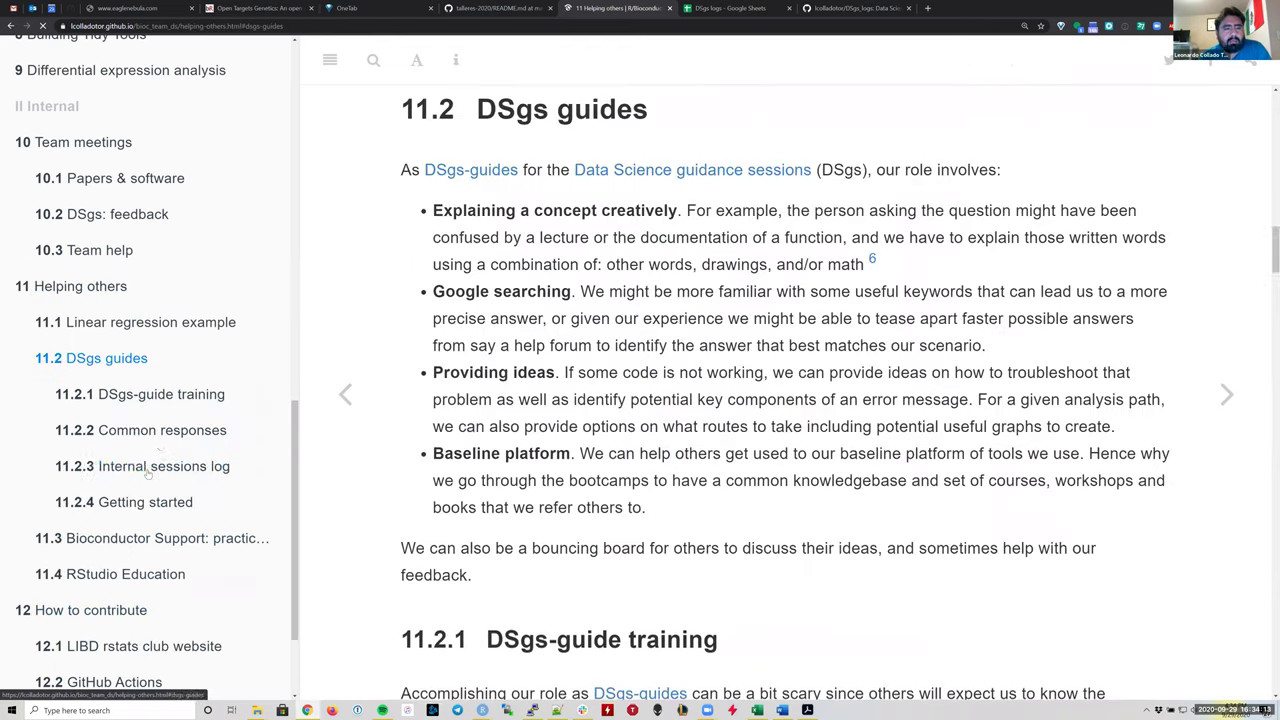
click(145, 502)
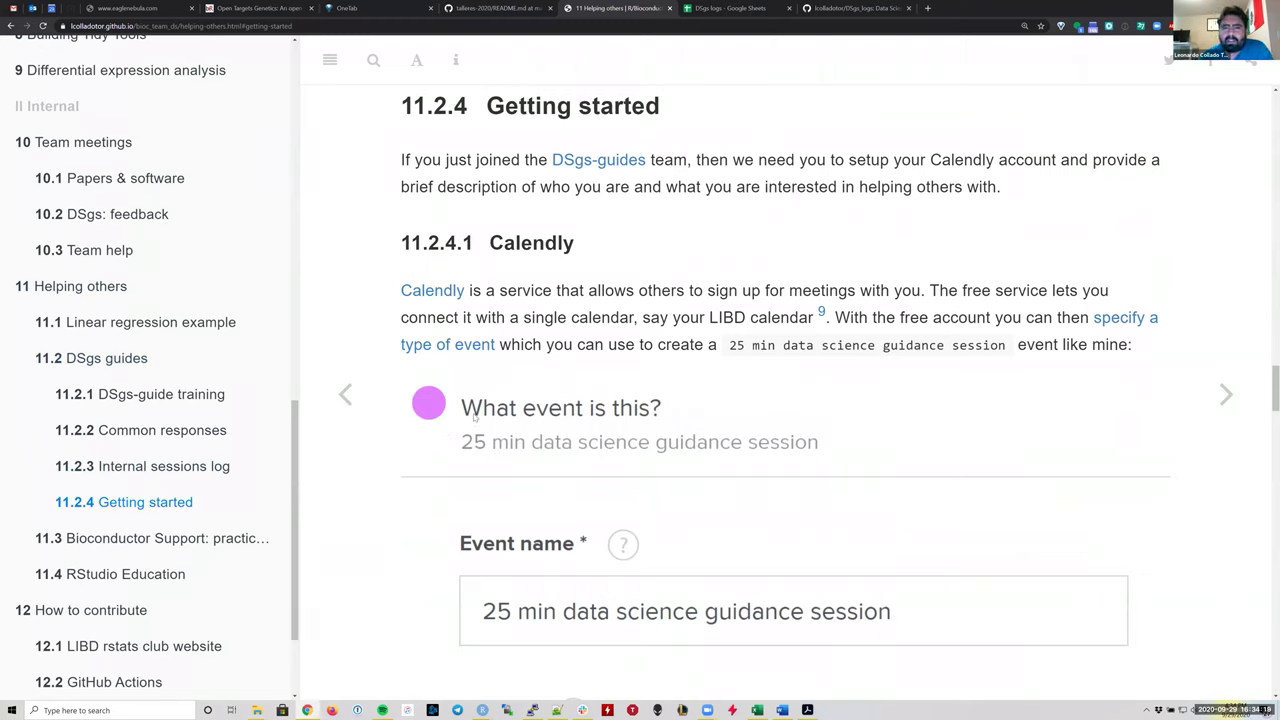
scroll(474, 418, down, 1)
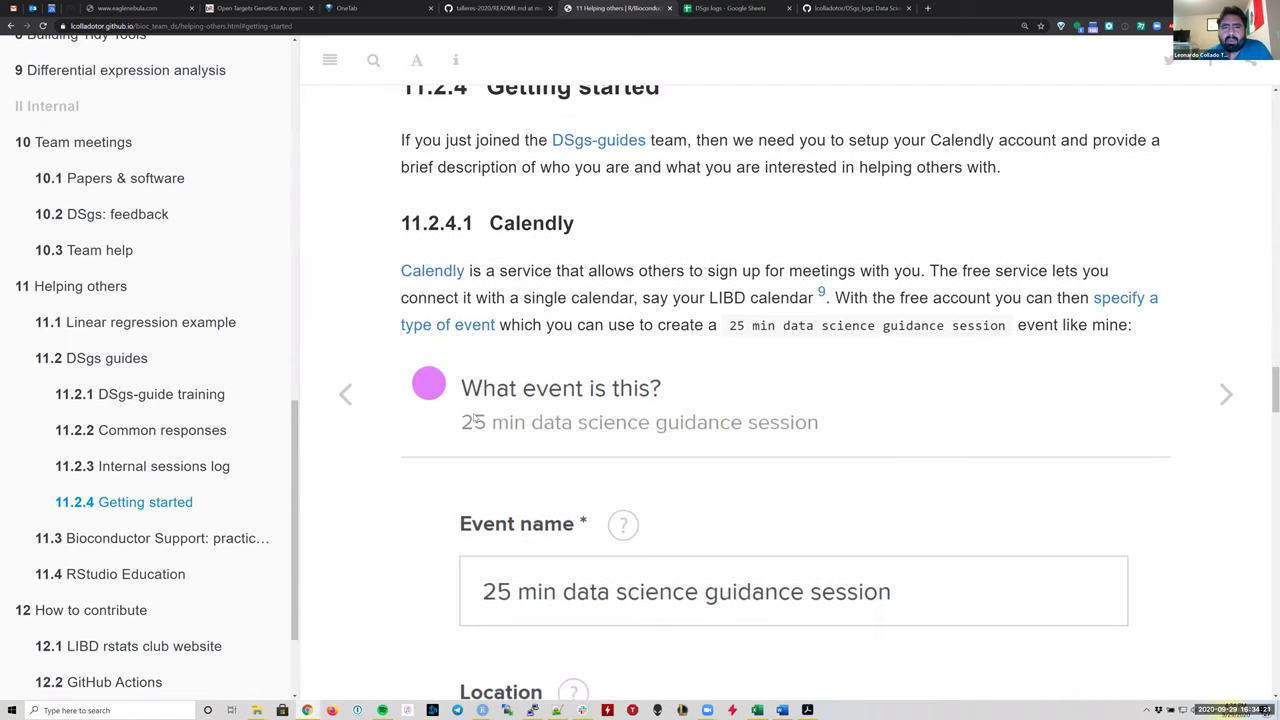
scroll(474, 418, up, 1)
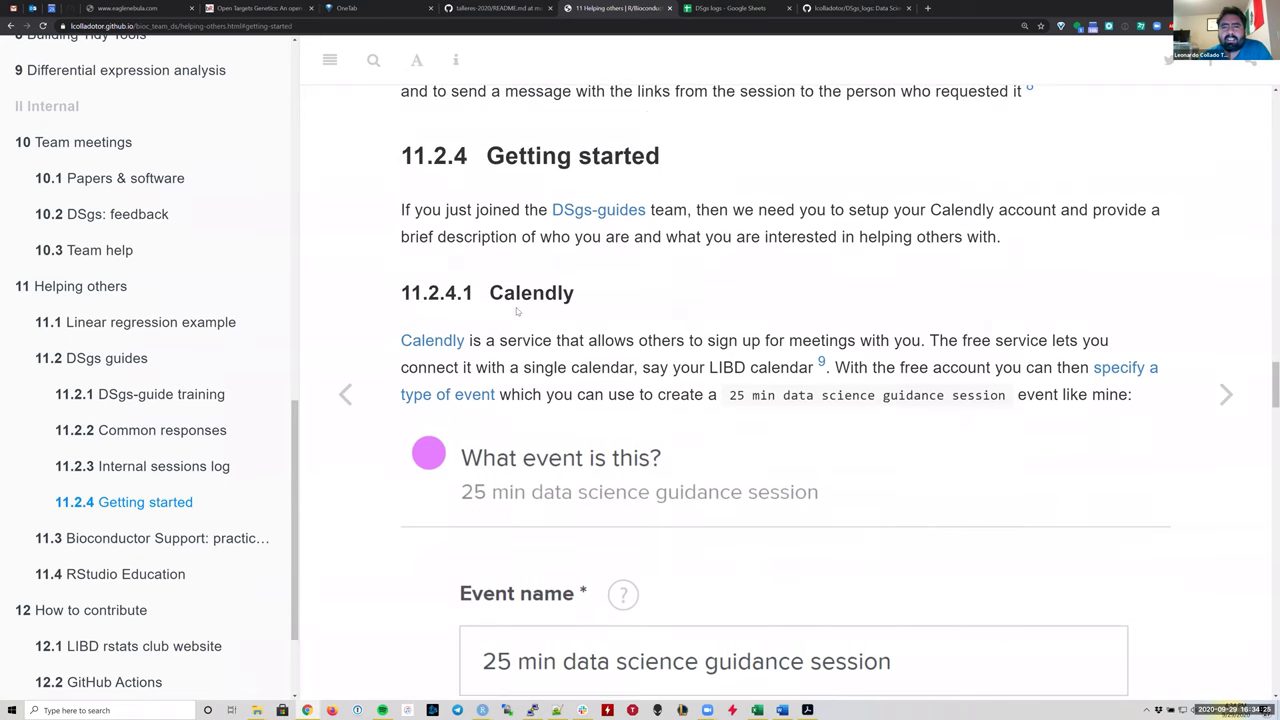
scroll(512, 305, down, 1)
scroll(505, 295, down, 2)
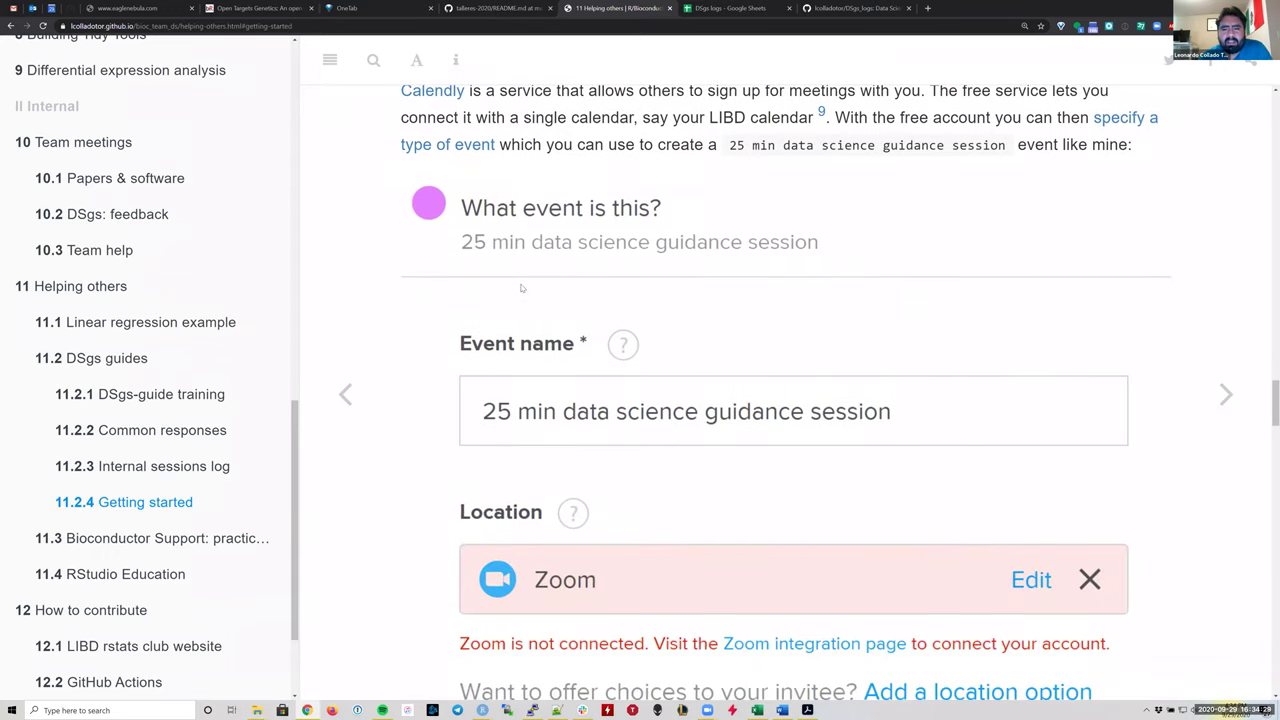
scroll(521, 289, down, 1)
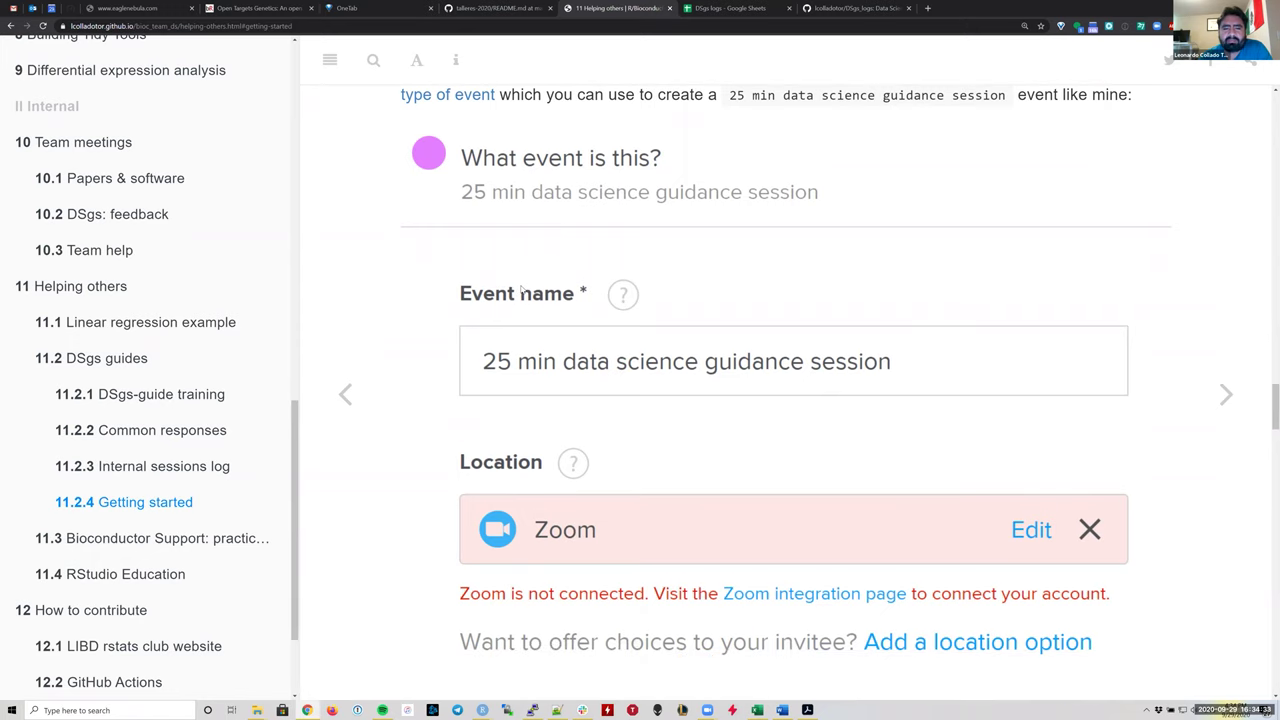
scroll(520, 290, up, 1)
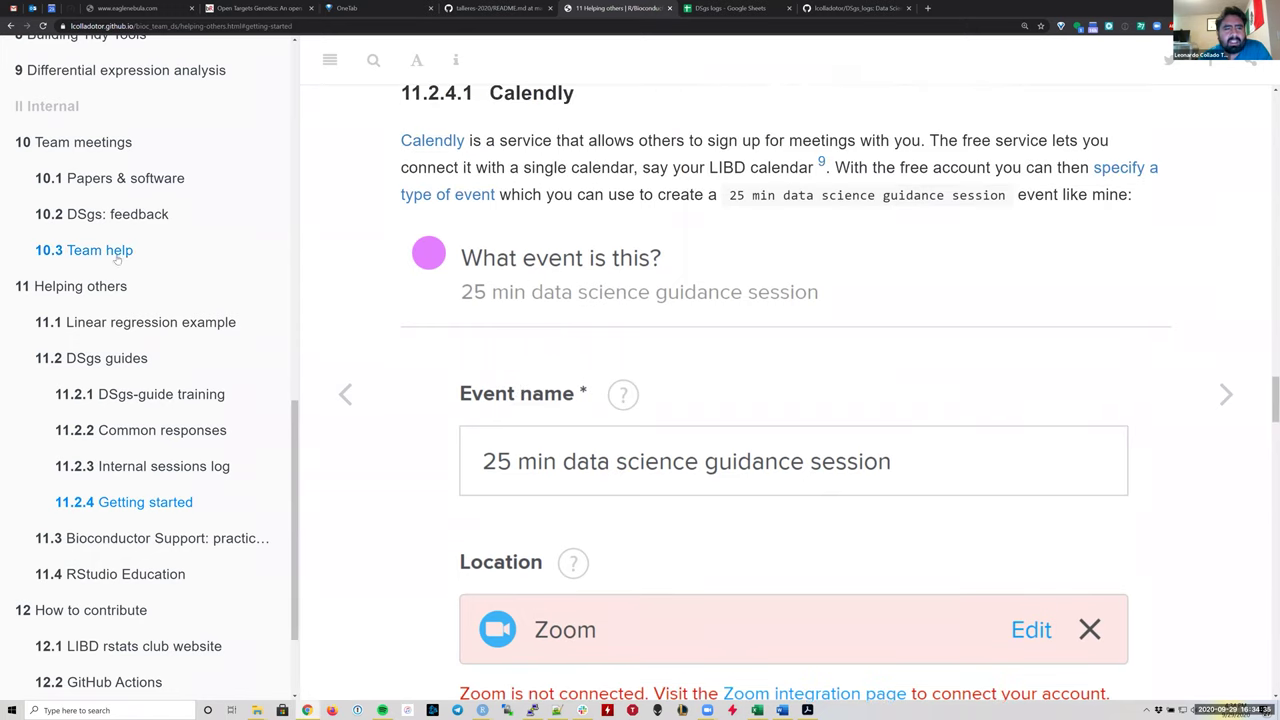
scroll(118, 260, up, 1)
scroll(160, 300, up, 5)
scroll(198, 366, up, 3)
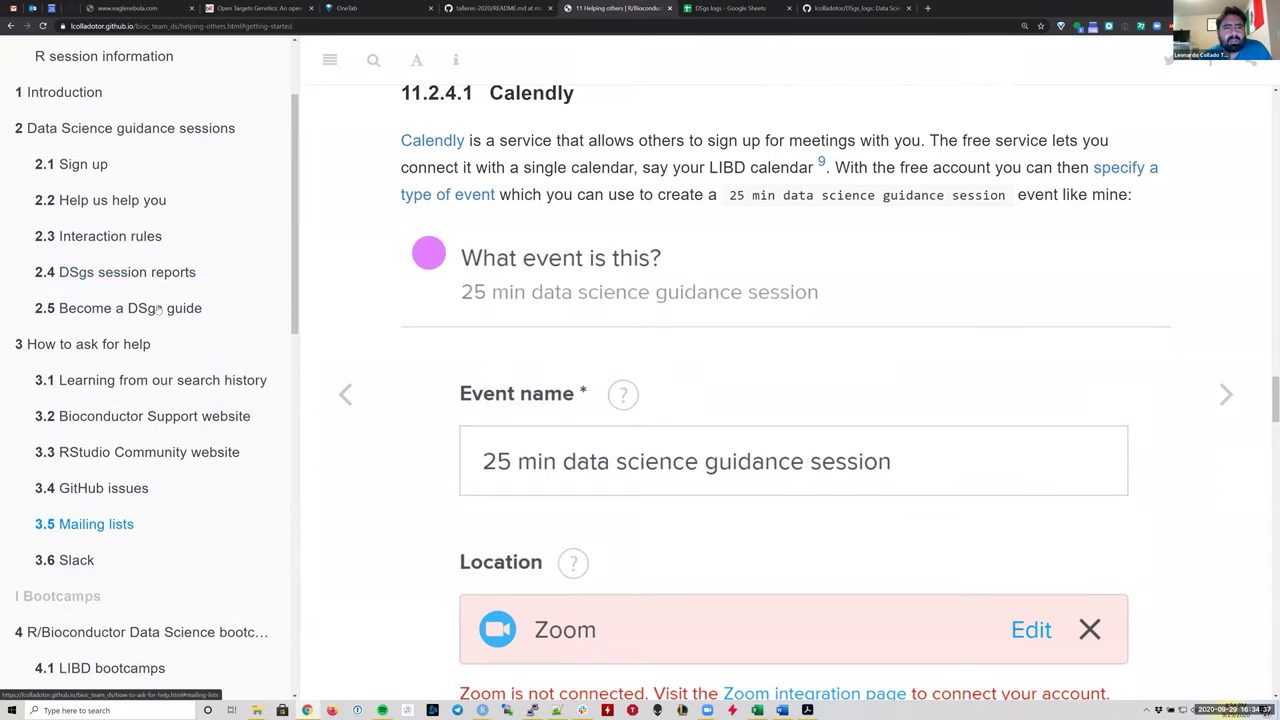
scroll(198, 366, up, 3)
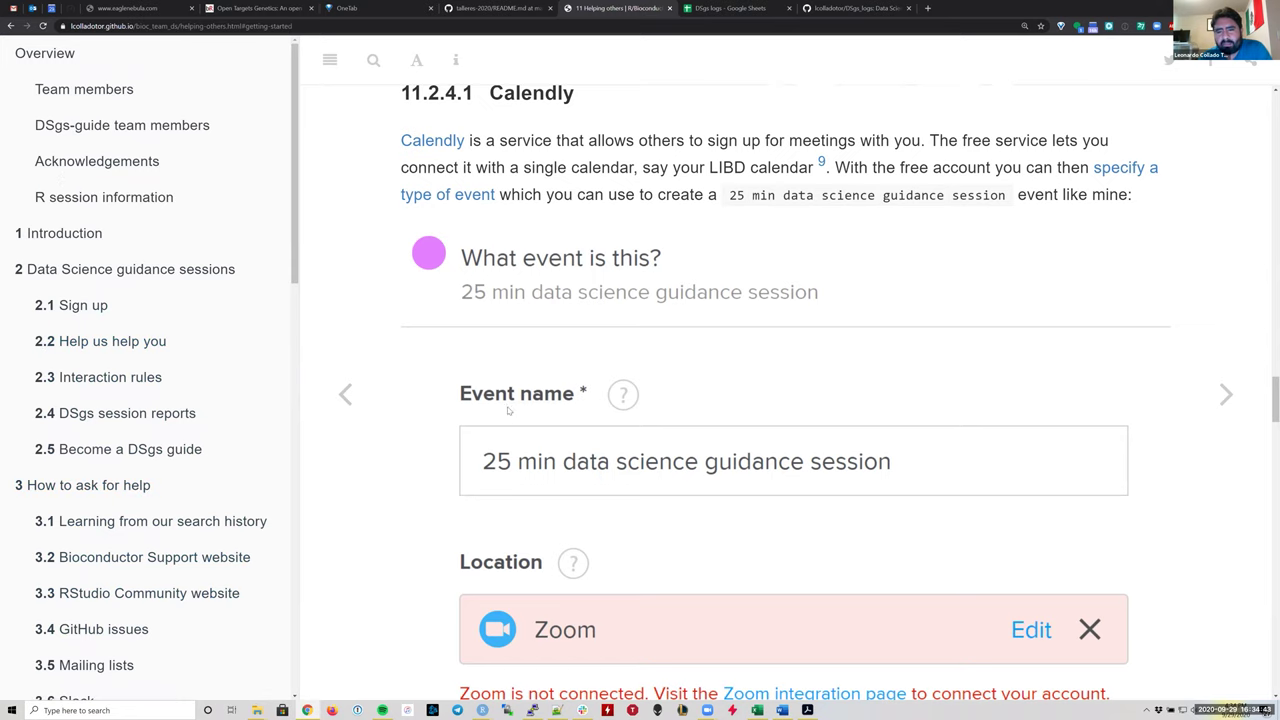
scroll(510, 405, down, 3)
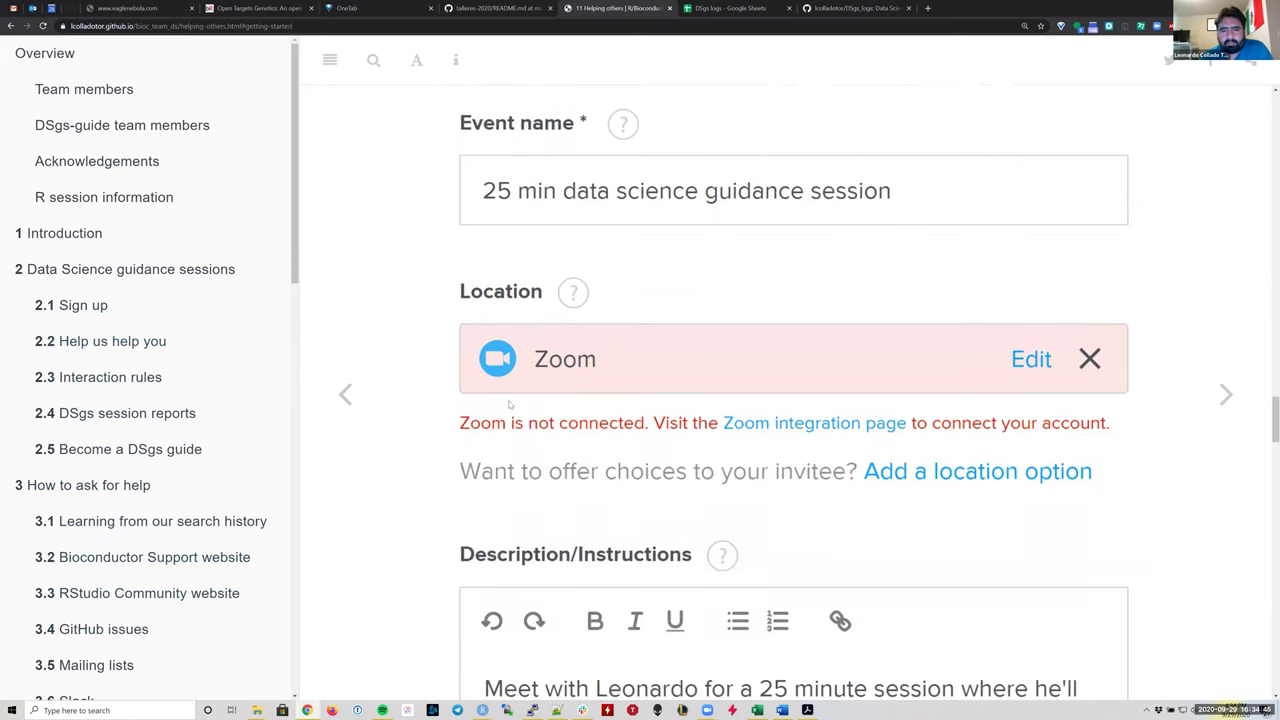
scroll(507, 400, down, 7)
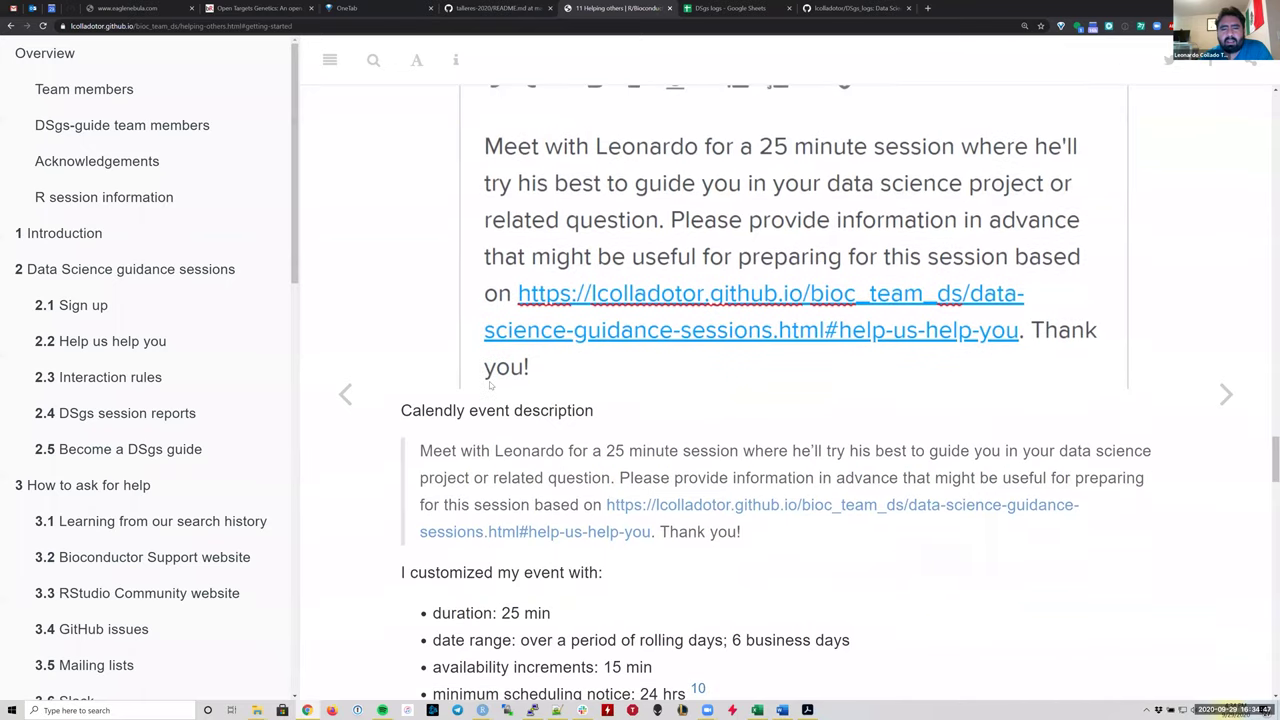
scroll(489, 387, down, 6)
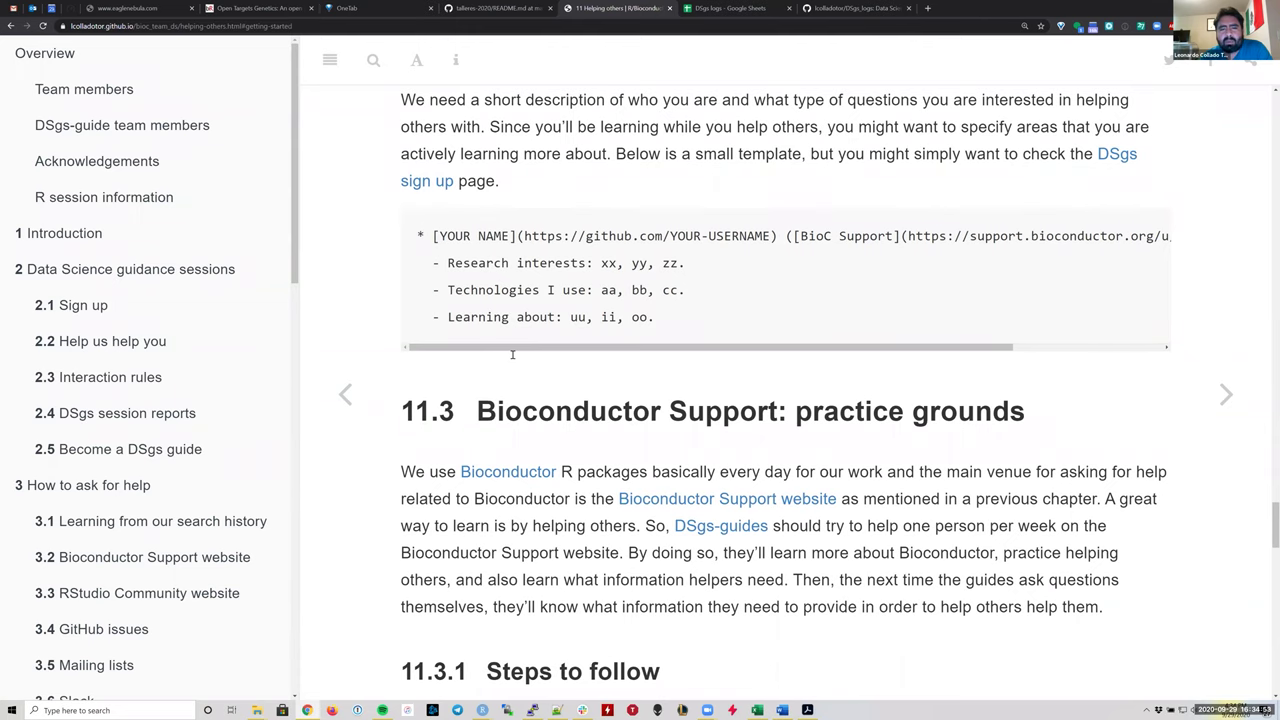
drag(447, 262, 652, 316)
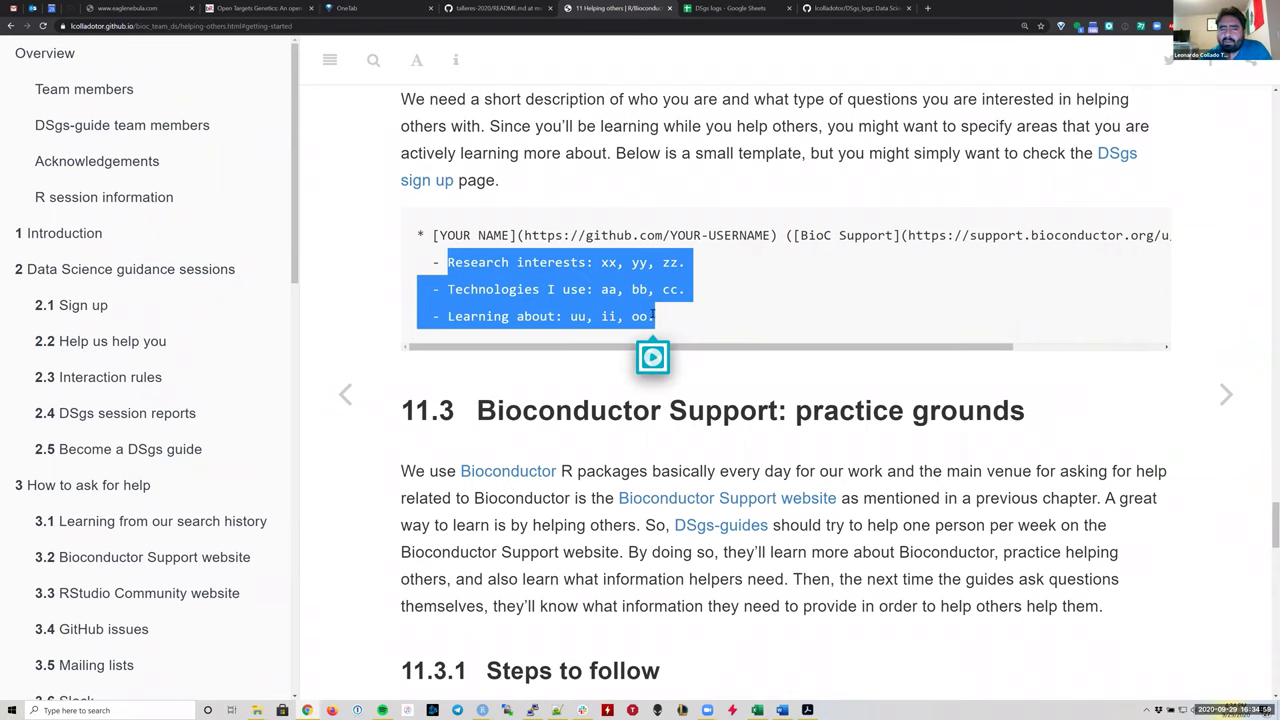
click(670, 316)
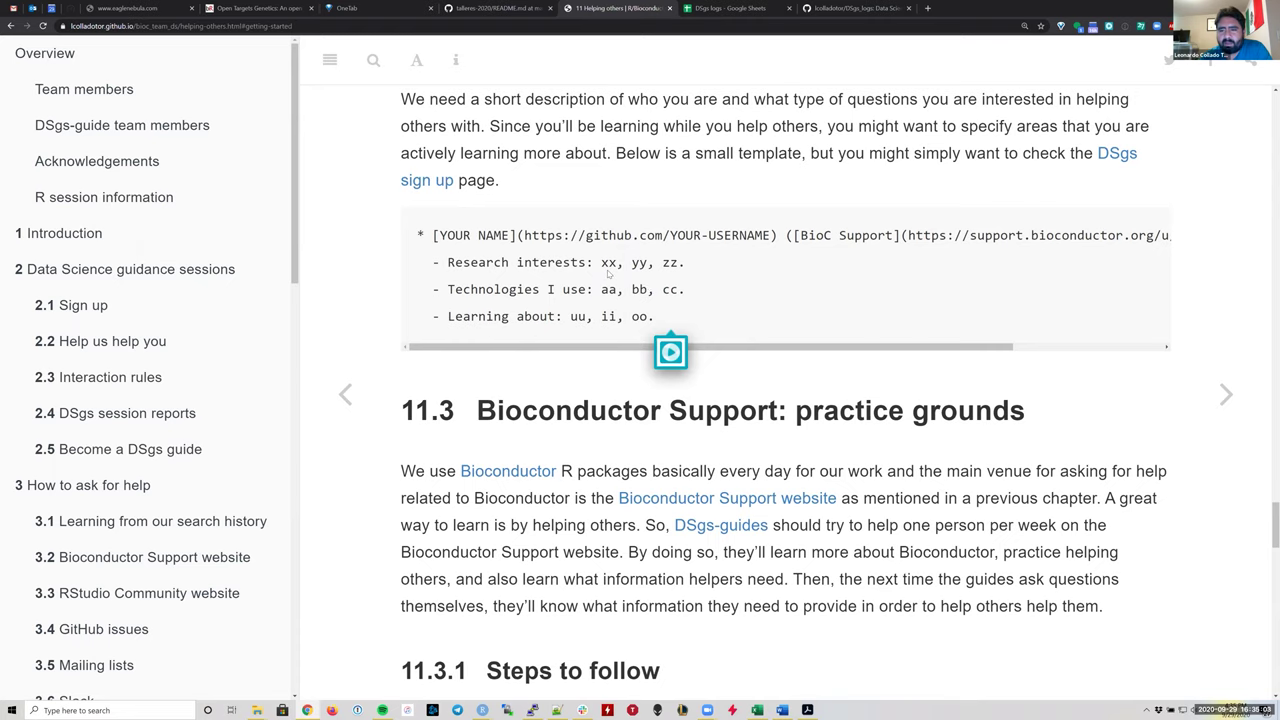
scroll(609, 290, down, 2)
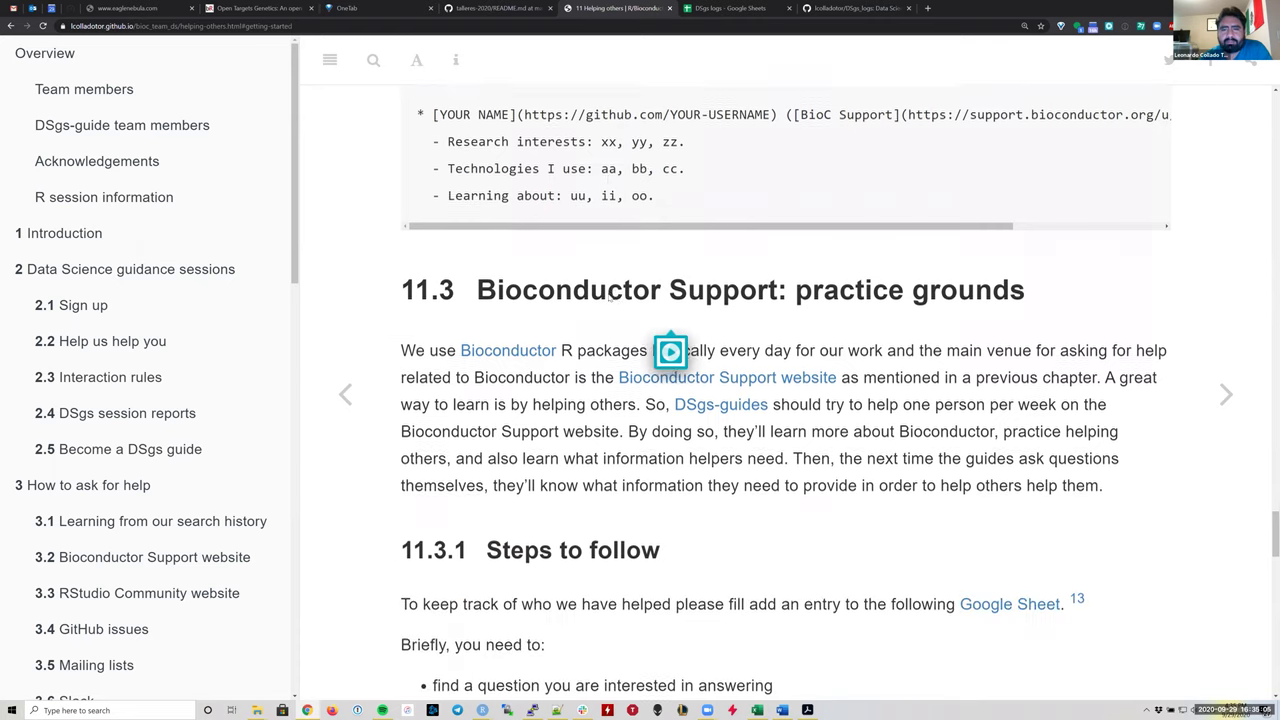
scroll(604, 298, down, 4)
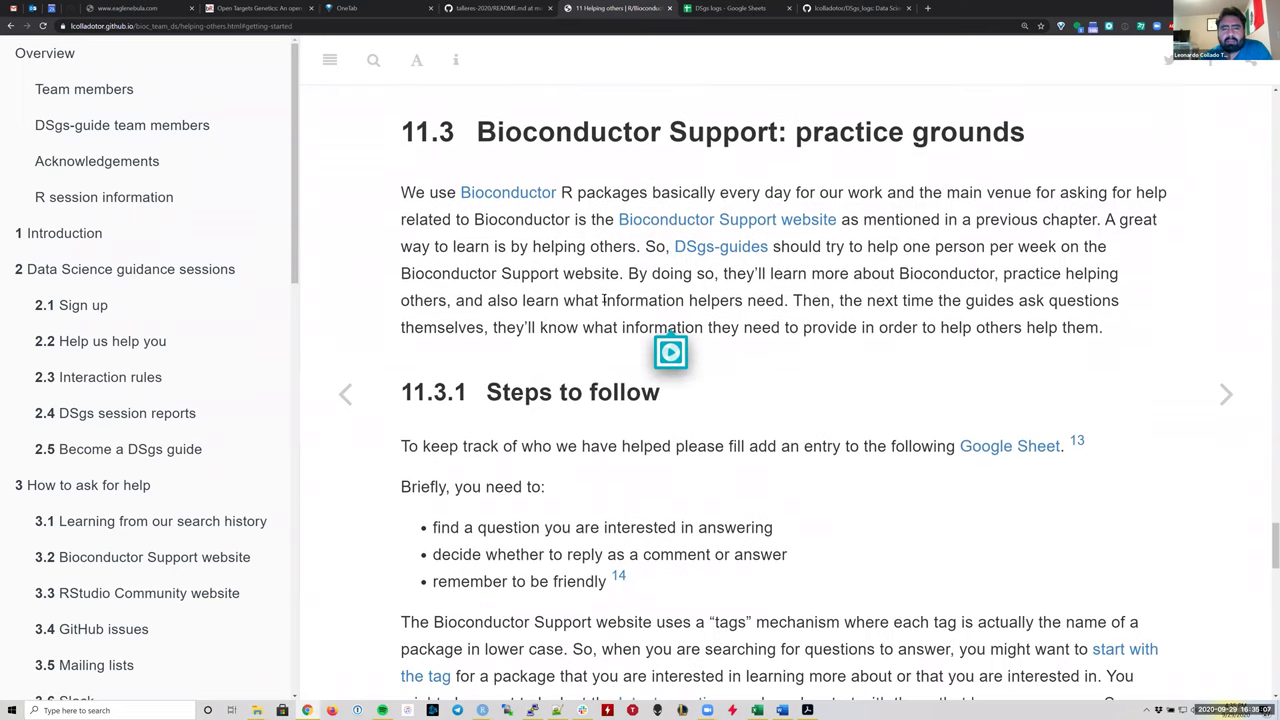
scroll(604, 298, up, 4)
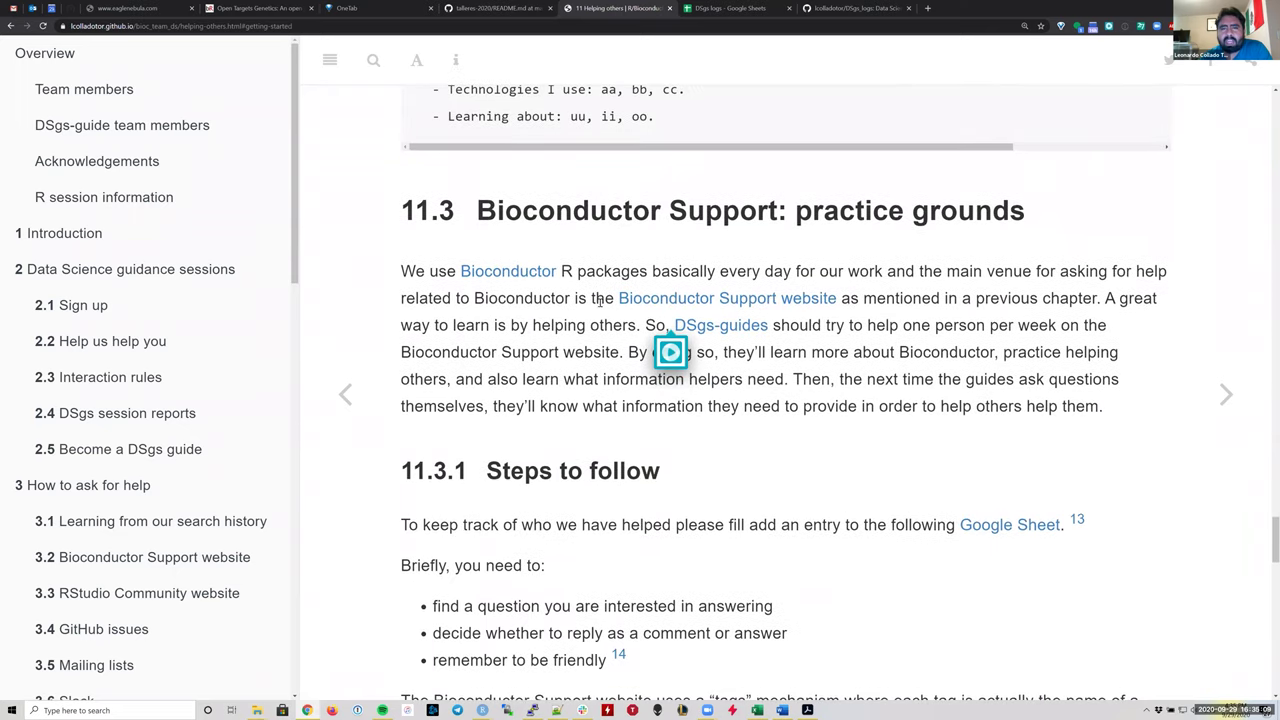
scroll(604, 298, up, 2)
scroll(600, 305, down, 2)
scroll(602, 305, down, 1)
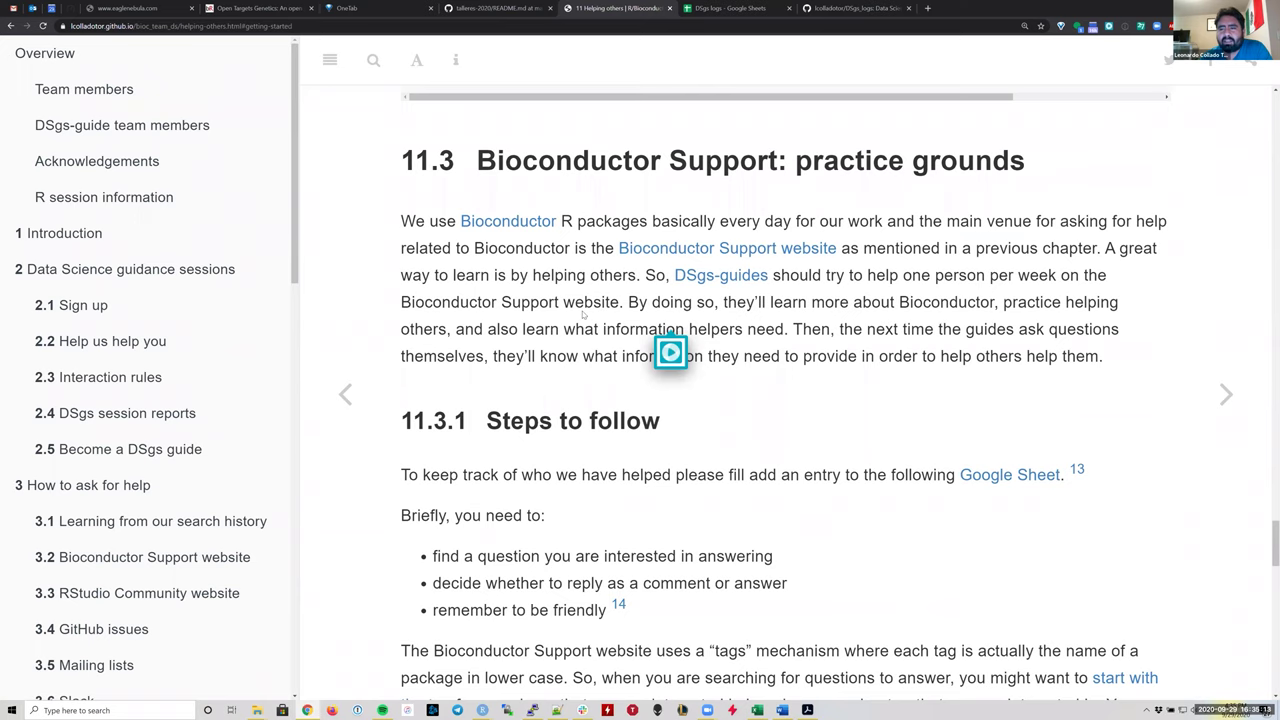
scroll(583, 314, up, 3)
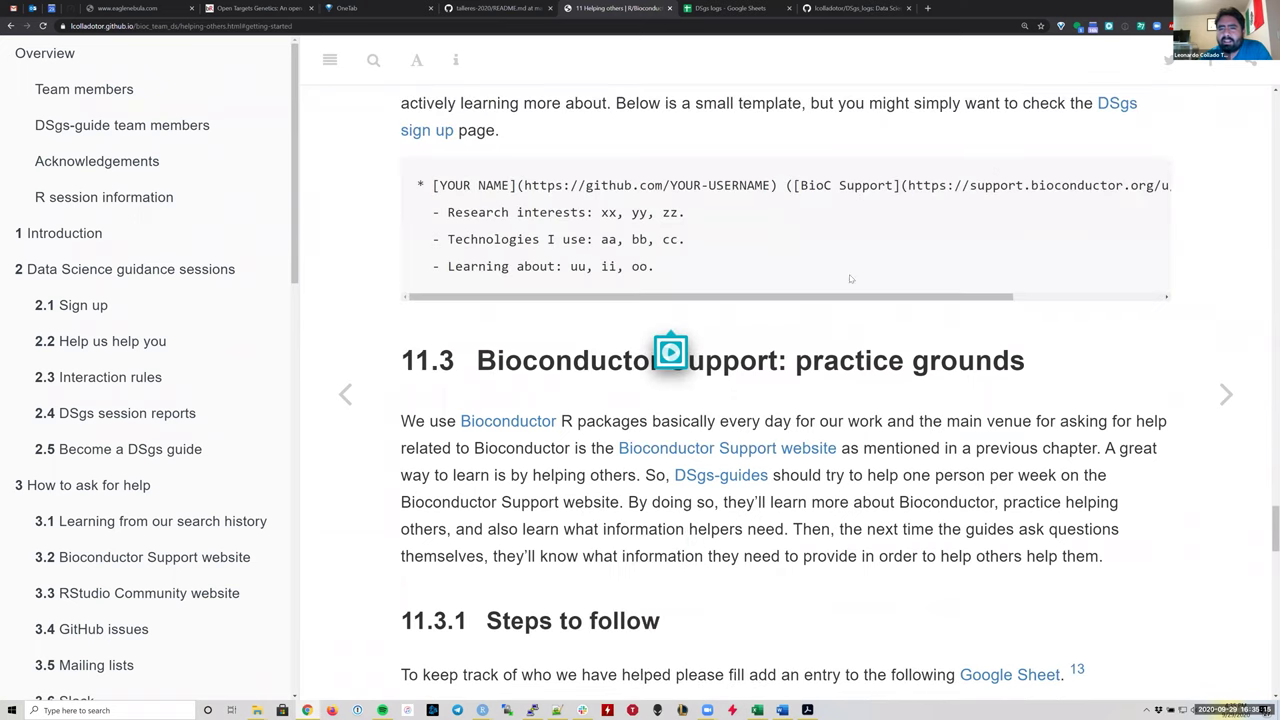
drag(880, 296, 1030, 296)
drag(985, 185, 1132, 185)
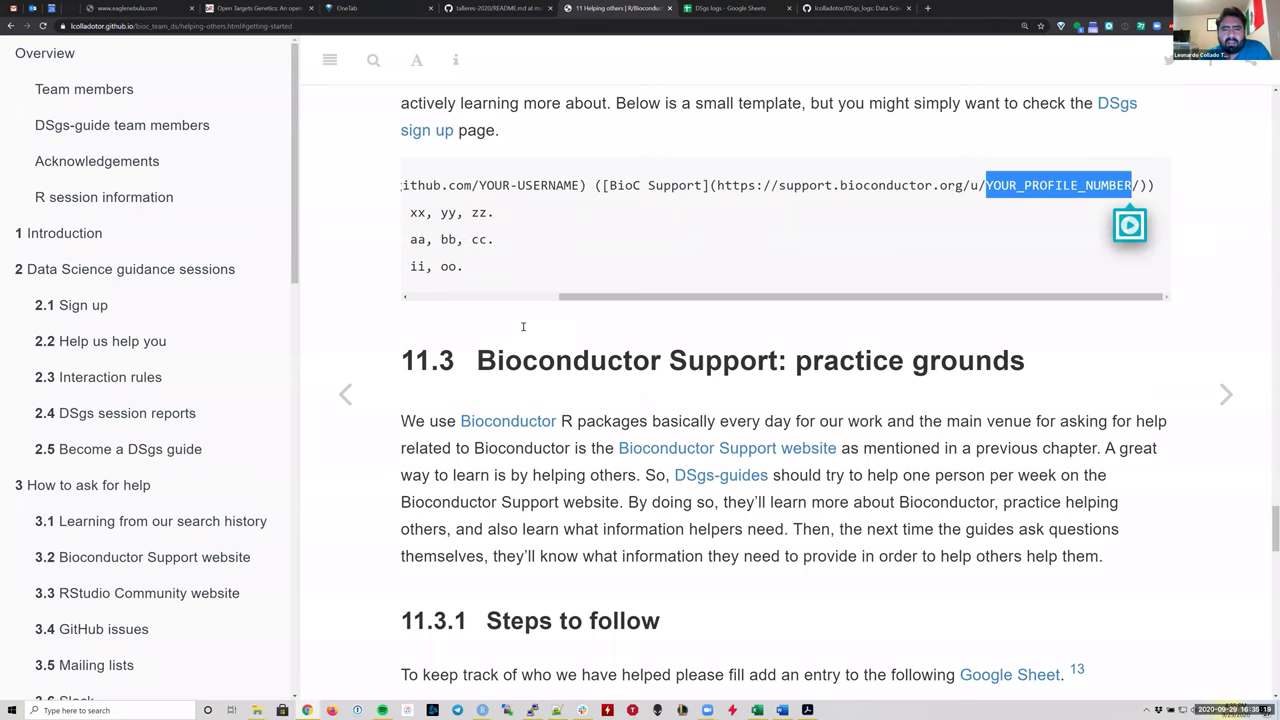
scroll(520, 330, down, 2)
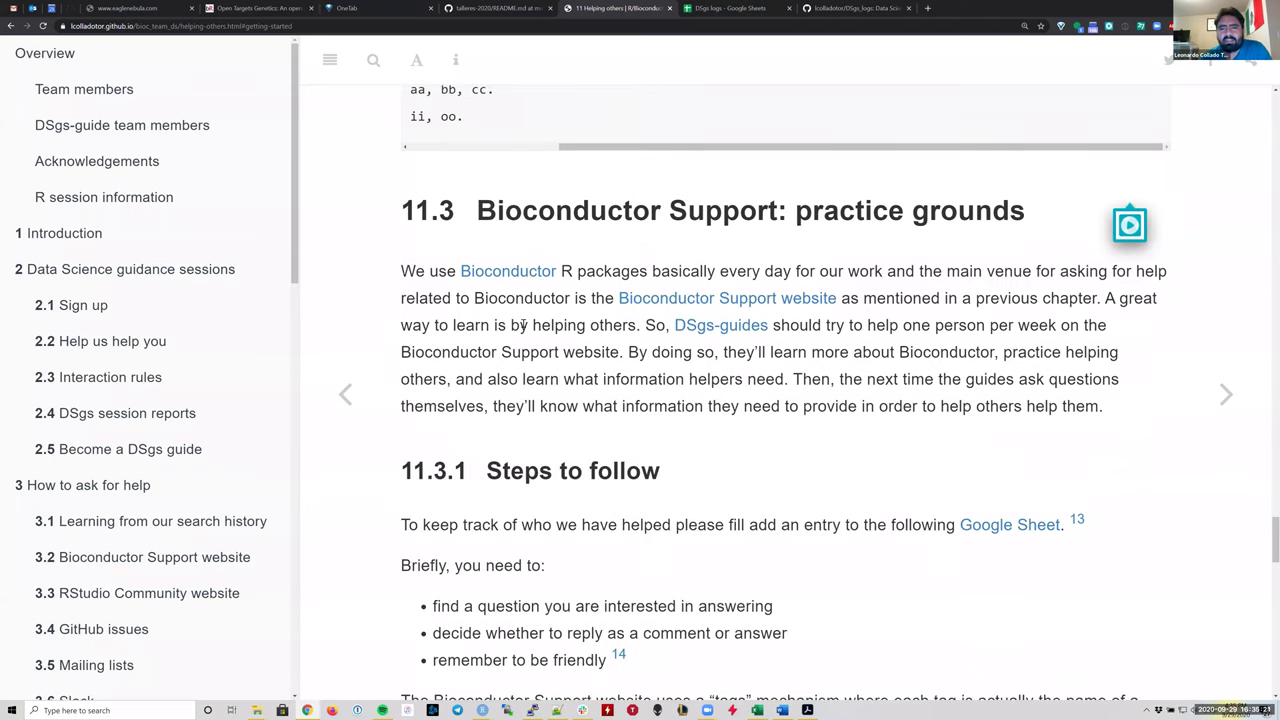
scroll(522, 325, down, 3)
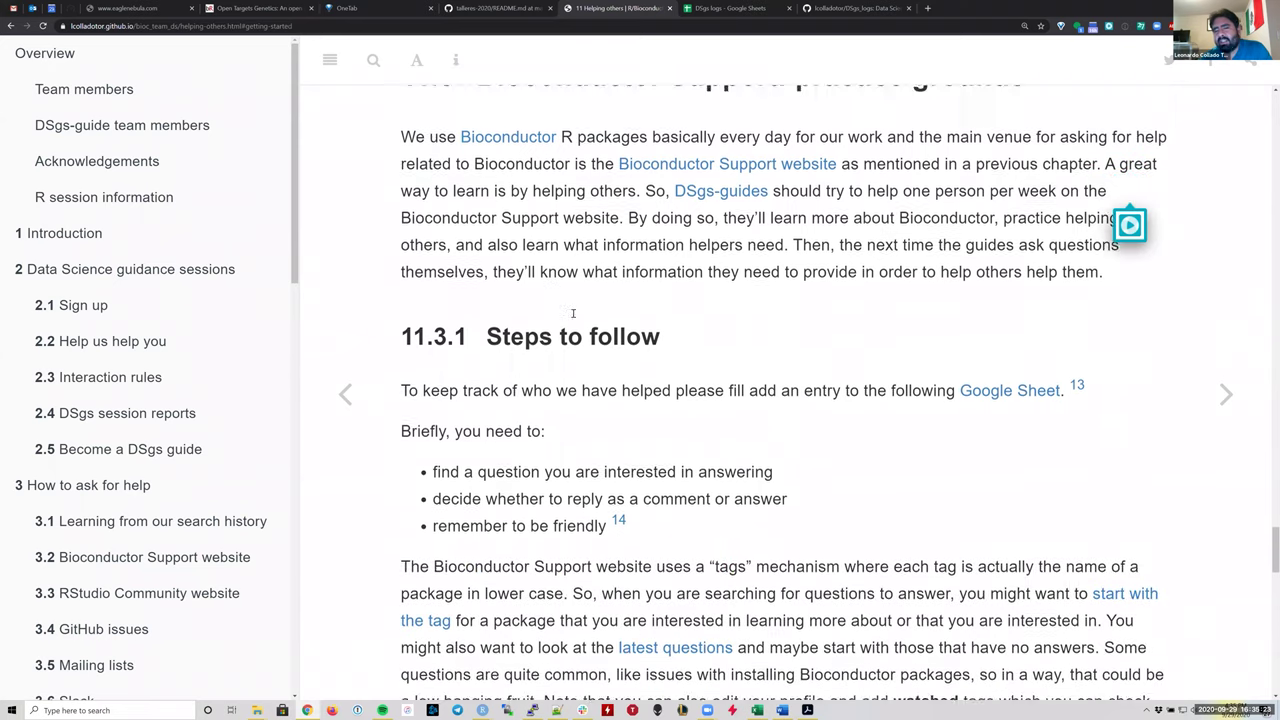
scroll(570, 295, up, 2)
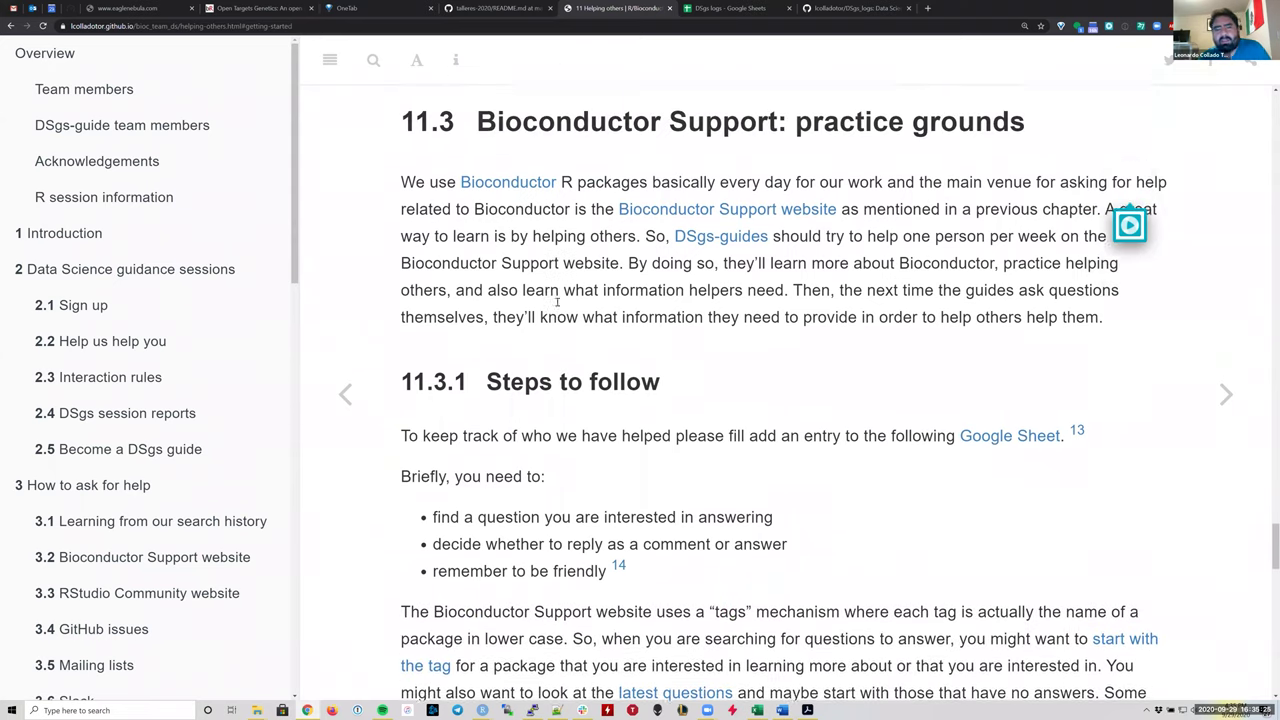
scroll(505, 330, up, 5)
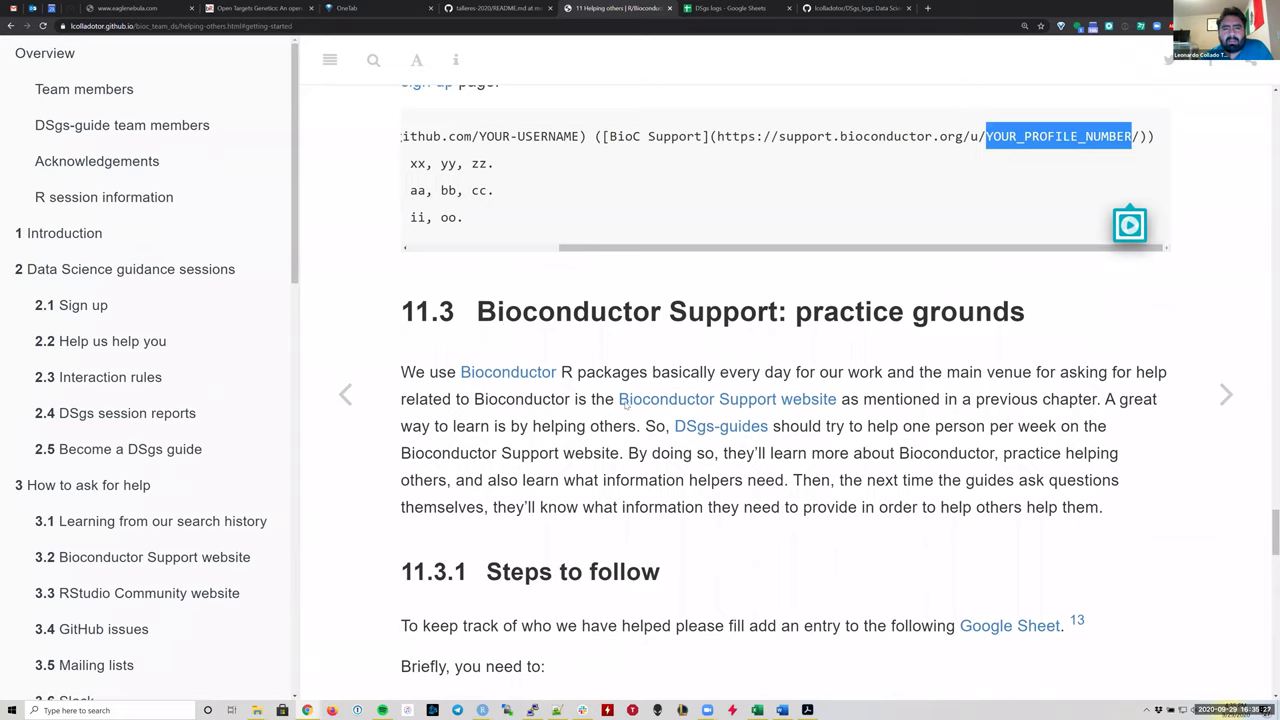
drag(618, 398, 468, 398)
scroll(500, 400, down, 5)
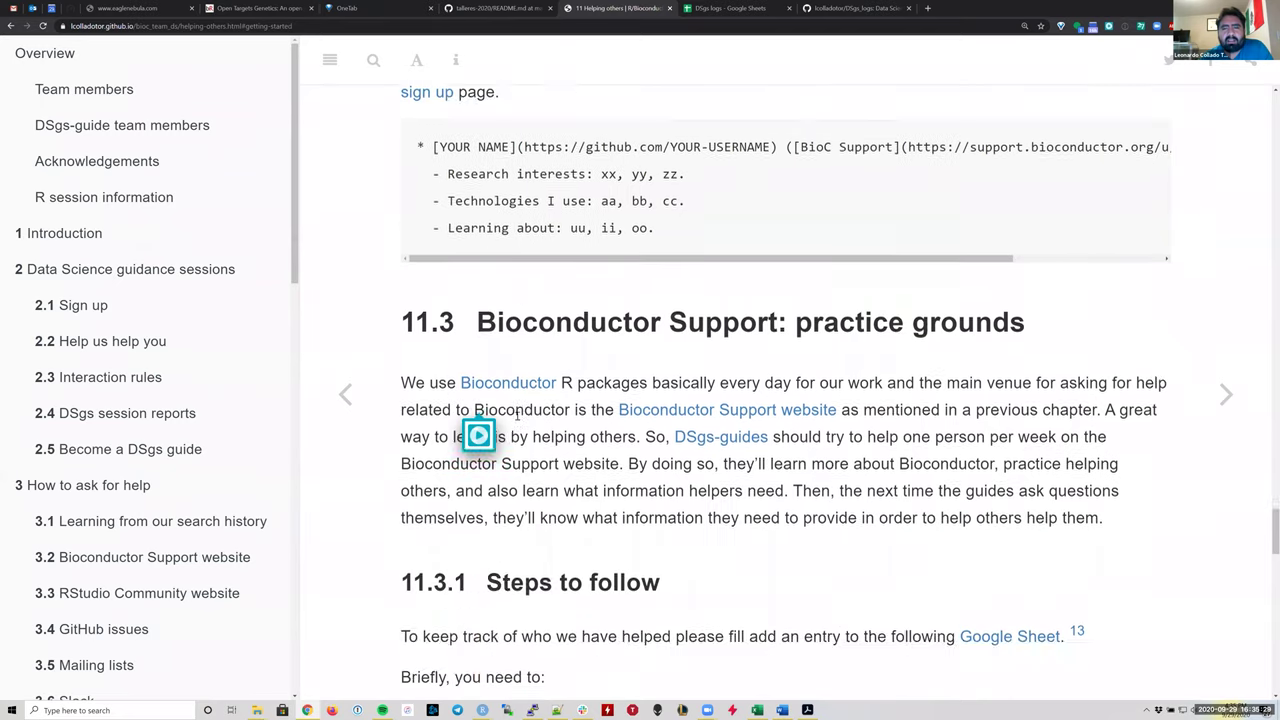
scroll(477, 349, down, 1)
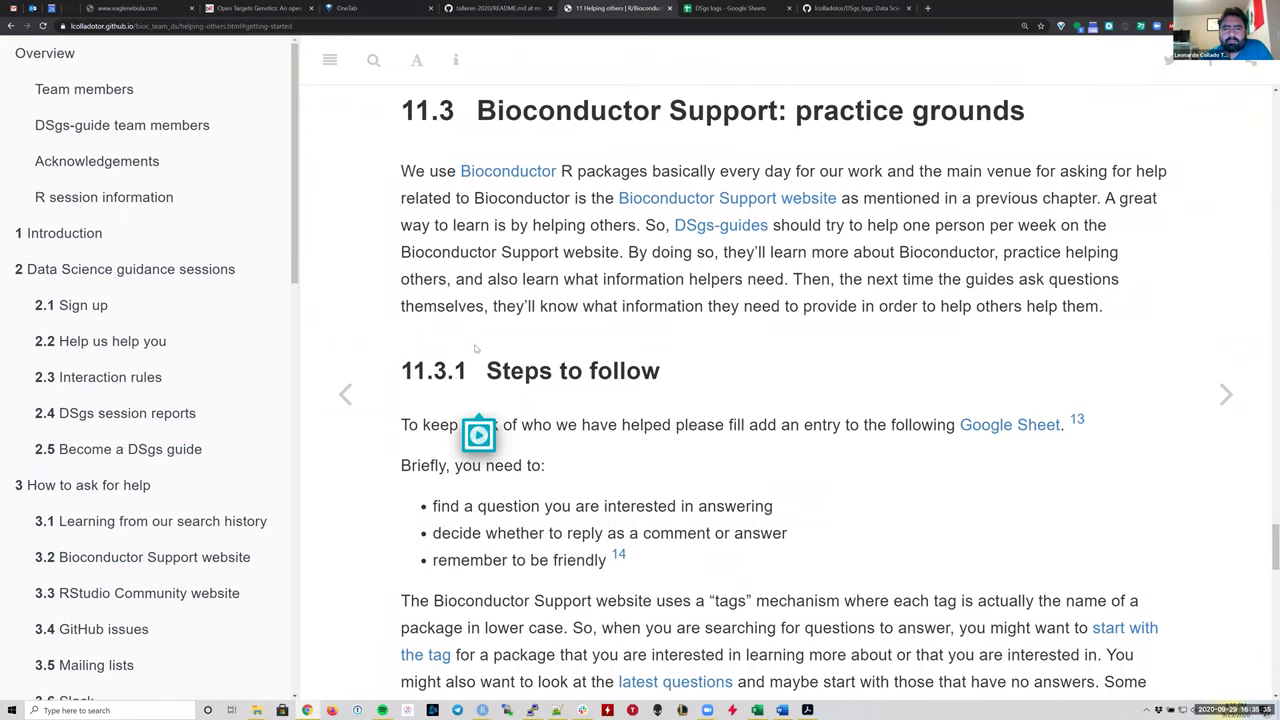
scroll(476, 348, down, 1)
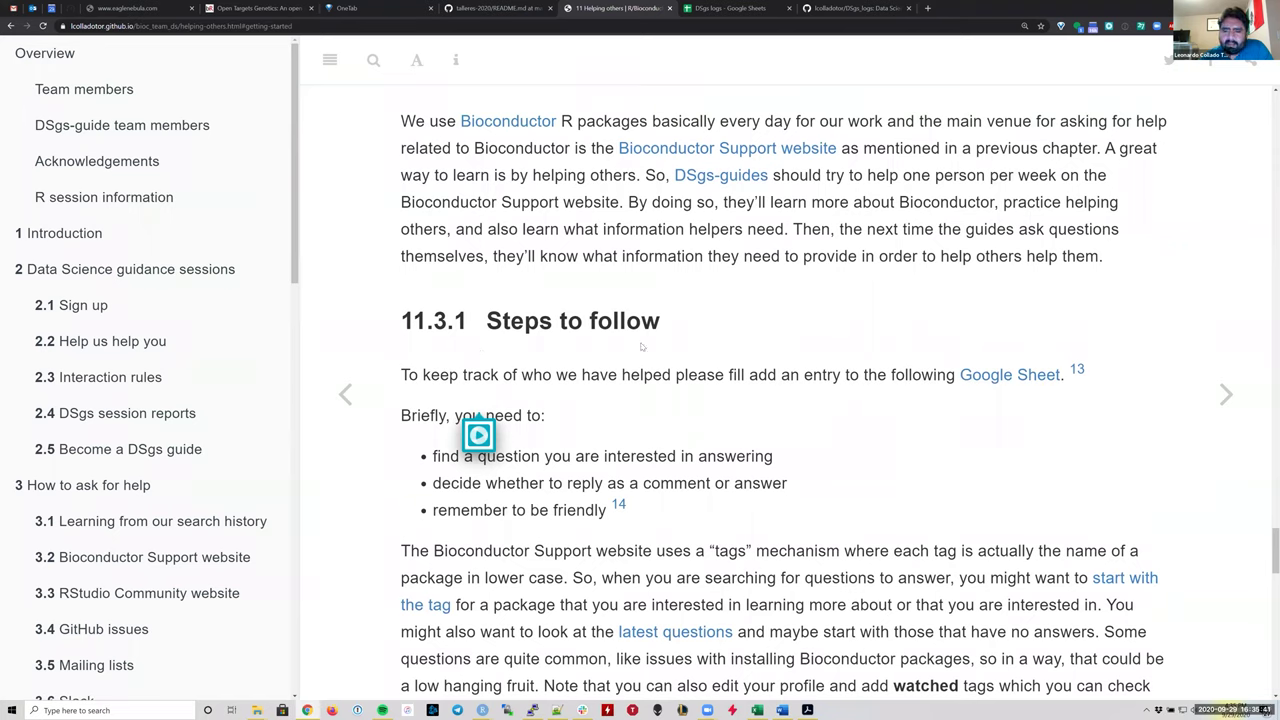
scroll(641, 347, up, 2)
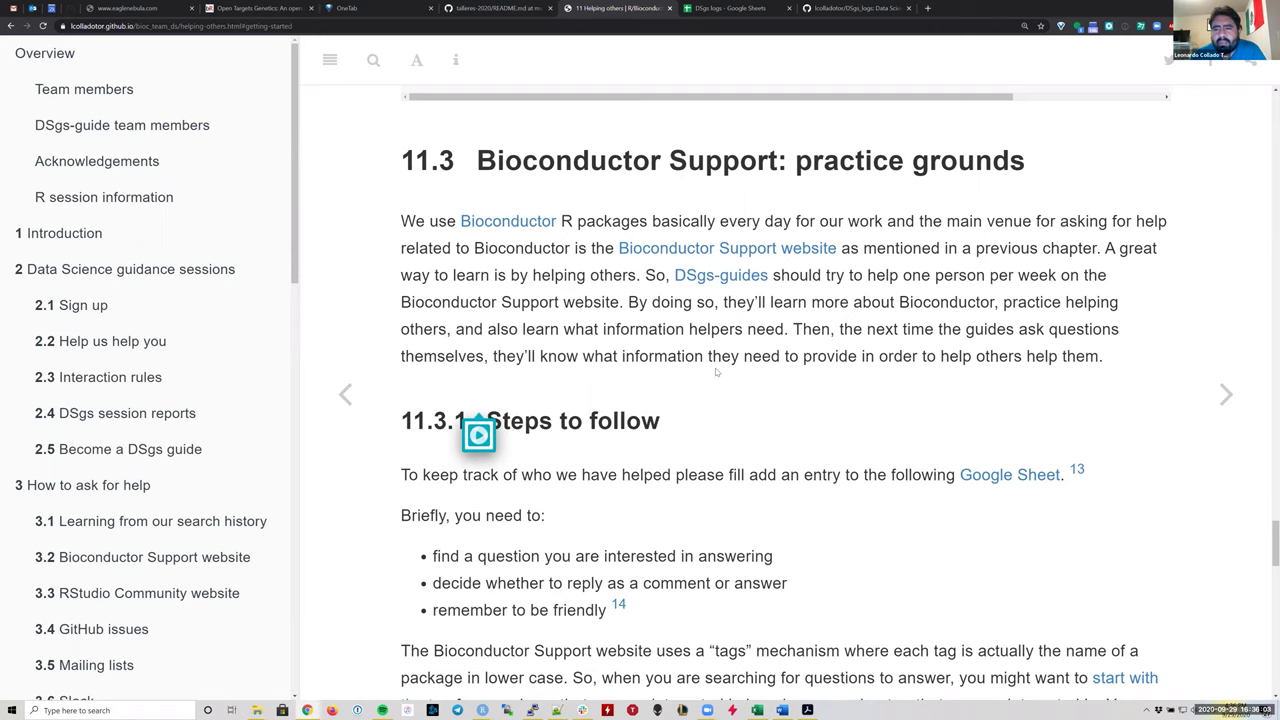
scroll(716, 372, down, 1)
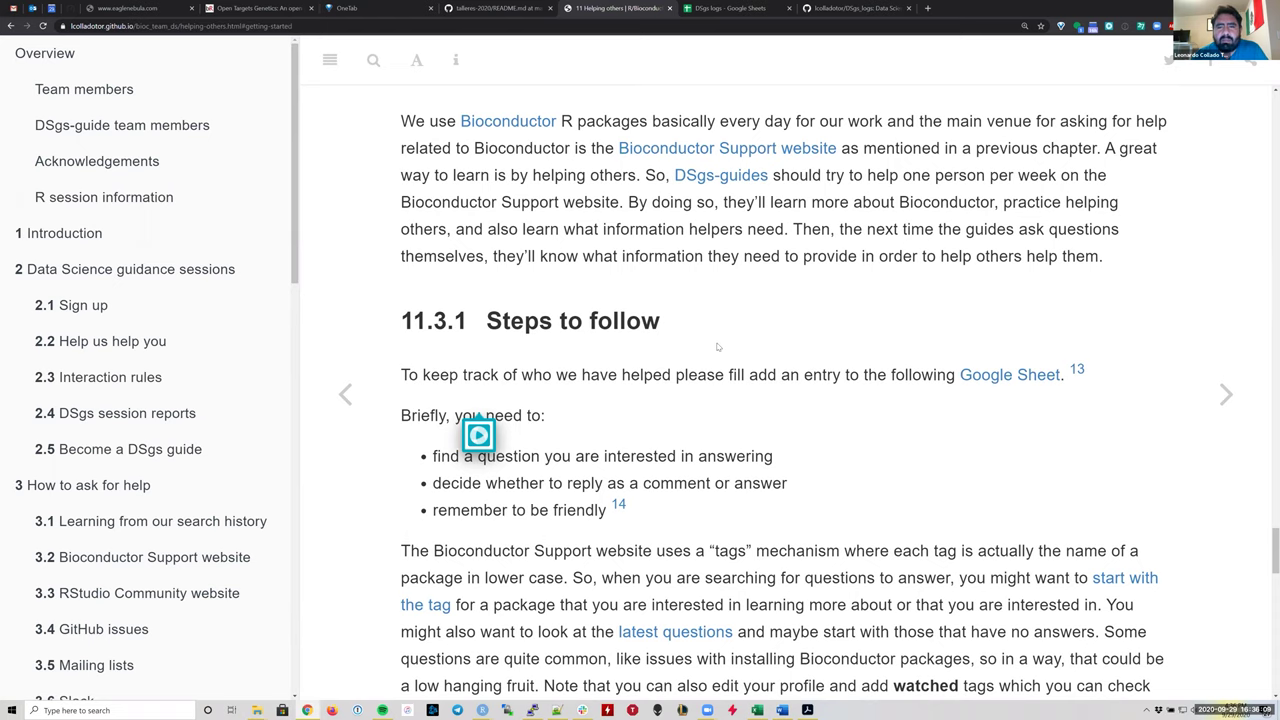
scroll(705, 343, up, 1)
scroll(652, 303, up, 2)
drag(447, 212, 665, 310)
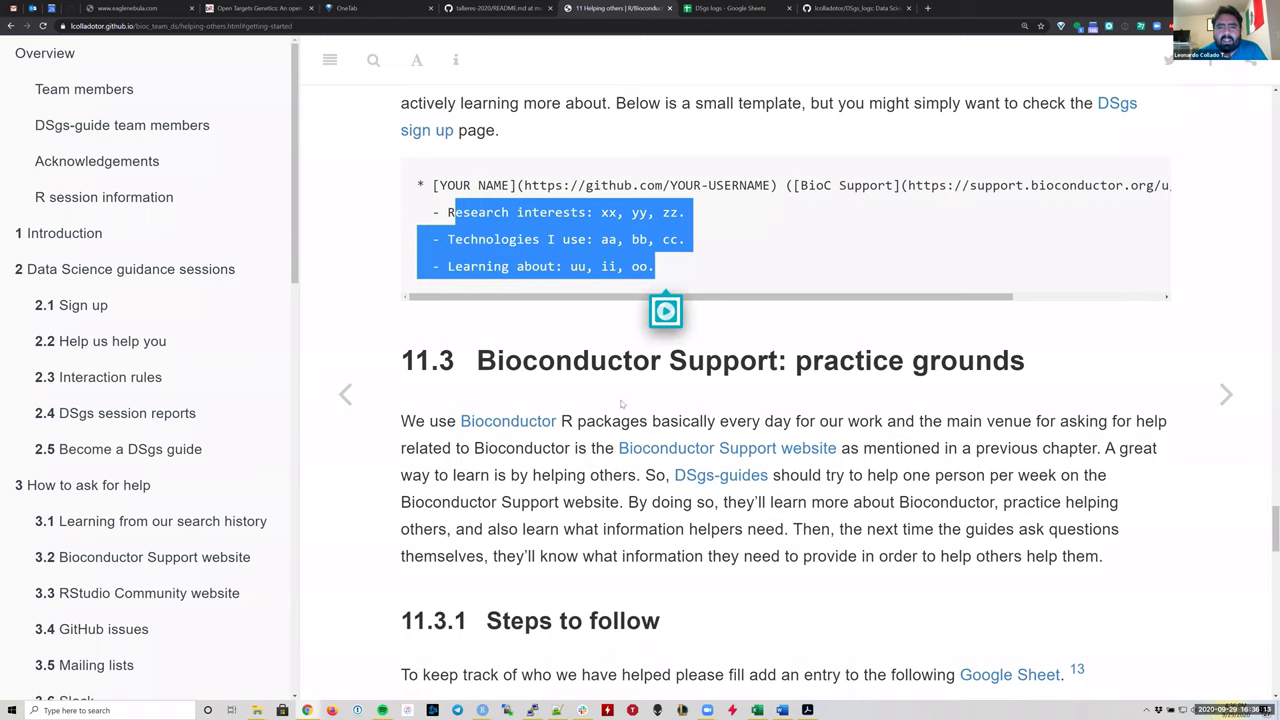
click(624, 404)
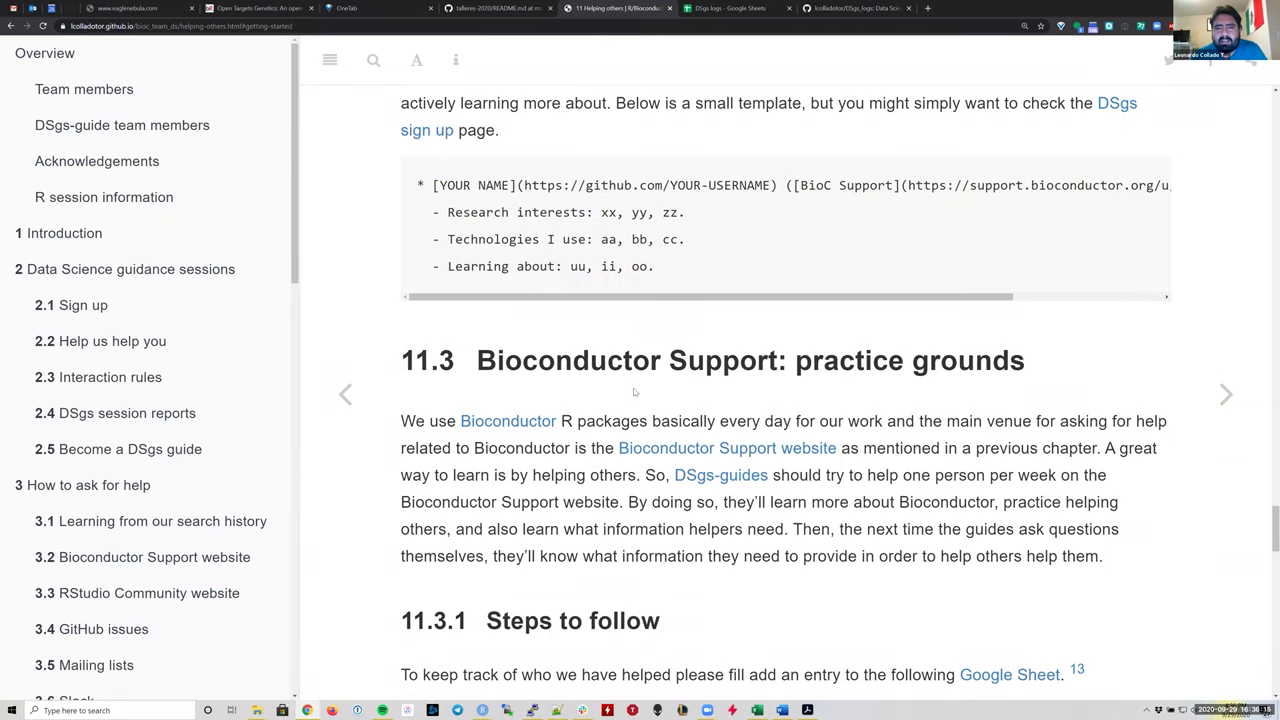
scroll(634, 392, down, 1)
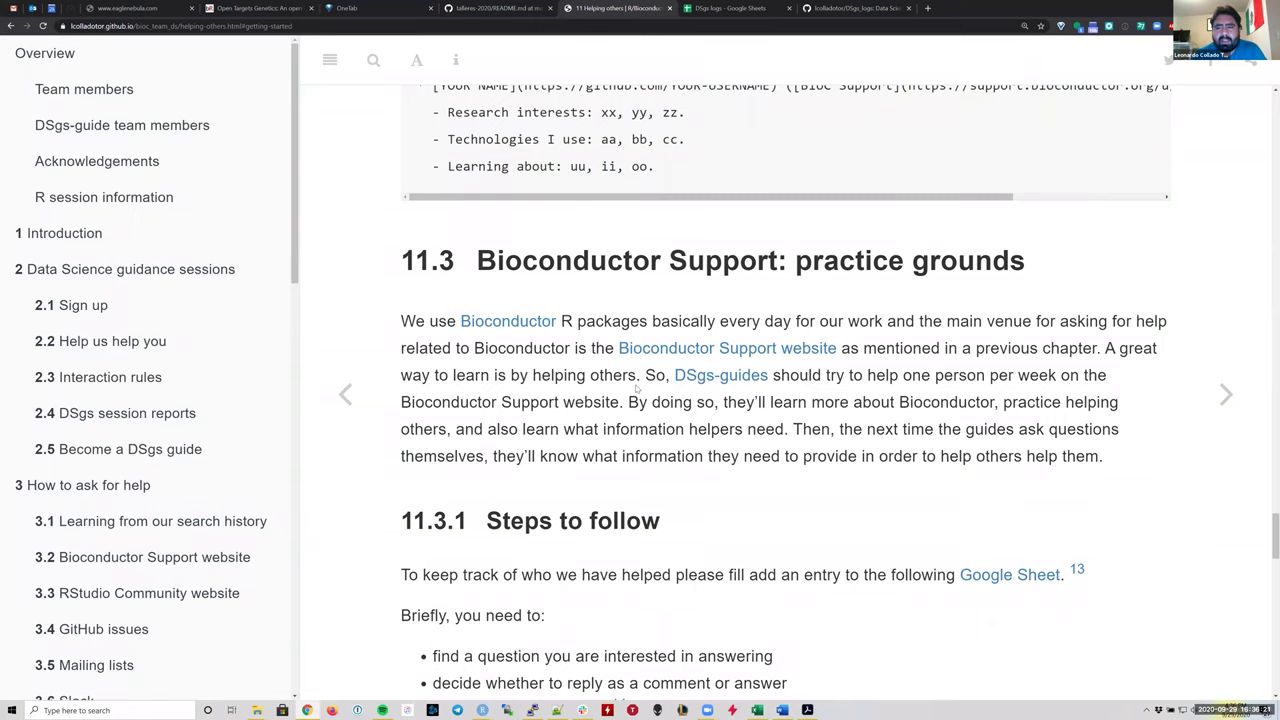
scroll(634, 390, down, 2)
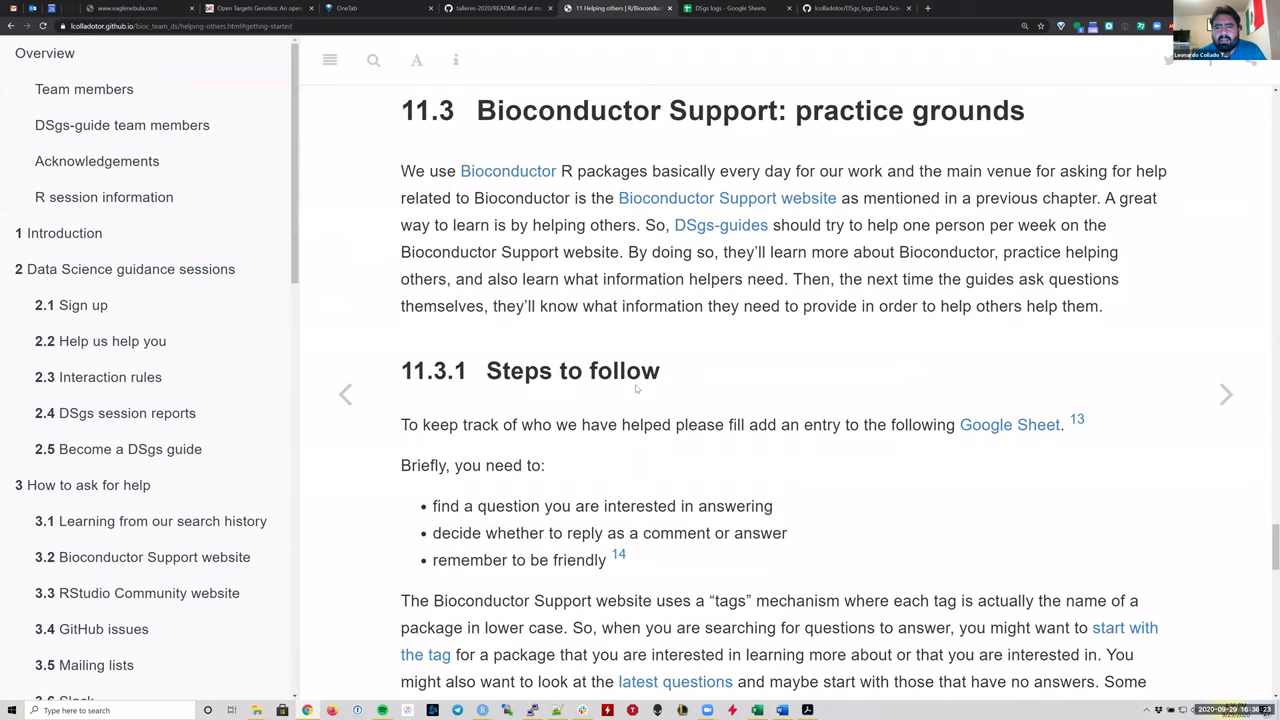